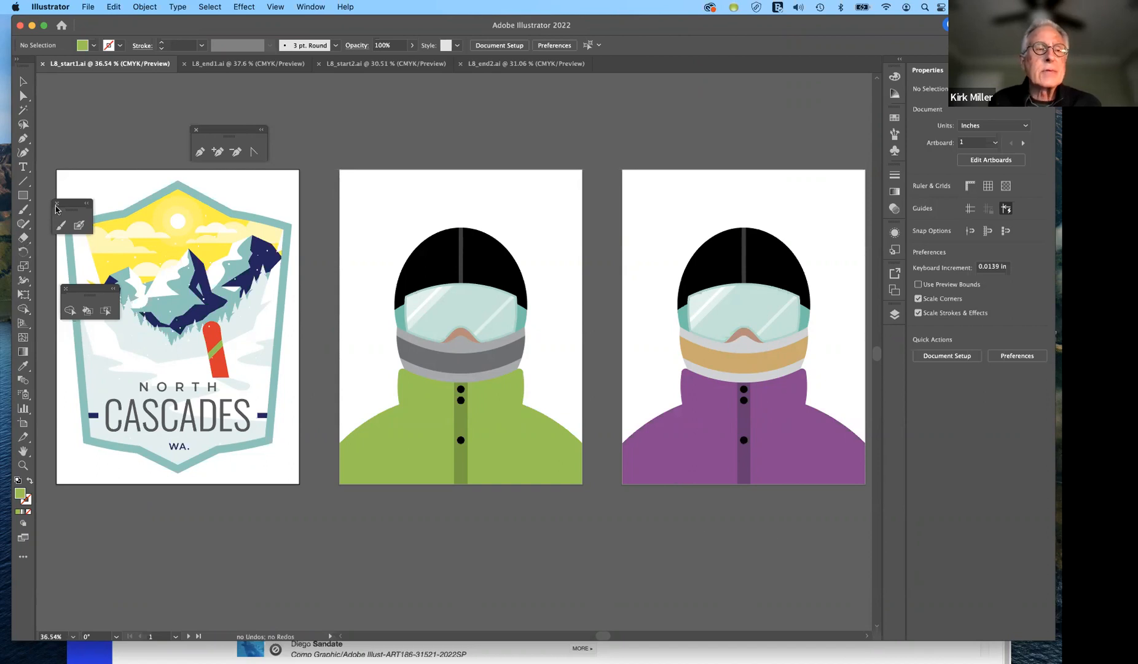
- Reposition the floating paintbrush and shape builder tool sets so they sit stacked over the badge artwork's upper edge
mouse_move(72, 206)
left_mouse_down()
mouse_move(90, 112)
mouse_move(85, 199)
left_mouse_up()
left_click_drag(87, 292, 87, 235)
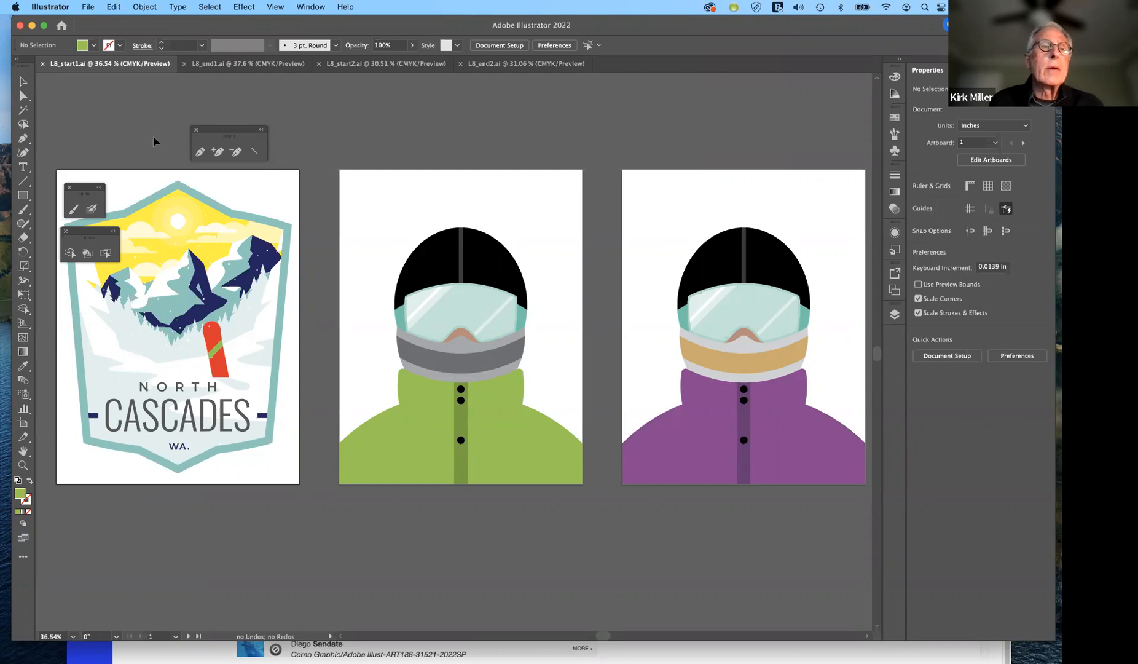
- Review the default and Web preset color modes in the new document settings, and close without creating a document
left_click(87, 7)
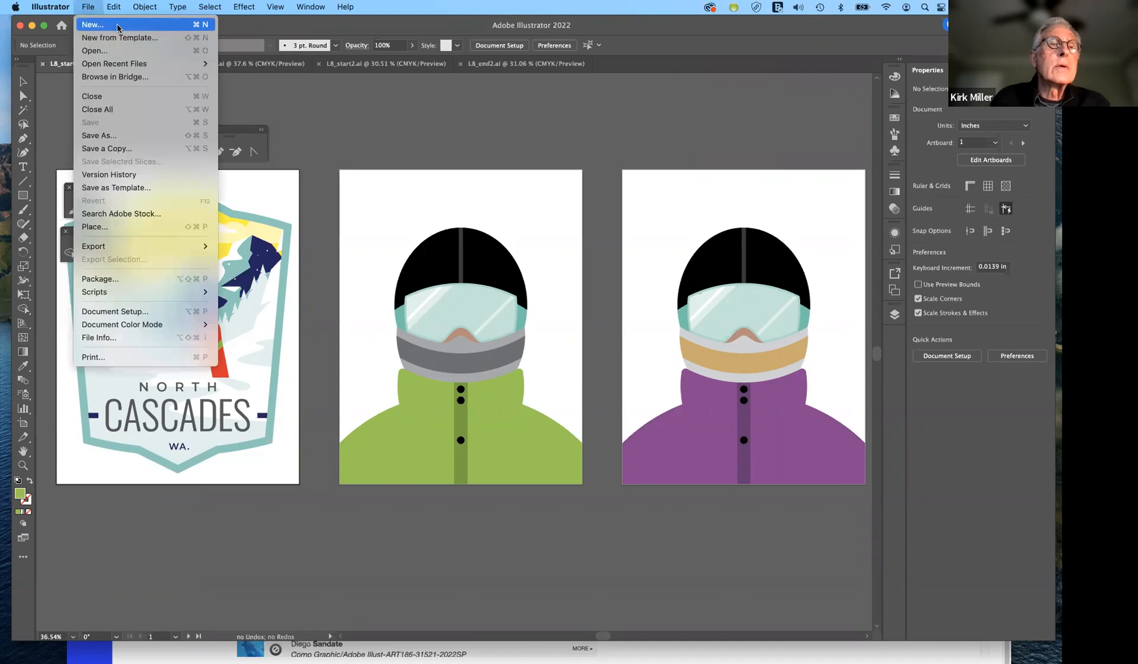
left_click(118, 26)
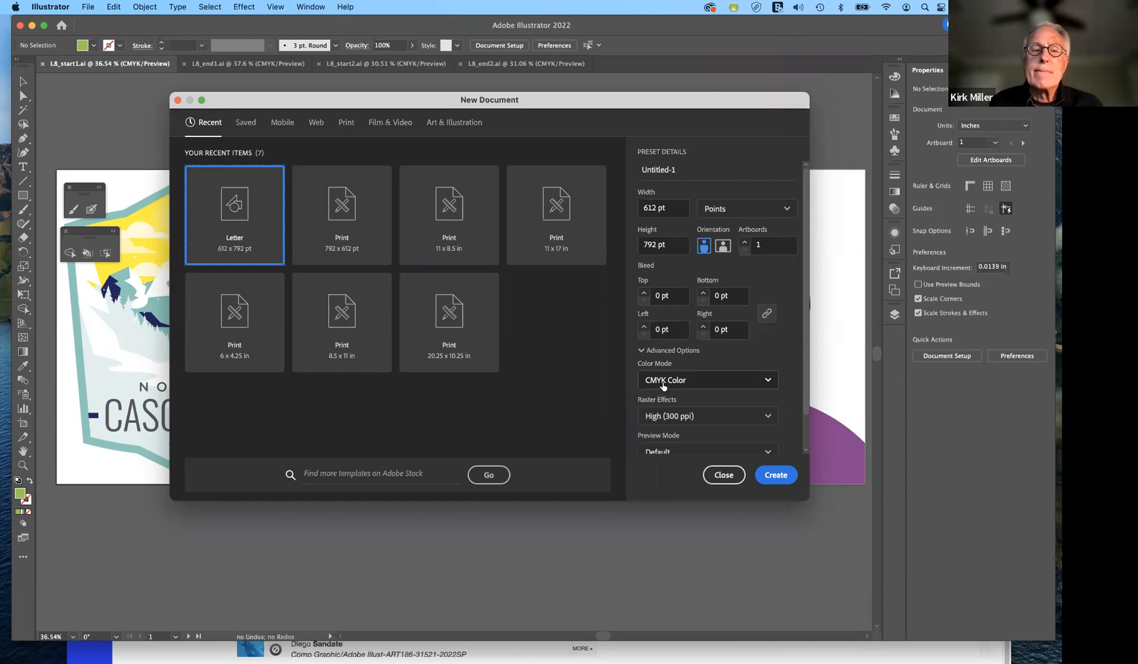
left_click(317, 123)
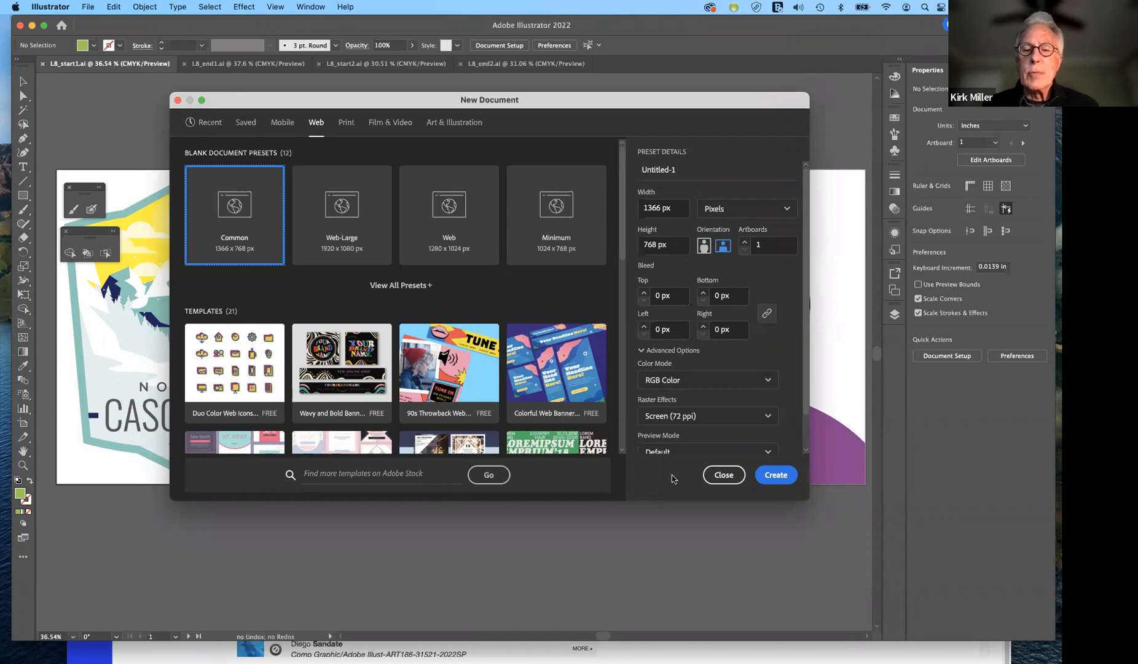
left_click(724, 475)
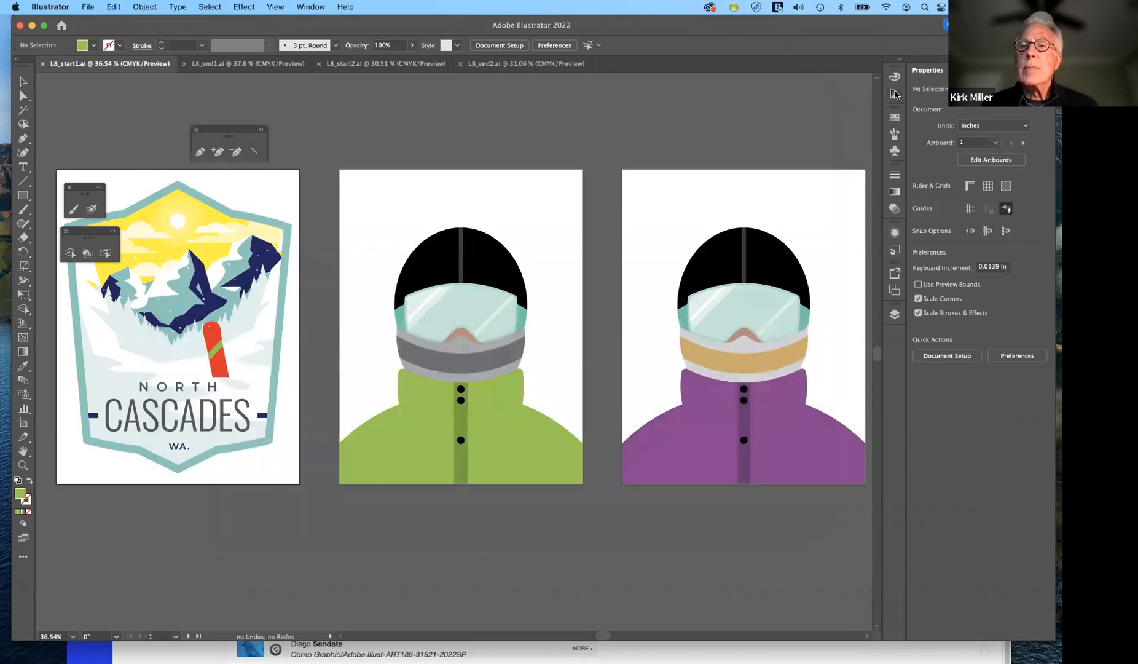
- Switch the color sliders to Web Safe RGB and back to CMYK
left_click(894, 77)
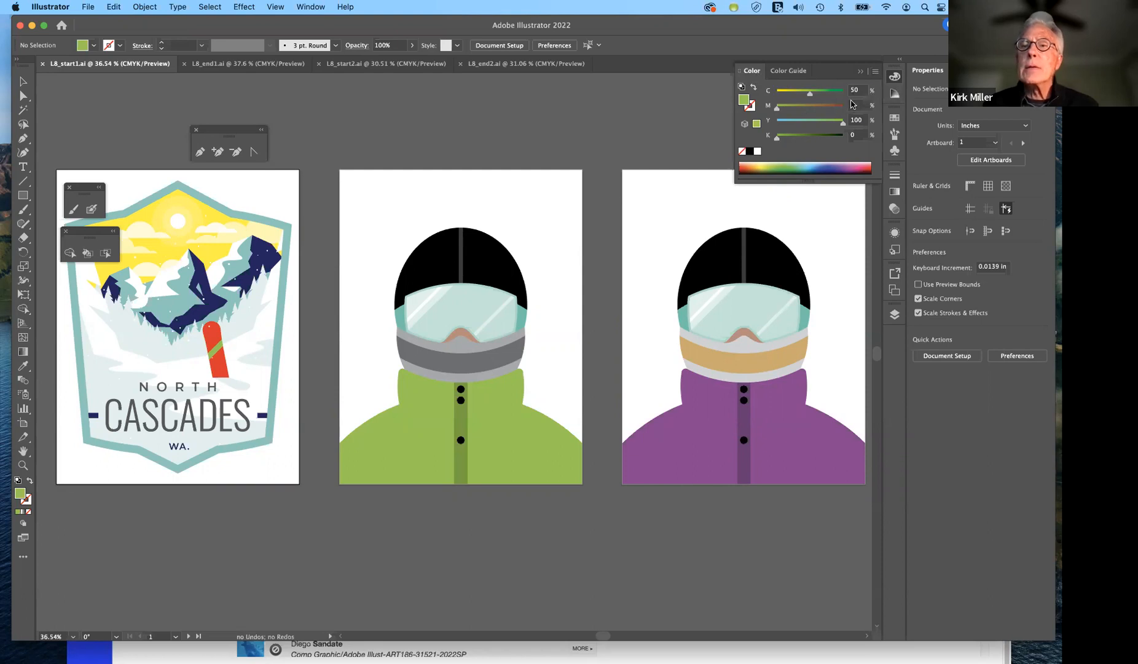
left_click(875, 72)
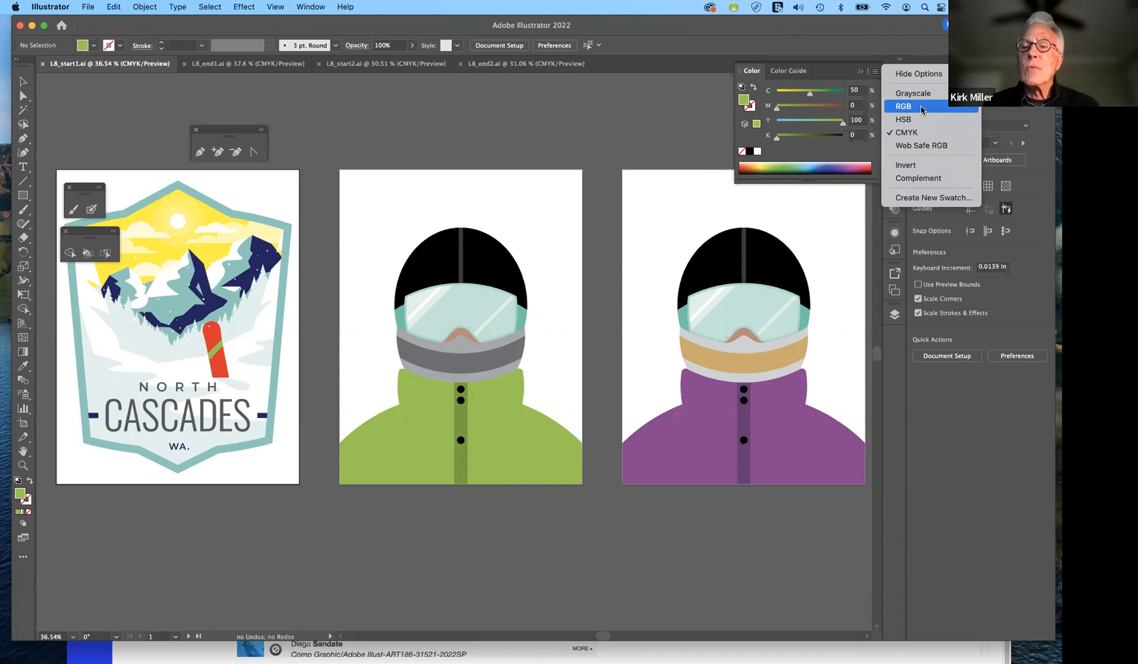
left_click(921, 146)
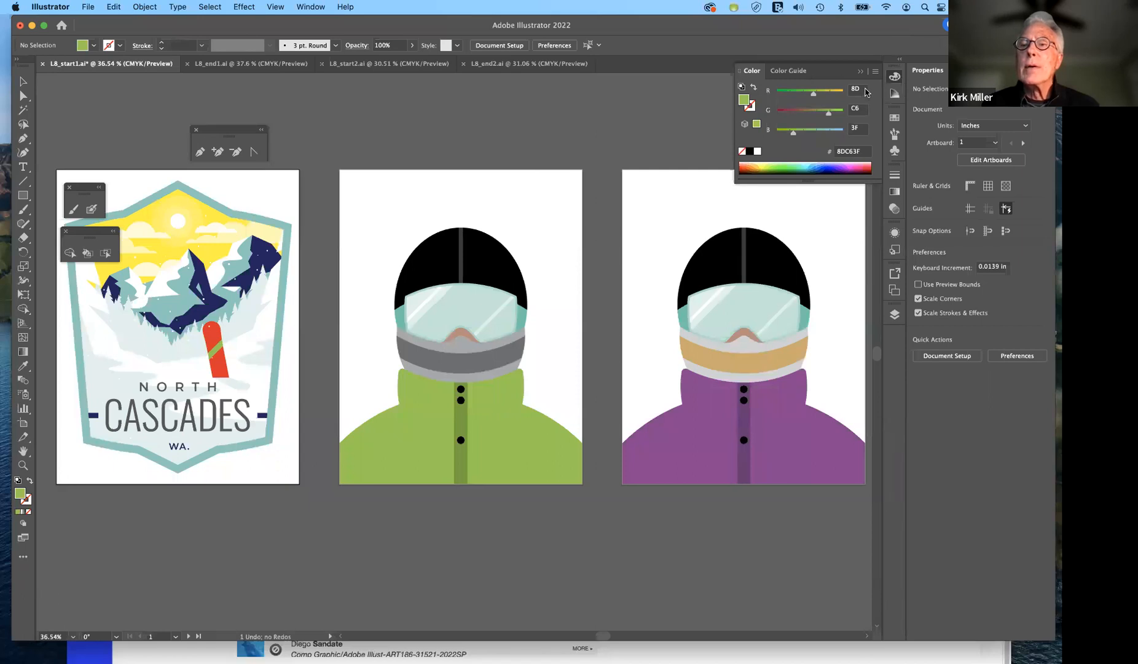
left_click(876, 72)
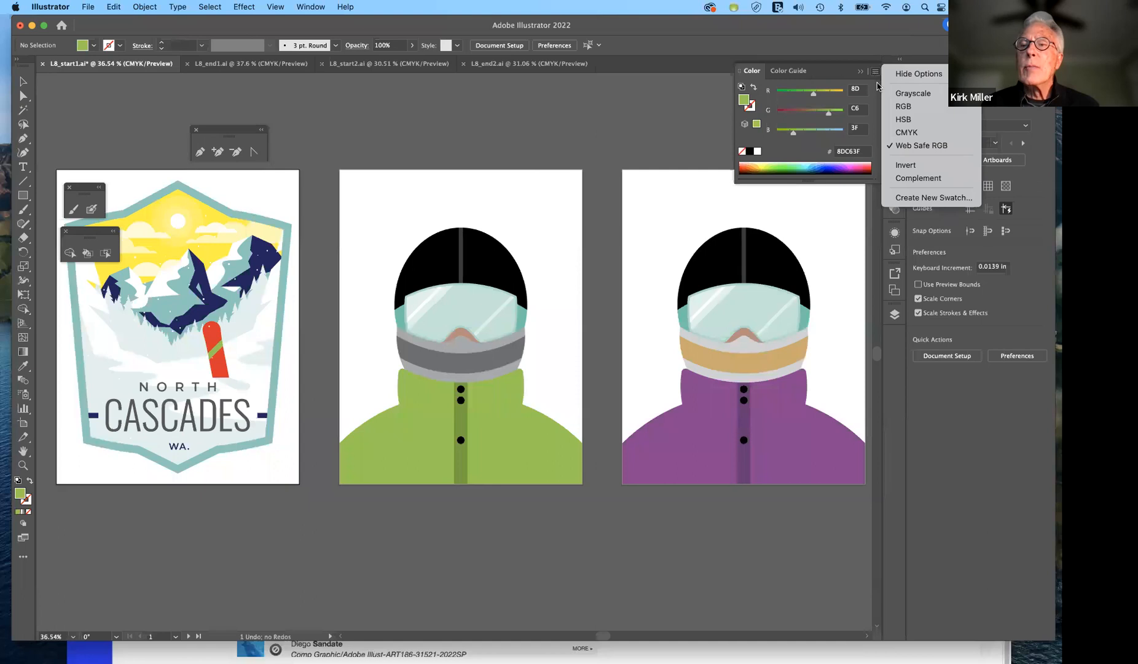
left_click(903, 132)
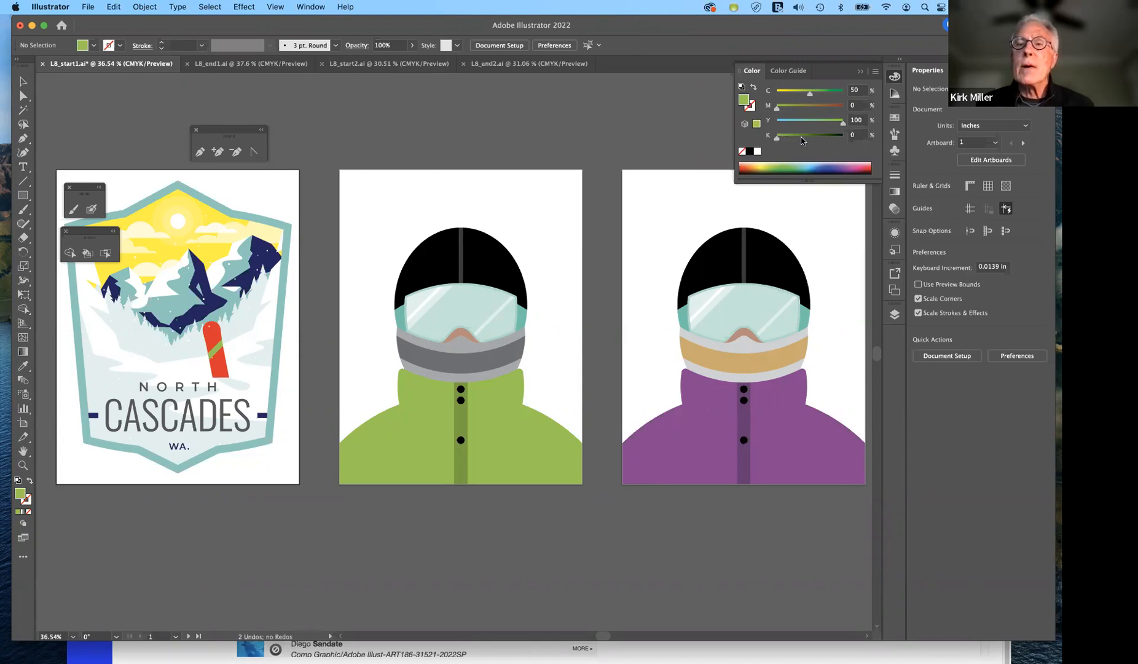
left_click(861, 71)
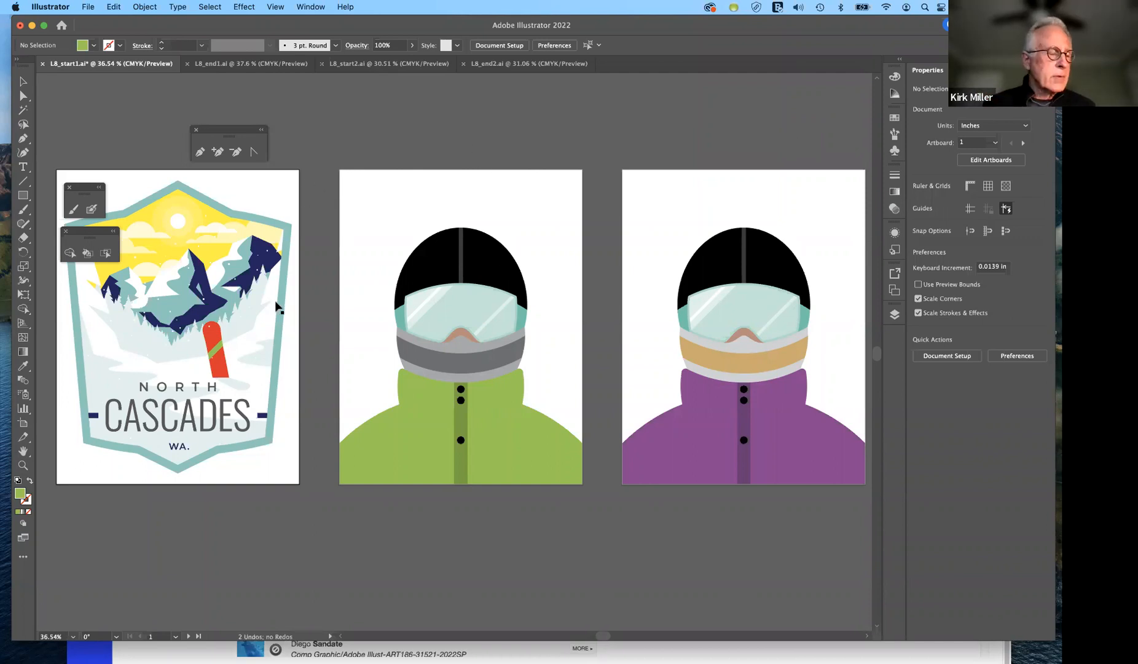
- Select the green stripe on the red snowboard and reduce its fill's cyan to 0%
scroll(293, 319, "left", 5)
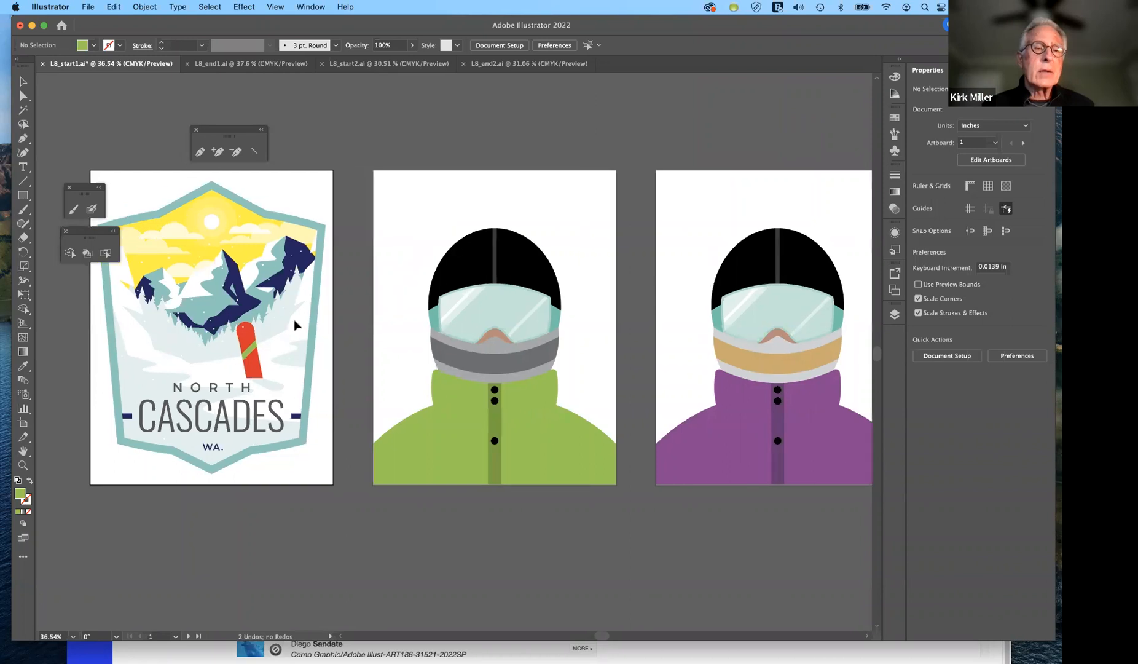
scroll(294, 321, "up", 8)
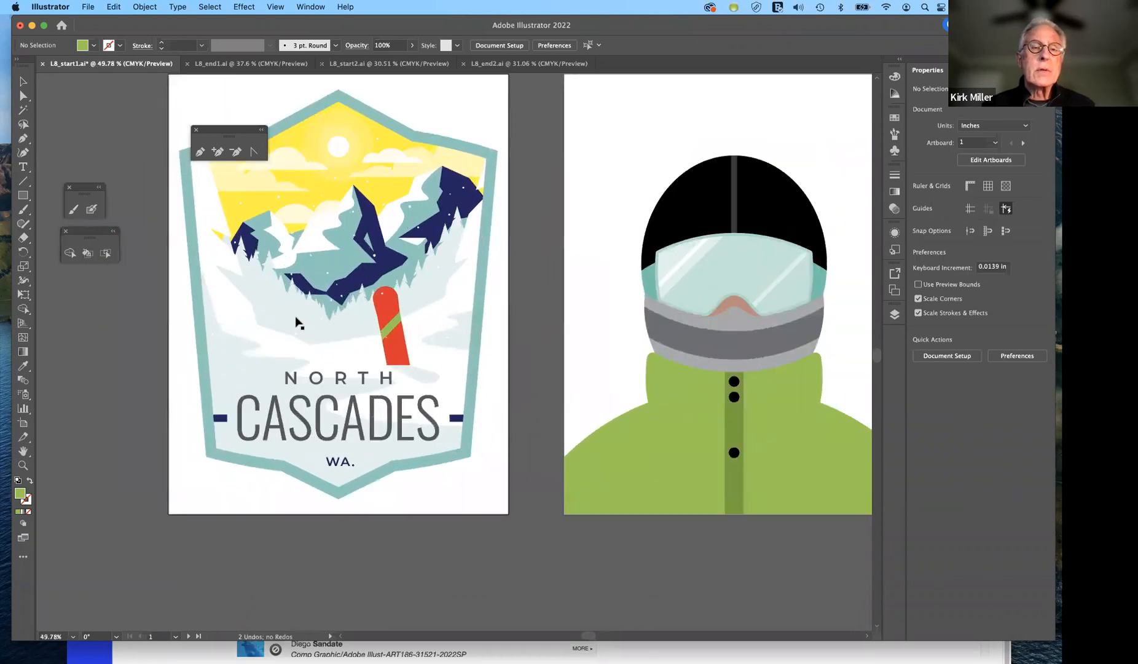
scroll(296, 323, "up", 1)
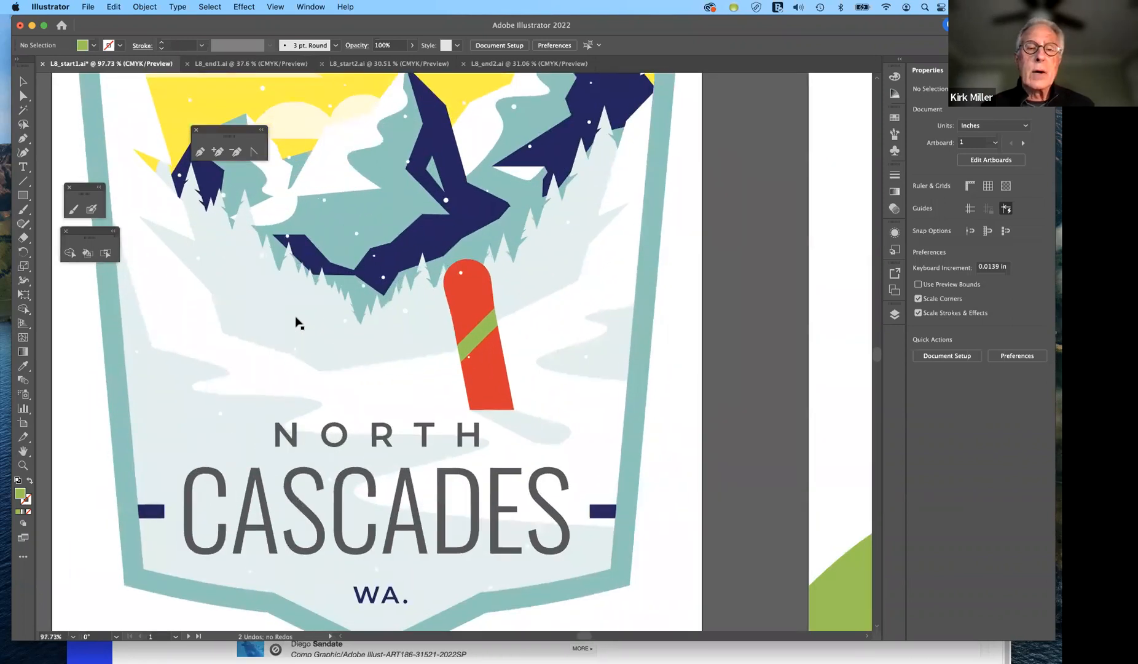
left_click(485, 328)
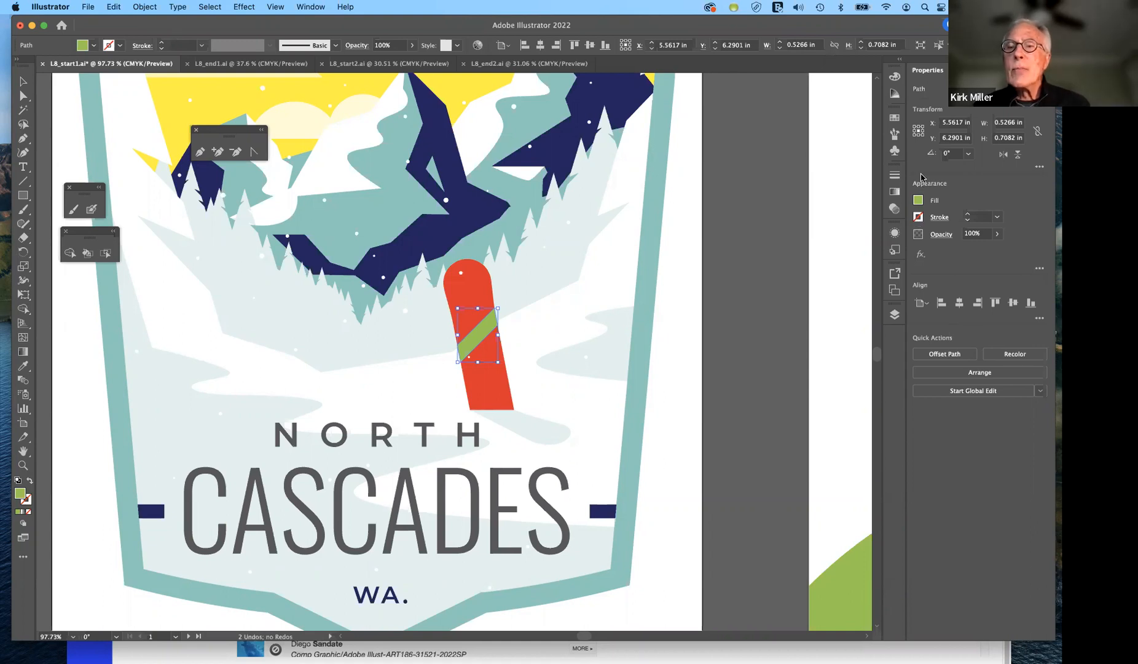
left_click(894, 119)
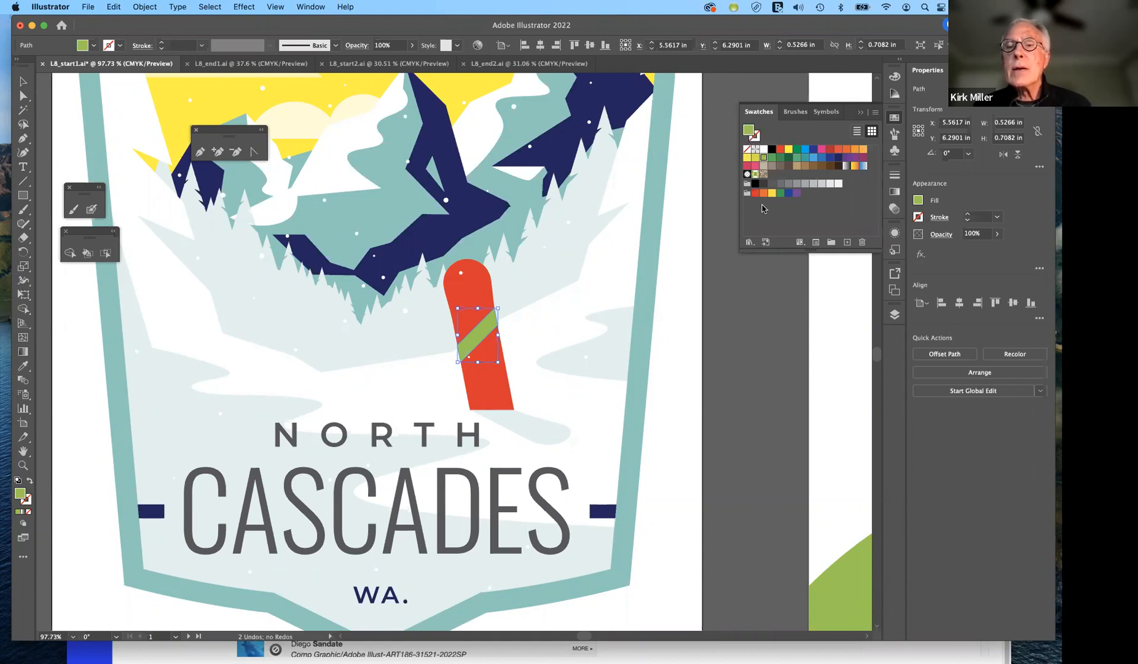
left_click(895, 79)
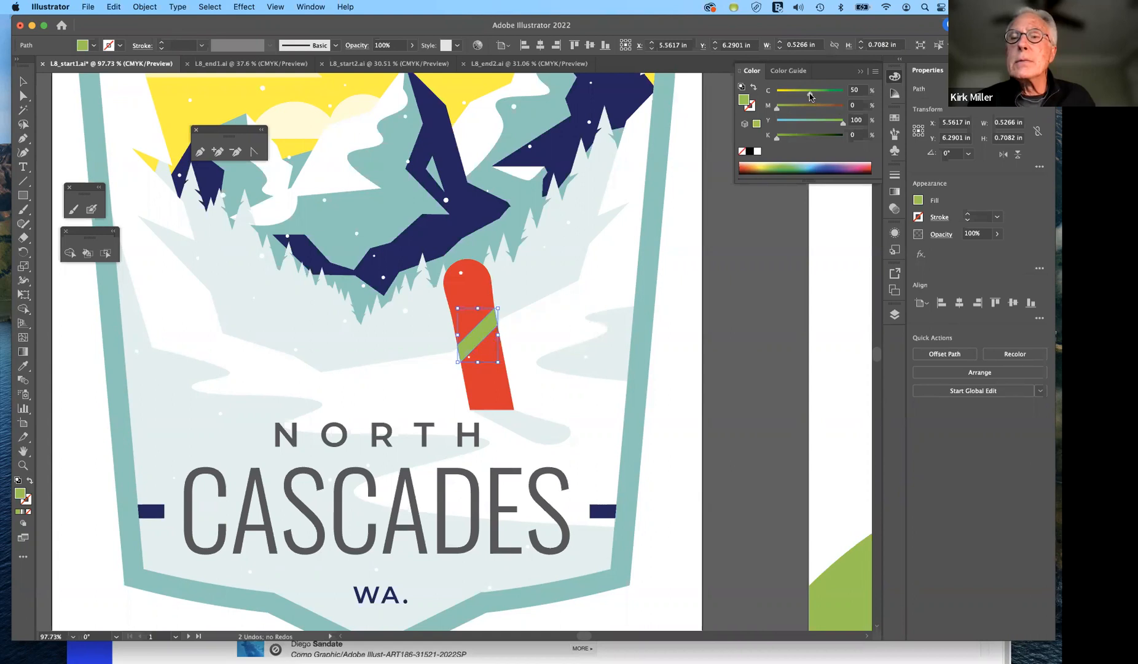
left_click_drag(810, 97, 799, 92)
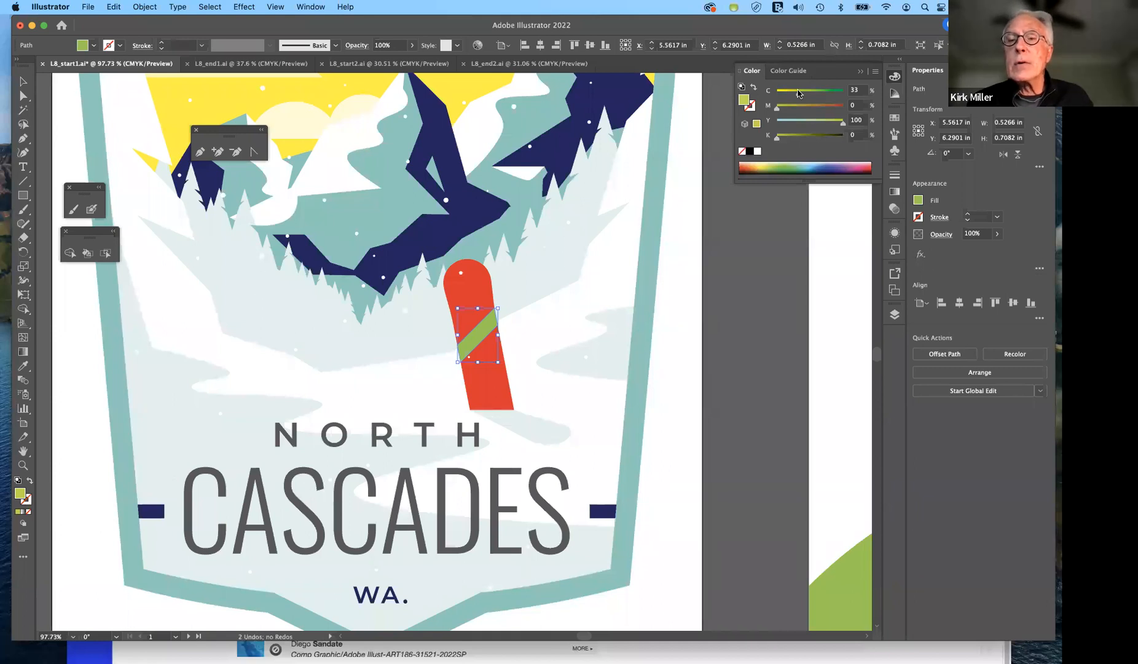
left_click_drag(797, 93, 767, 91)
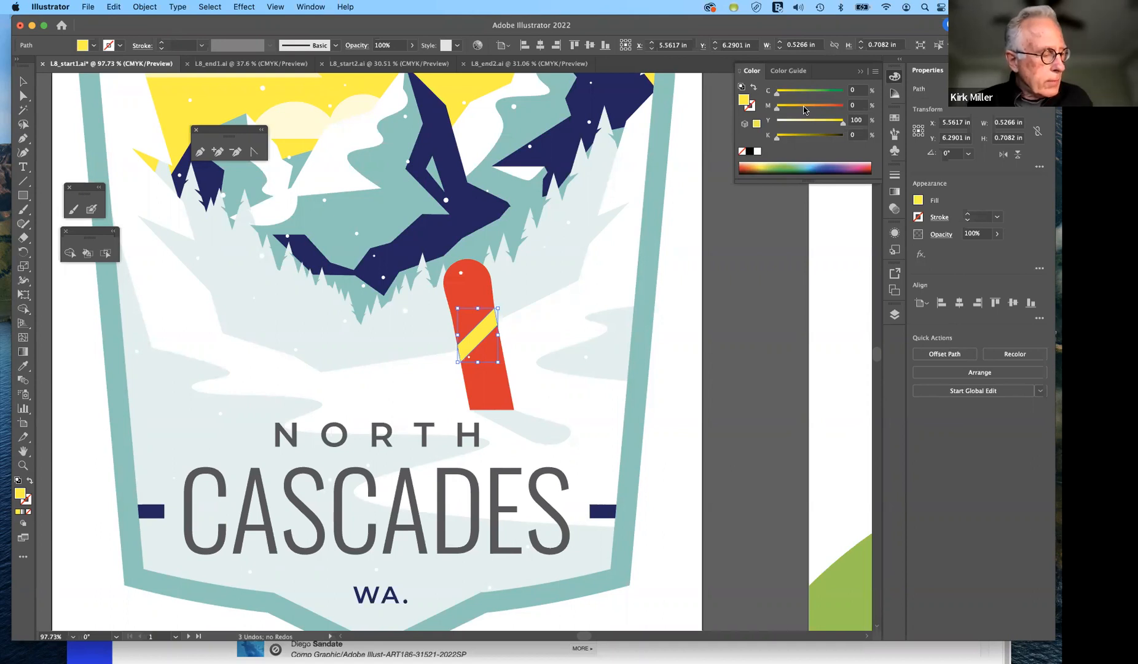
- Set the snowboard stripe's fill to 20% magenta and 65% yellow
left_click_drag(776, 109, 790, 110)
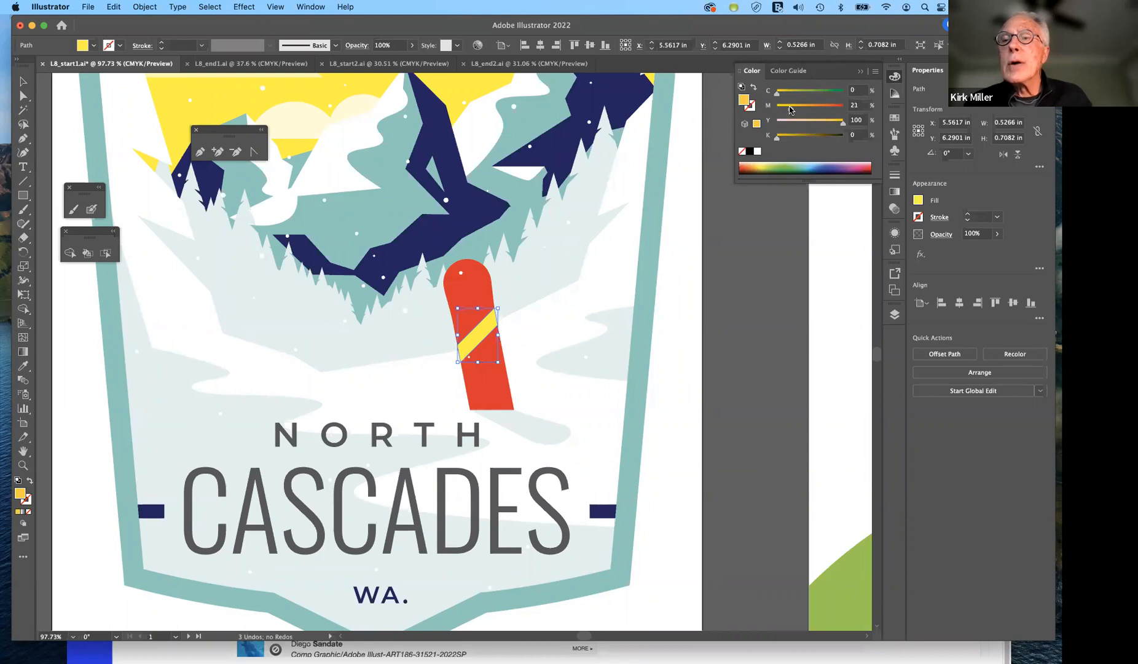
left_click_drag(789, 110, 790, 109)
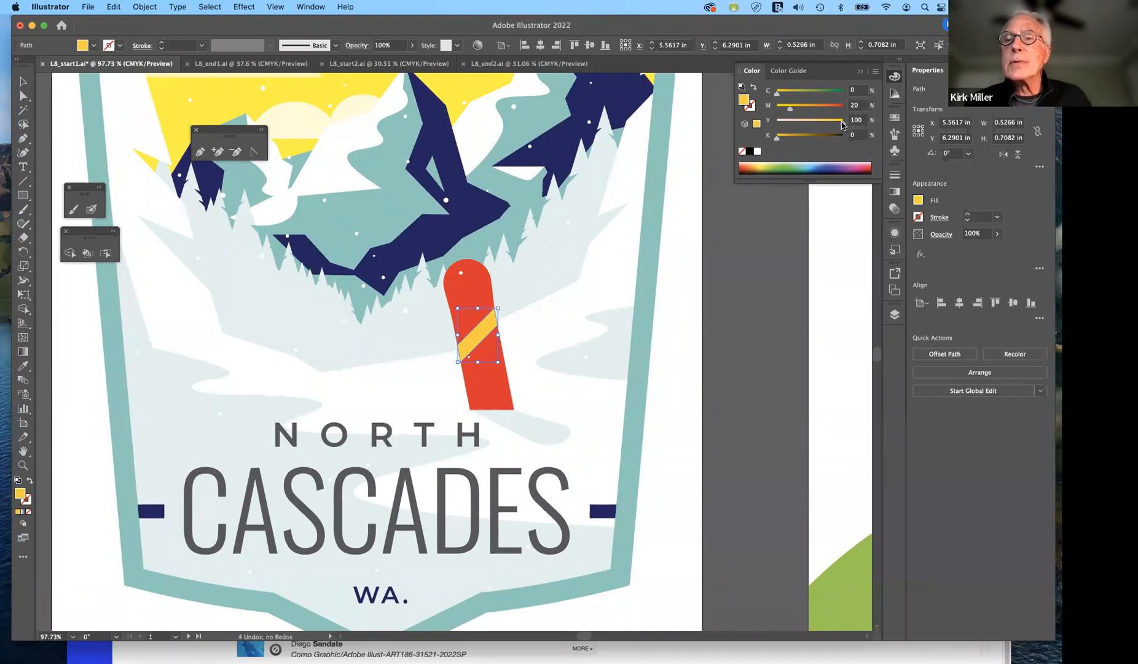
left_click_drag(842, 124, 817, 124)
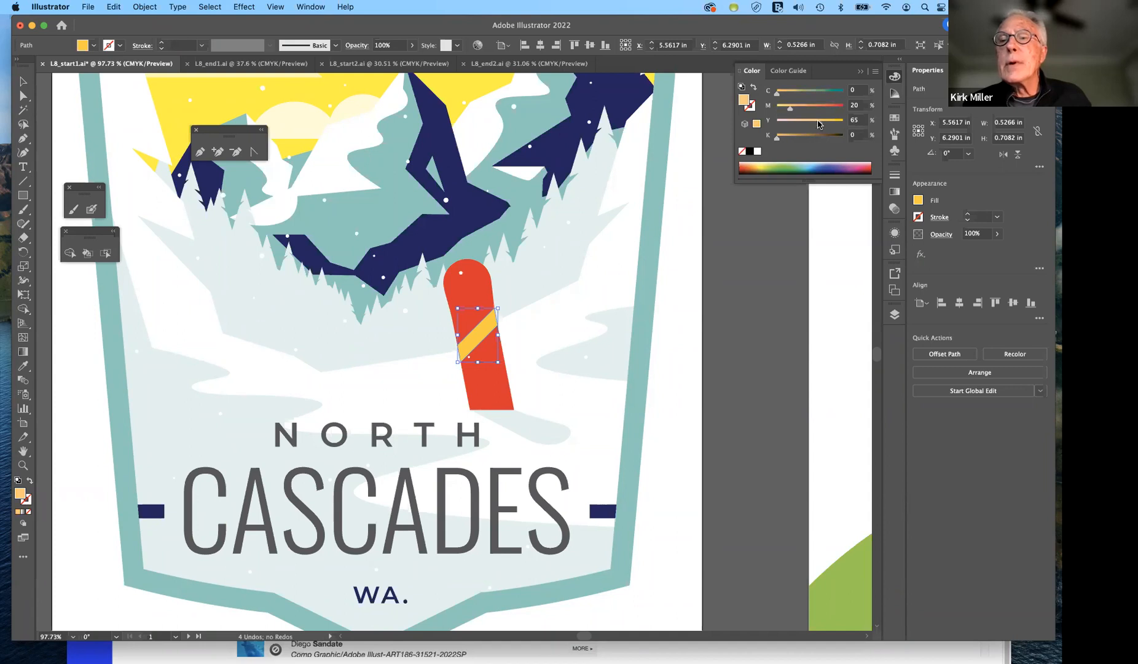
left_click_drag(817, 124, 818, 125)
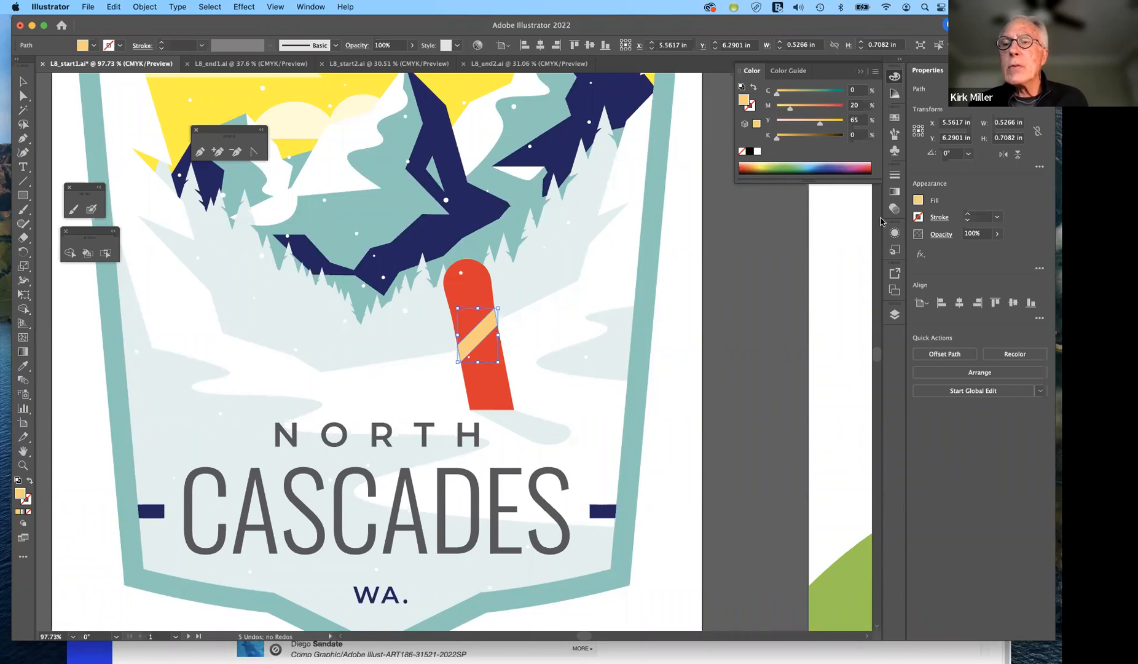
- Save the stripe's fill as a global CMYK process swatch named Light Orange and check its swatch options
left_click(895, 119)
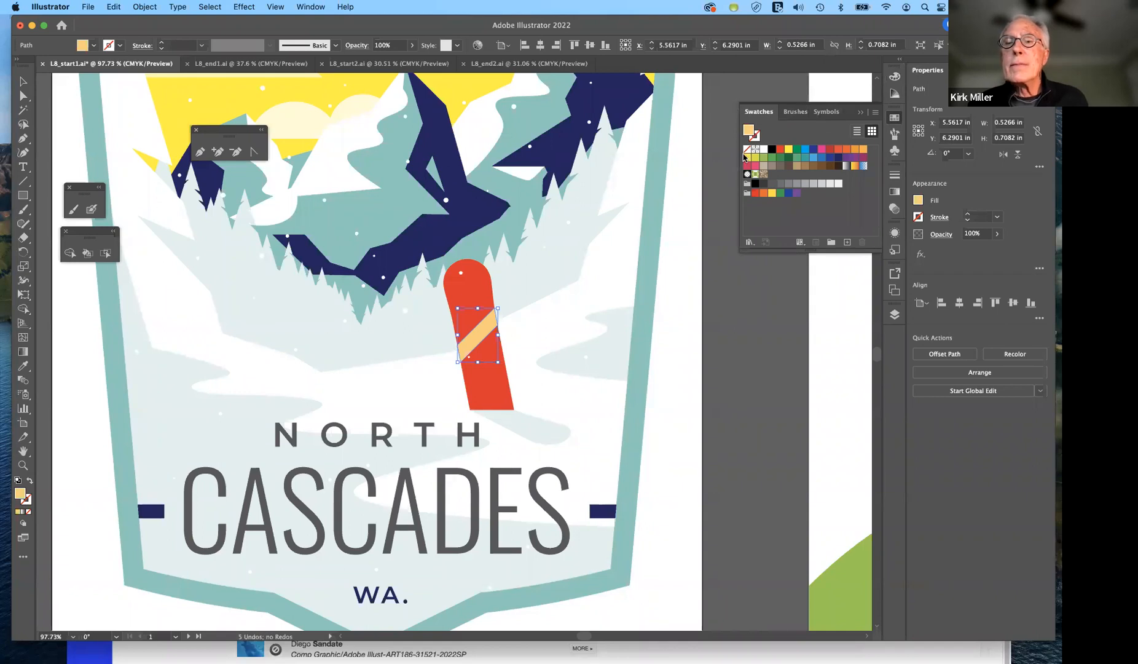
left_click(847, 245)
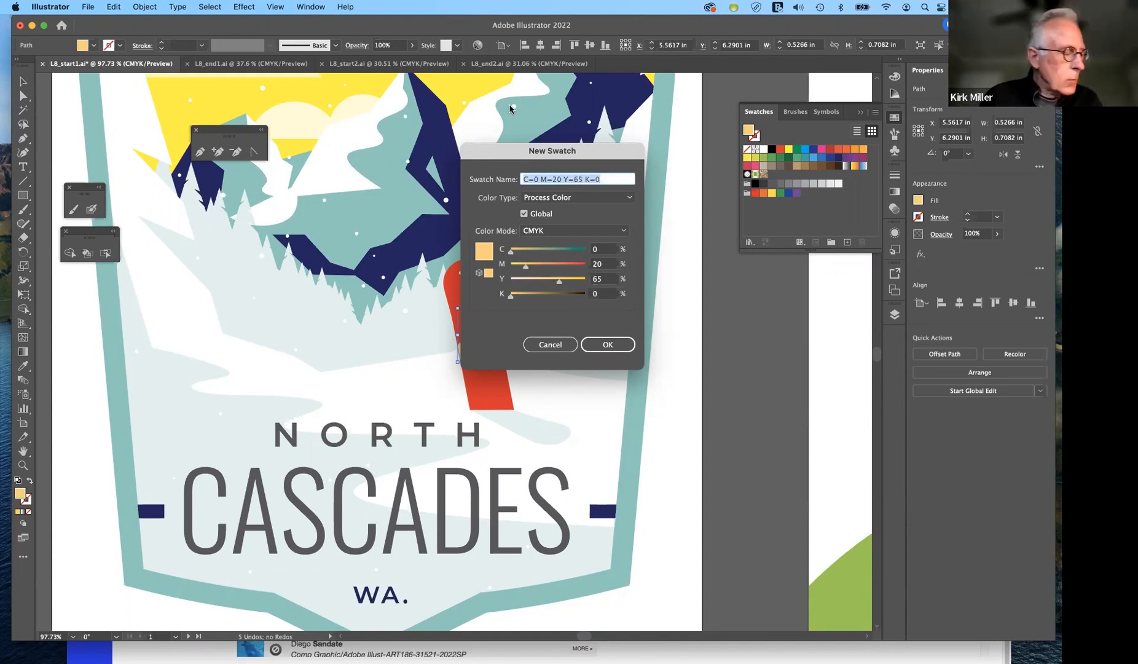
type("L")
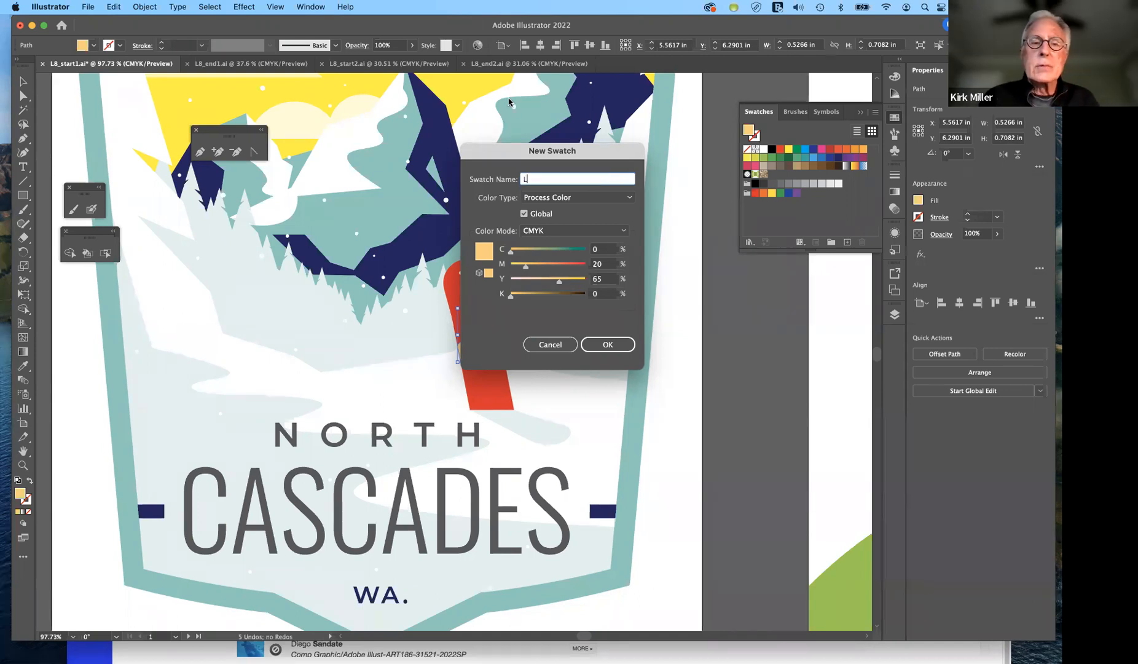
type("ifht Orange")
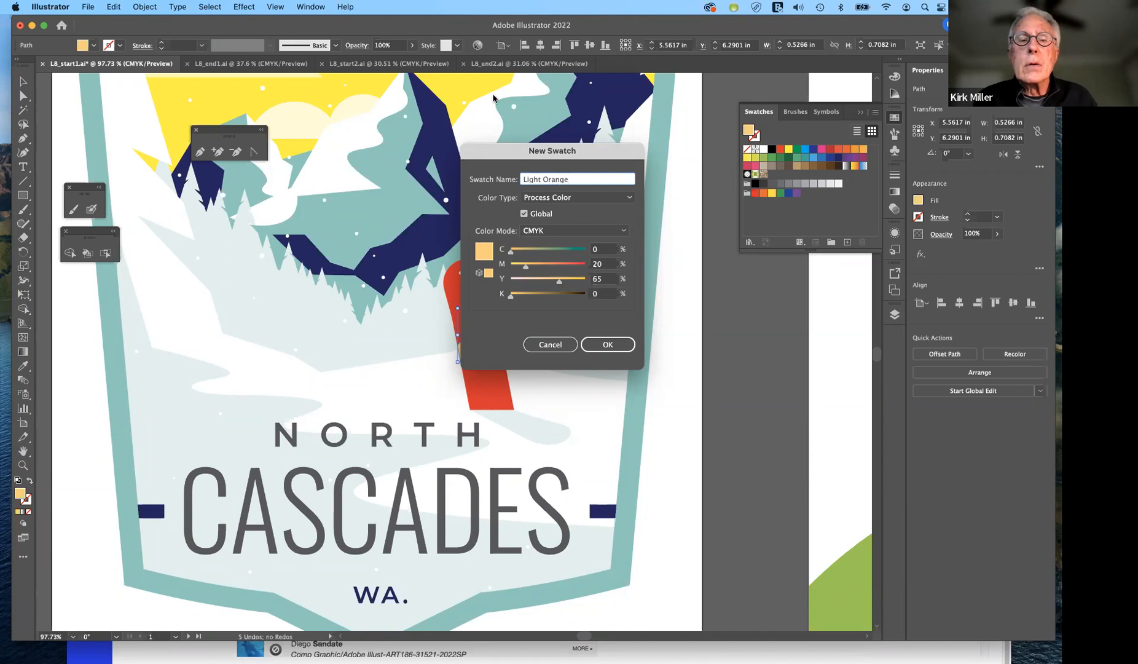
left_click(606, 343)
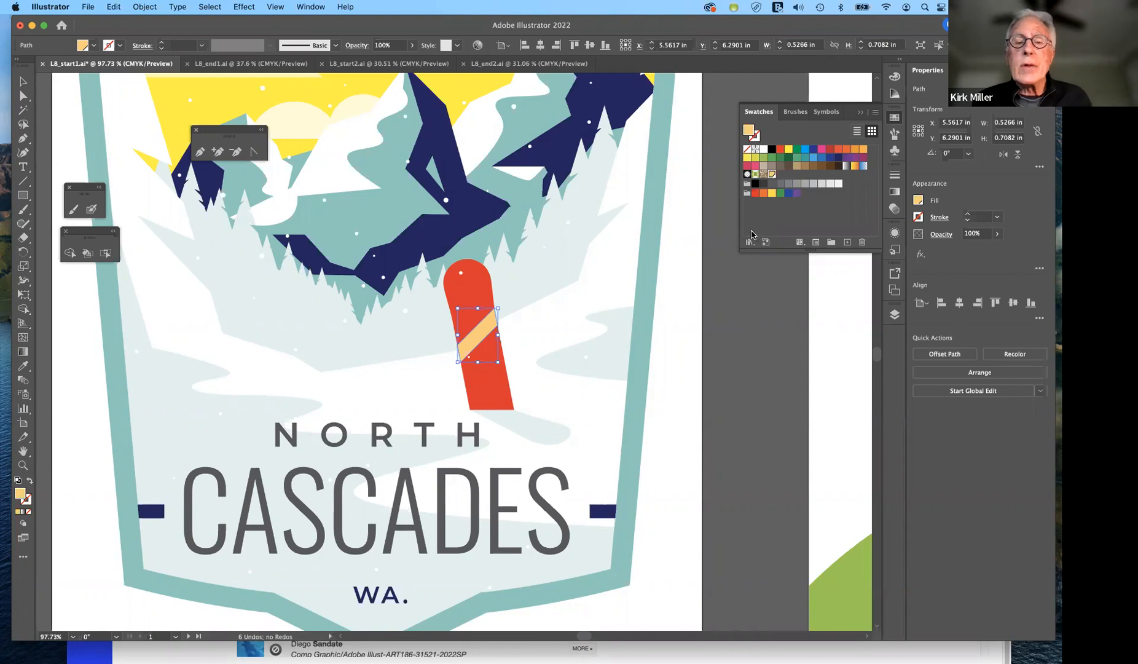
double_click(772, 175)
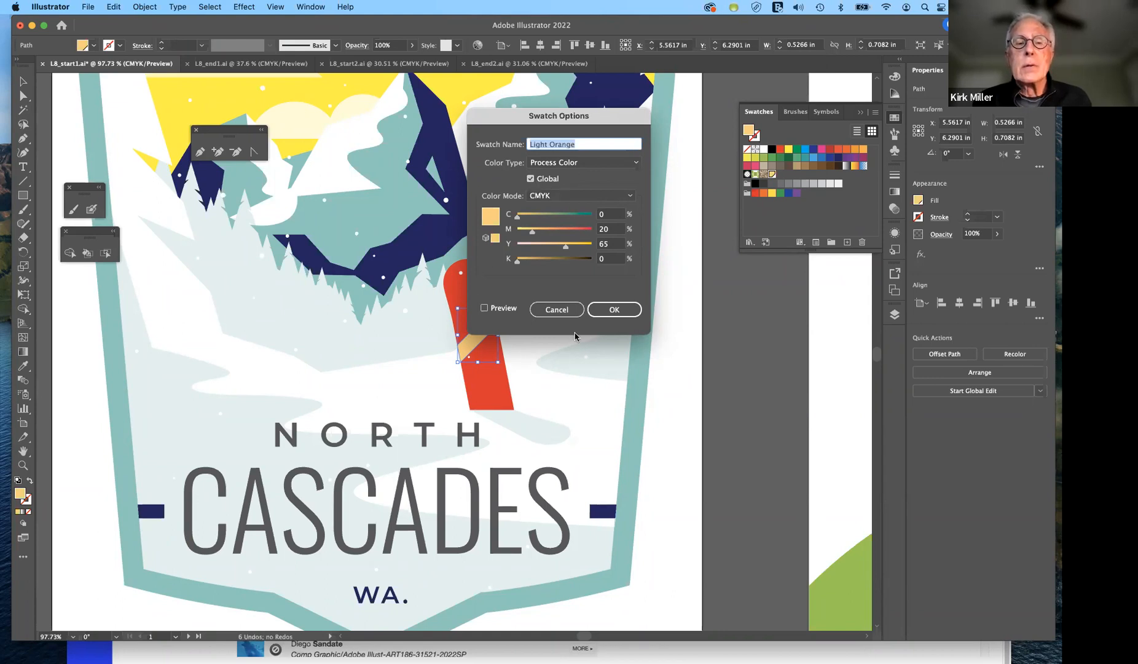
left_click(556, 309)
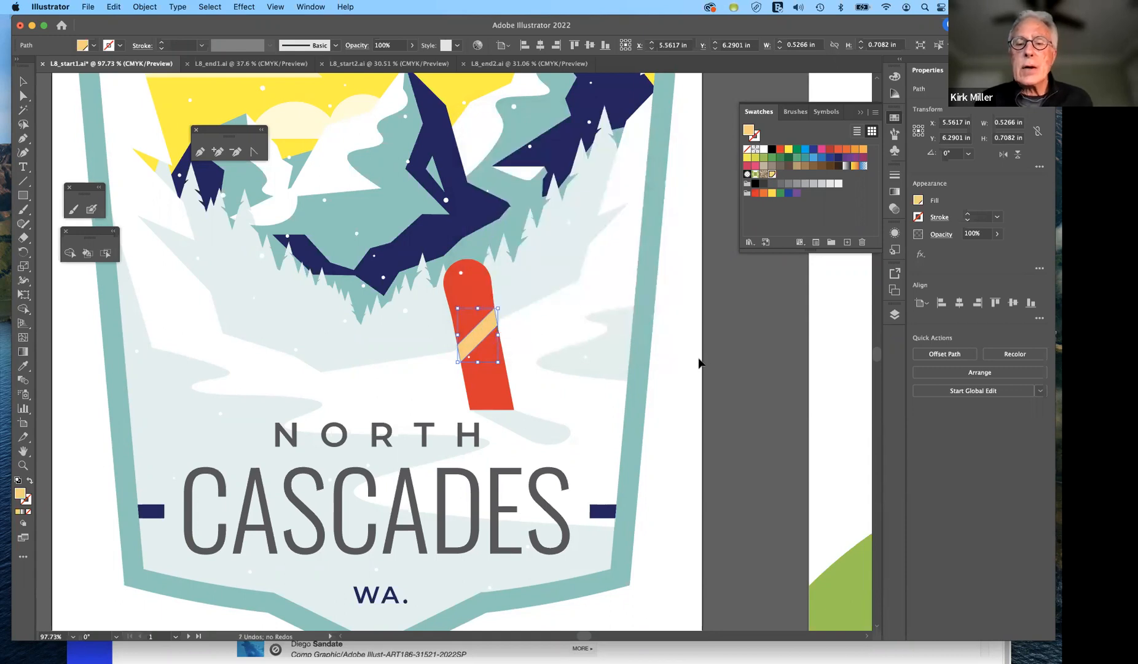
- Apply the Light Orange swatch to the yellow sky group behind the mountains and deselect it
left_click(666, 361)
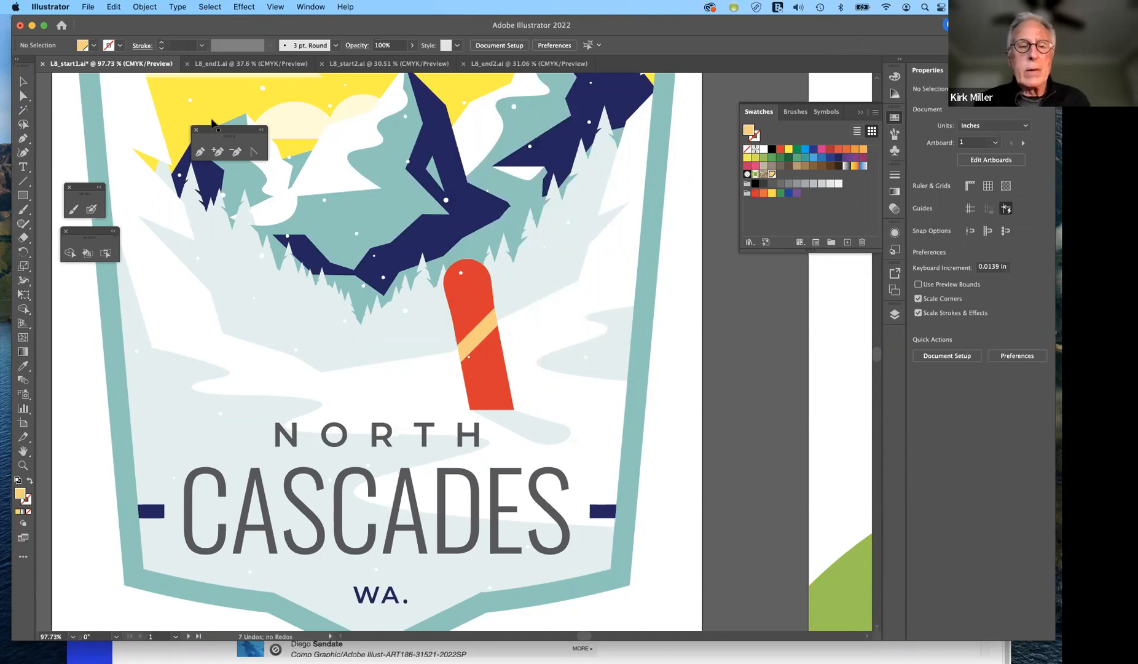
scroll(211, 125, "up", 5)
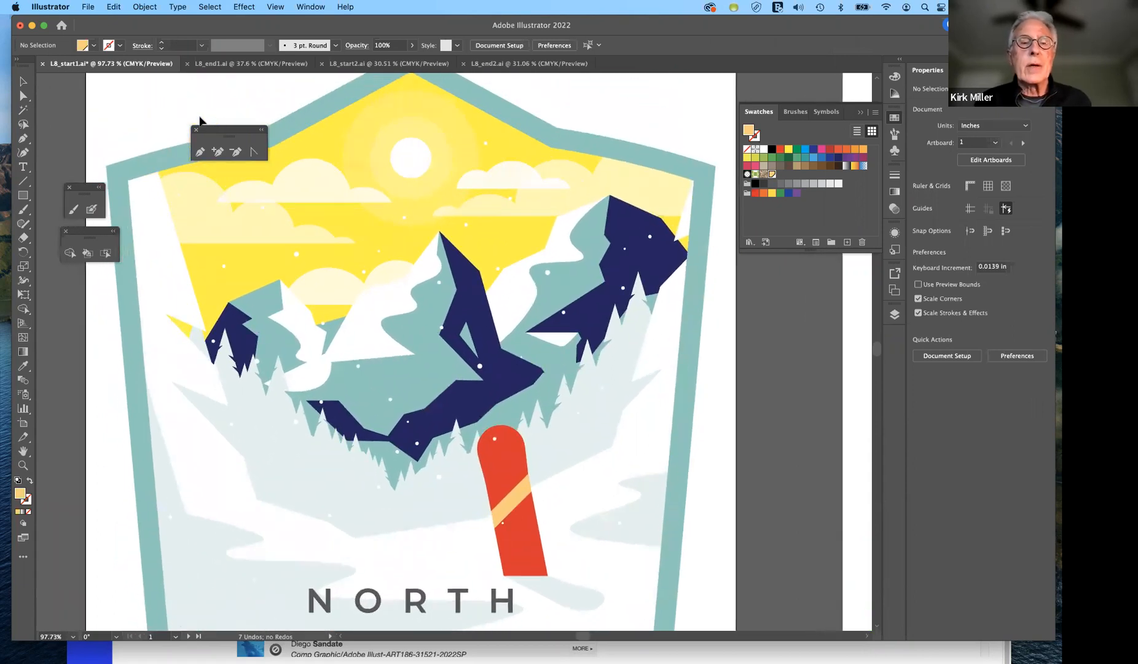
left_click(399, 243)
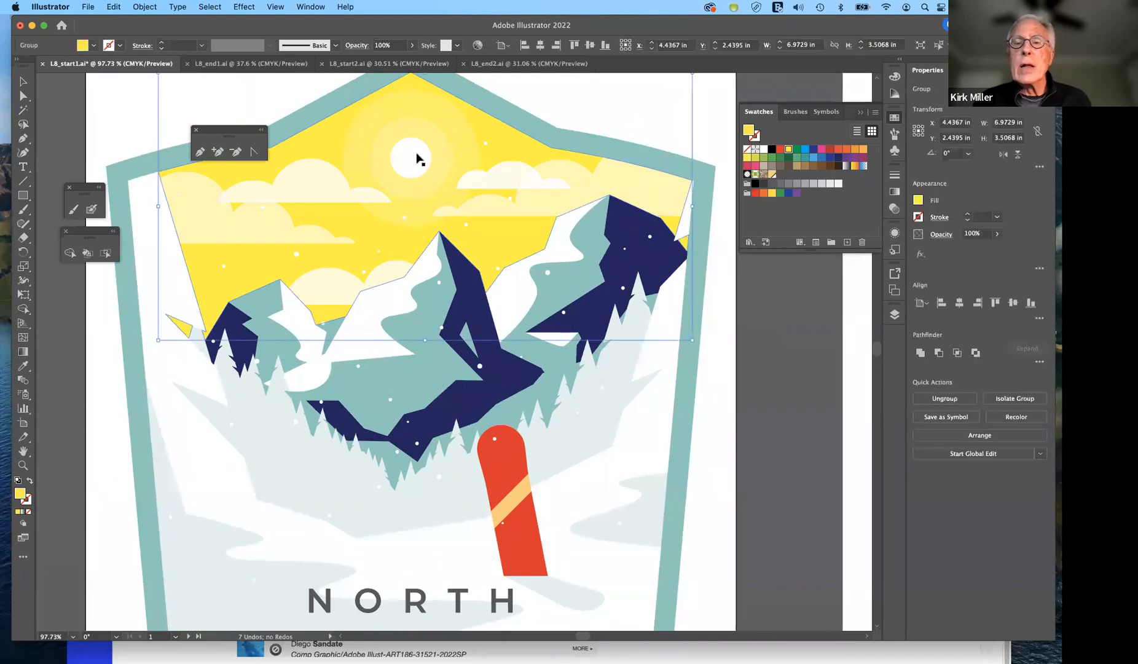
left_click(773, 175)
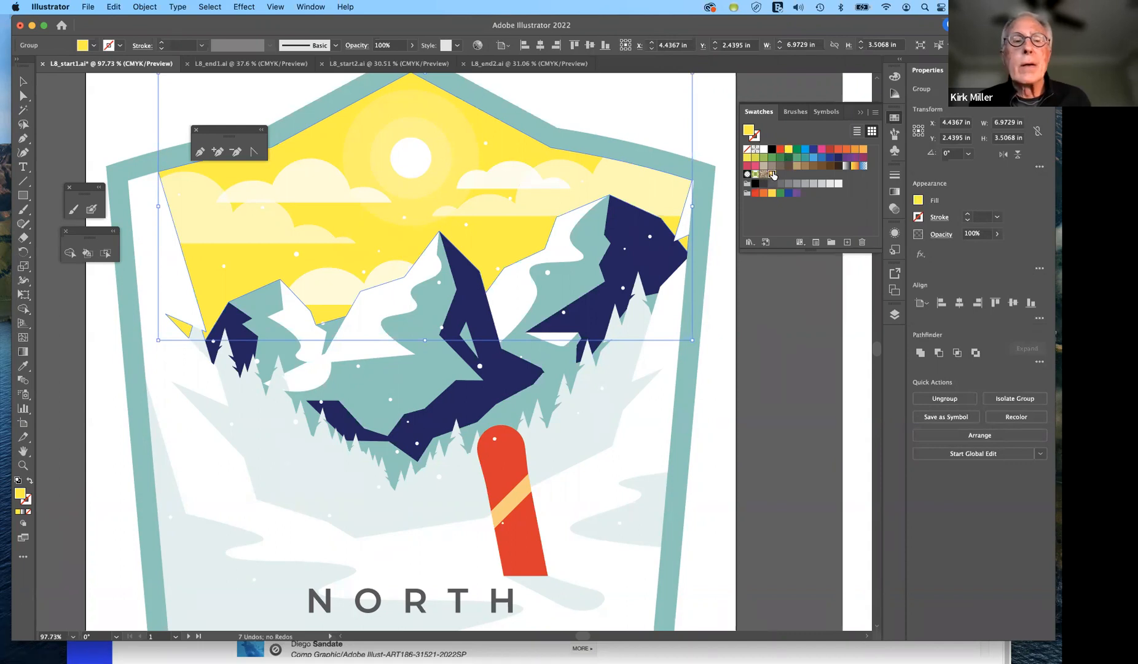
left_click(715, 458)
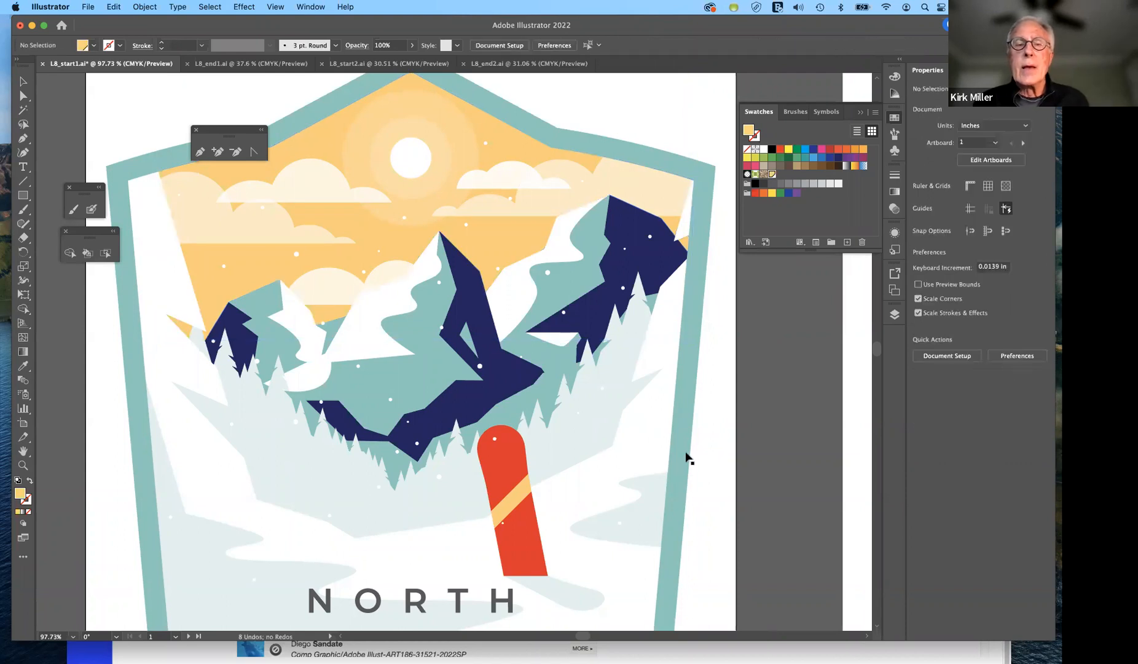
- Try a light blue swatch on the red snowboard's stripe and reapply the Light Orange swatch
scroll(602, 461, "down", 2)
scroll(603, 463, "down", 3)
left_click(514, 434)
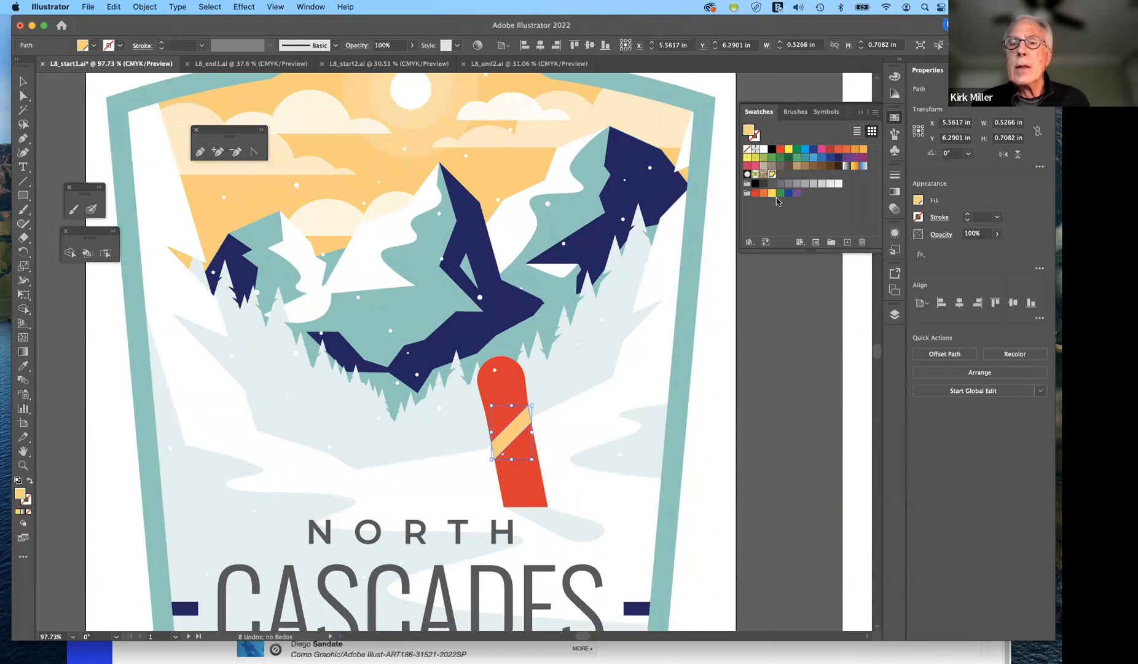
left_click(814, 158)
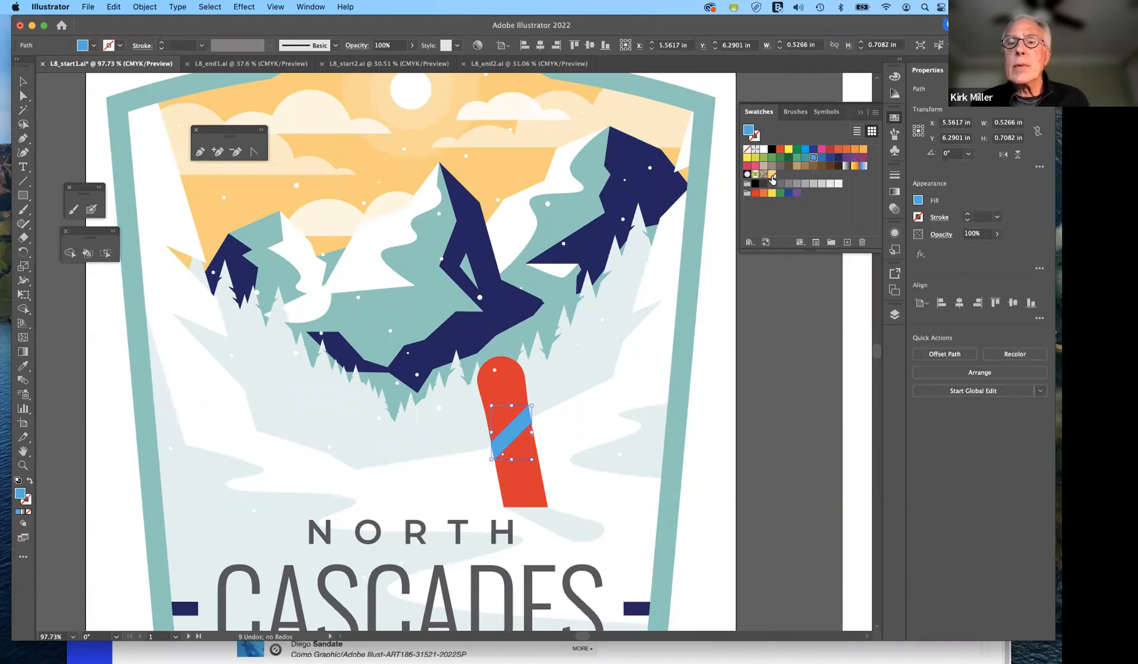
left_click(772, 175)
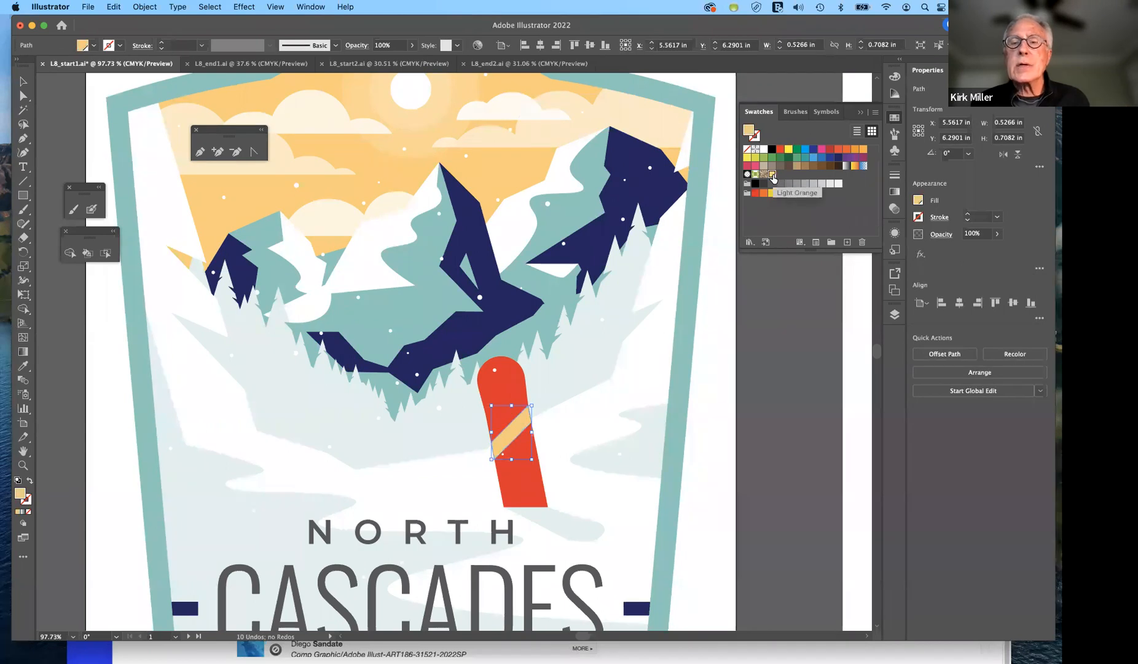
- Preview the global Light Orange swatch with 100% cyan across the artwork, cancel the change, and deselect the stripe
double_click(772, 176)
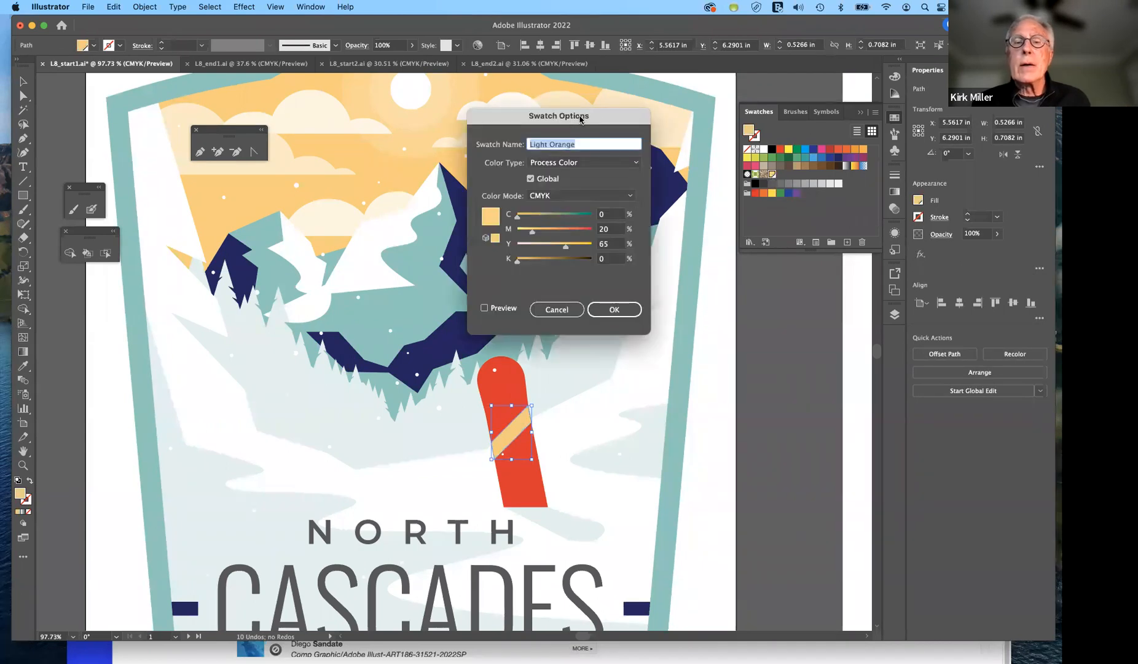
left_click_drag(606, 120, 766, 198)
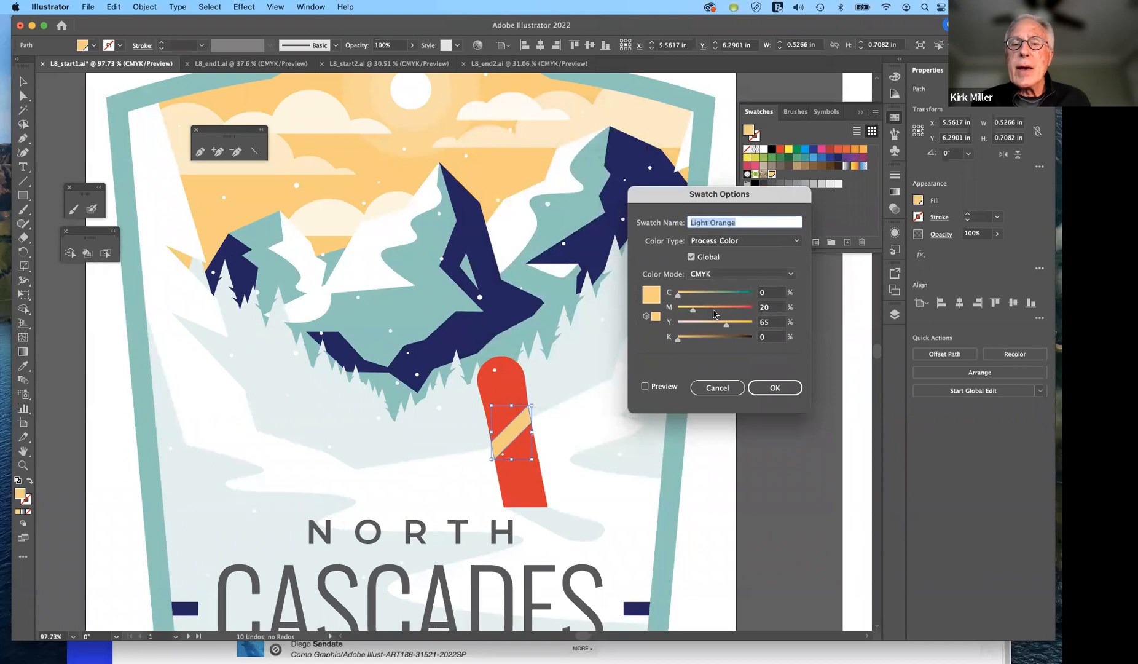
left_click_drag(677, 299, 755, 295)
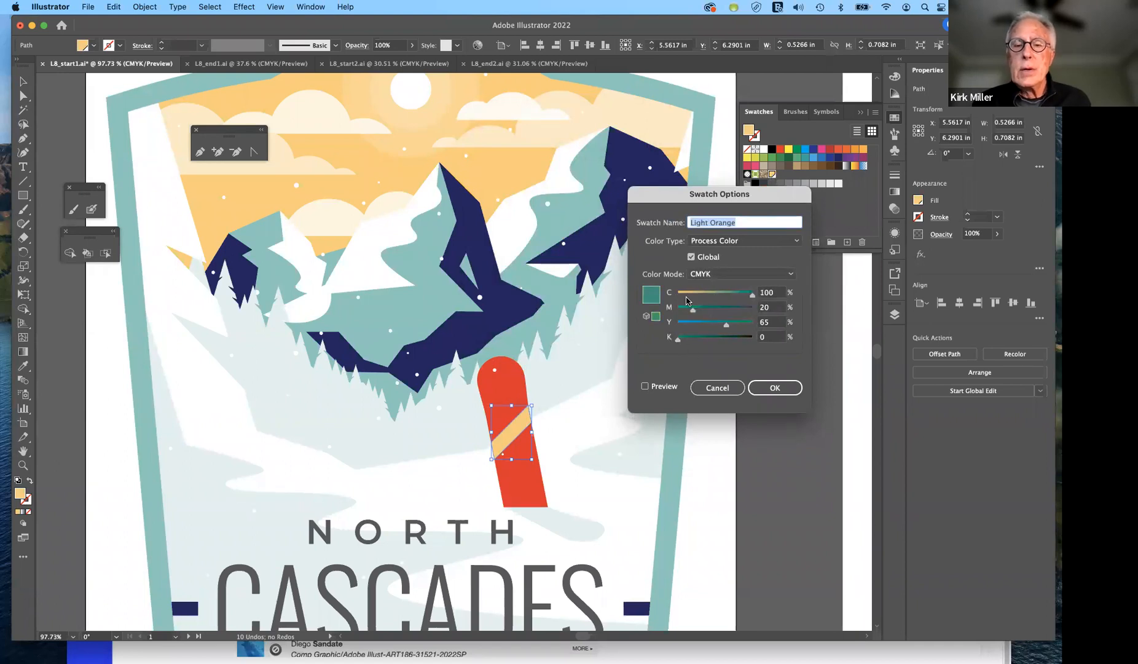
left_click(643, 388)
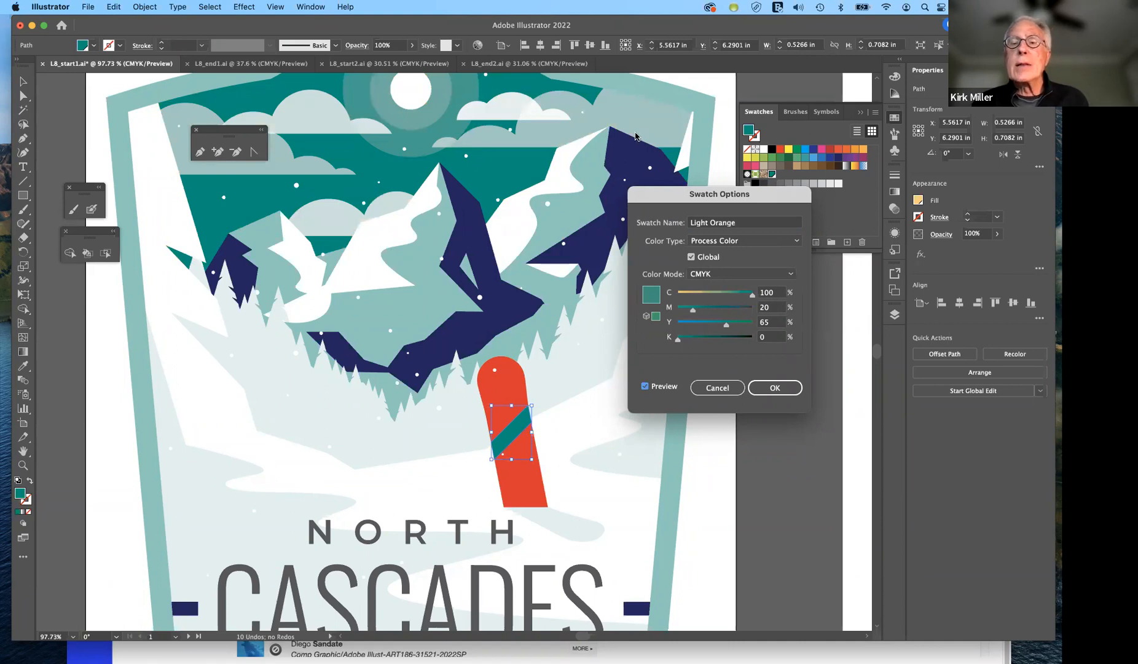
left_click(691, 256)
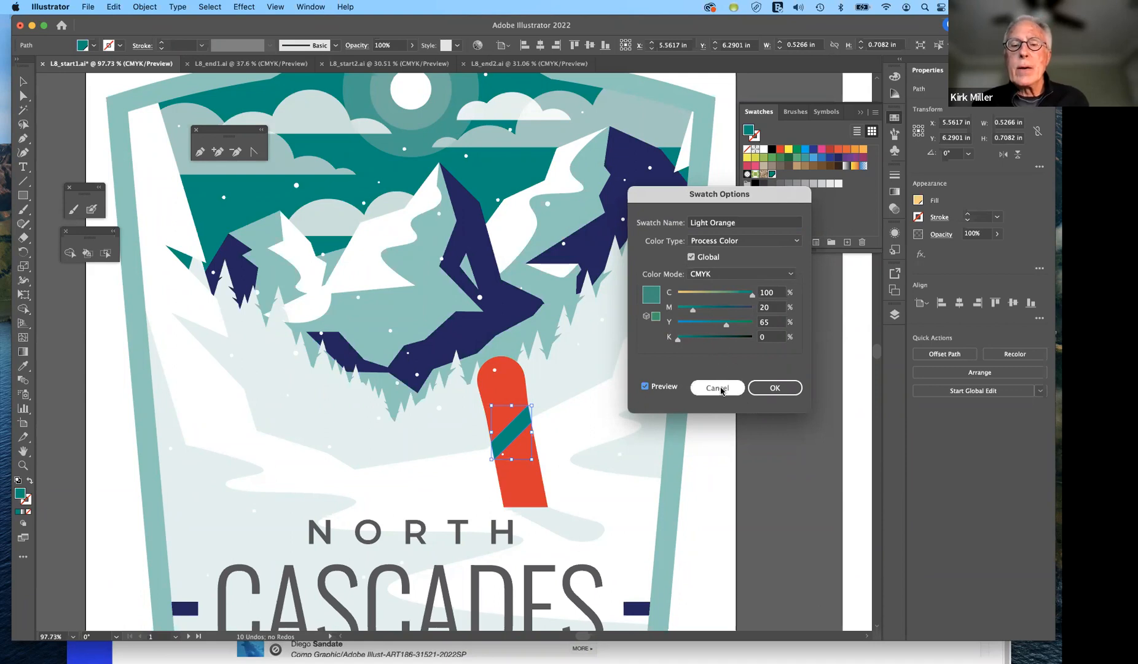
left_click(719, 387)
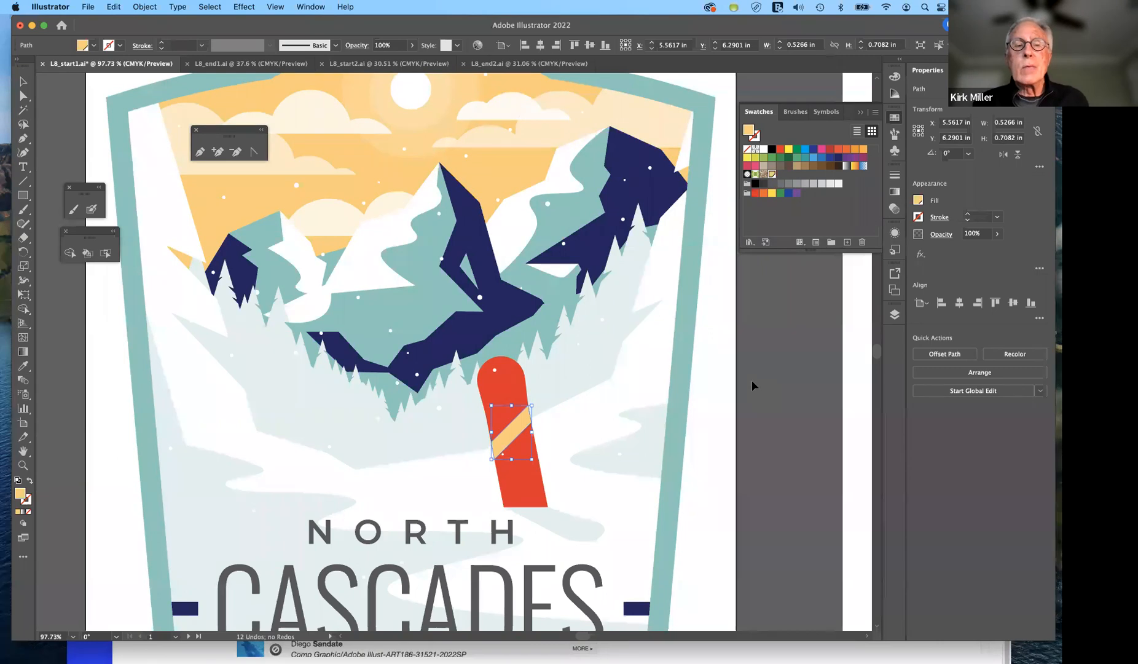
left_click(721, 385)
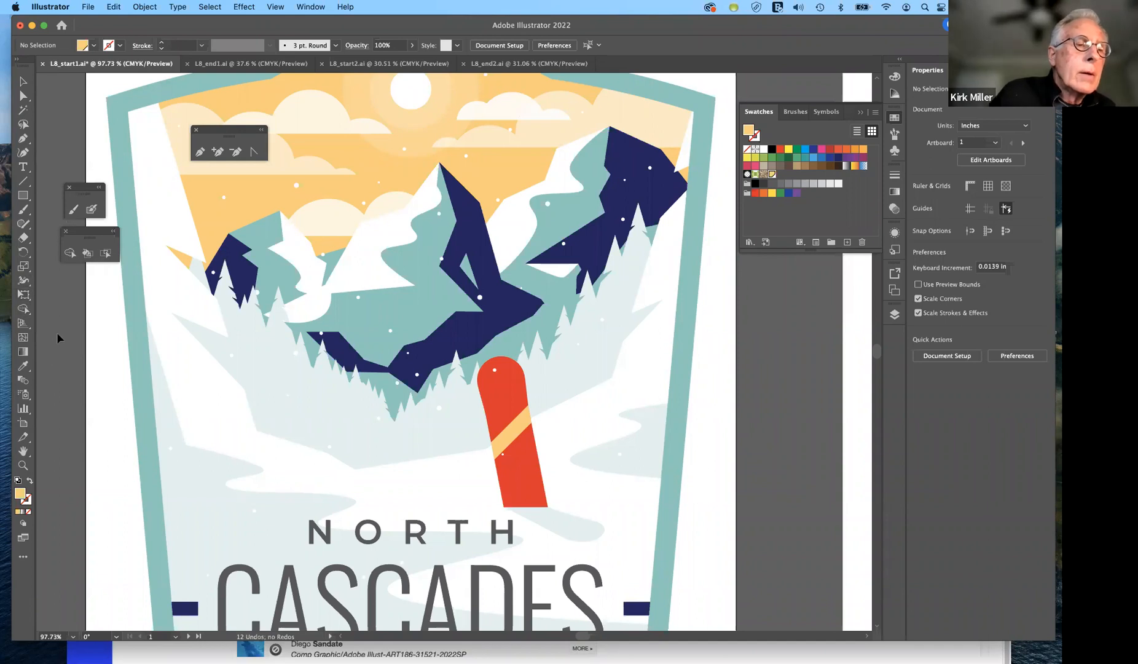
- Sample the teal mountain fill with the Eyedropper and apply it to the sky and its small fragment by the right-hand peak
left_click(23, 366)
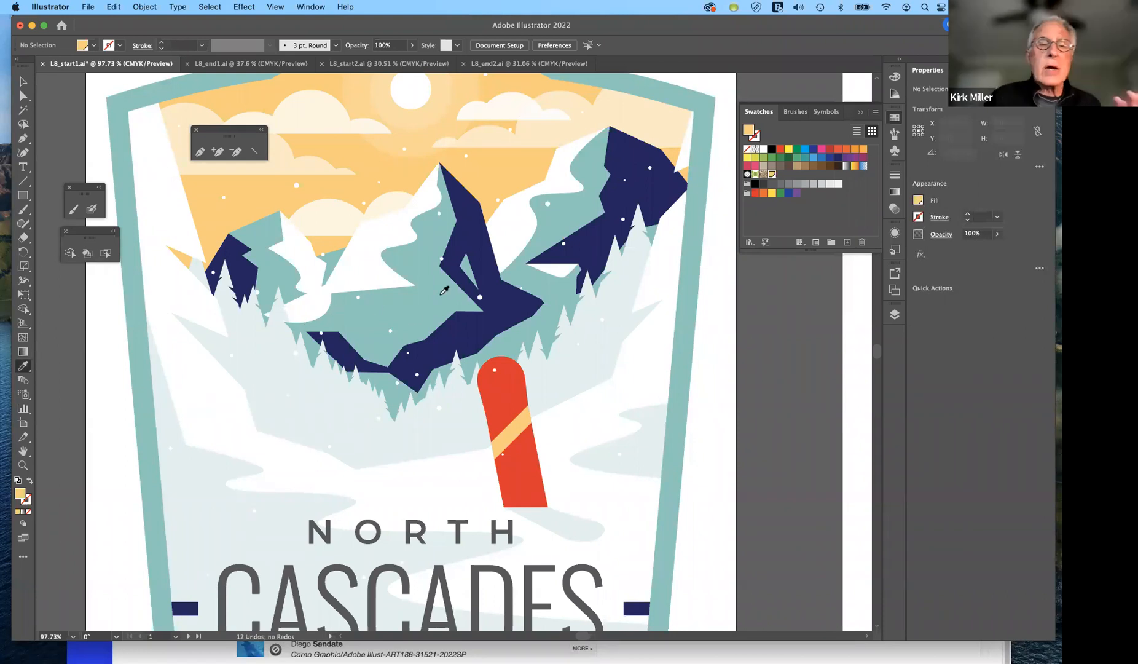
left_click(439, 296)
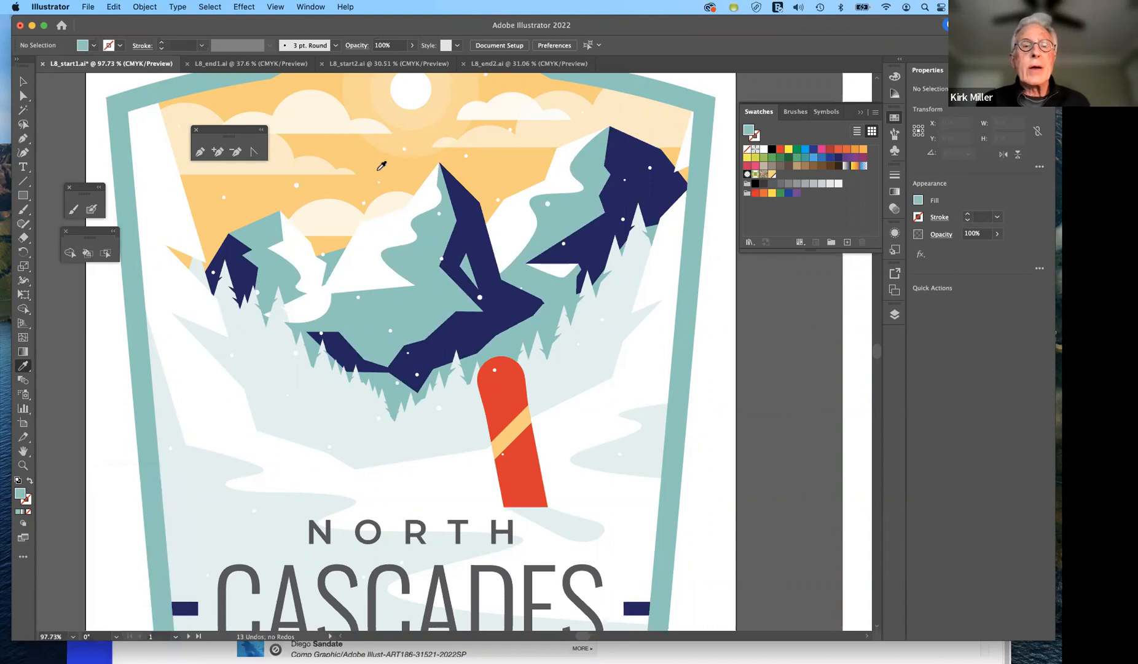
left_click(347, 144, "alt")
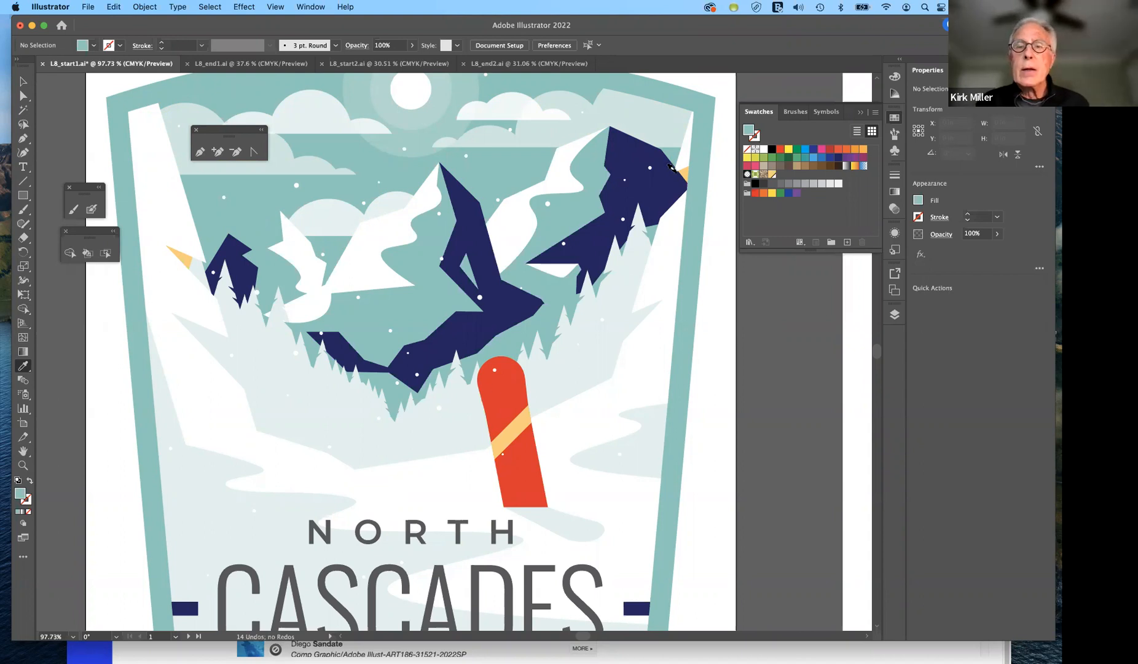
left_click(680, 167)
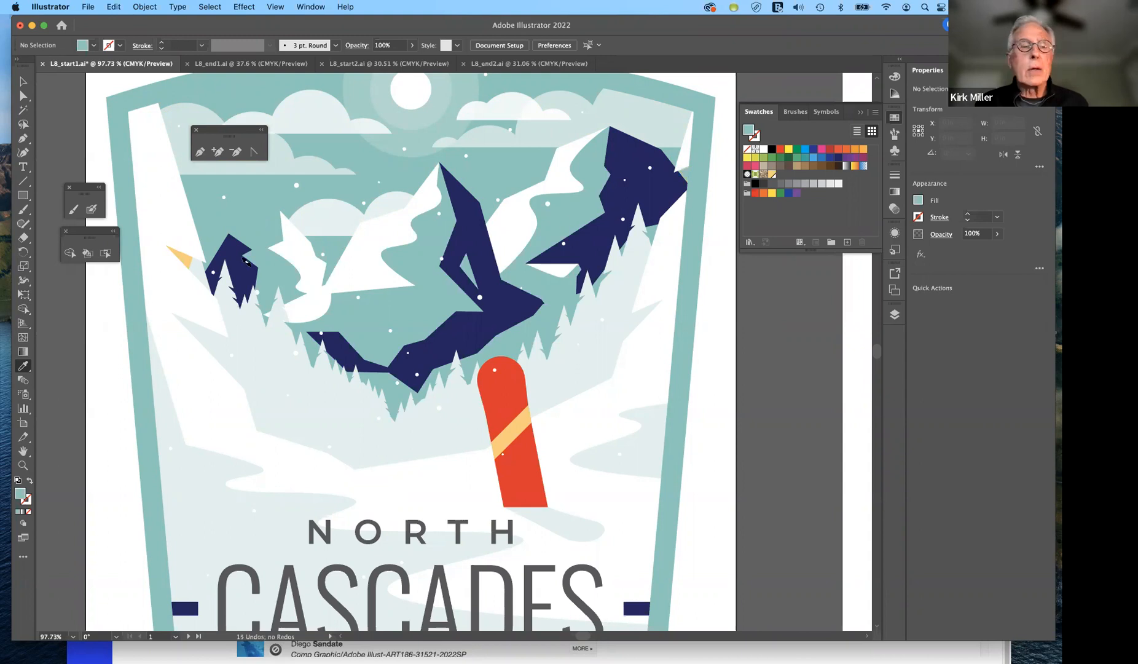
- Try applying the sampled teal to the white snow shape, compare it through undo and redo, and leave it undone
left_click(195, 435, "alt")
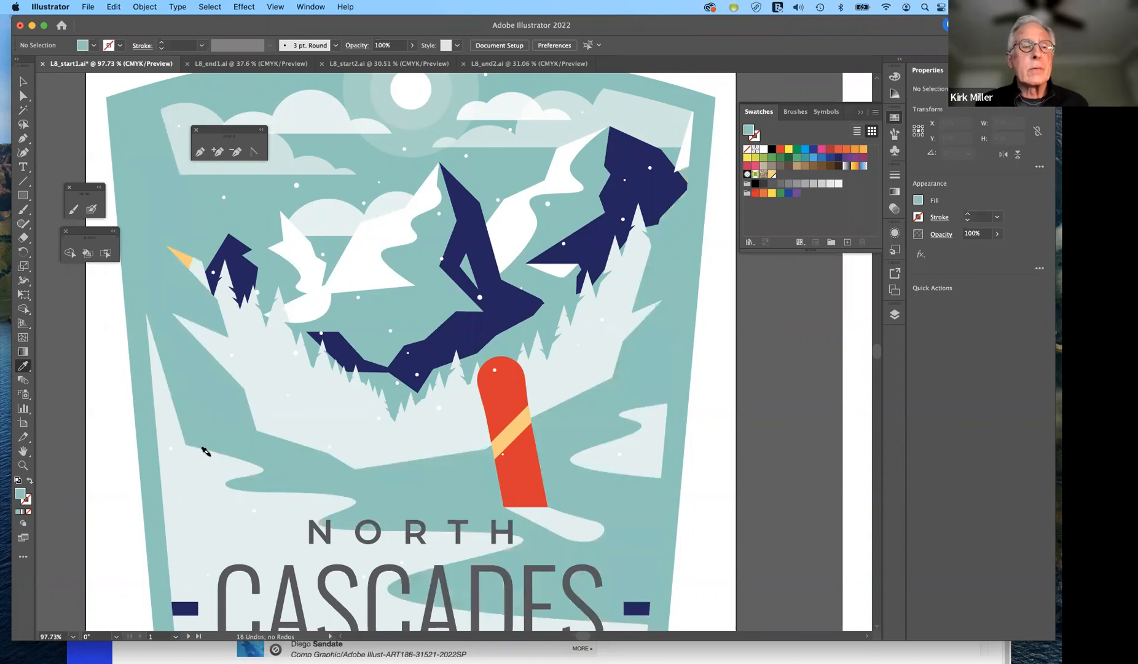
key("super+z")
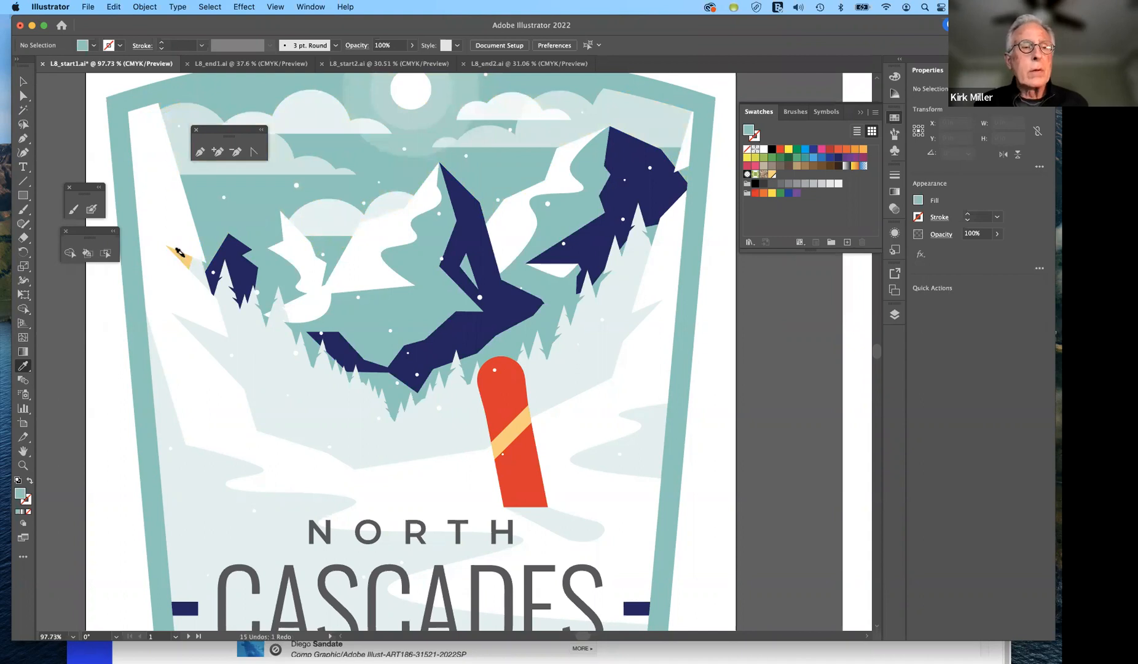
key("super+shift+z")
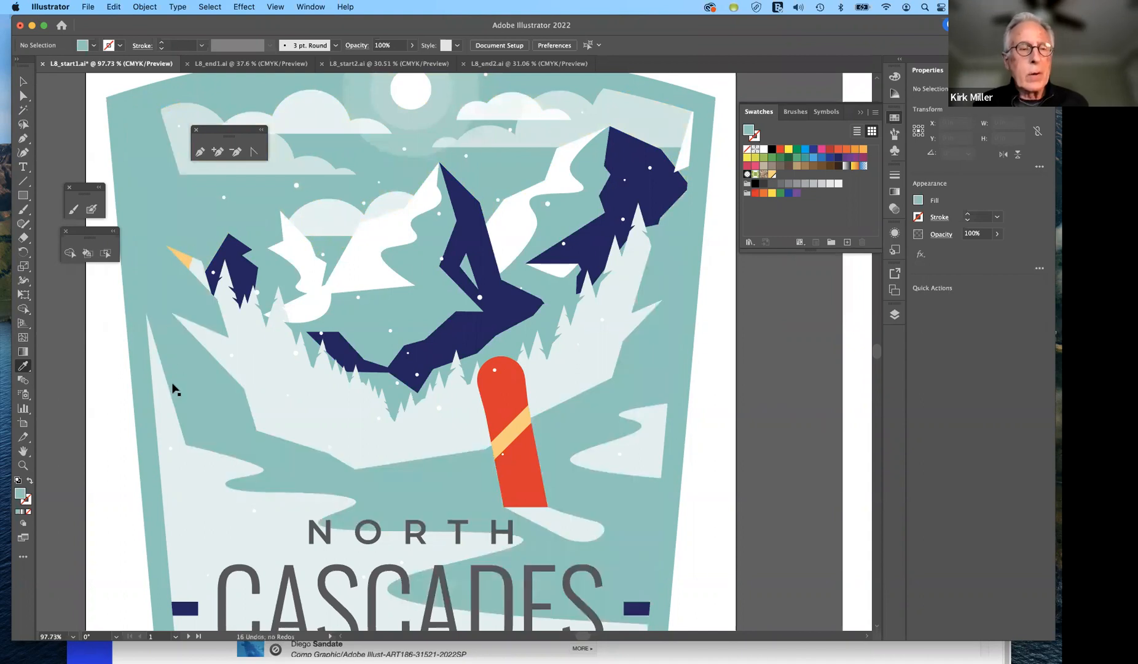
key("super+z")
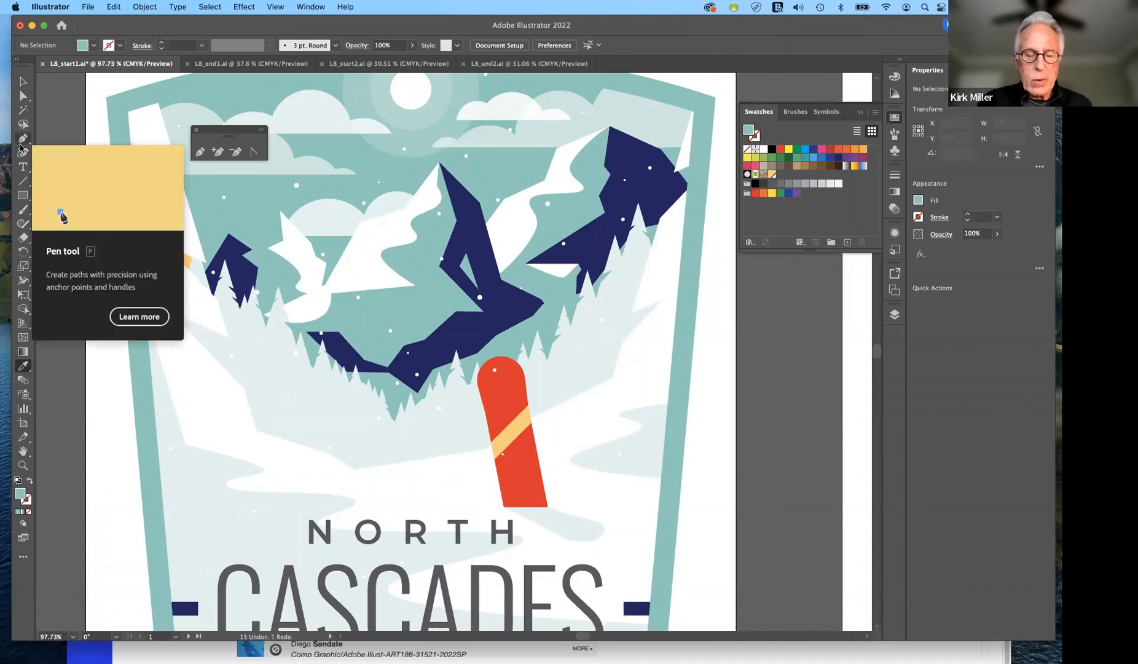
- Try to directly select the small orange sky fragment at the badge's left edge in Outline view, and return to Preview
key("super+y")
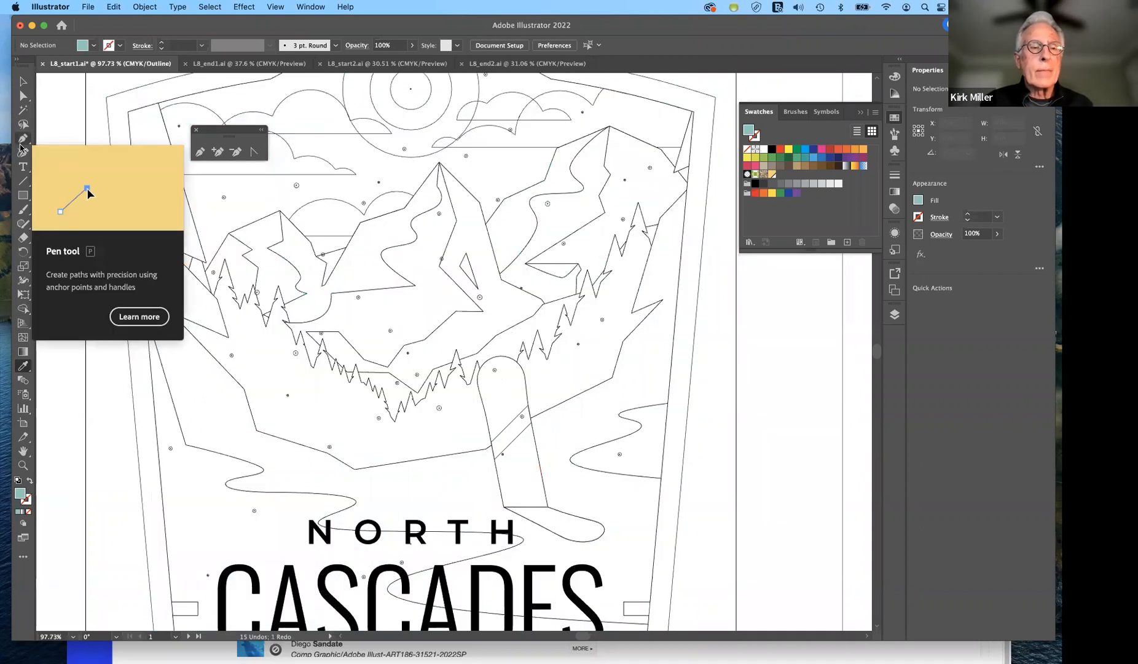
left_click(23, 96)
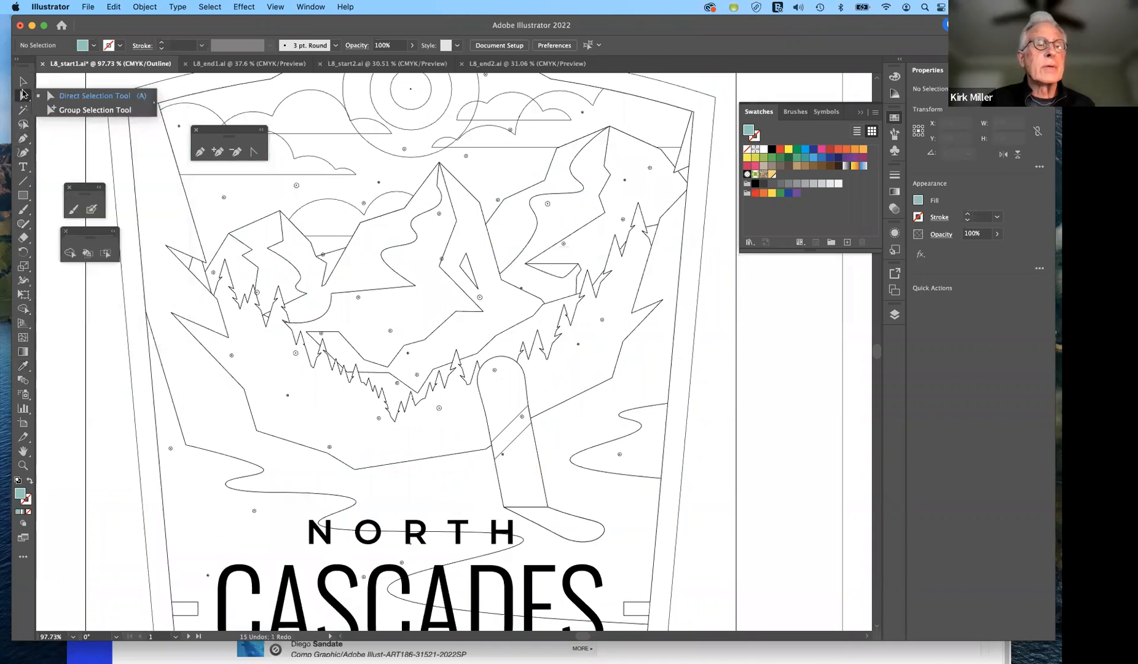
left_click(183, 259)
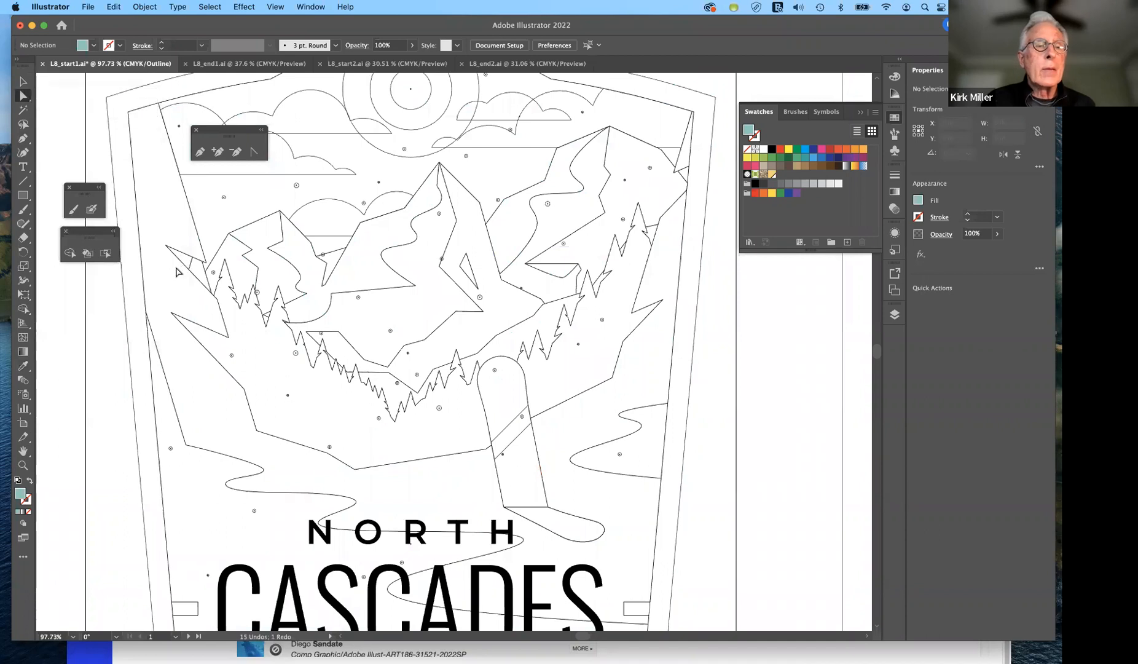
left_click(176, 271)
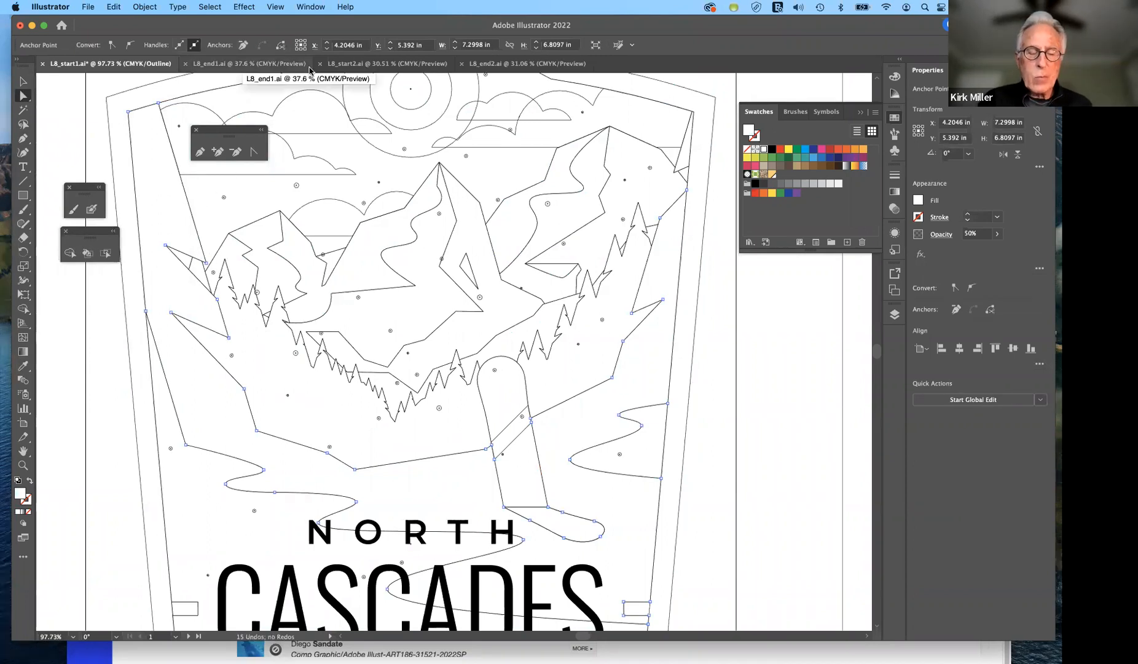
key("super+y")
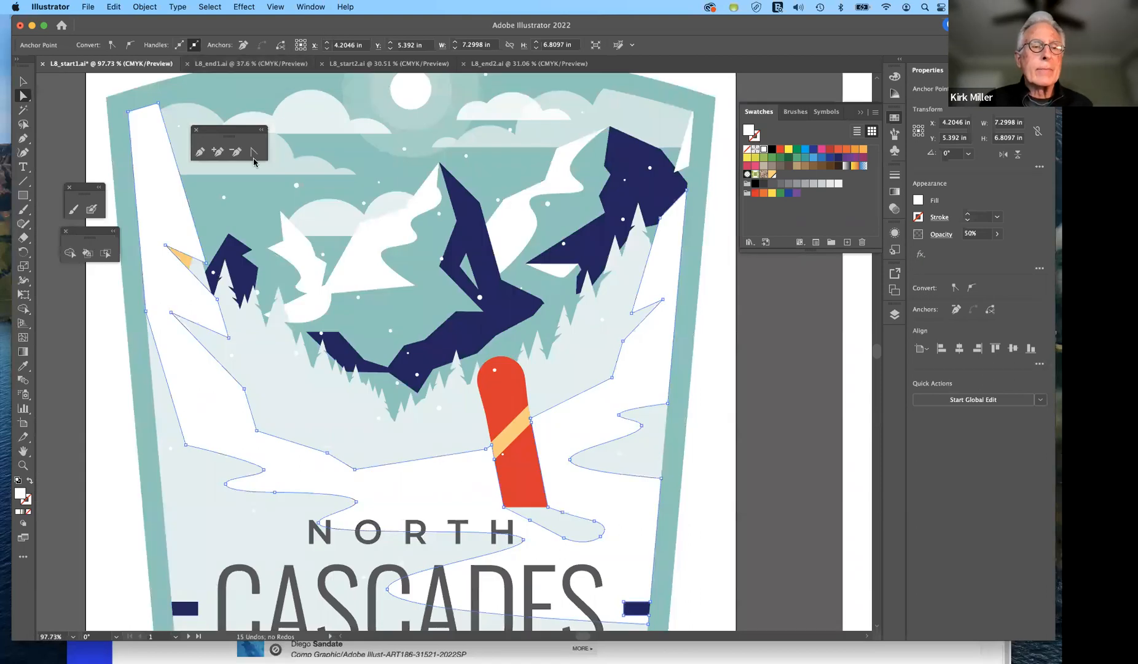
- Try the Eyedropper with the badge border's teal while the snow path is selected, and undo the fill change
left_click(23, 366)
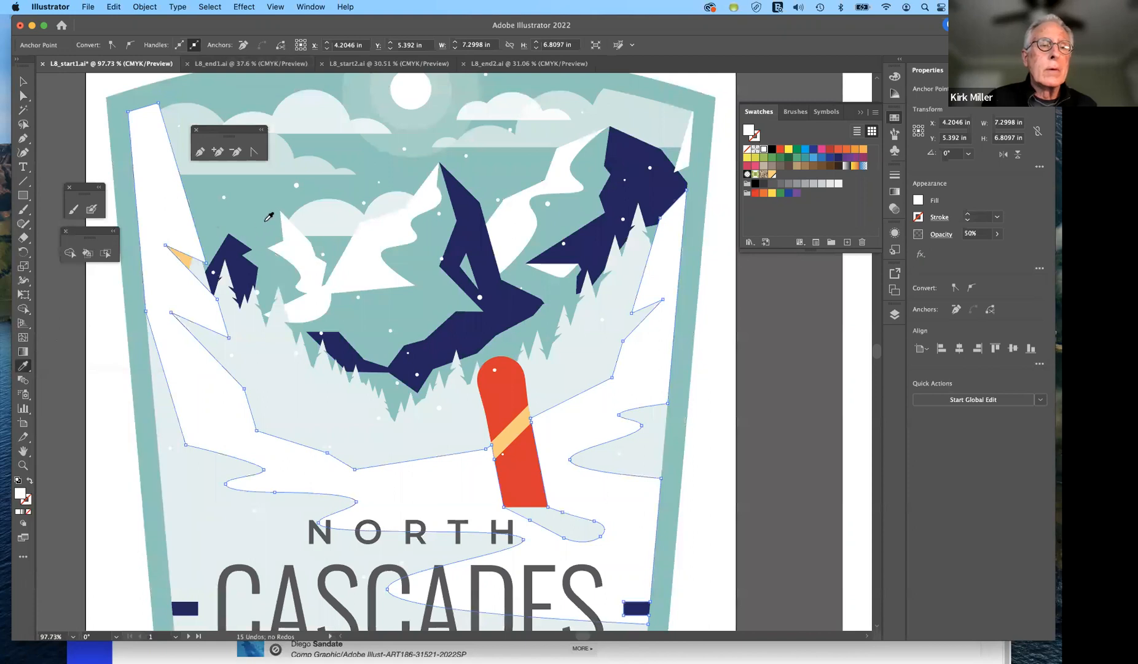
left_click(686, 420)
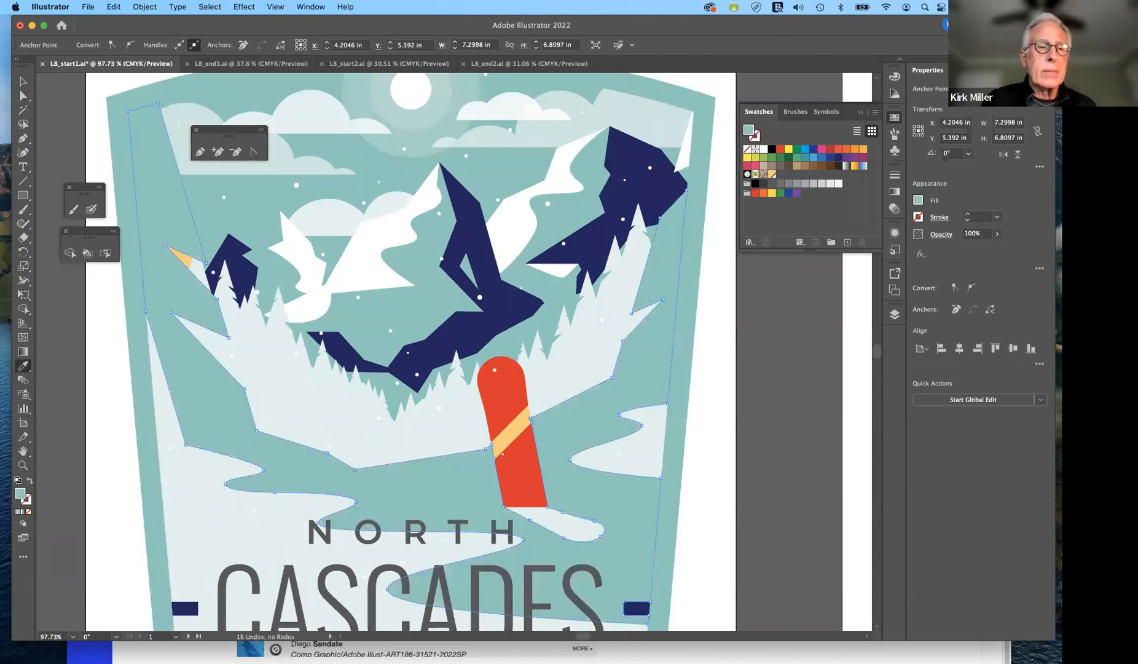
key("super+z")
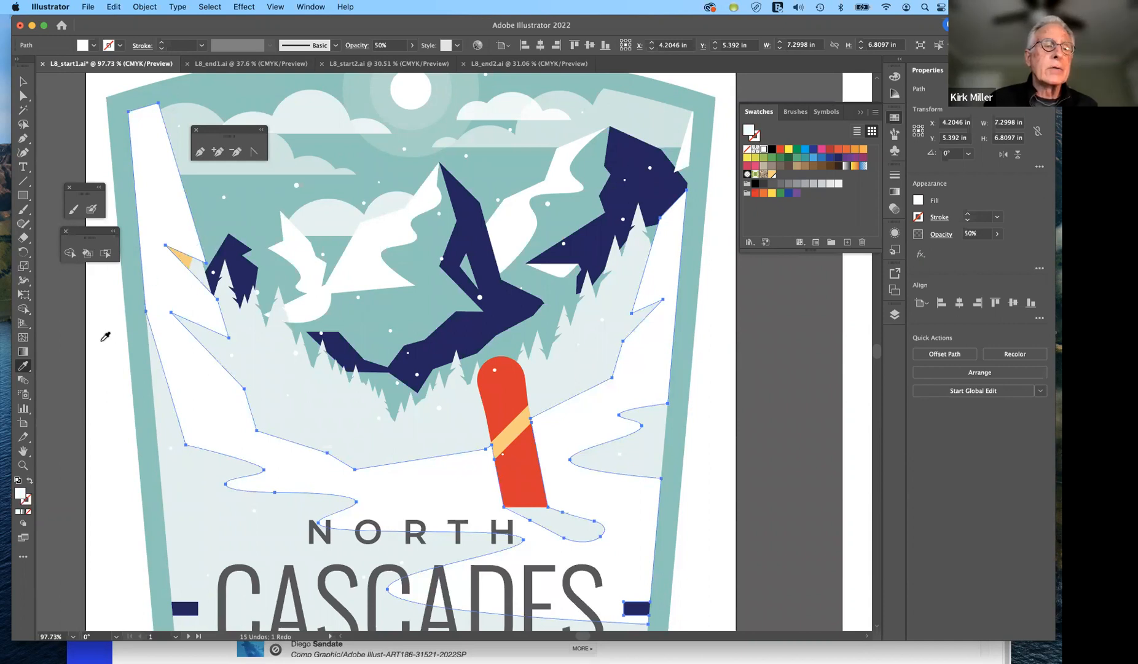
- Deselect the snow path and try to select the small orange sky fragment with the Group Selection tool
left_click_drag(22, 97, 57, 110)
left_click(107, 363)
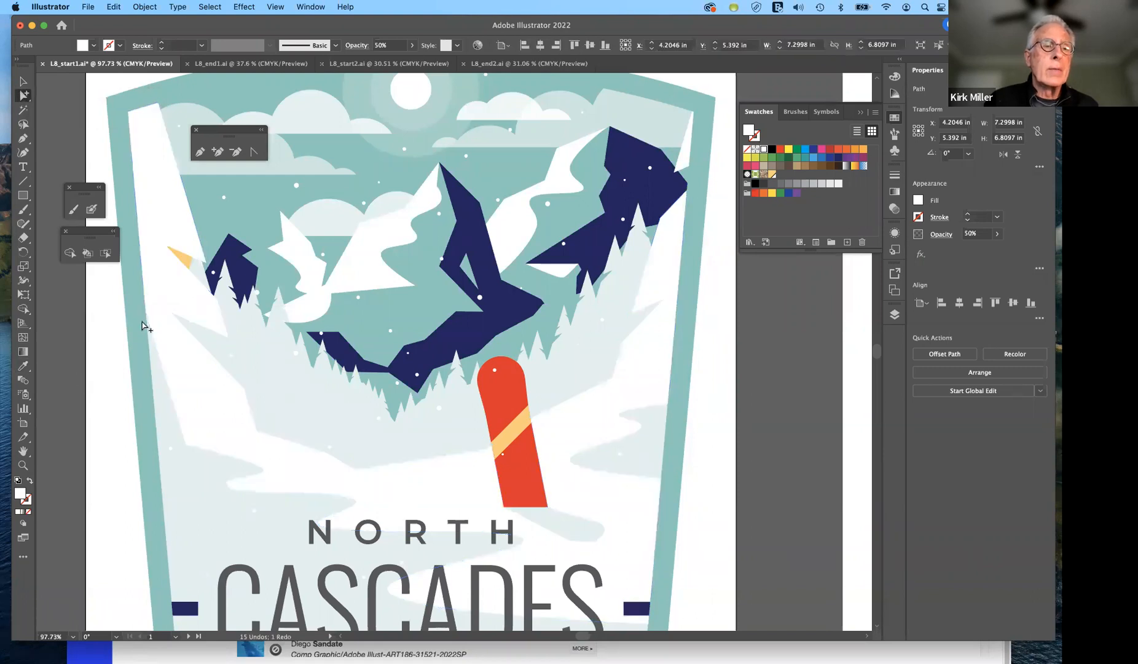
left_click(186, 263)
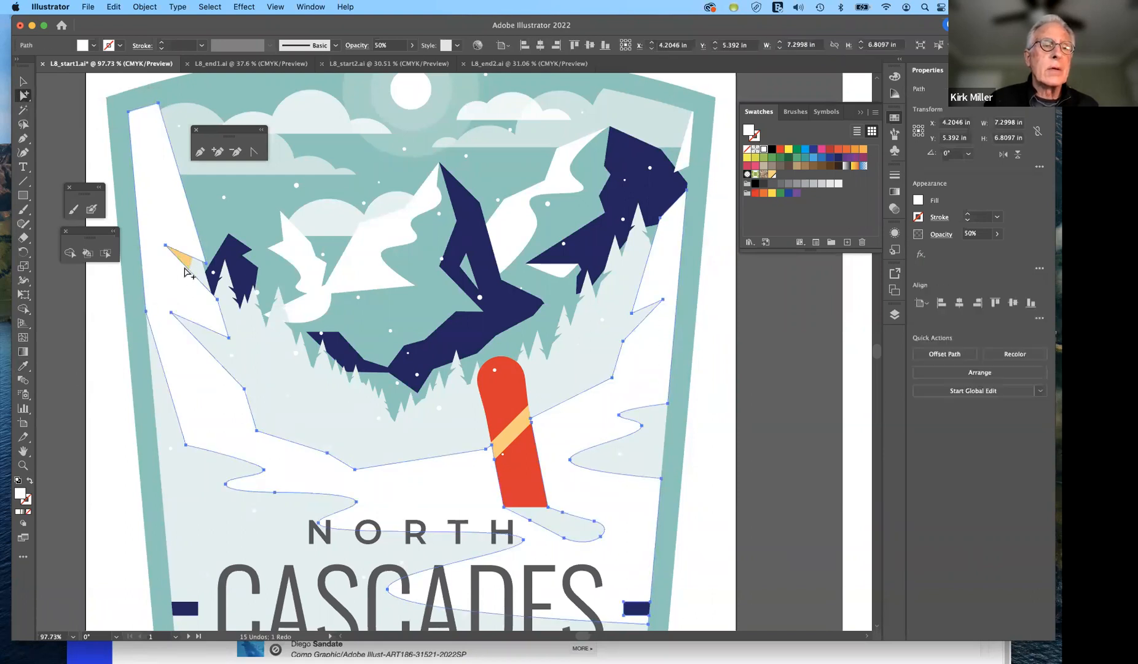
left_click(187, 262)
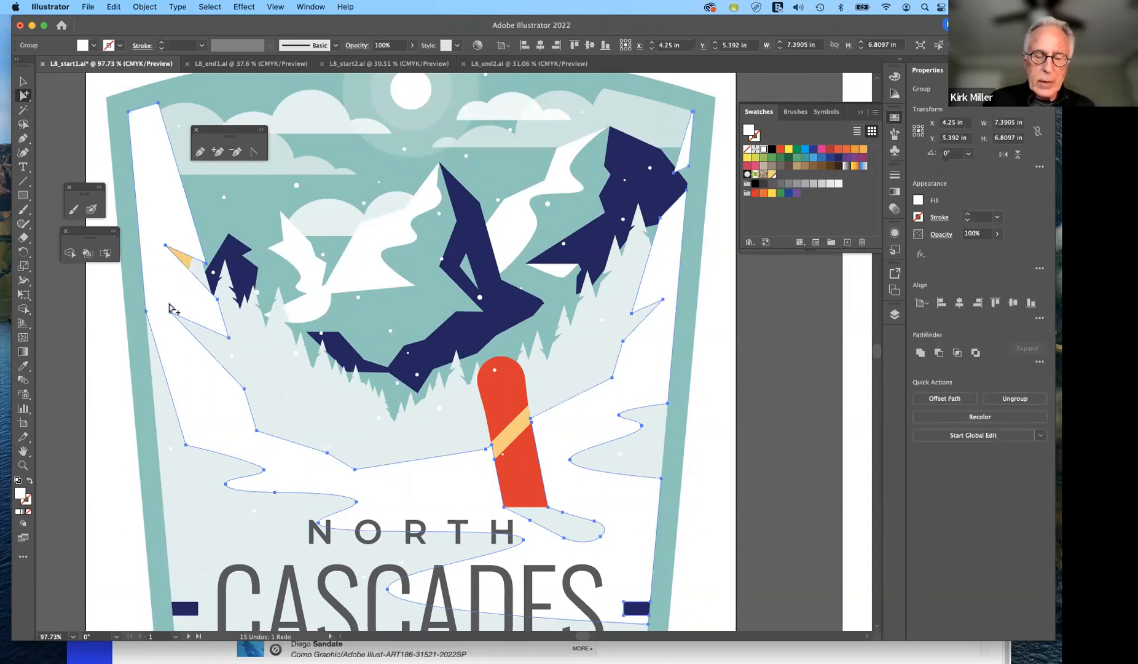
- Select the small orange sky fragment by its outline in Outline view, deselect it, and return to Preview
key("super+y")
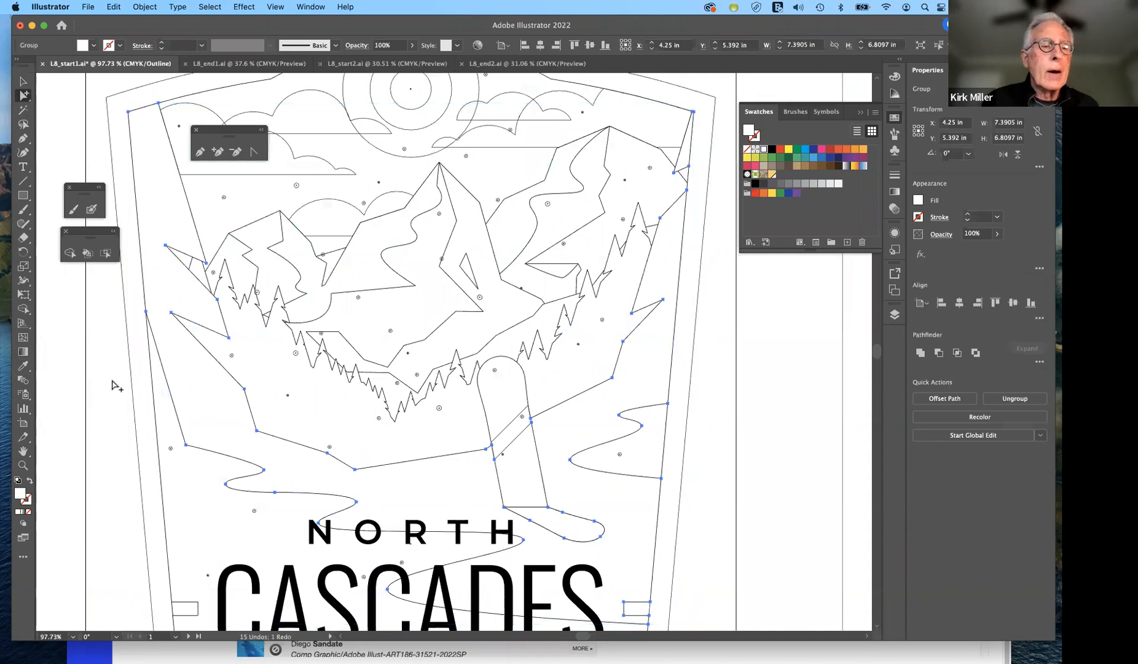
left_click(191, 261)
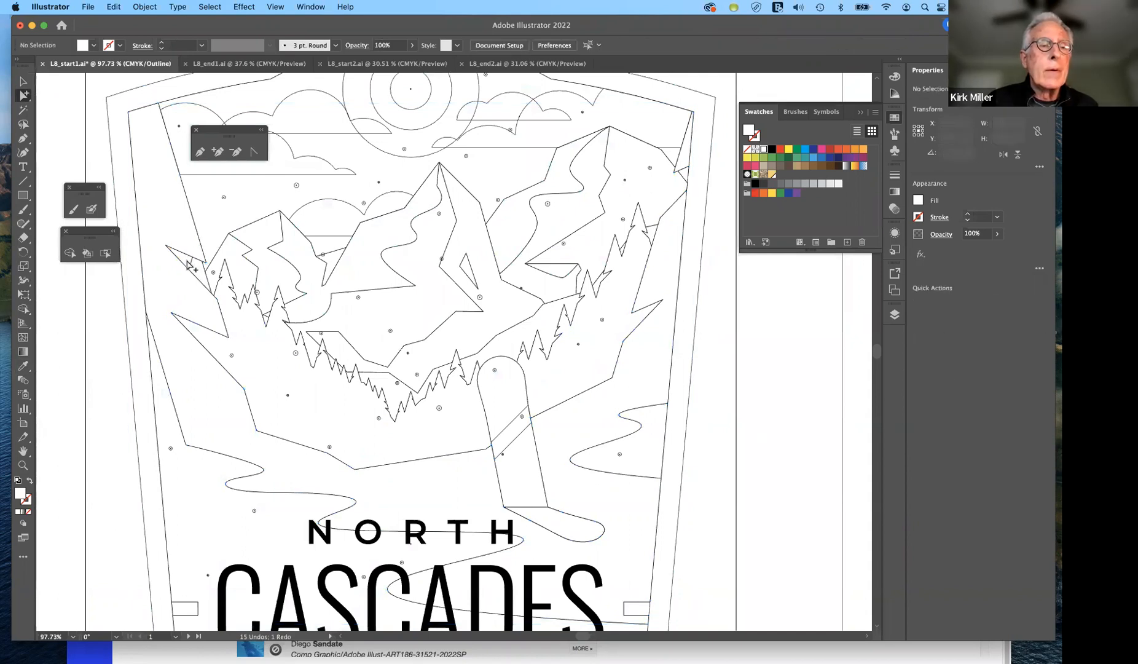
left_click(195, 268)
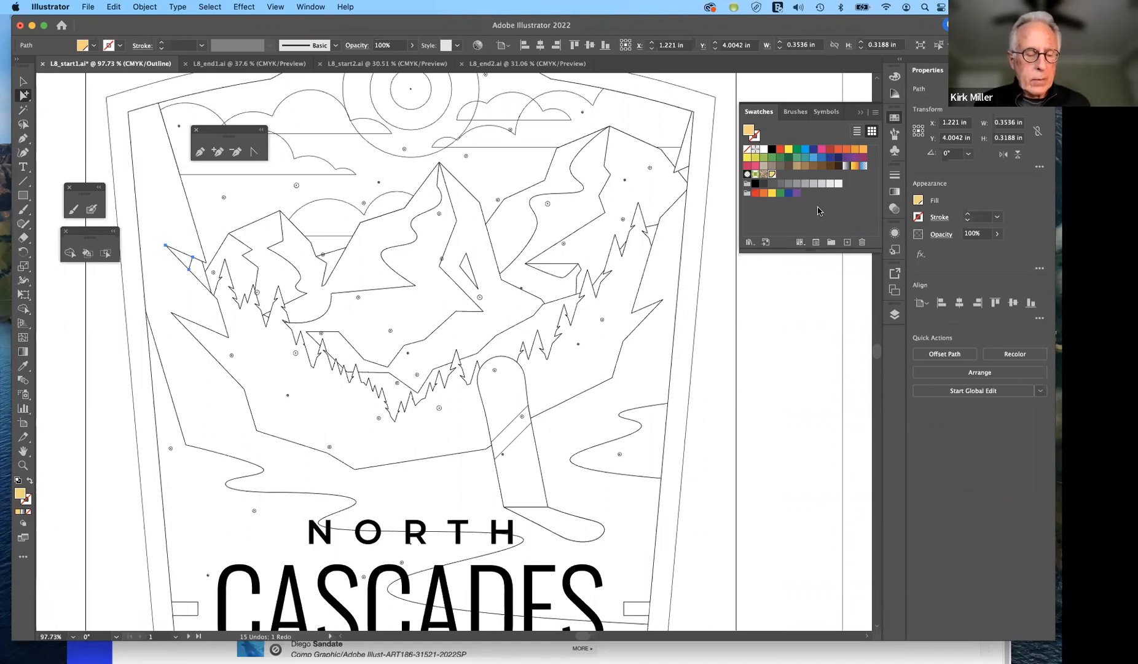
left_click(114, 432)
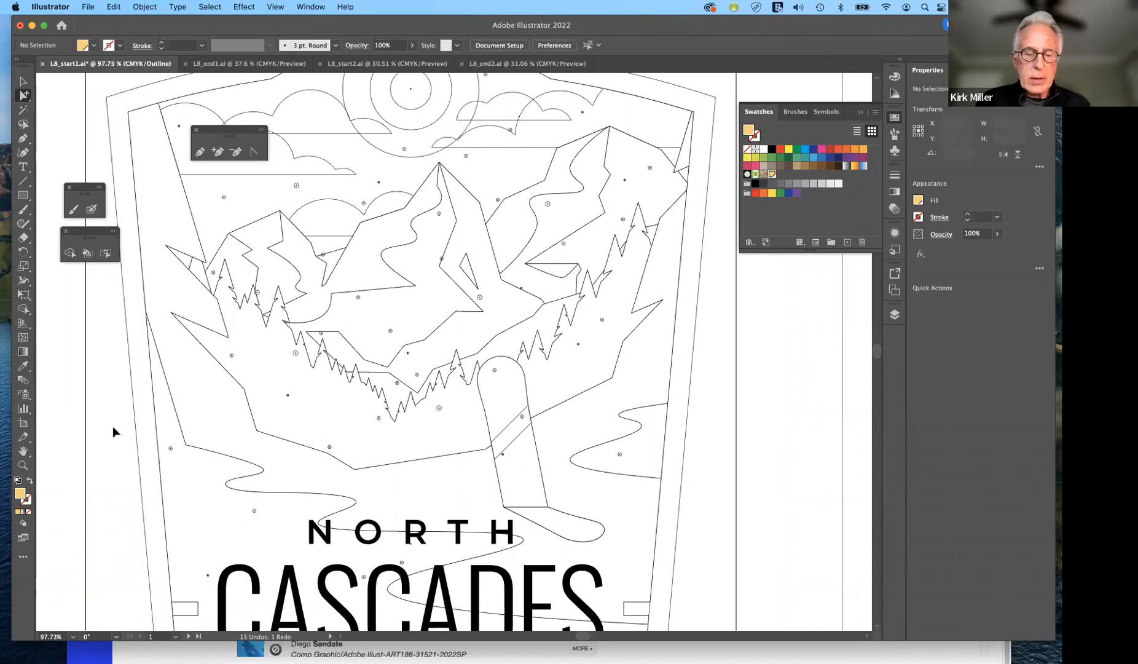
key("super+y")
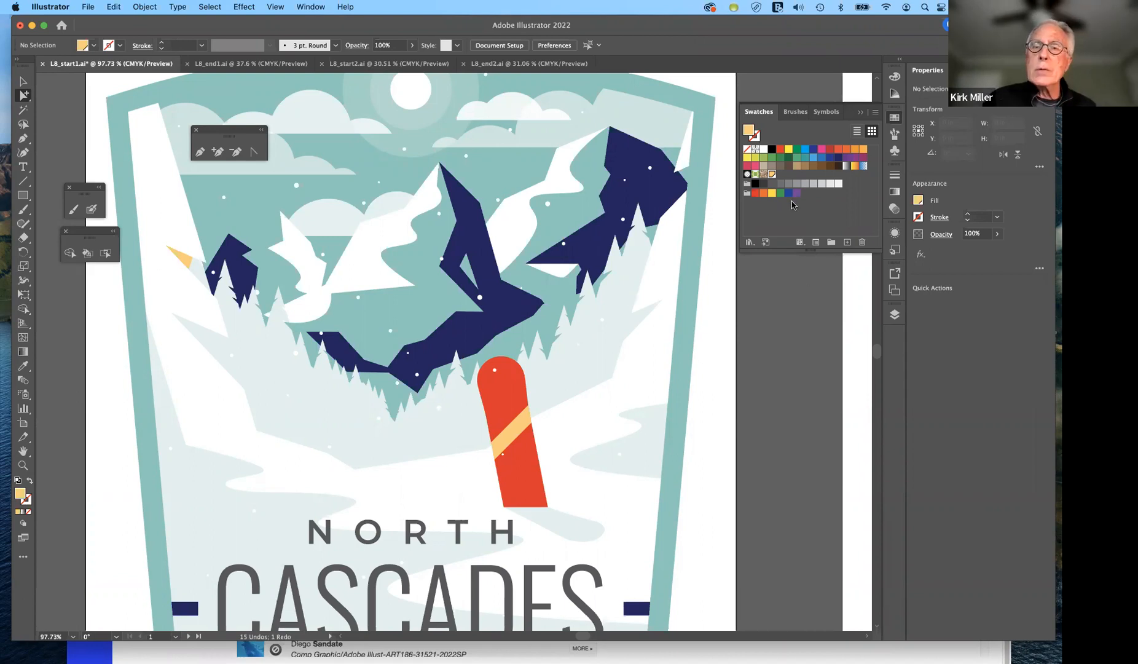
- Duplicate the Light Orange swatch as the basis for another swatch
left_click(772, 175)
left_click_drag(772, 176, 796, 194)
left_click_drag(847, 225, 848, 242)
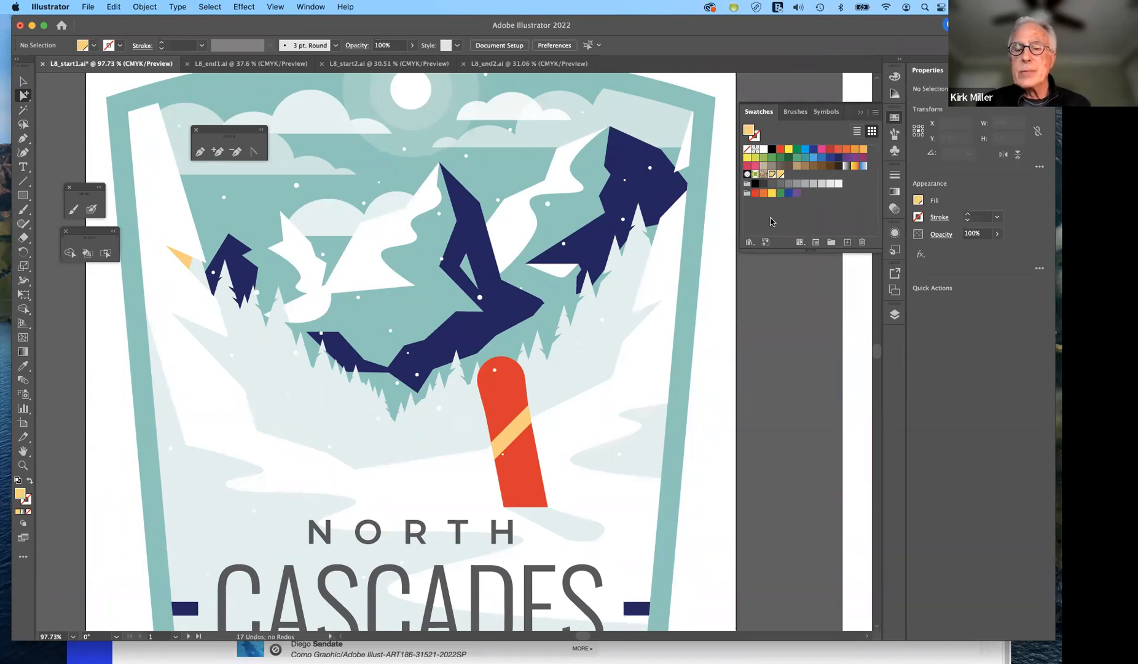
- Make the Light Orange 2 swatch non-global, keeping it as a CMYK process color
double_click(779, 175)
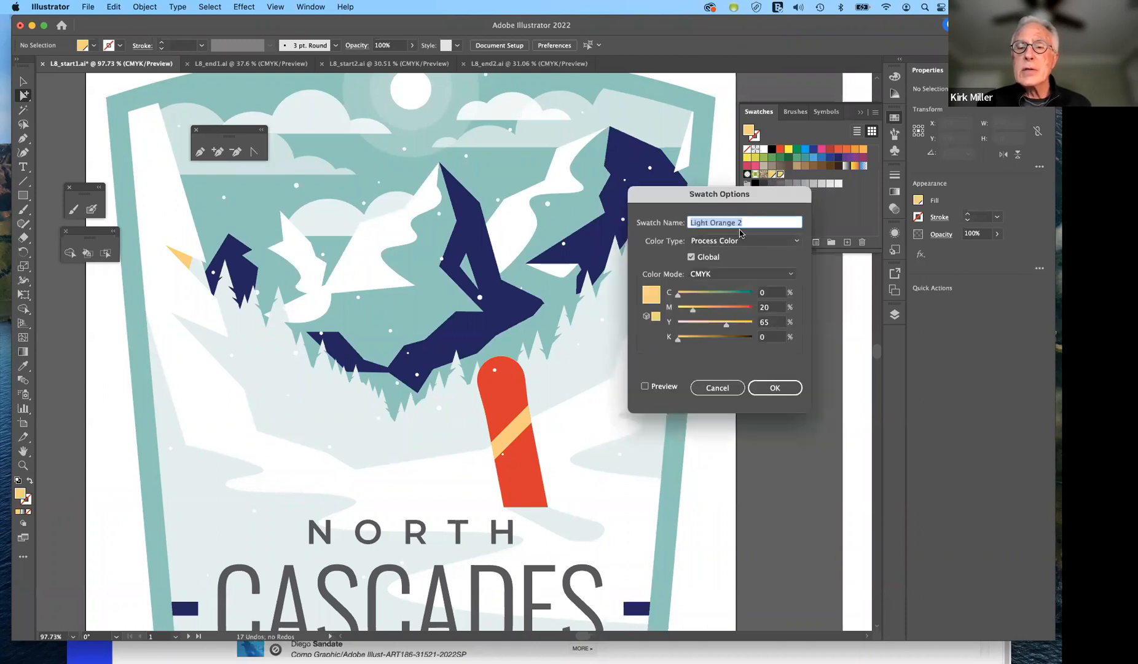
left_click(691, 257)
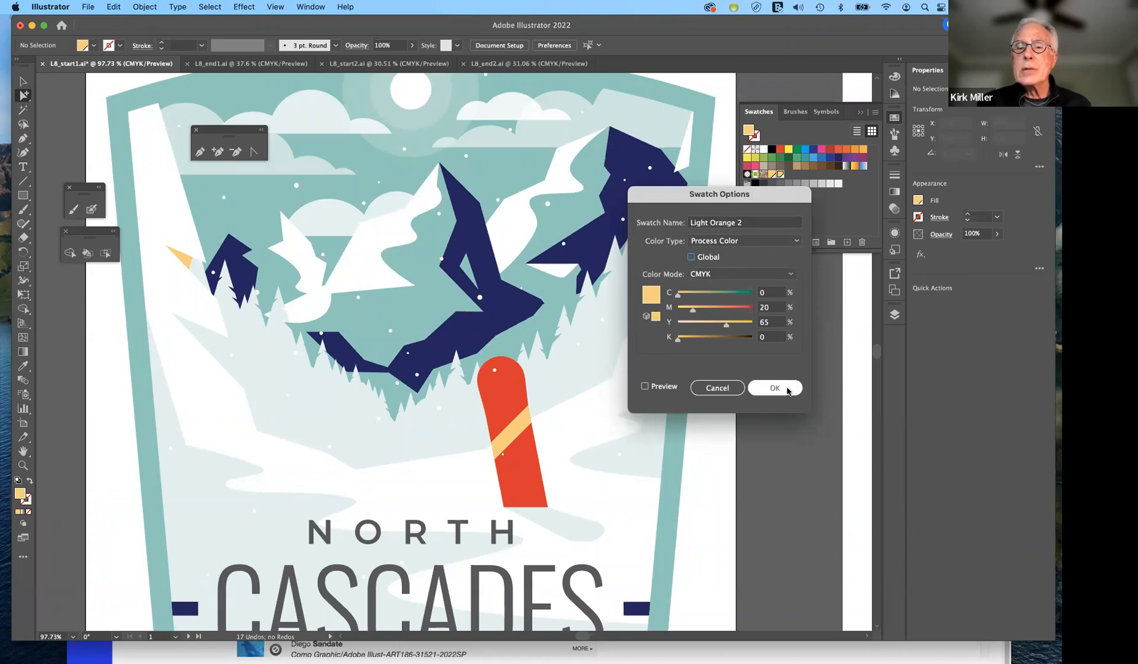
left_click(785, 389)
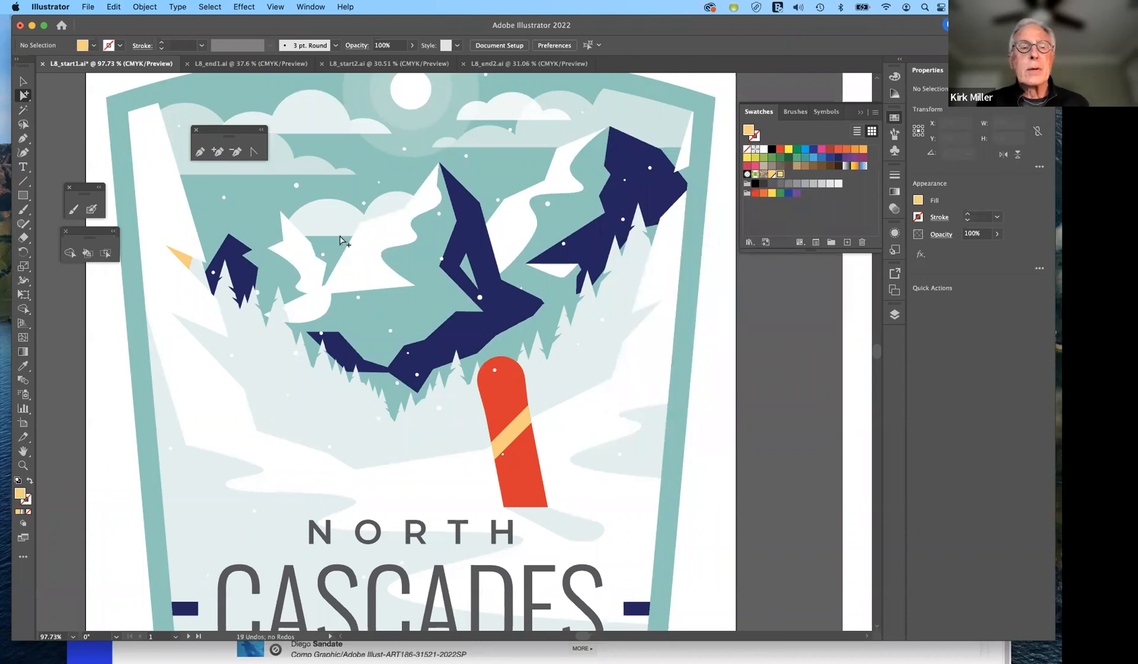
- With nothing selected, sample the sky's teal with the Eyedropper and save it as a non-global process swatch named Light Blue
left_click(188, 263)
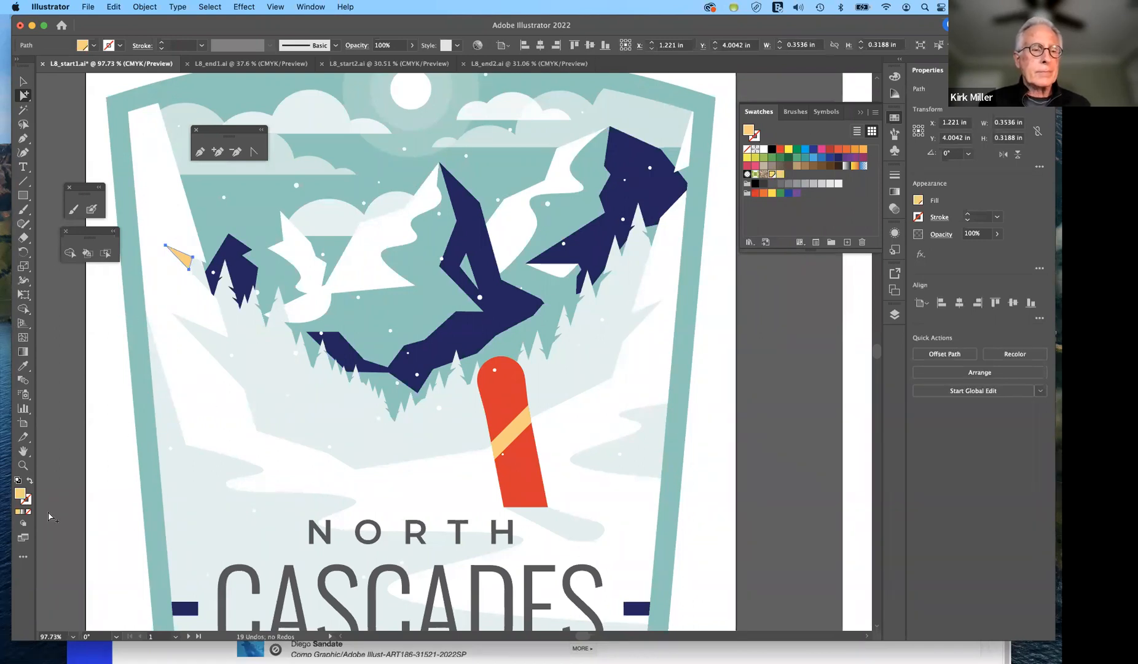
left_click(157, 408)
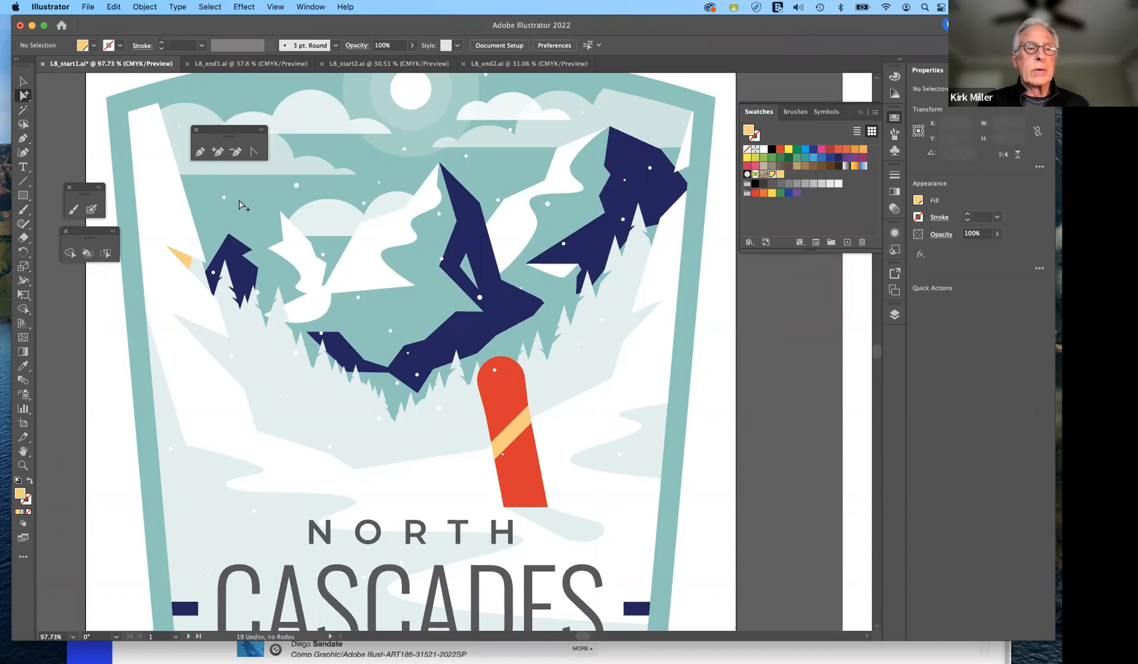
left_click(24, 365)
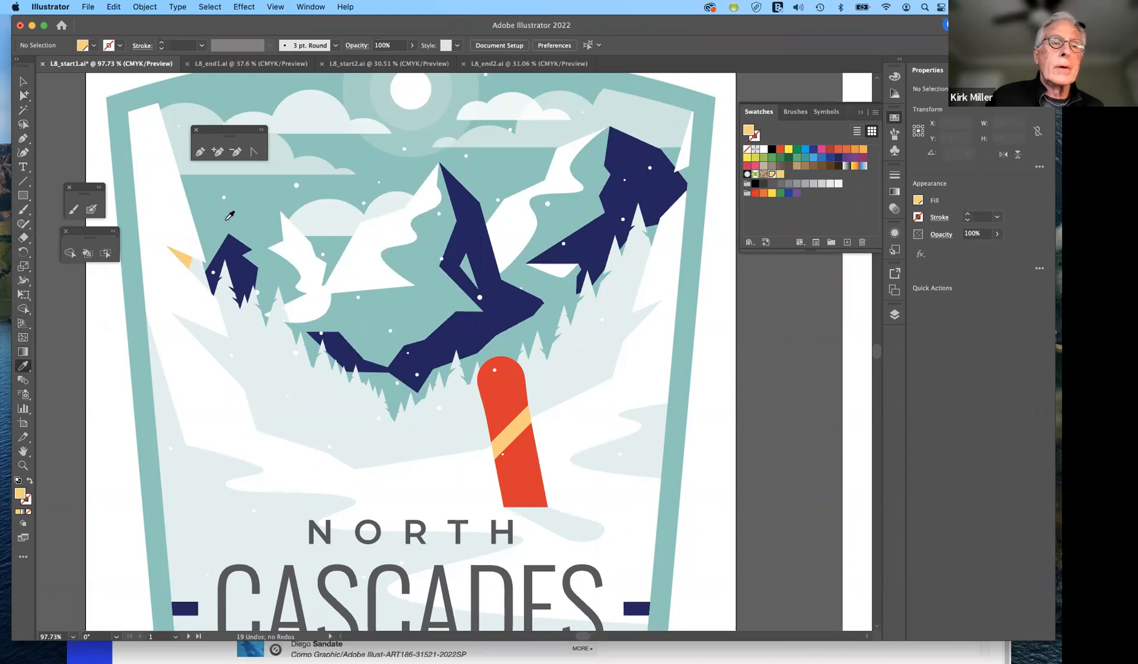
left_click(261, 211)
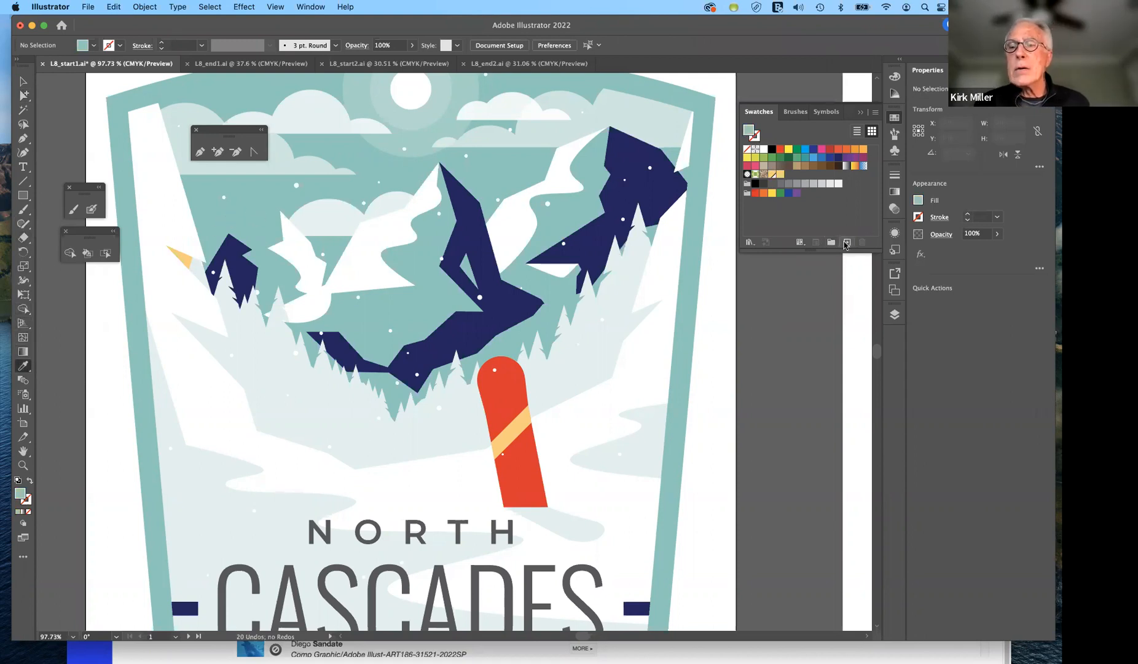
left_click(847, 243)
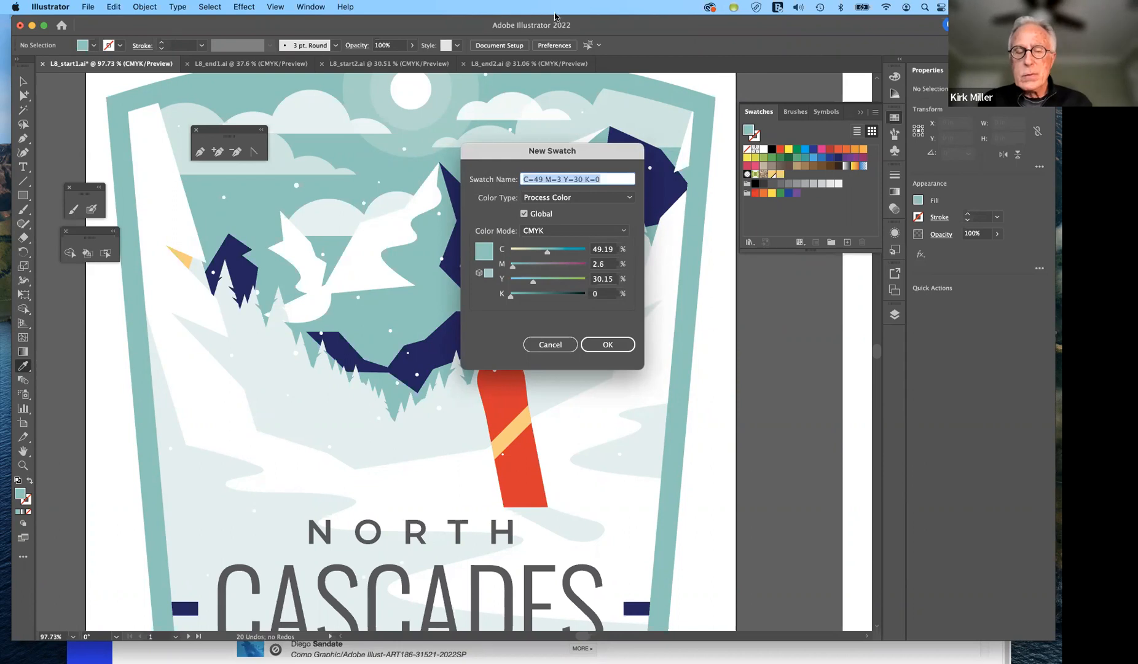
type("Light Blue")
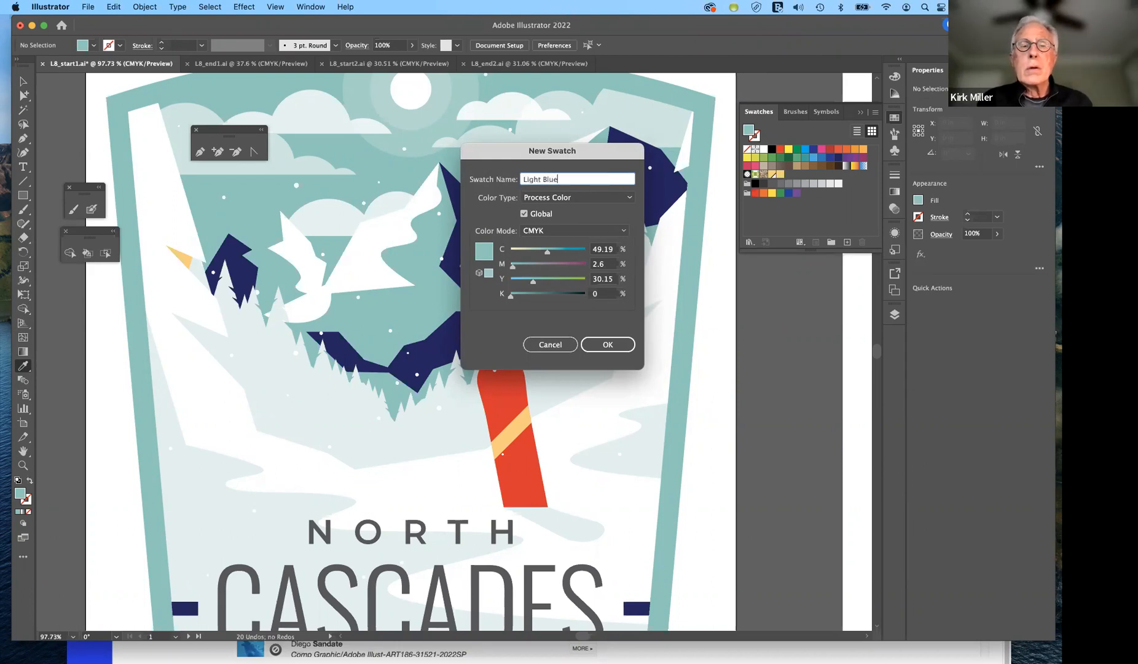
left_click(524, 214)
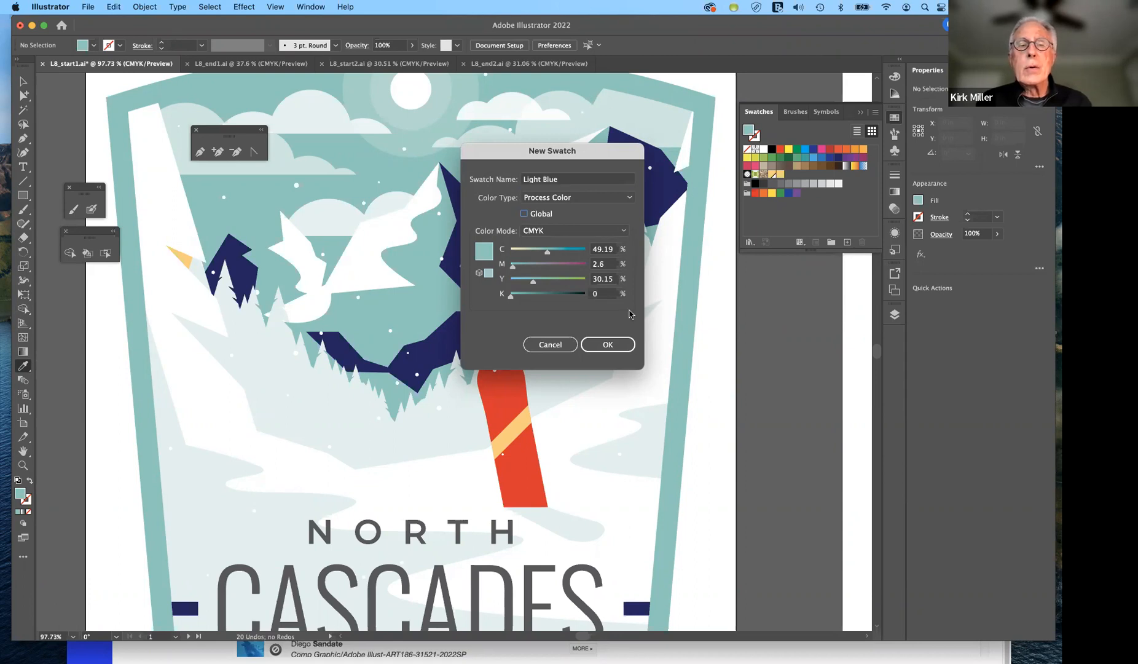
left_click(609, 345)
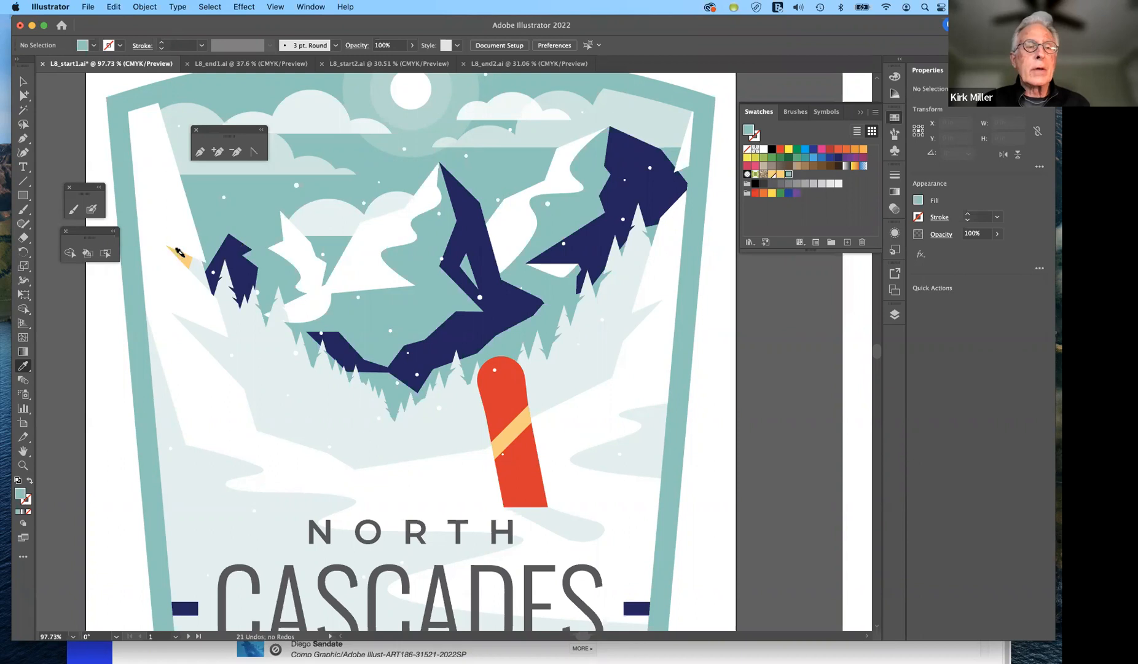
- Undo the stray teal fill on the snow shape and recolor the small orange fragment with the pale snow color using the Eyedropper
left_click(177, 252)
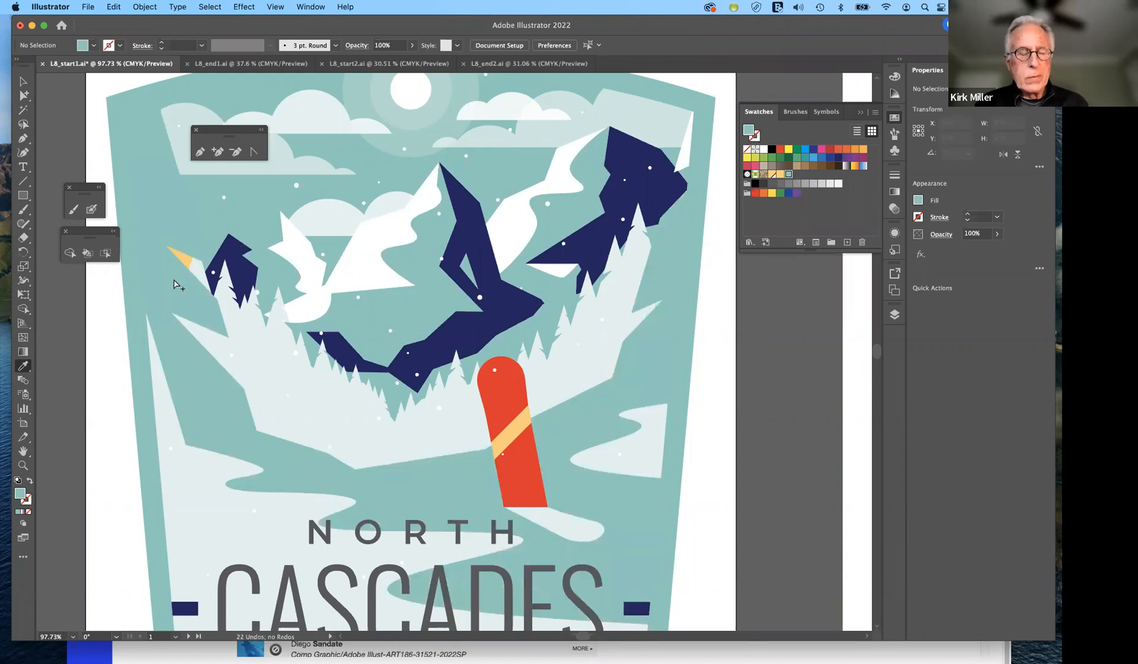
key("super+z")
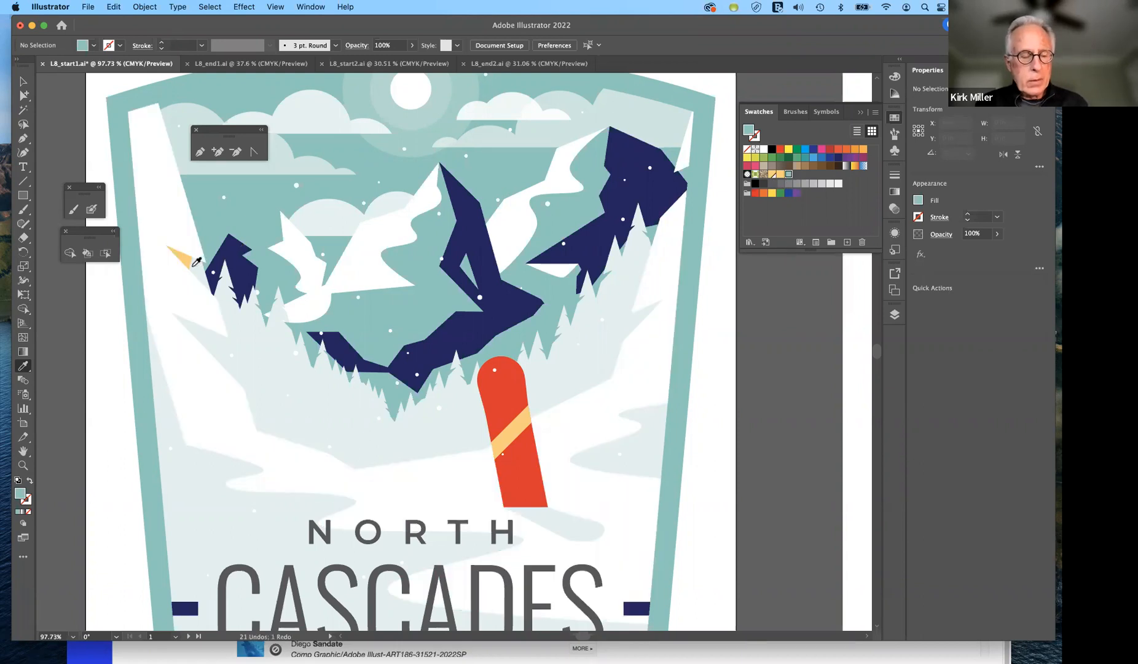
left_click(185, 263)
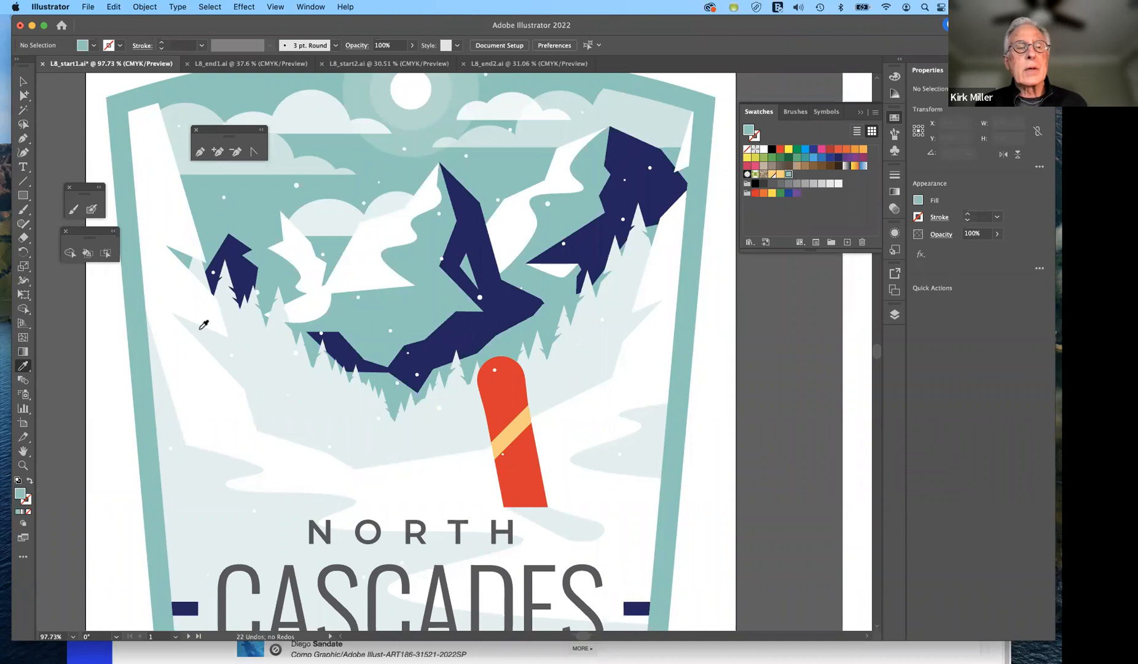
left_click(263, 353)
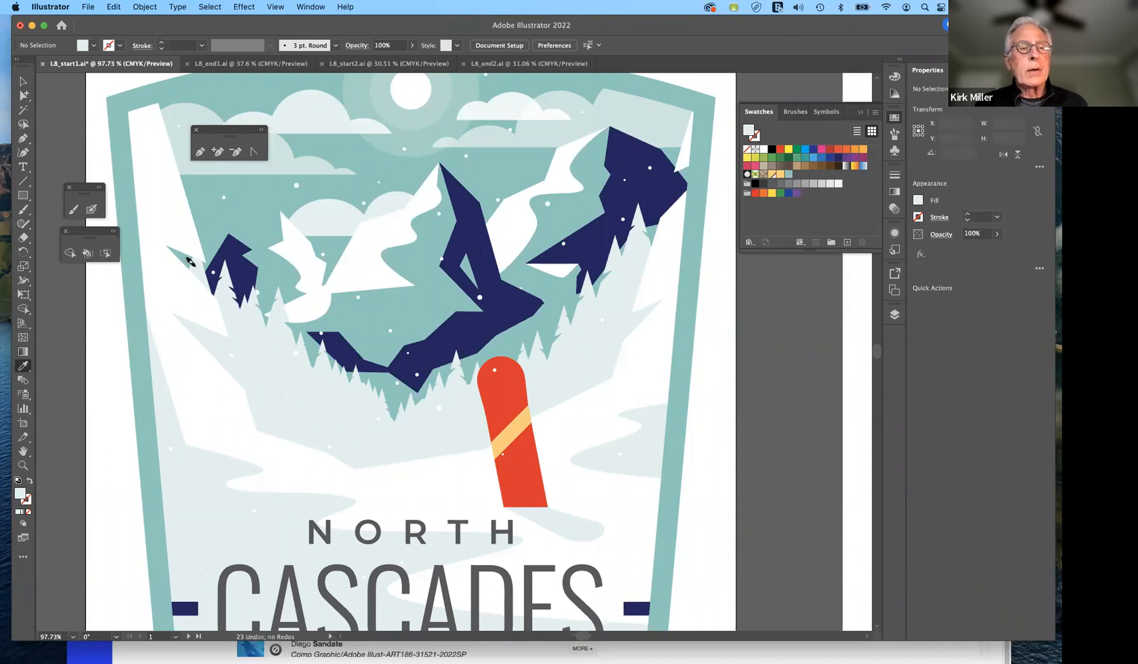
left_click(185, 259)
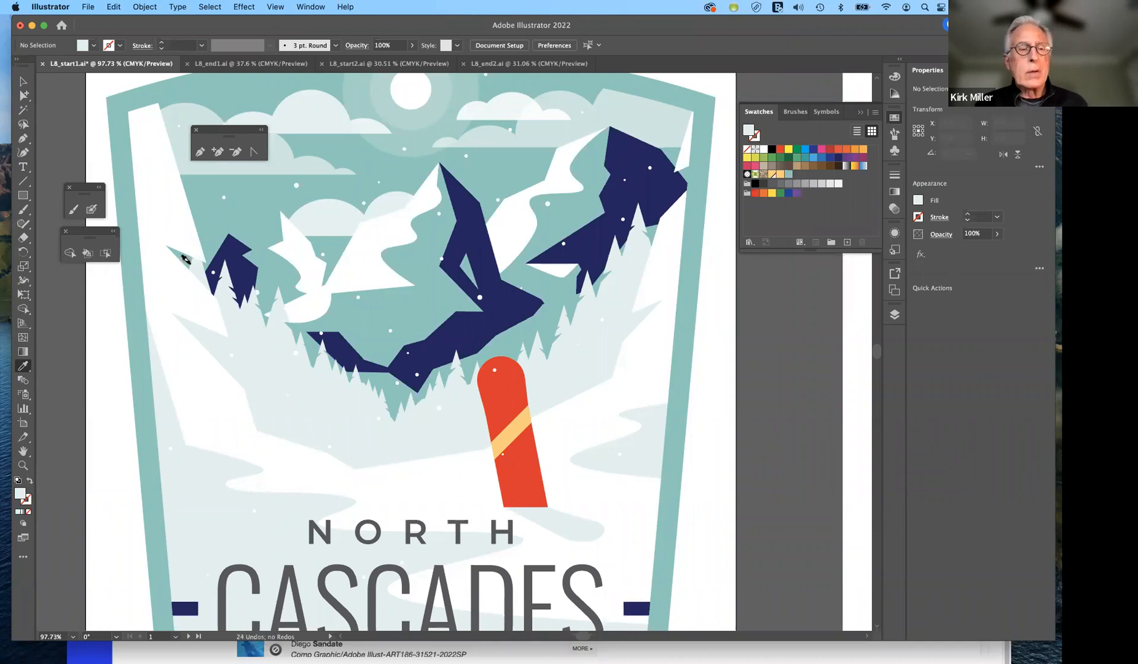
left_click(184, 258)
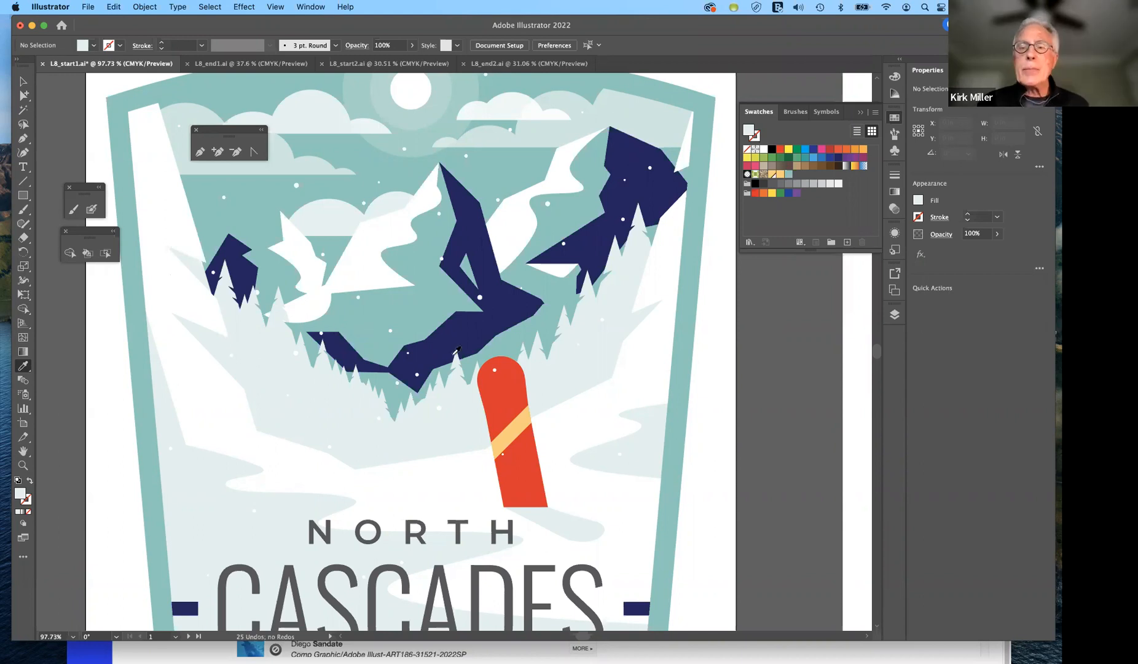
- Delete the Light Blue swatch and undo the deletion
left_click(788, 175)
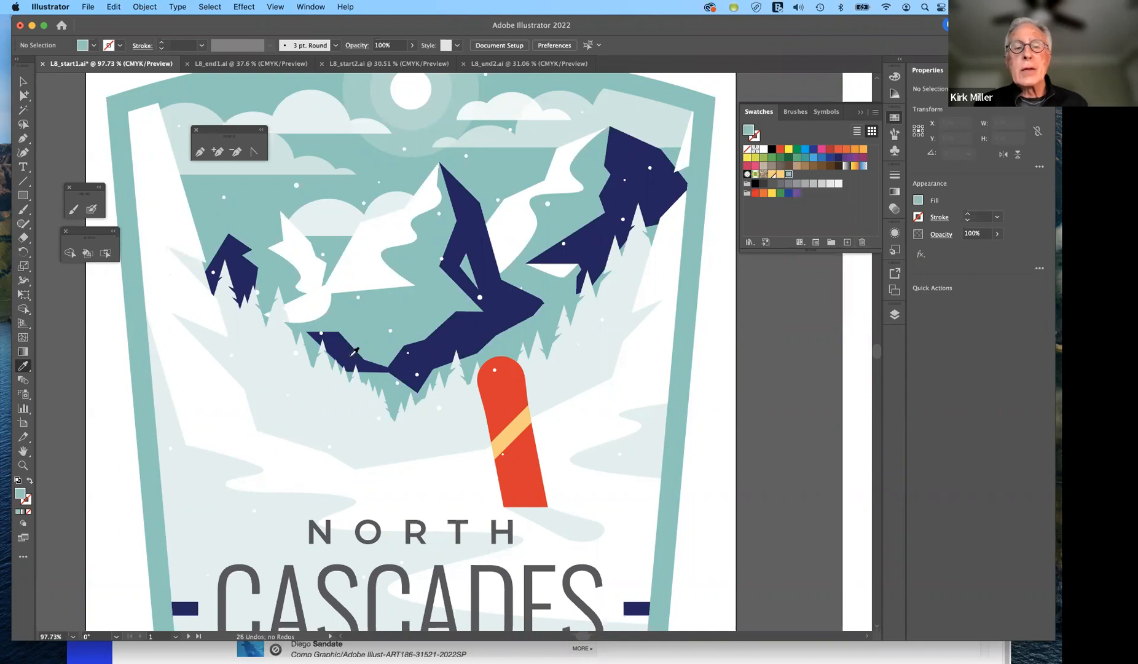
left_click(862, 243)
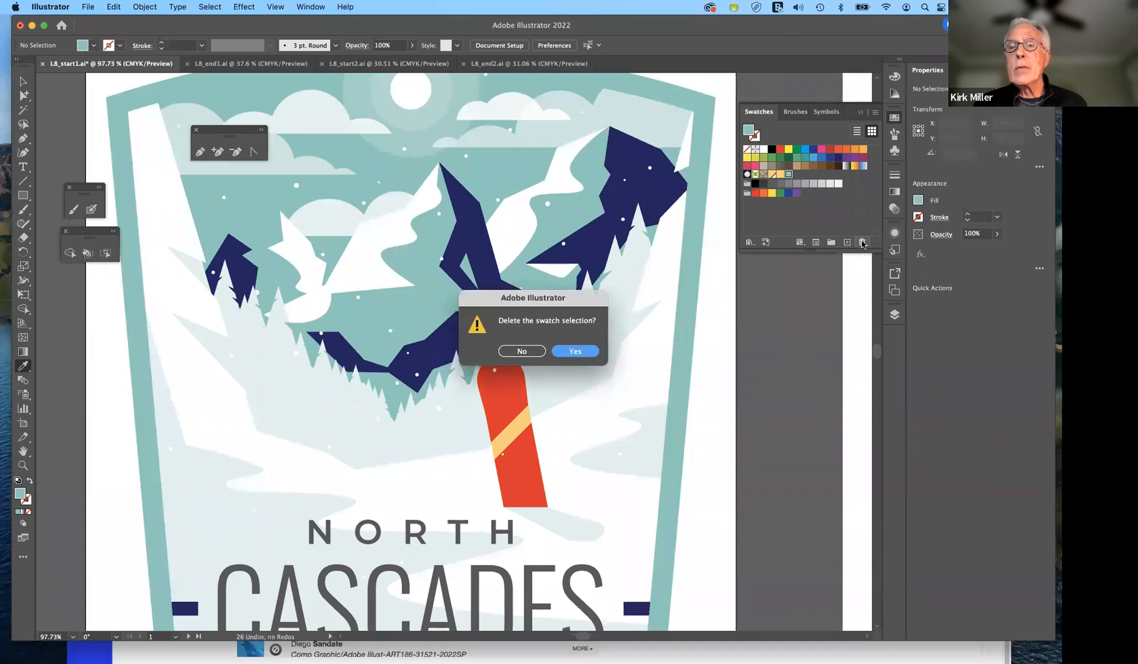
left_click(568, 350)
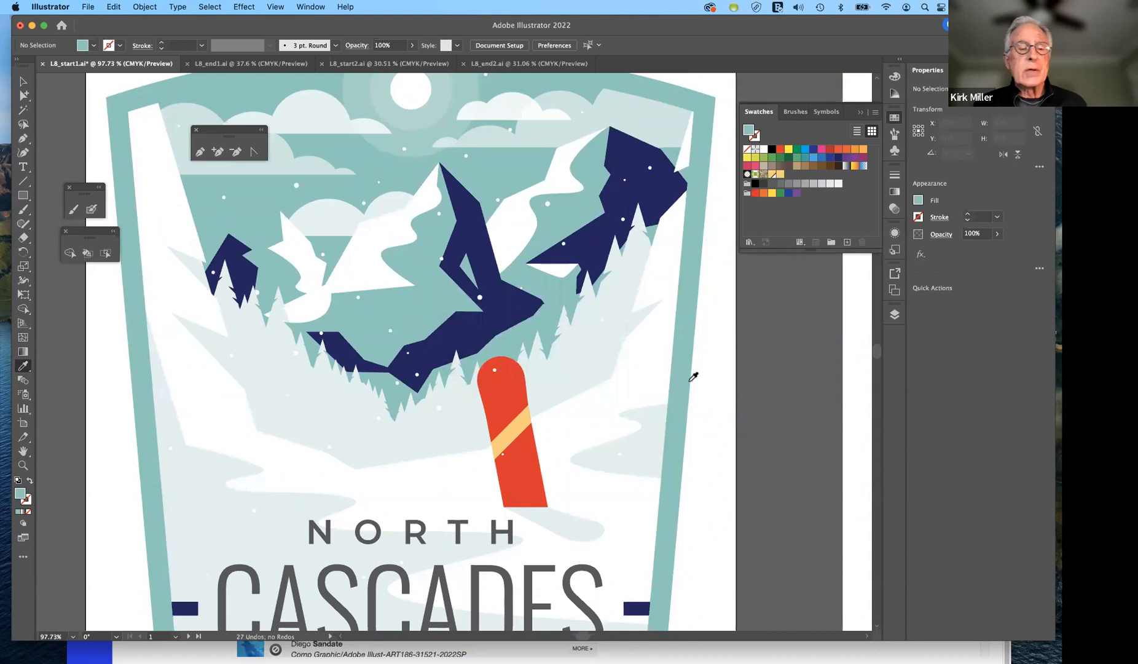
key("super+z")
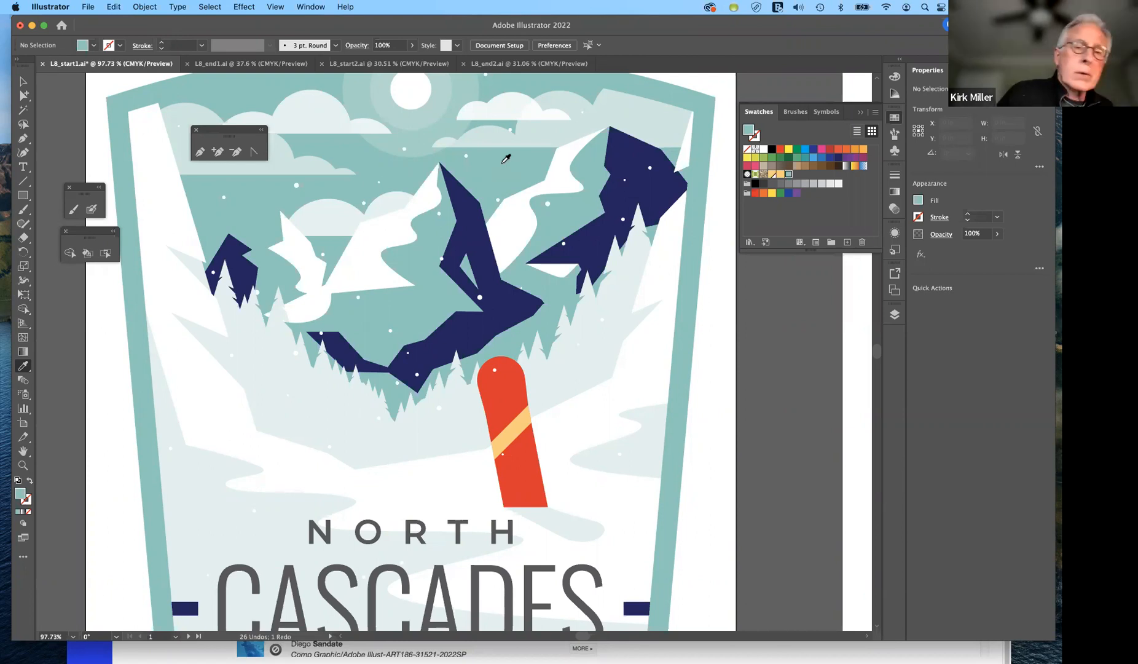
- Select the NORTH and CASCADES text together and fill both with the Light Orange swatch
scroll(608, 386, "down", 3)
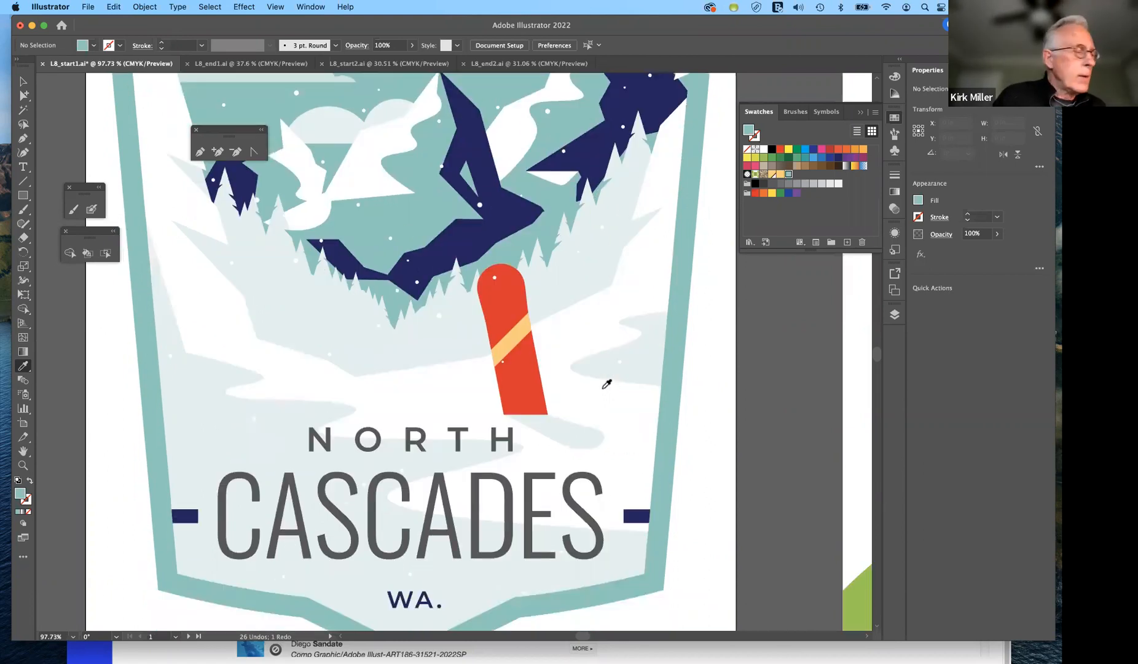
scroll(605, 382, "down", 1)
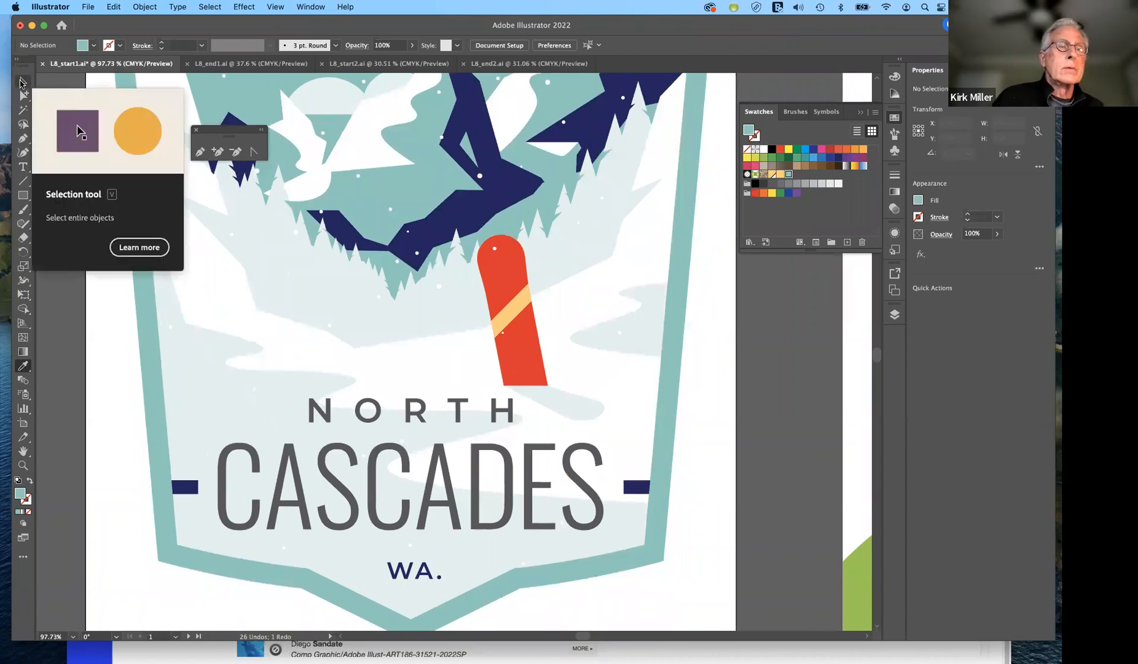
left_click(20, 80)
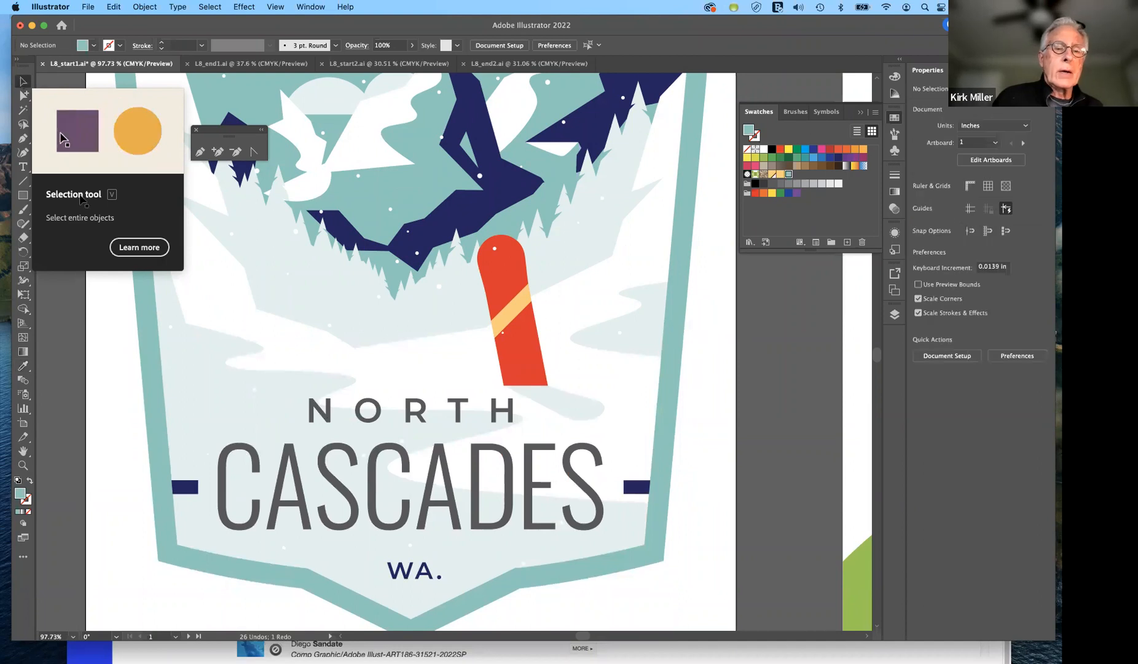
left_click(312, 418)
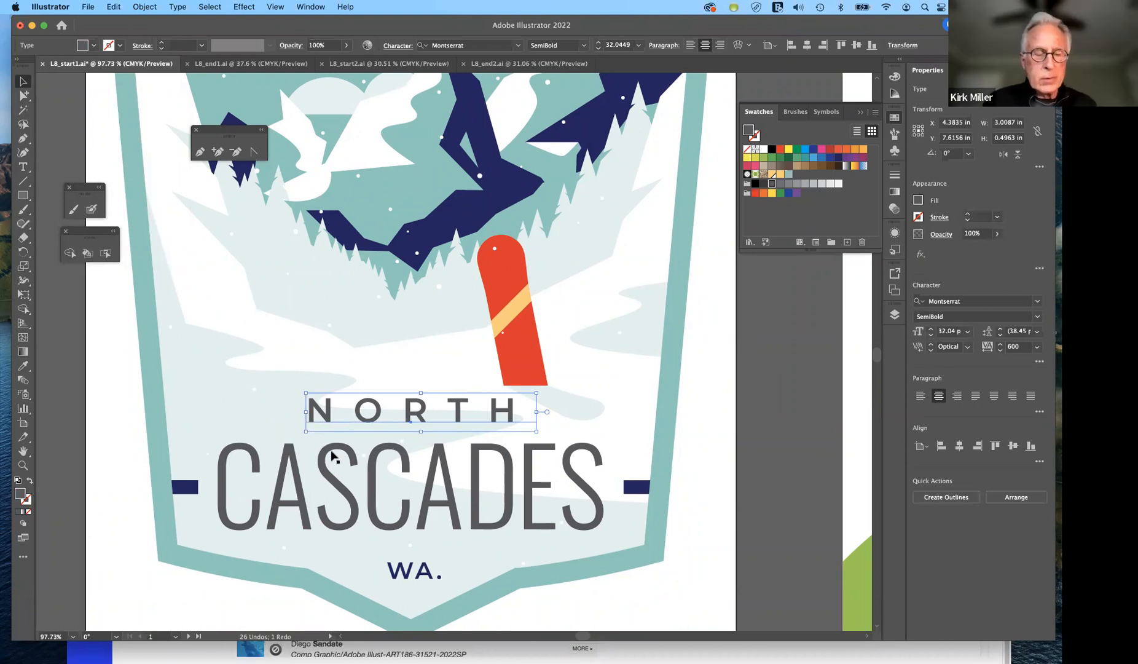
left_click(255, 462, "shift")
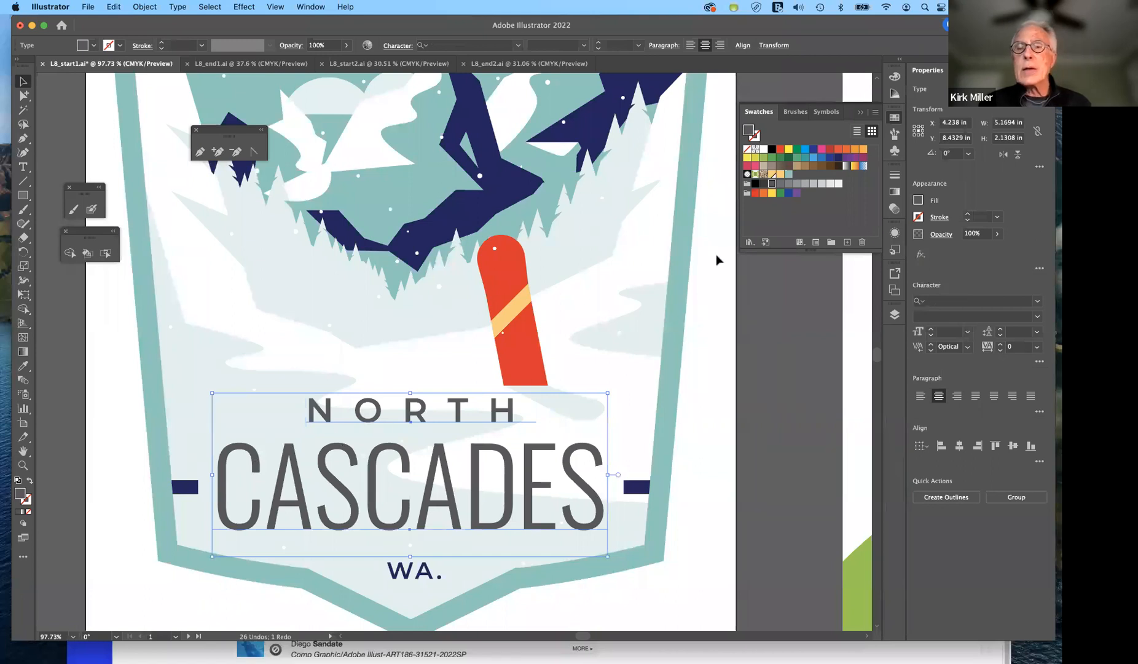
left_click(772, 175)
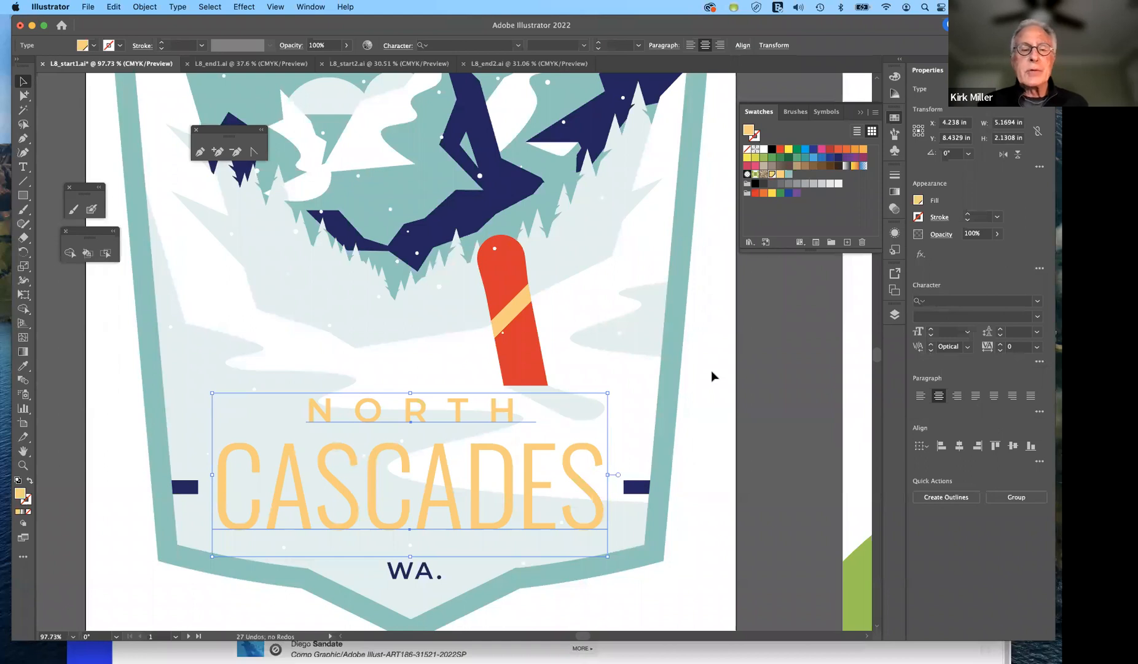
- Choose the bright blue 3354E2 in the Color Picker for the selected text's fill
double_click(19, 492)
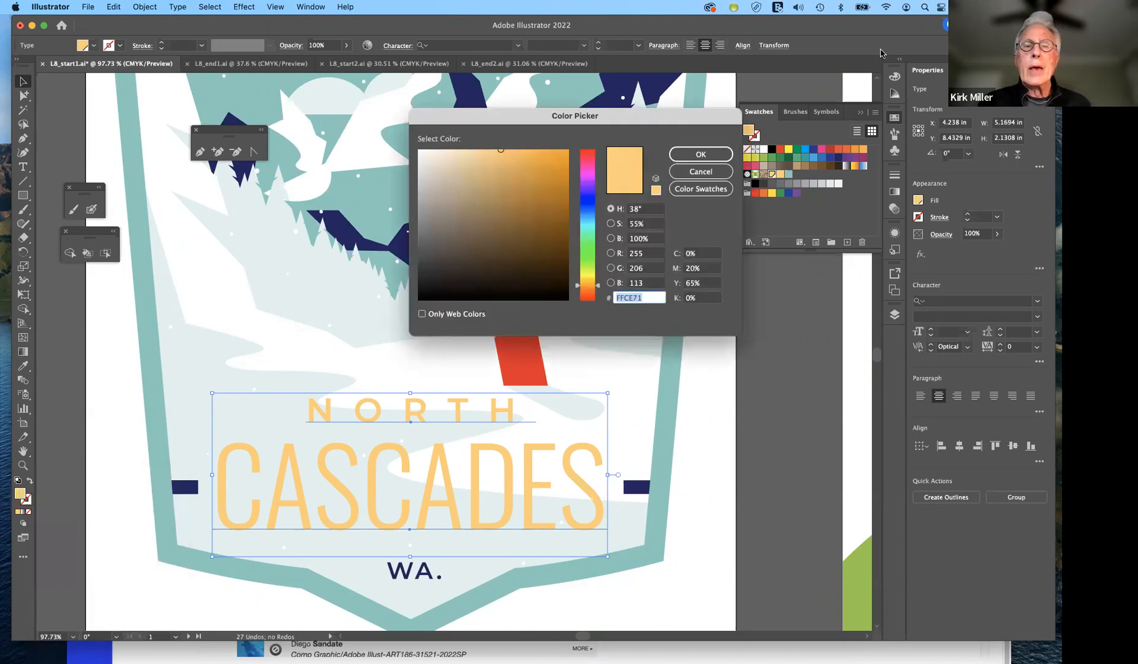
left_click_drag(686, 120, 917, 157)
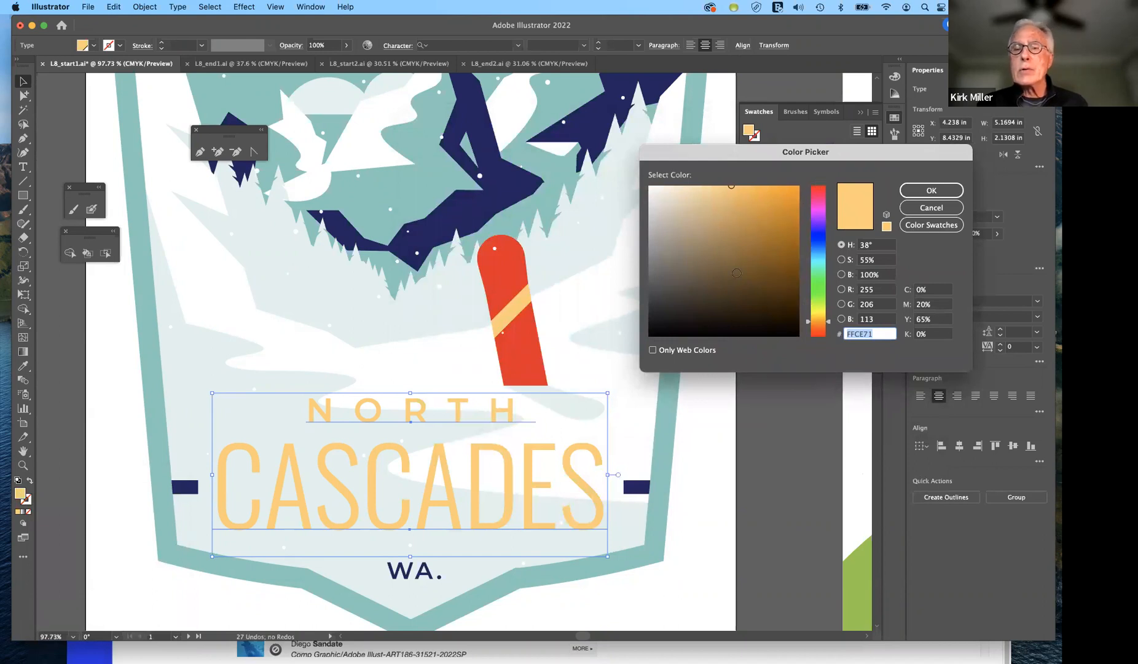
left_click_drag(831, 322, 830, 241)
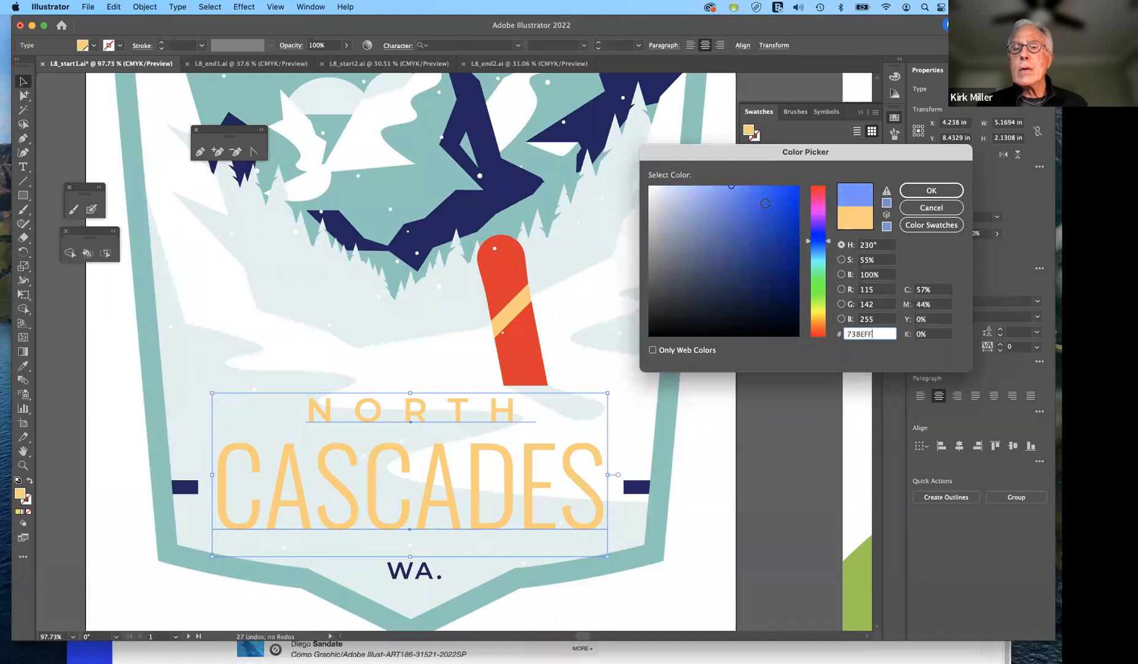
left_click(765, 201)
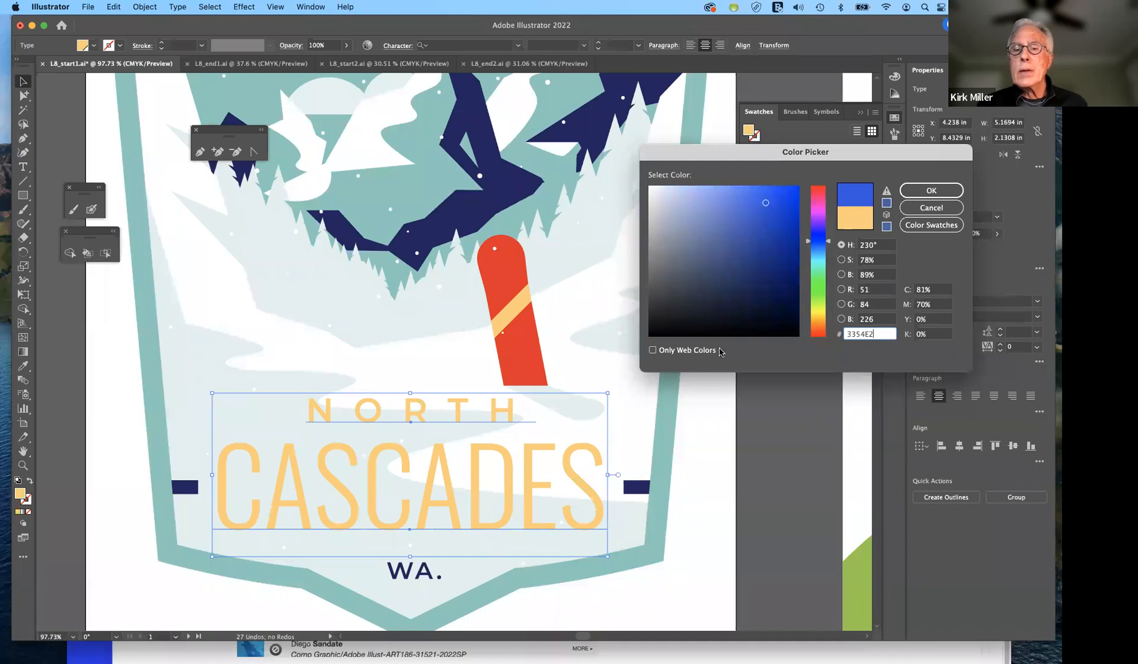
- Limit the Color Picker's blue to the web color 3366CC, check its swatch list, and apply the color to the NORTH and CASCADES text
left_click(653, 349)
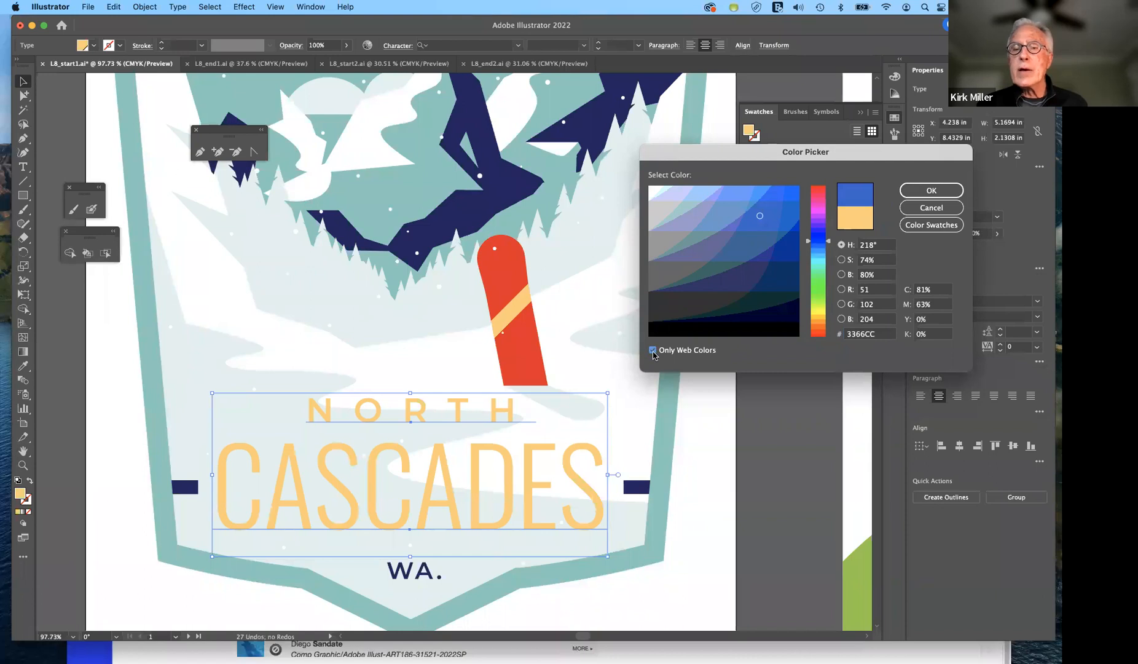
left_click(653, 350)
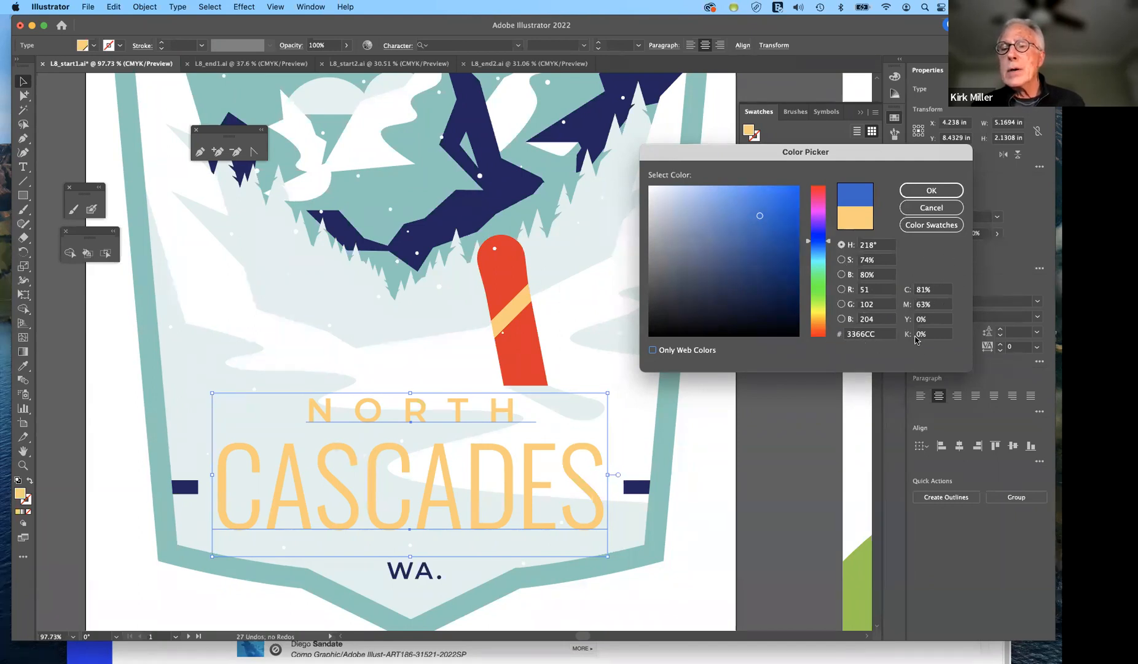
left_click(936, 226)
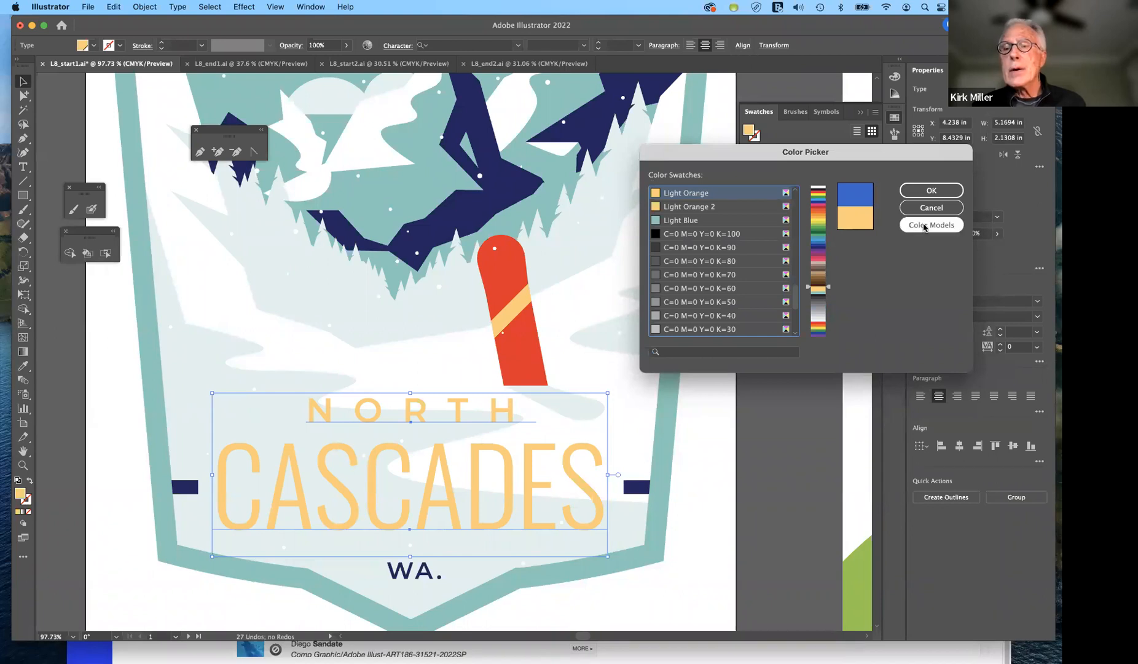
left_click(925, 226)
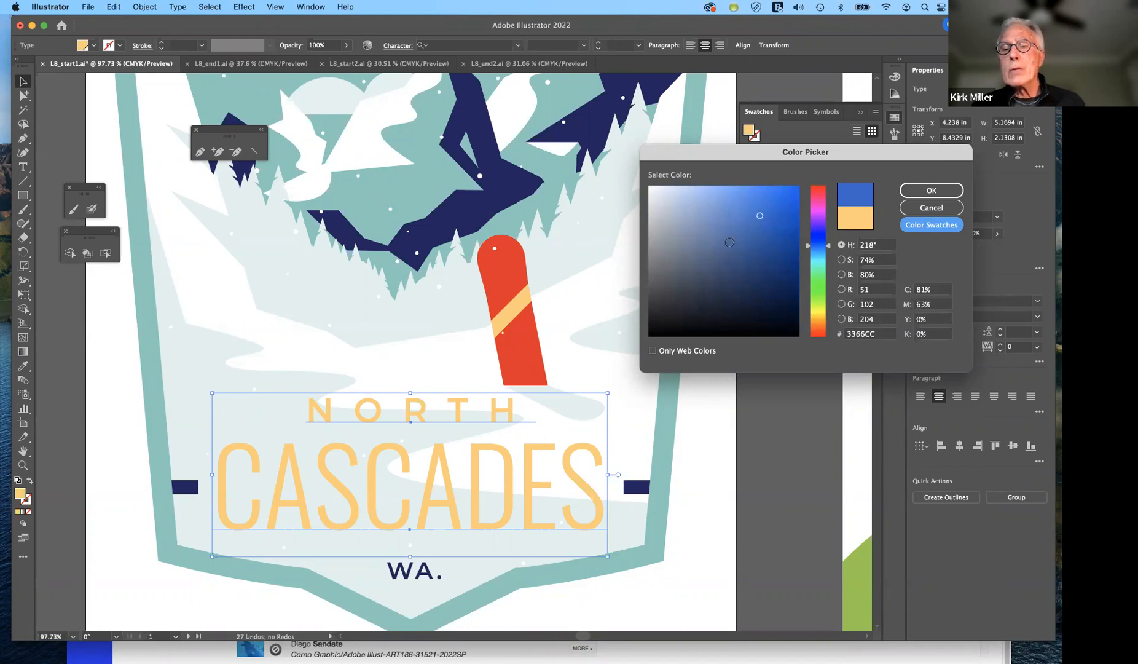
left_click(932, 190)
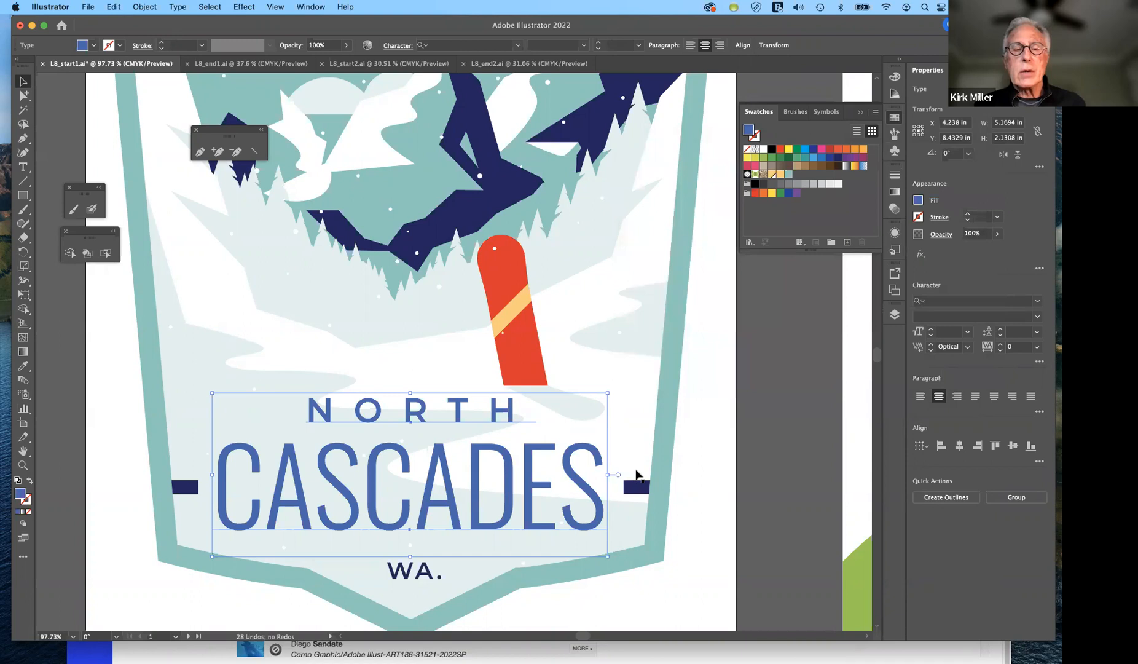
- Examine the swatch and CMYK slider options available for the selected text's fill
left_click(918, 201)
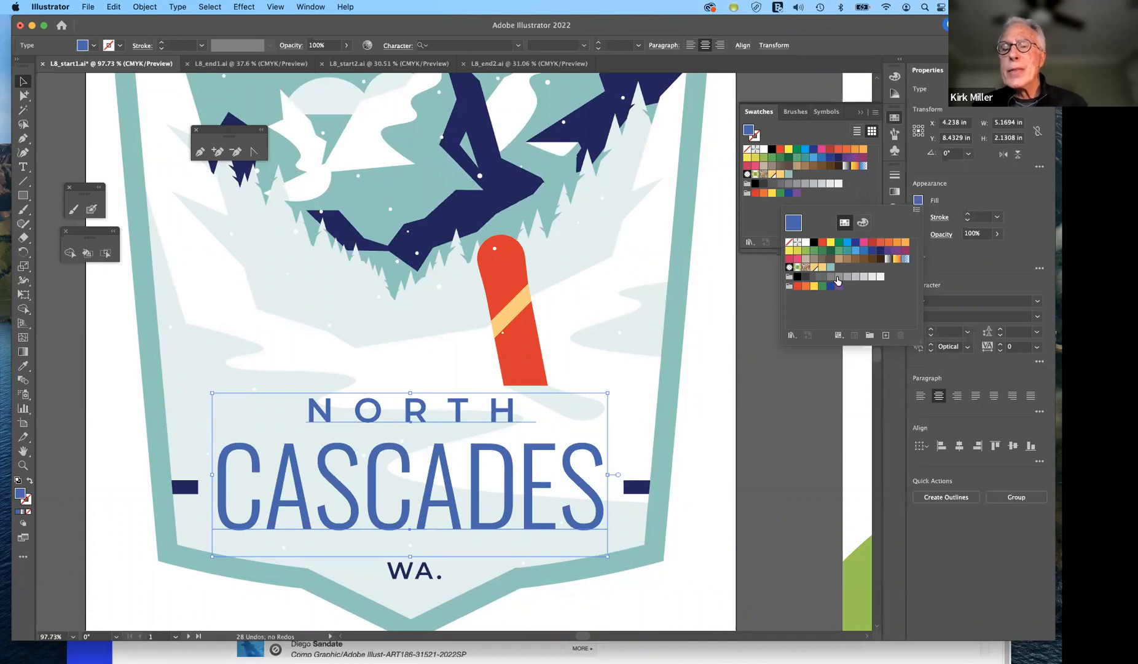
left_click(863, 223)
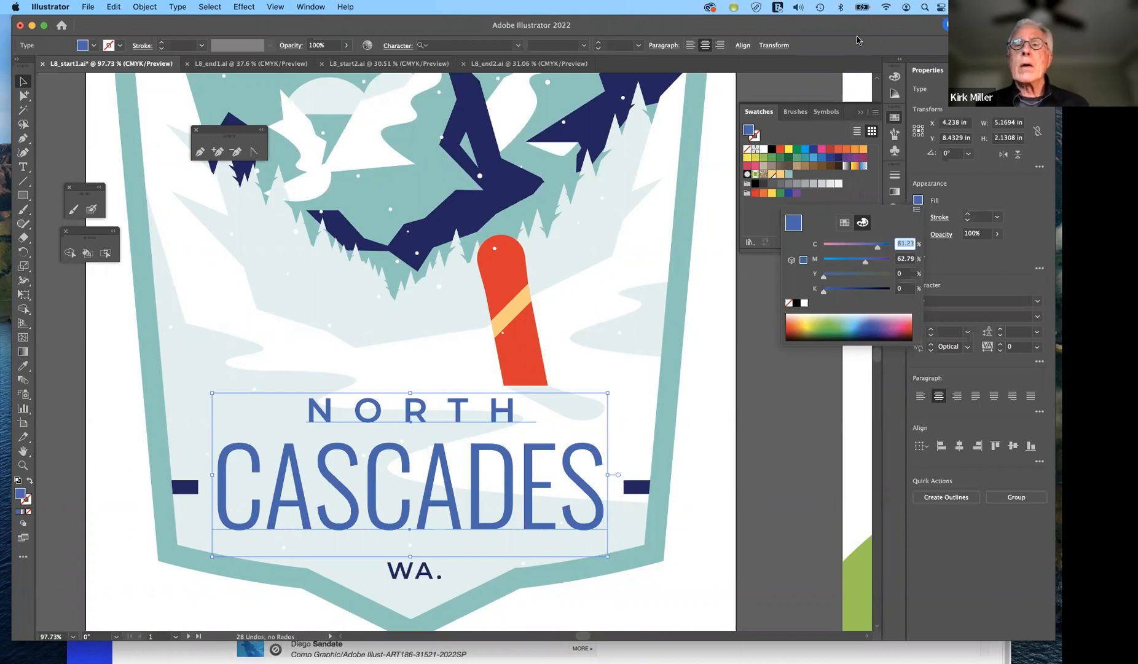
left_click(82, 47)
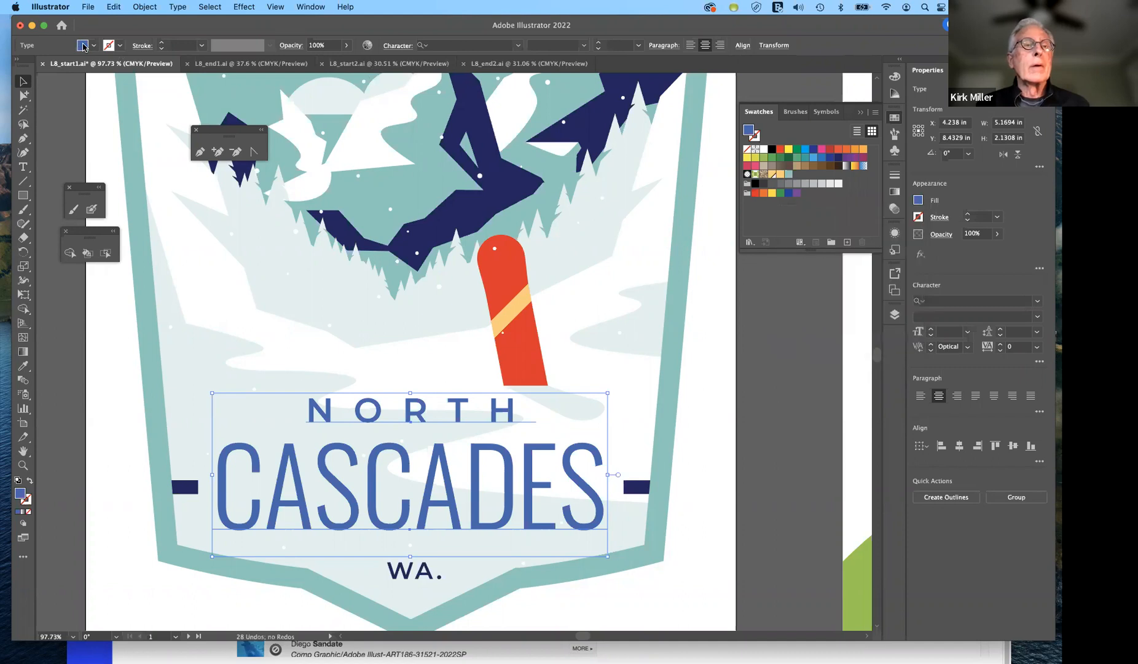
left_click(83, 47)
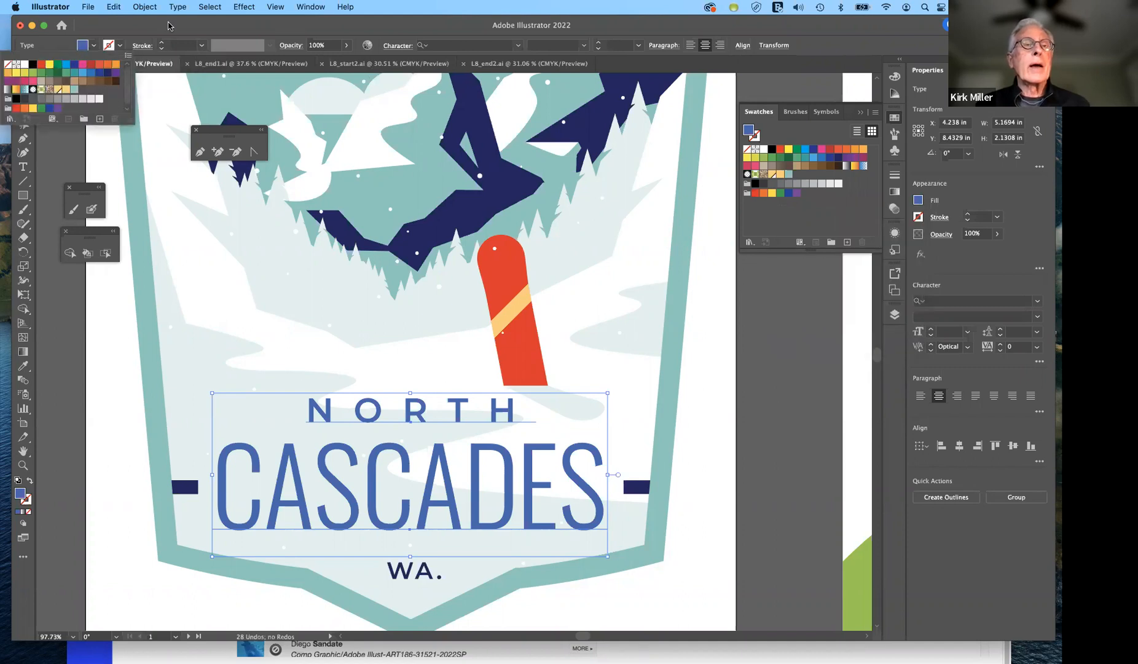
left_click(169, 26)
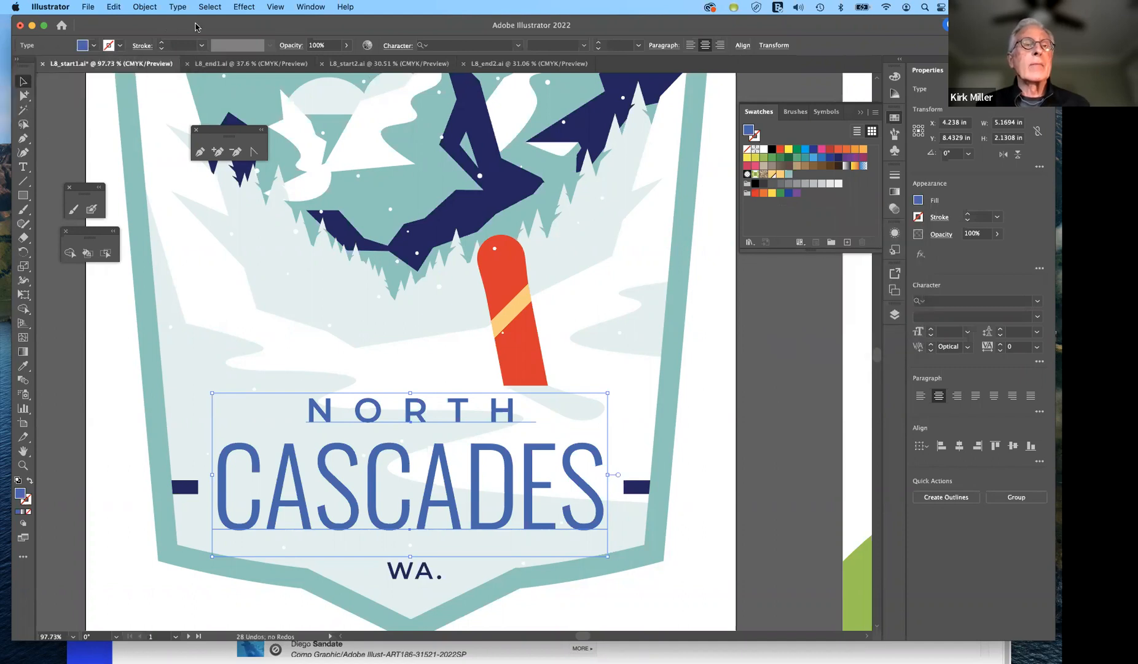
left_click(82, 47)
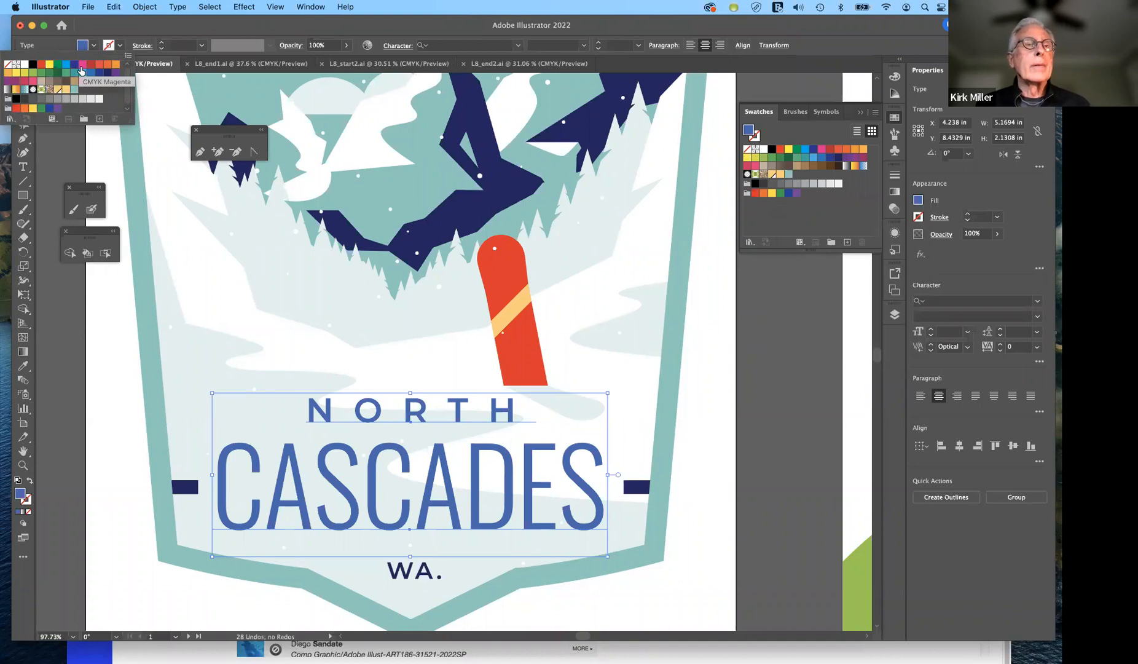
left_click(95, 47)
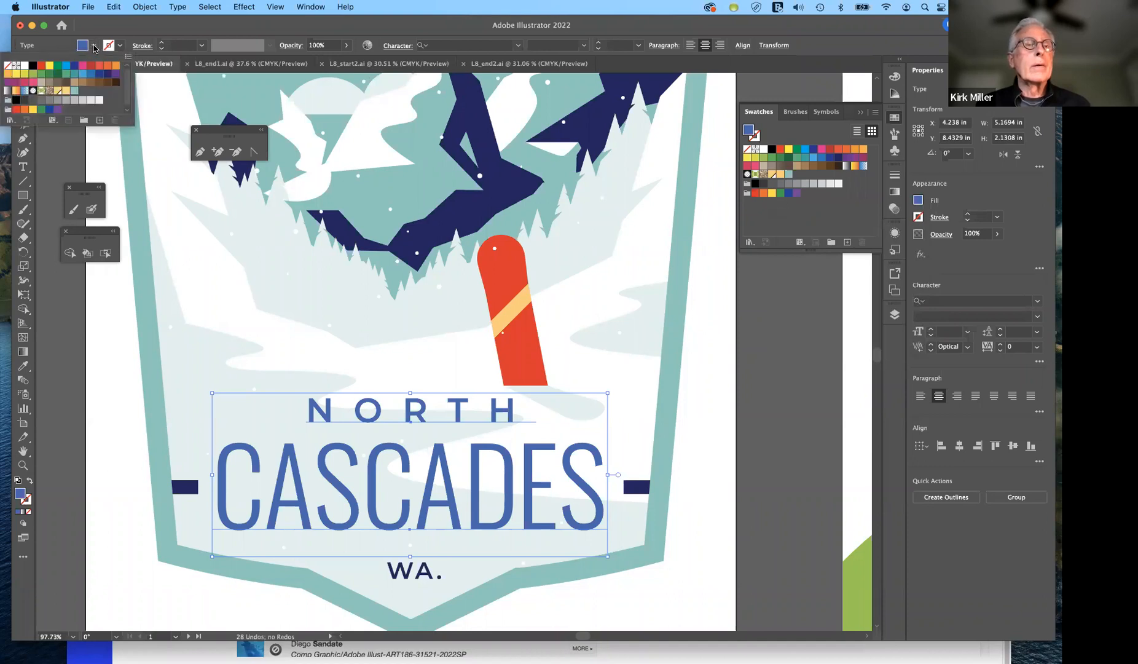
left_click(84, 47)
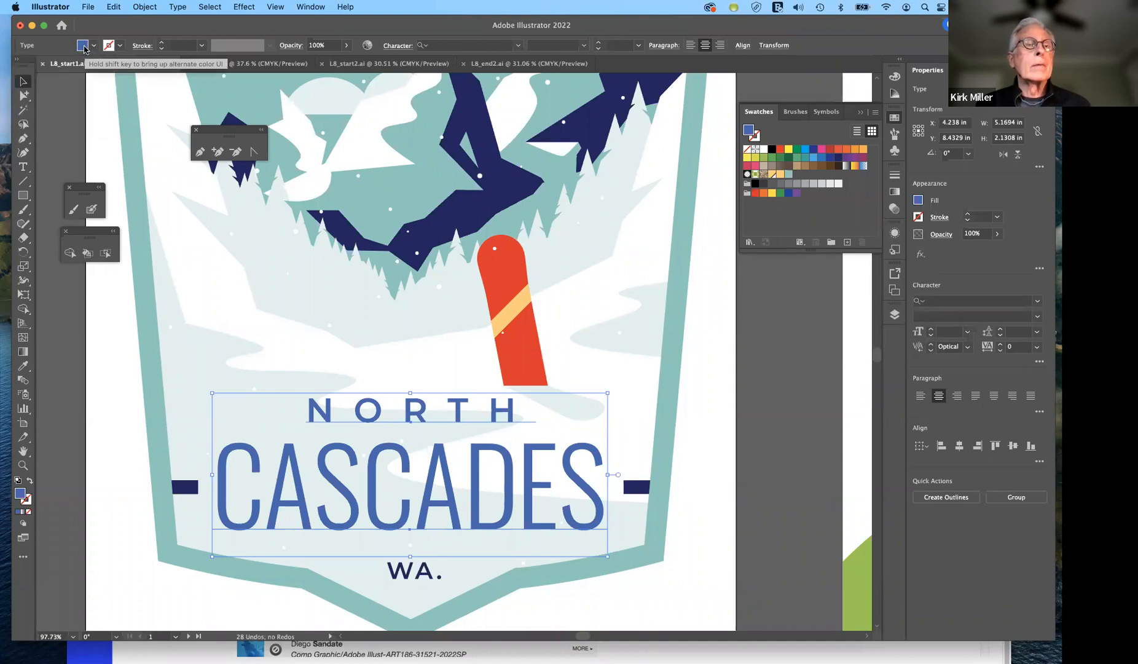
left_click(84, 47)
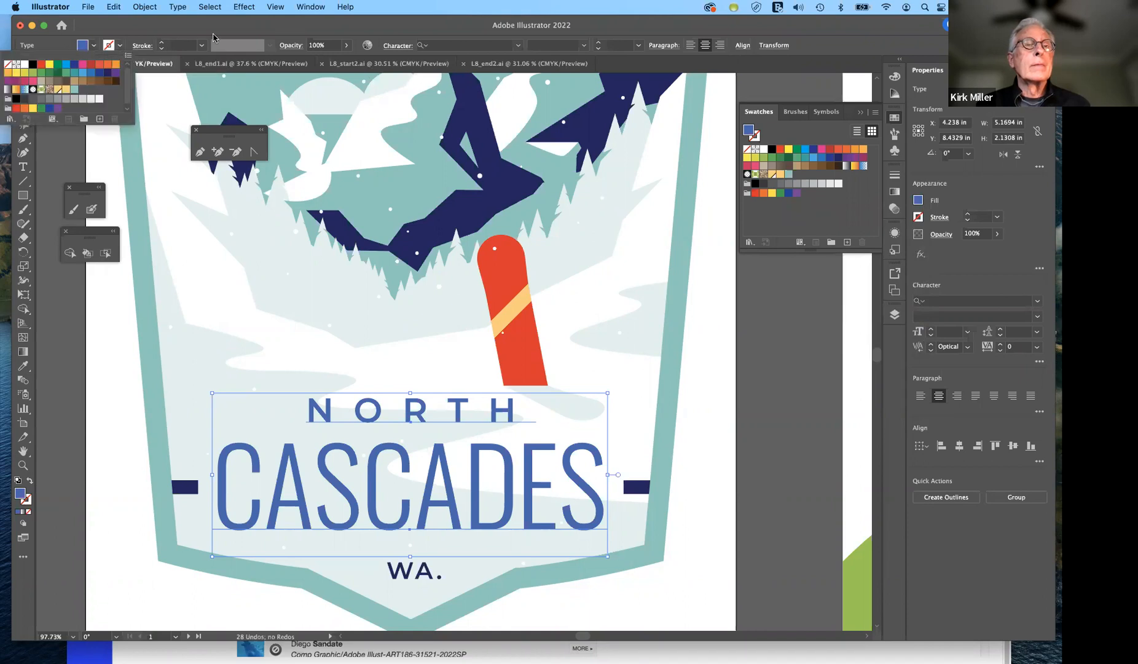
left_click(212, 26)
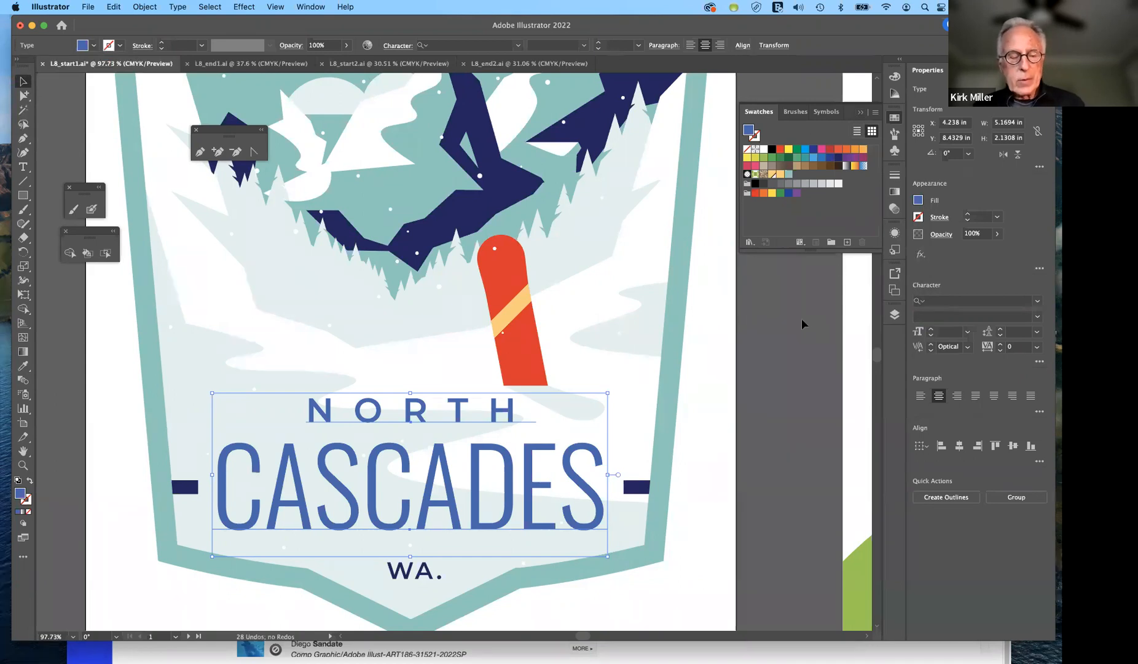
- Undo the blue fill on the NORTH and CASCADES text
key("super+z")
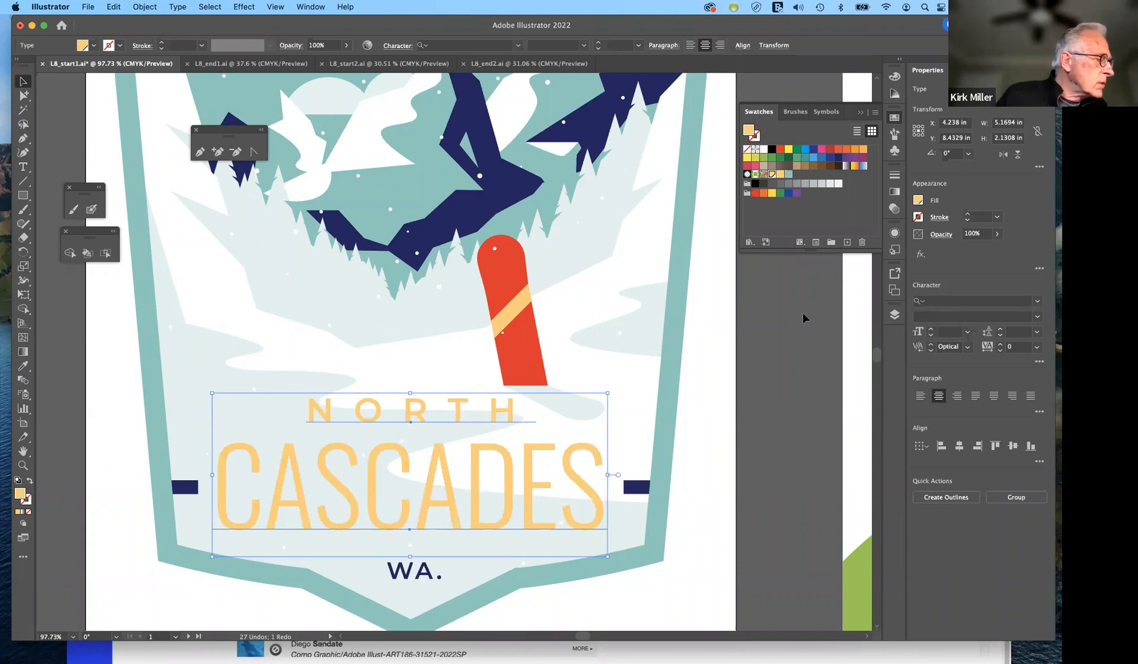
- Set the cyan value of the teal mountain group's fill to 81% with the Color sliders, and deselect the group
left_click(432, 181)
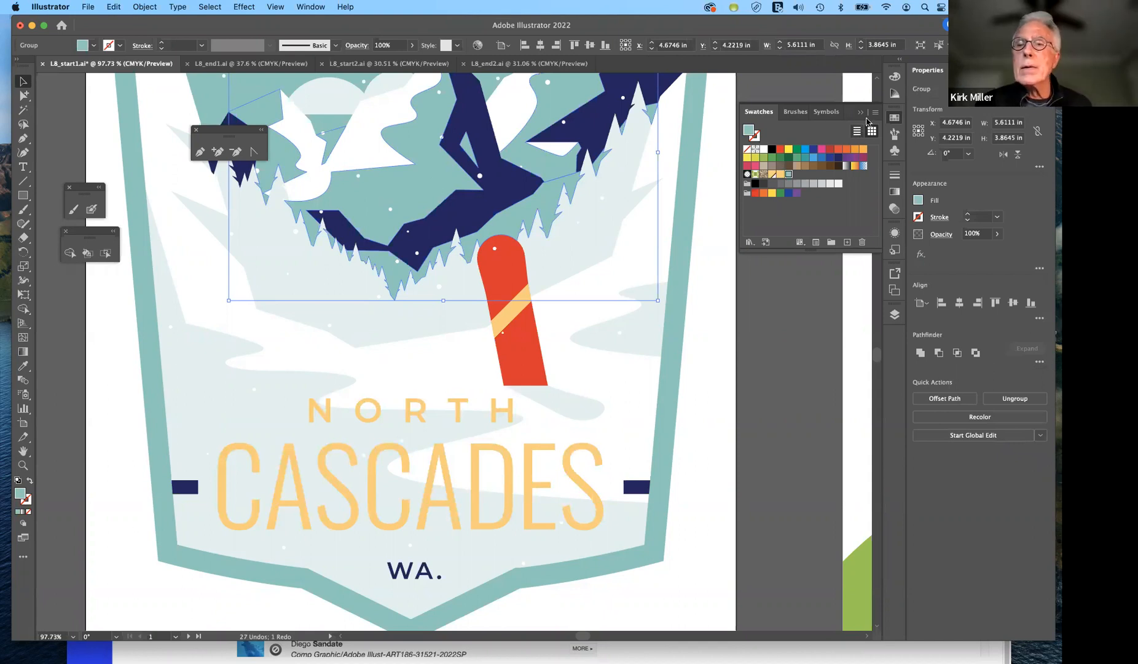
left_click(895, 77)
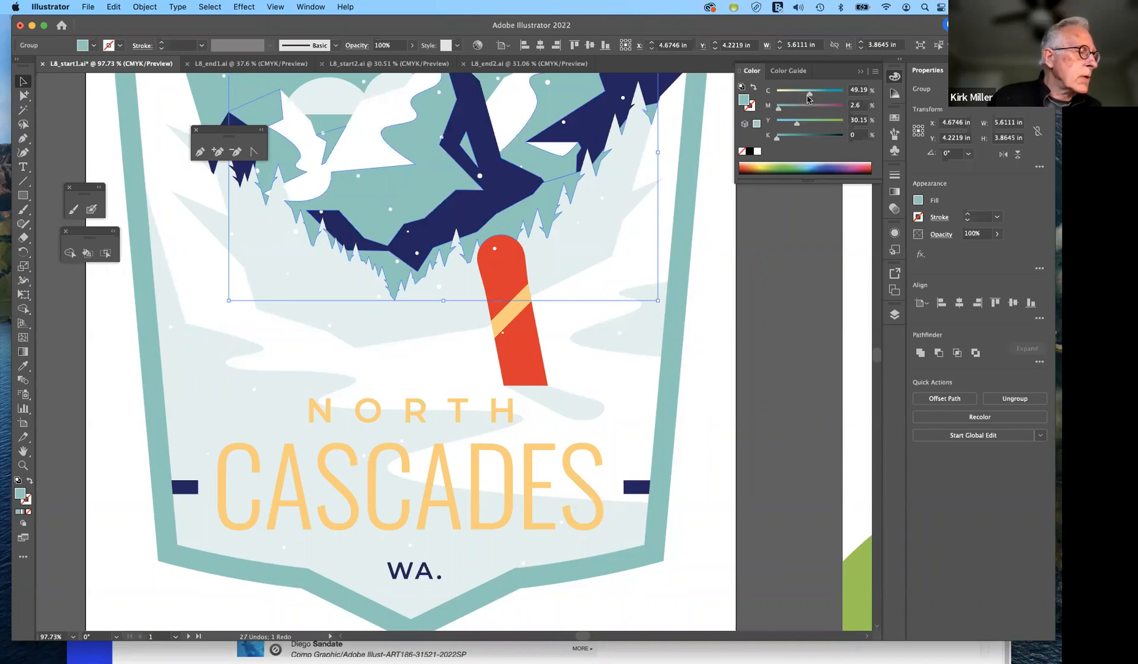
mouse_move(808, 96)
left_mouse_down()
mouse_move(788, 95)
mouse_move(831, 98)
left_mouse_up()
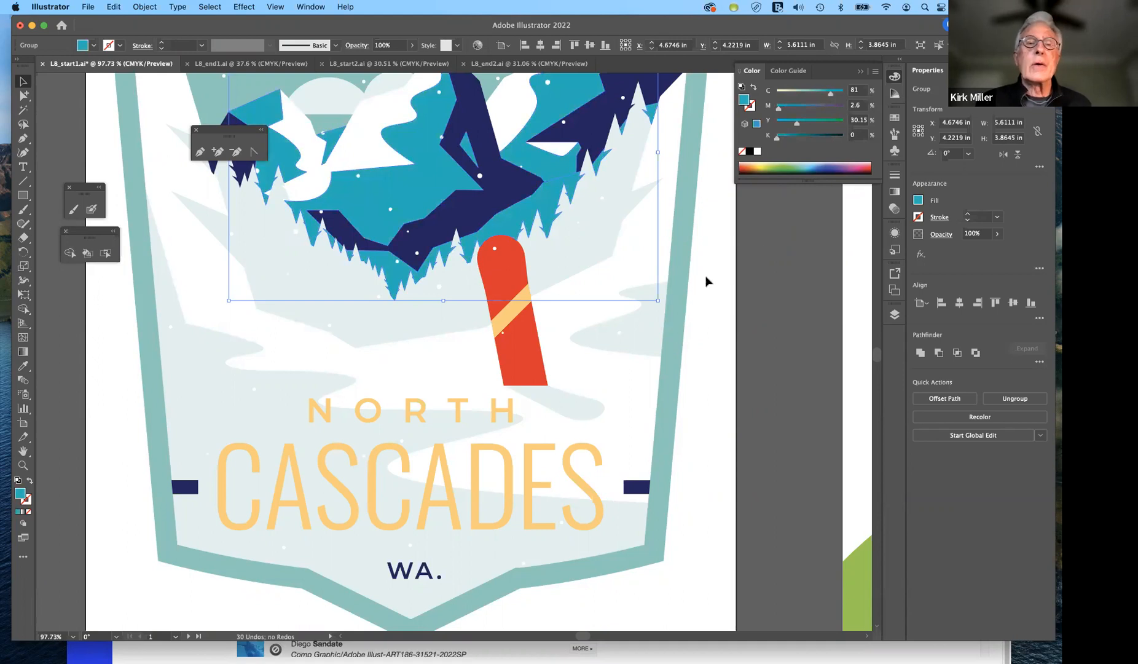
scroll(651, 323, "up", 4)
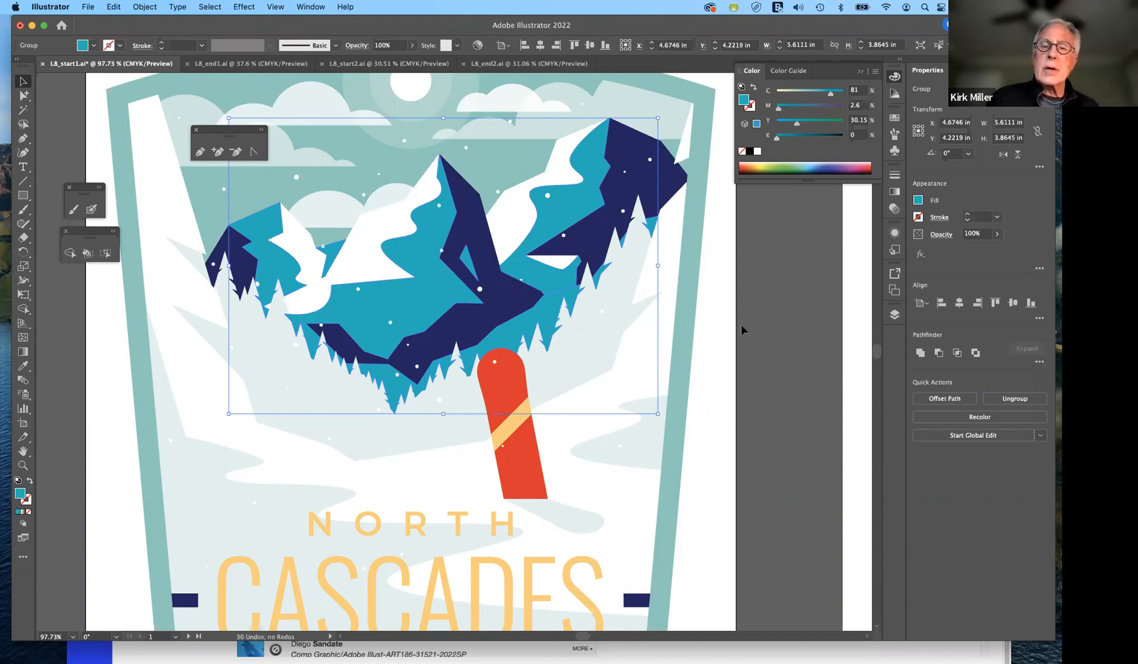
left_click(768, 323)
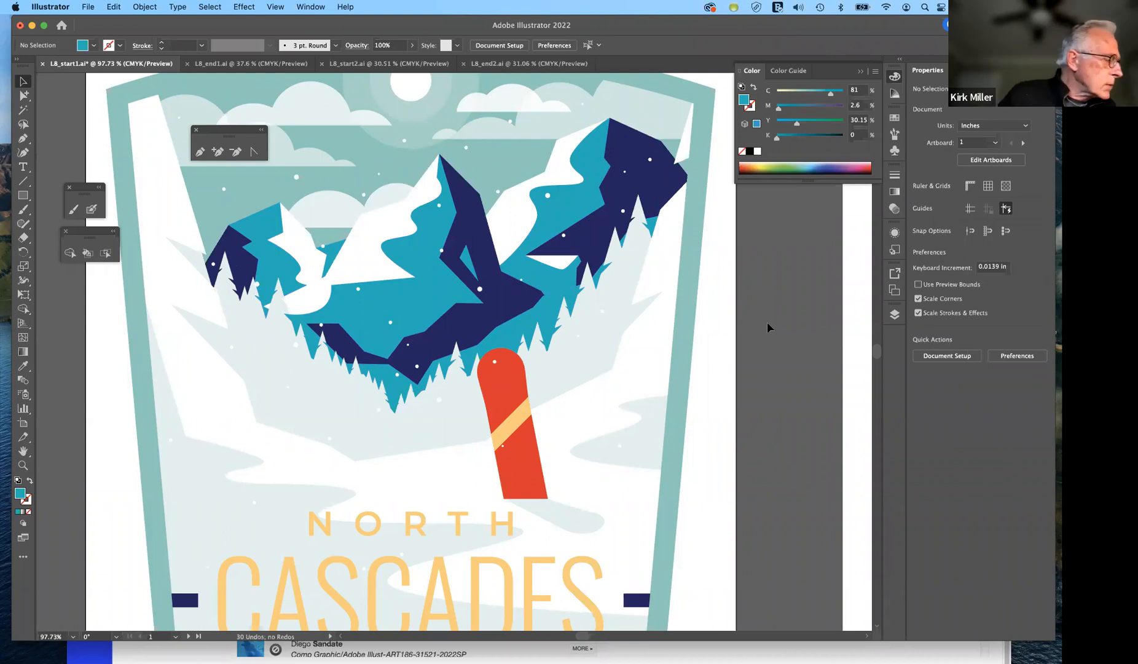
- Fill the red snowboard with the CMYK Magenta swatch and deselect it
scroll(767, 321, "right", 5)
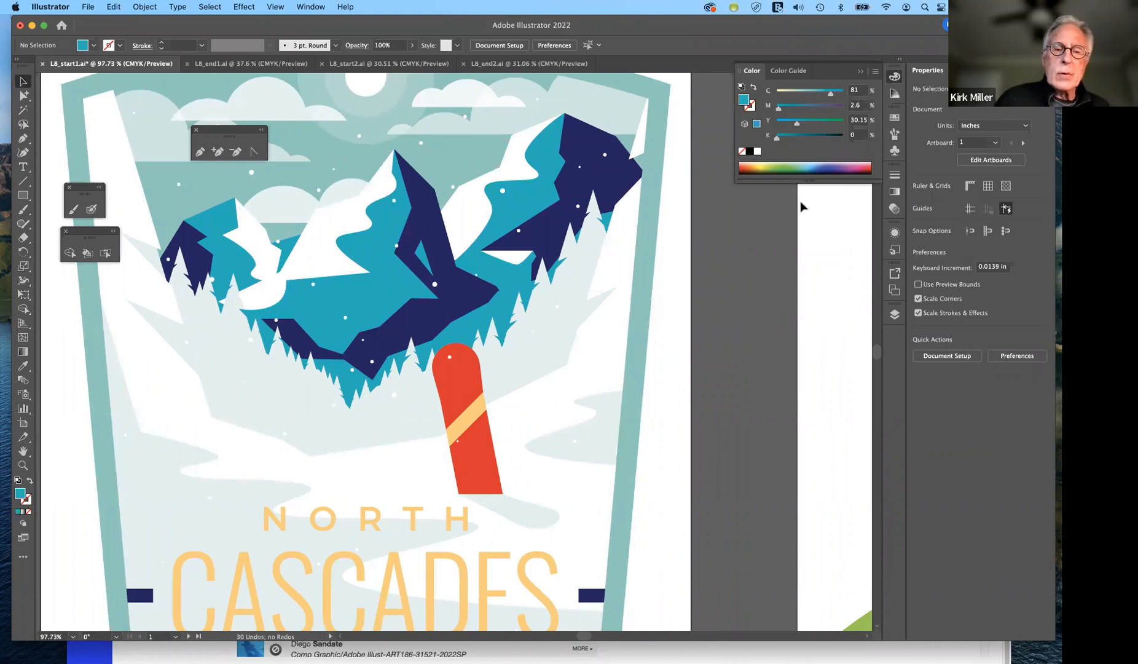
left_click(458, 377)
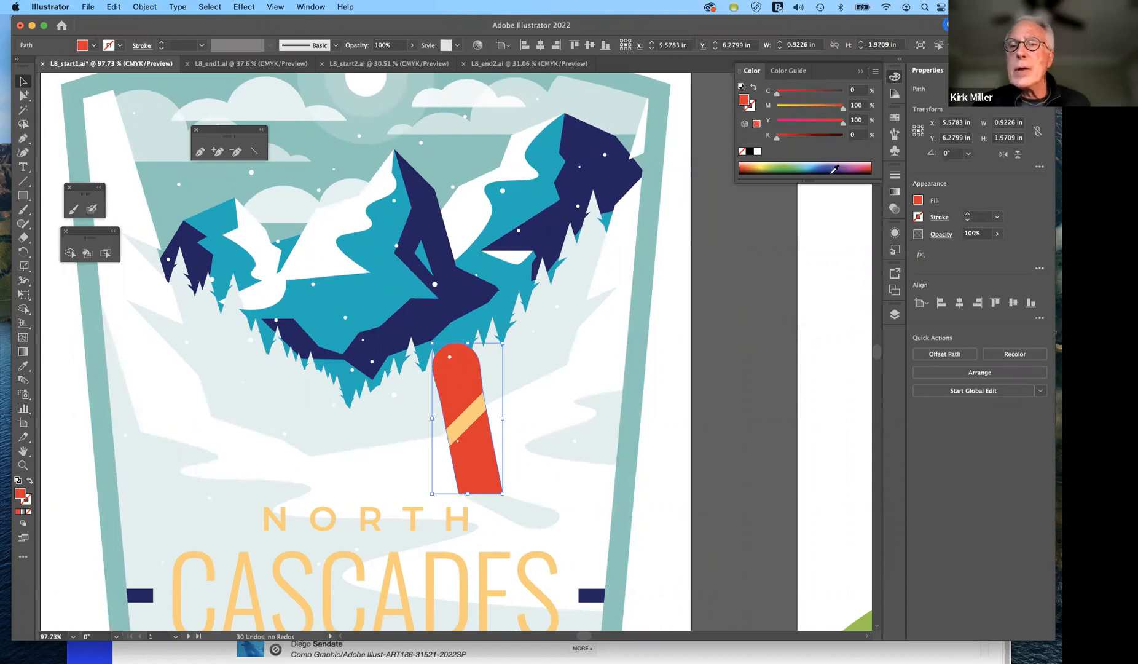
left_click(892, 117)
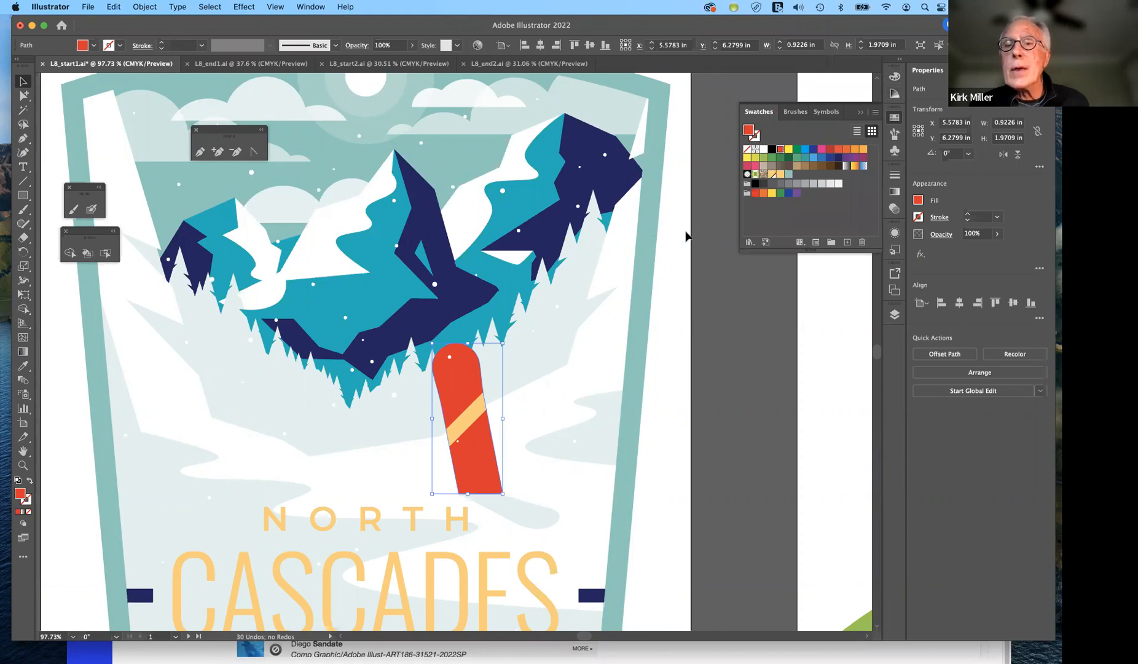
left_click(823, 150)
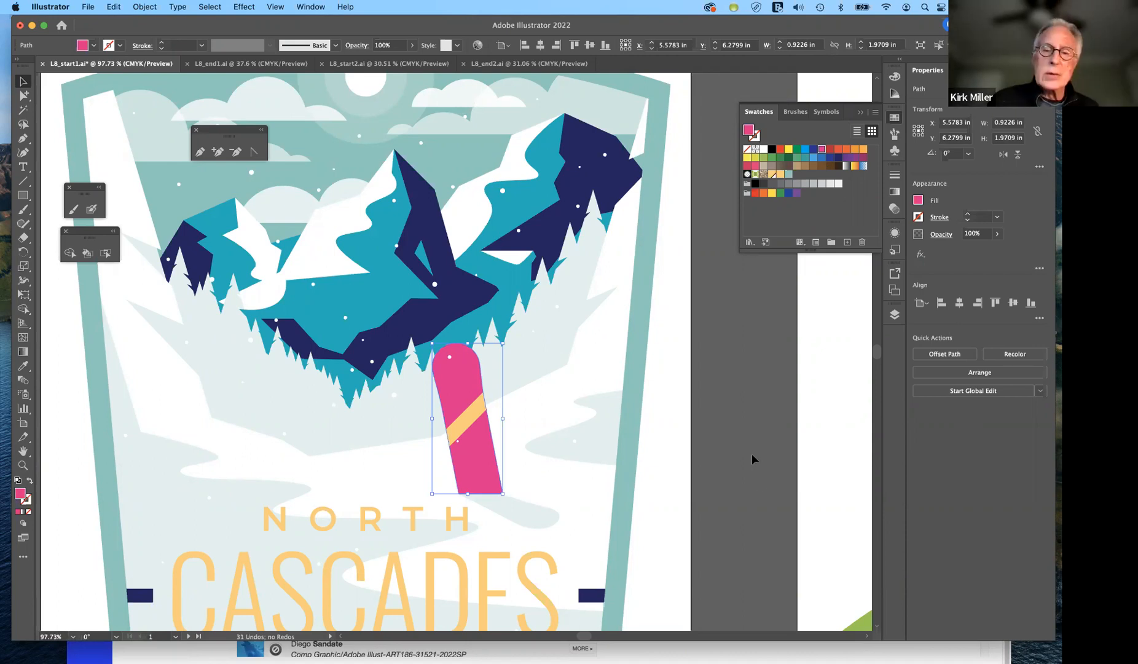
left_click(745, 341)
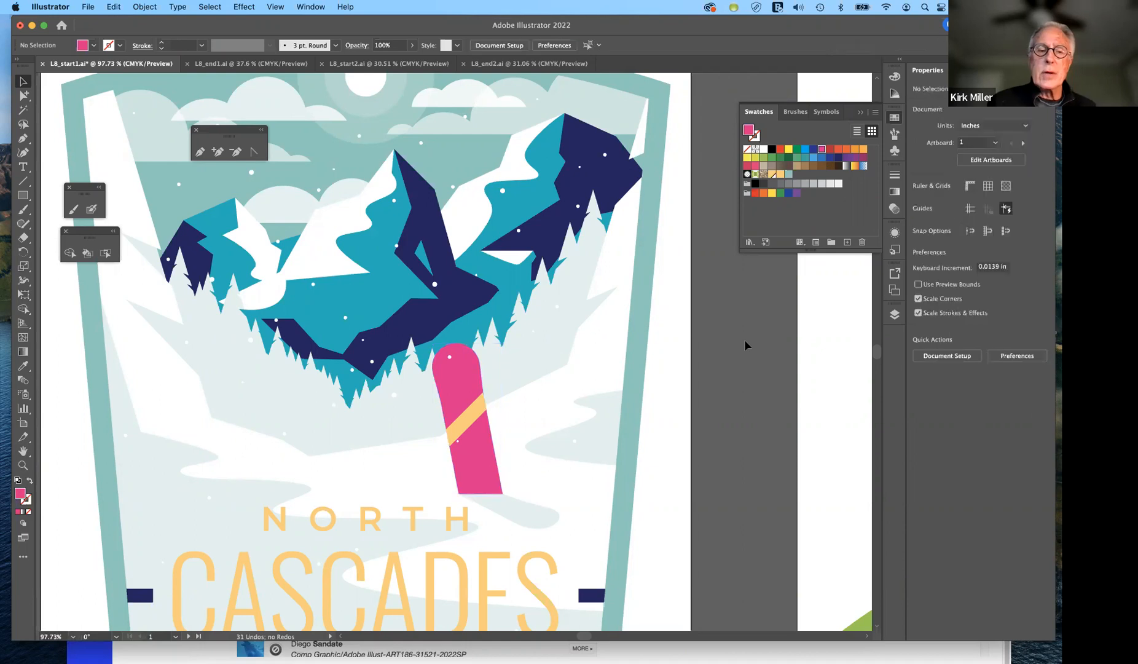
- Fill the sky group behind the mountains with the Light Orange swatch and deselect it
scroll(744, 346, "right", 6)
scroll(744, 346, "down", 1)
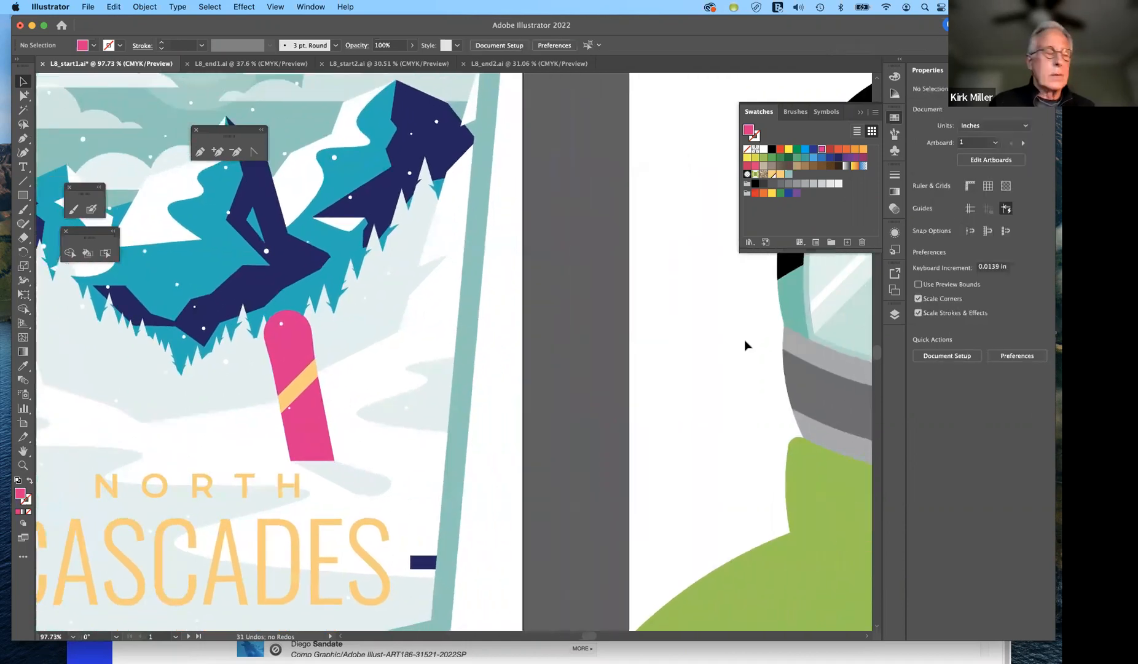
scroll(745, 340, "right", 3)
scroll(744, 340, "down", 1)
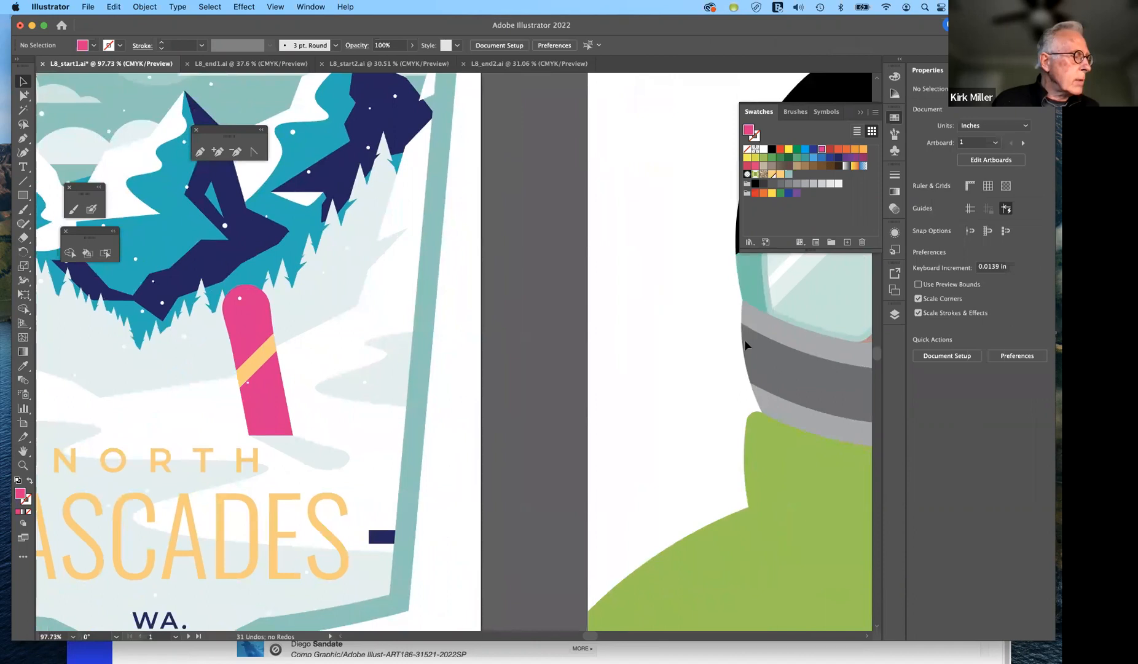
scroll(744, 340, "left", 3)
scroll(745, 340, "up", 2)
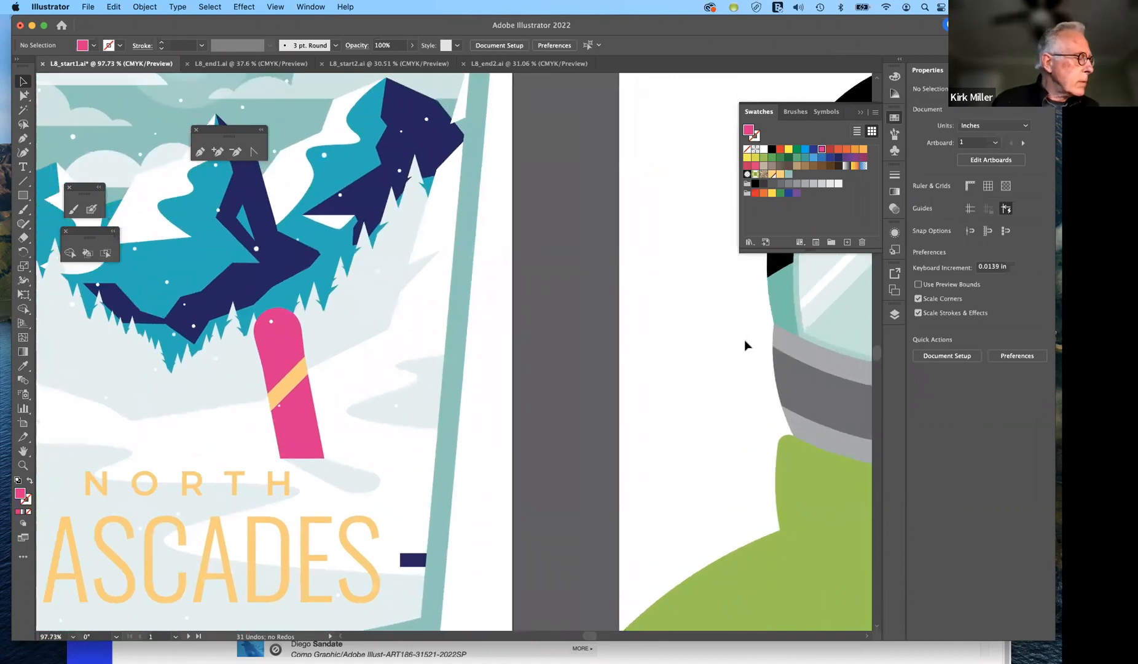
scroll(744, 340, "up", 7)
scroll(744, 340, "left", 8)
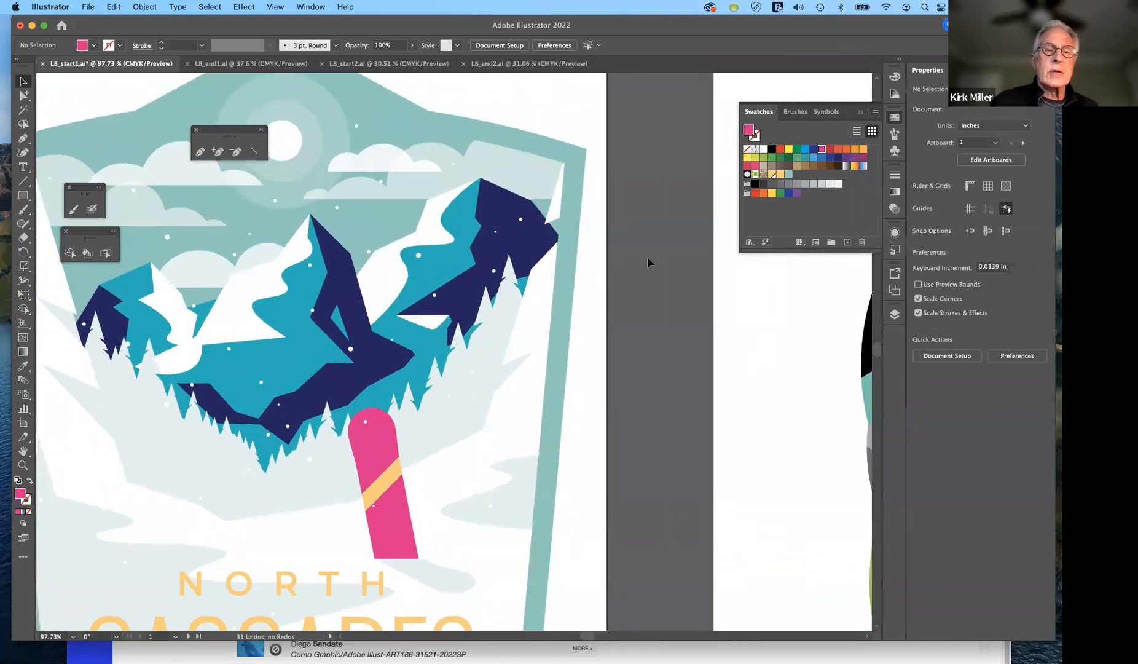
left_click(379, 218)
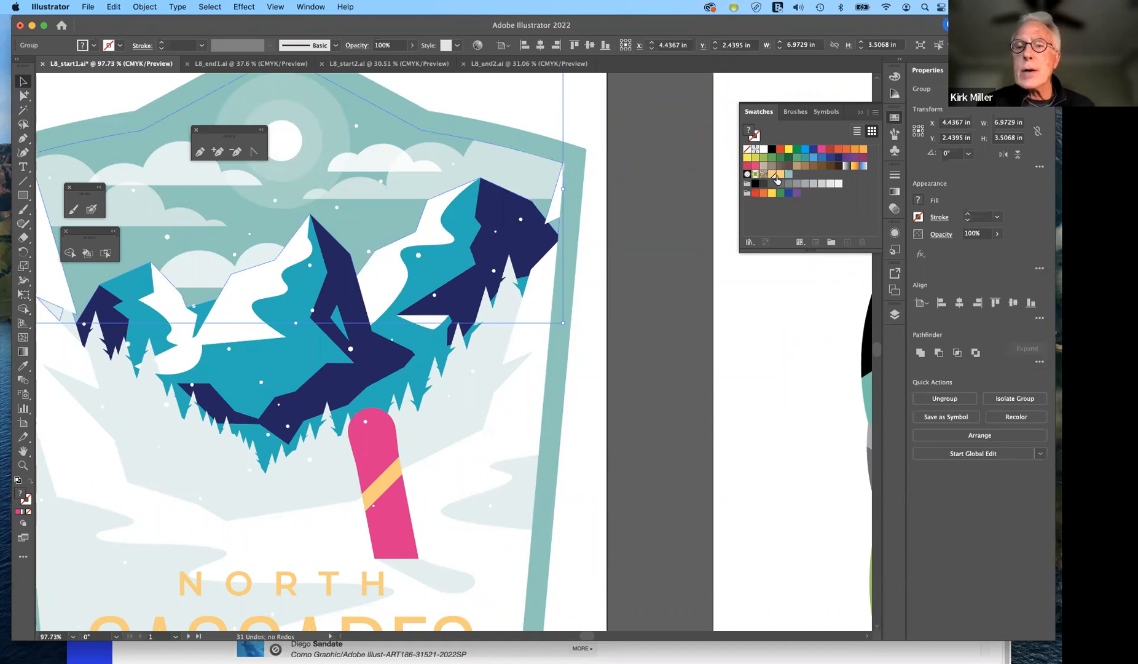
left_click(780, 174)
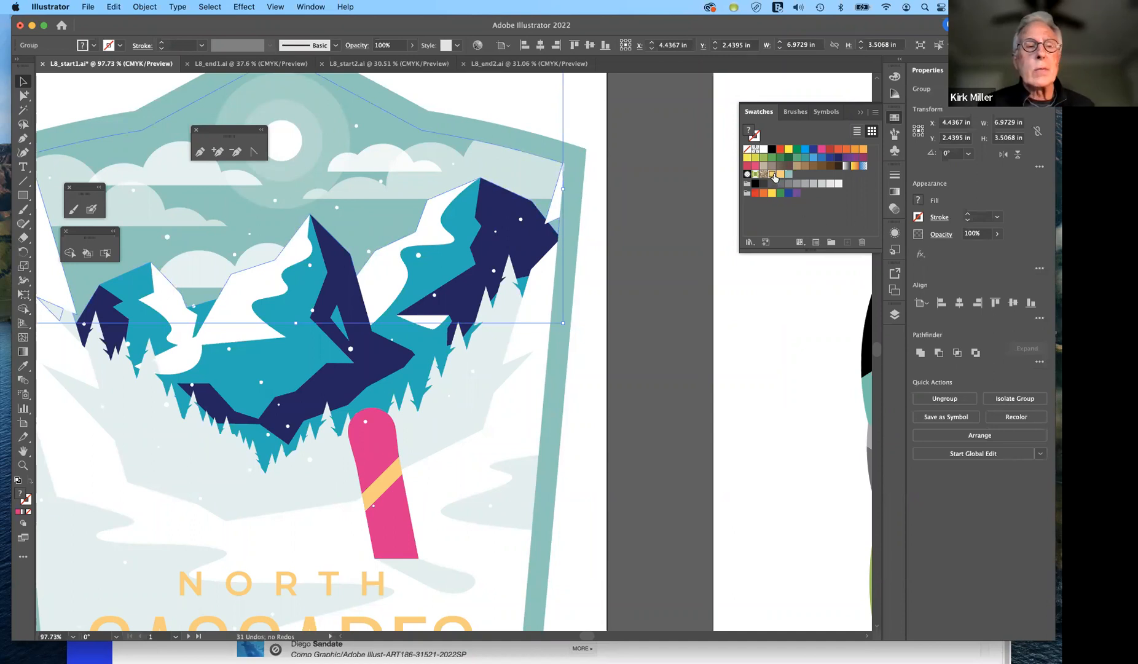
left_click(654, 409)
scroll(666, 410, "down", 3)
scroll(666, 408, "right", 4)
scroll(666, 407, "down", 2)
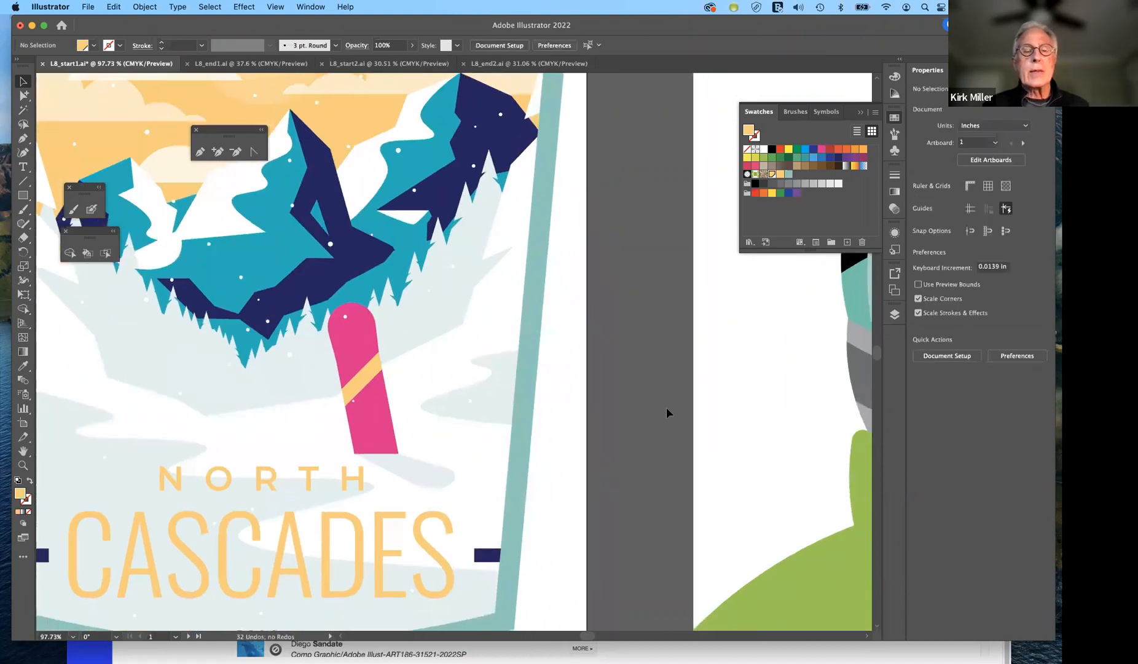
scroll(666, 407, "right", 3)
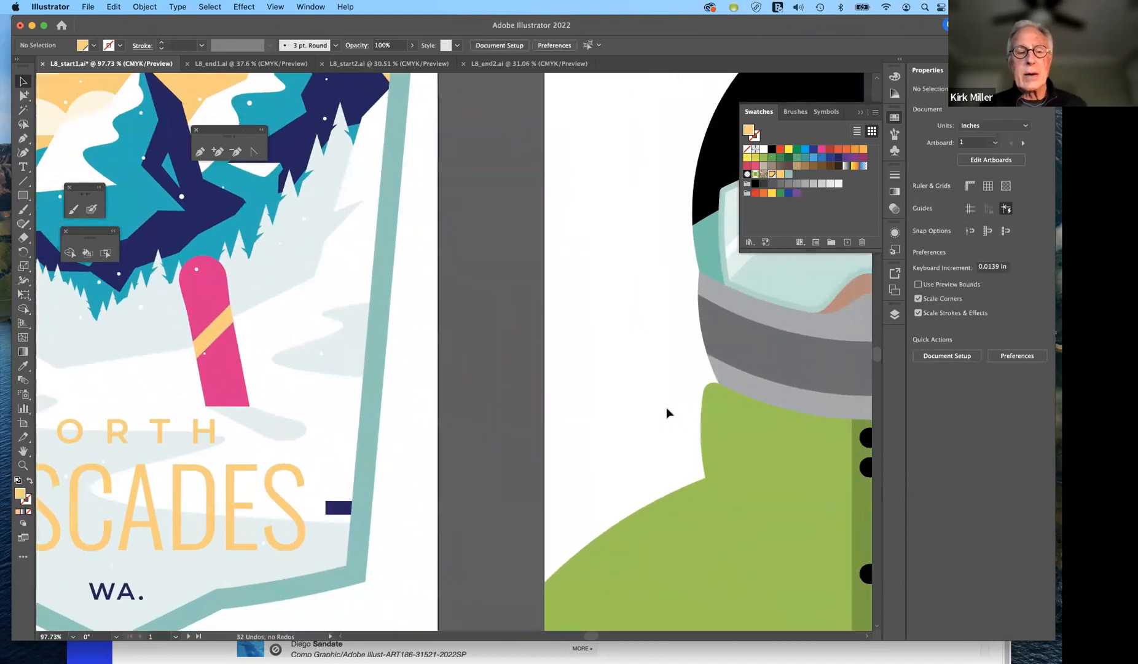
scroll(666, 407, "down", 1)
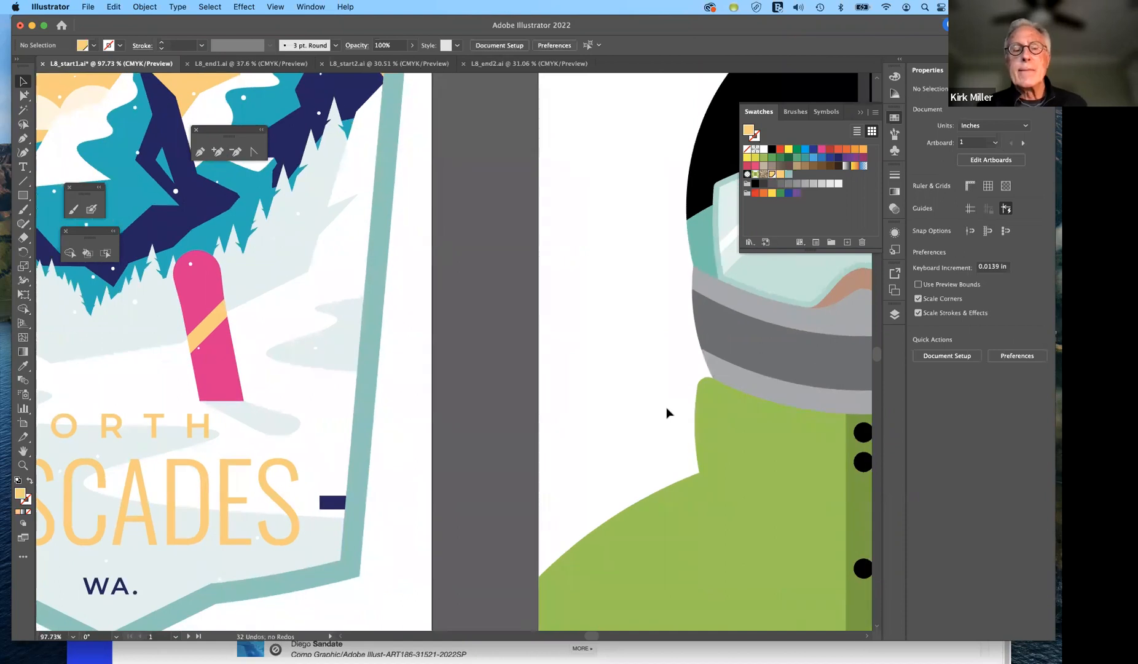
- Try to copy the CASCADES text's attributes onto the WA. text with the Eyedropper, and undo the result
scroll(667, 408, "right", 2)
scroll(666, 407, "down", 2)
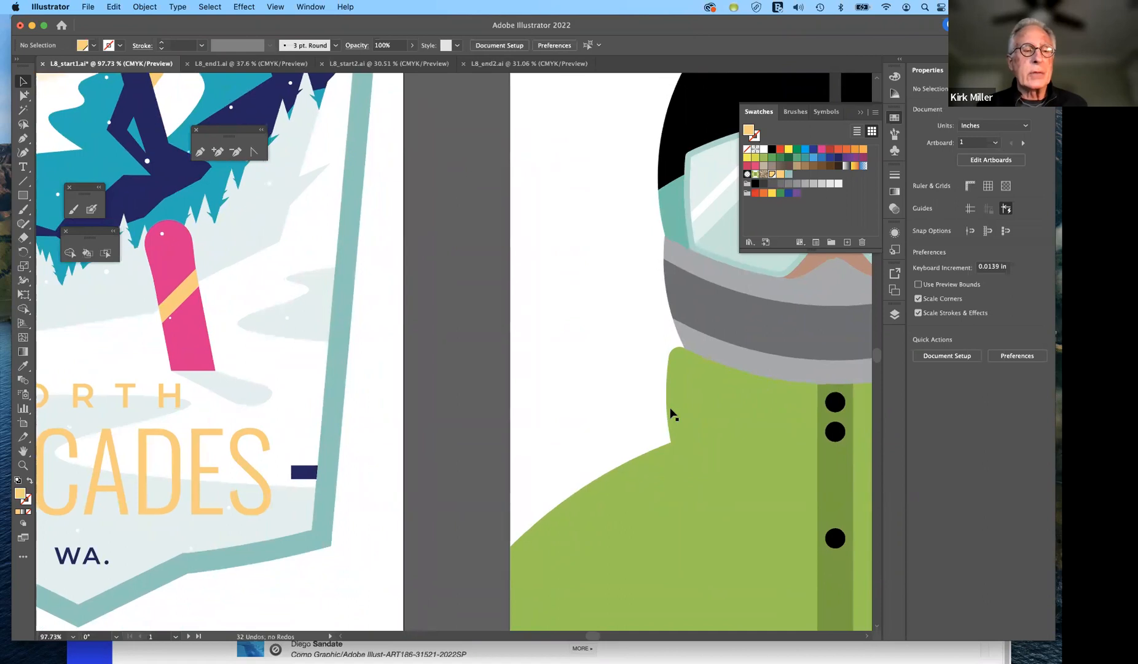
scroll(670, 411, "left", 10)
scroll(670, 410, "down", 4)
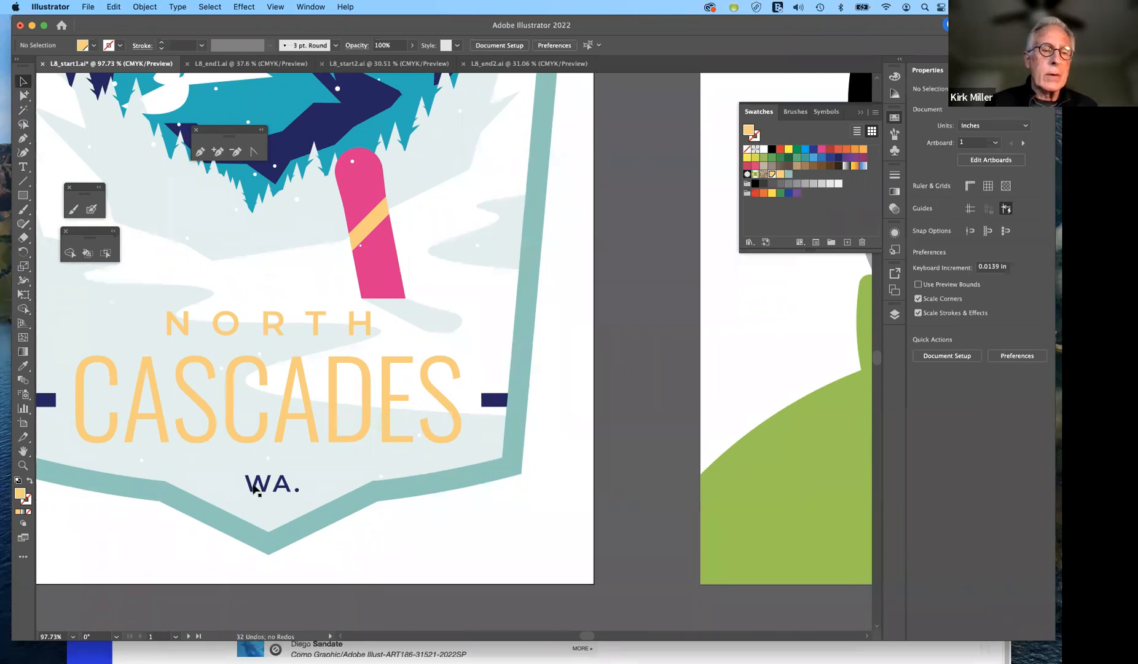
left_click(24, 366)
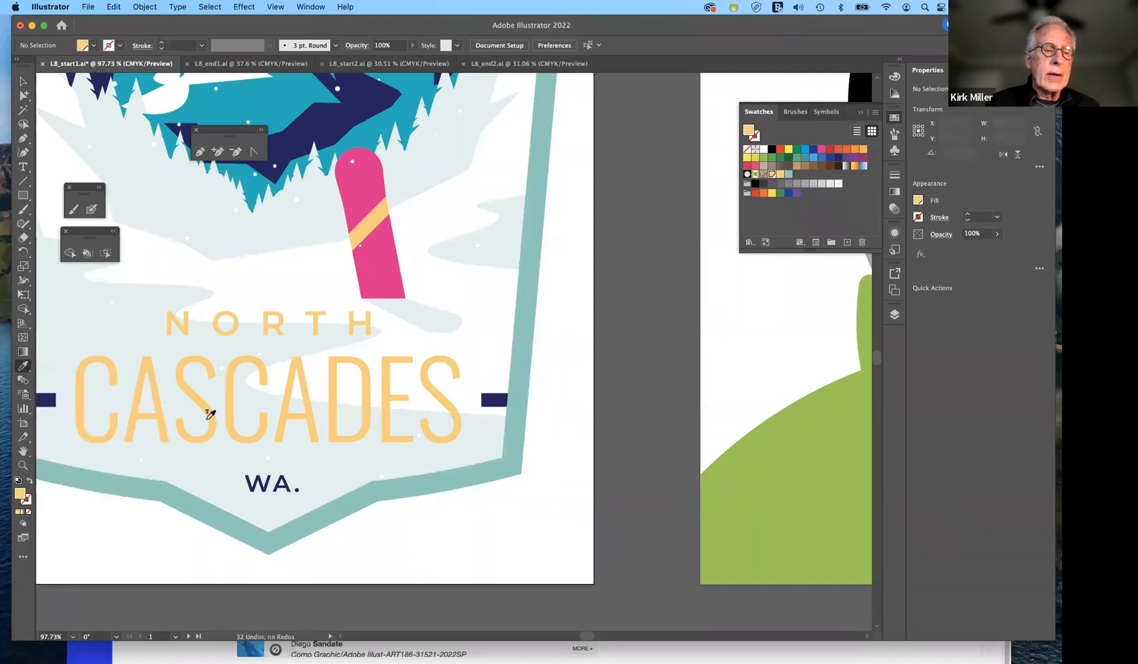
left_click(251, 439)
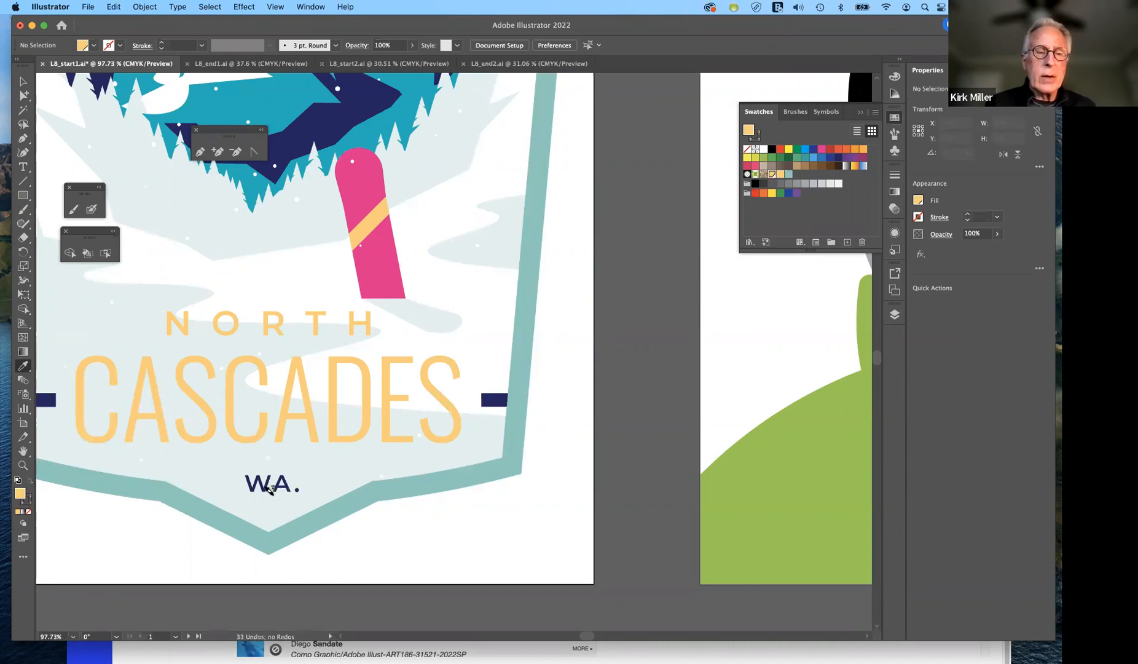
left_click(281, 481, "alt")
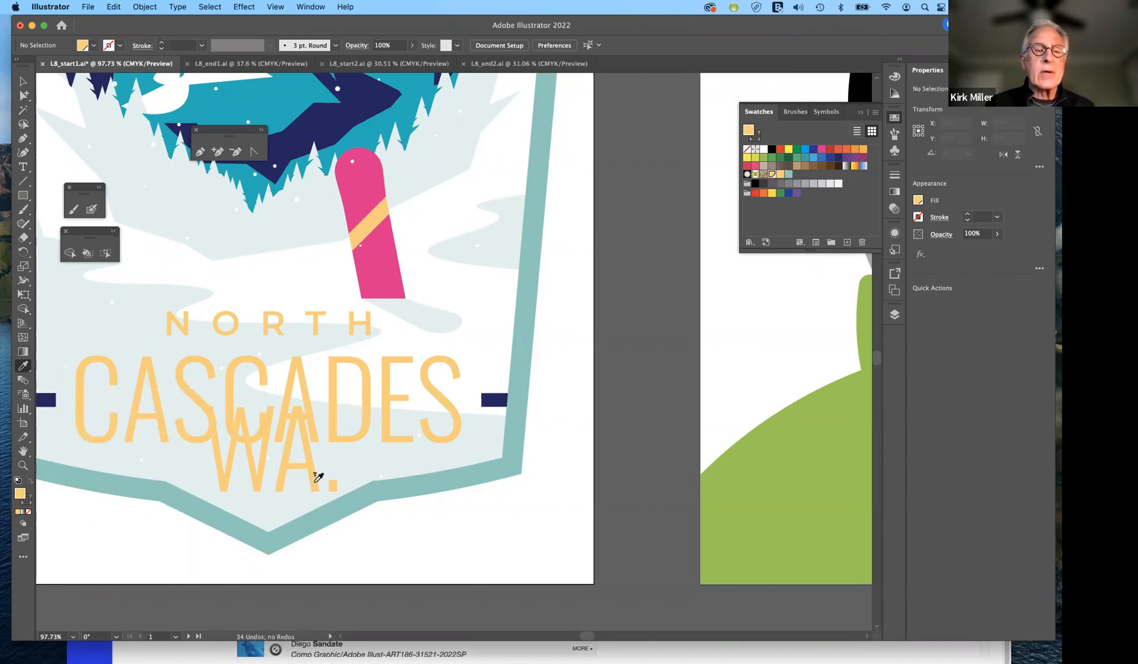
key("super+z")
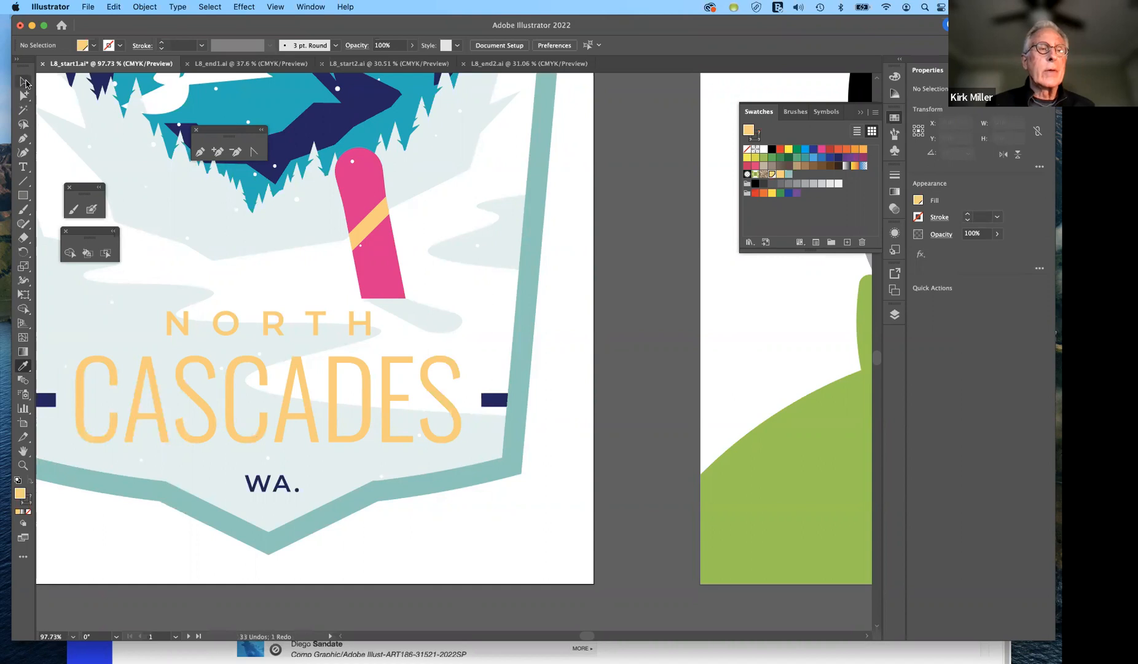
- Turn off Character Style and Paragraph Style under Eyedropper Picks Up in the Eyedropper options
left_click(26, 83)
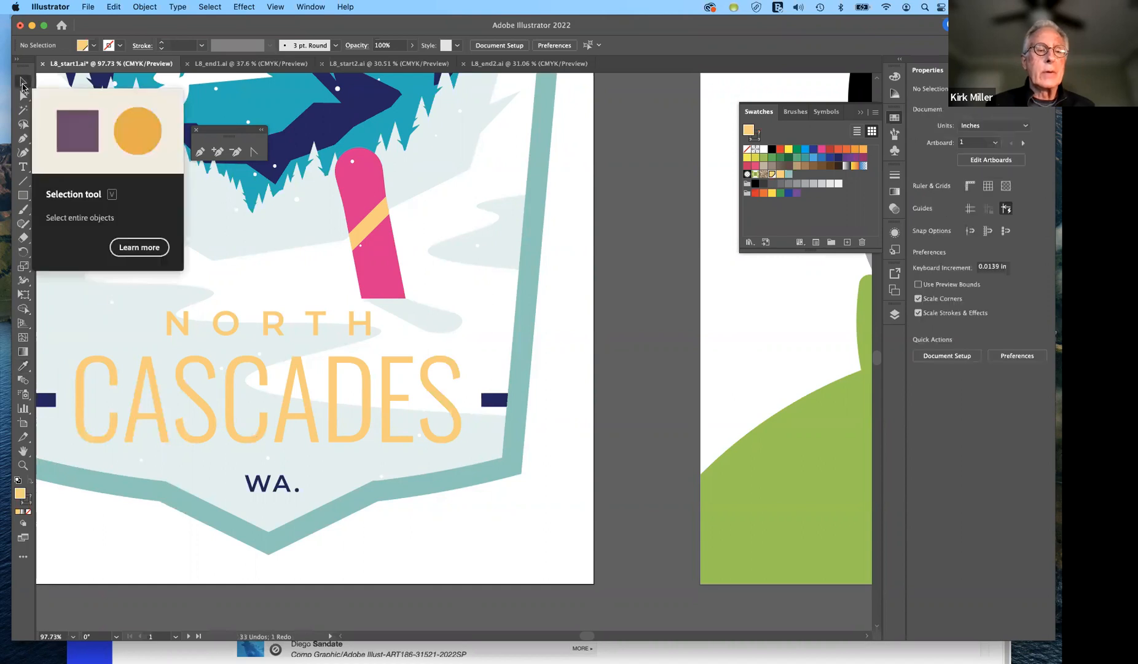
double_click(22, 367)
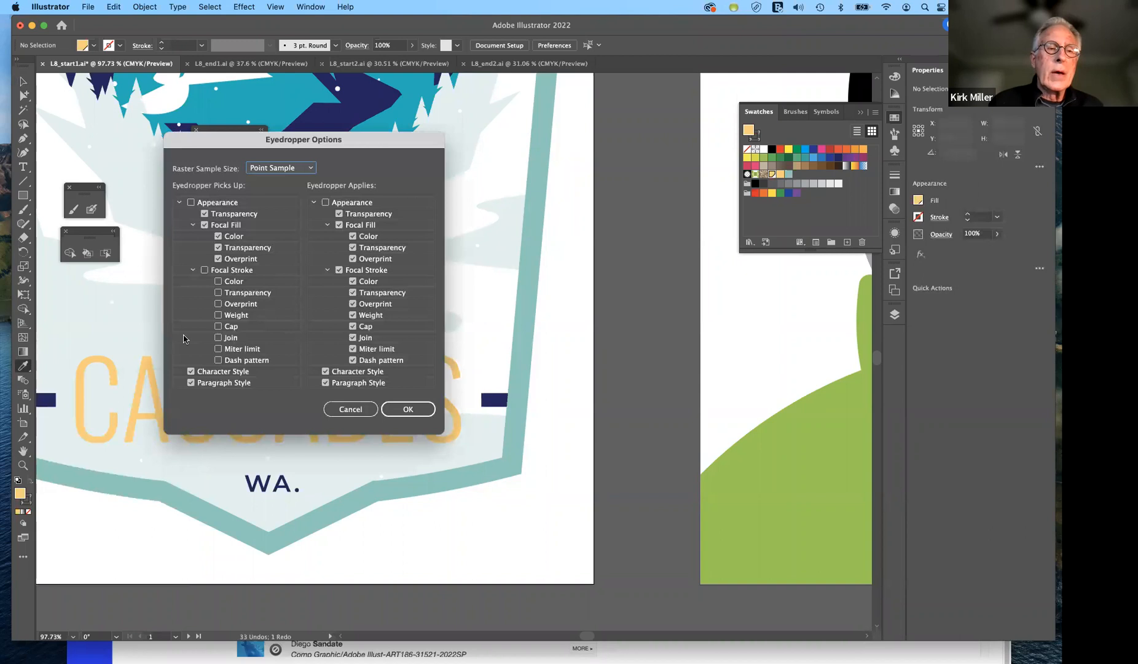
left_click_drag(204, 139, 383, 132)
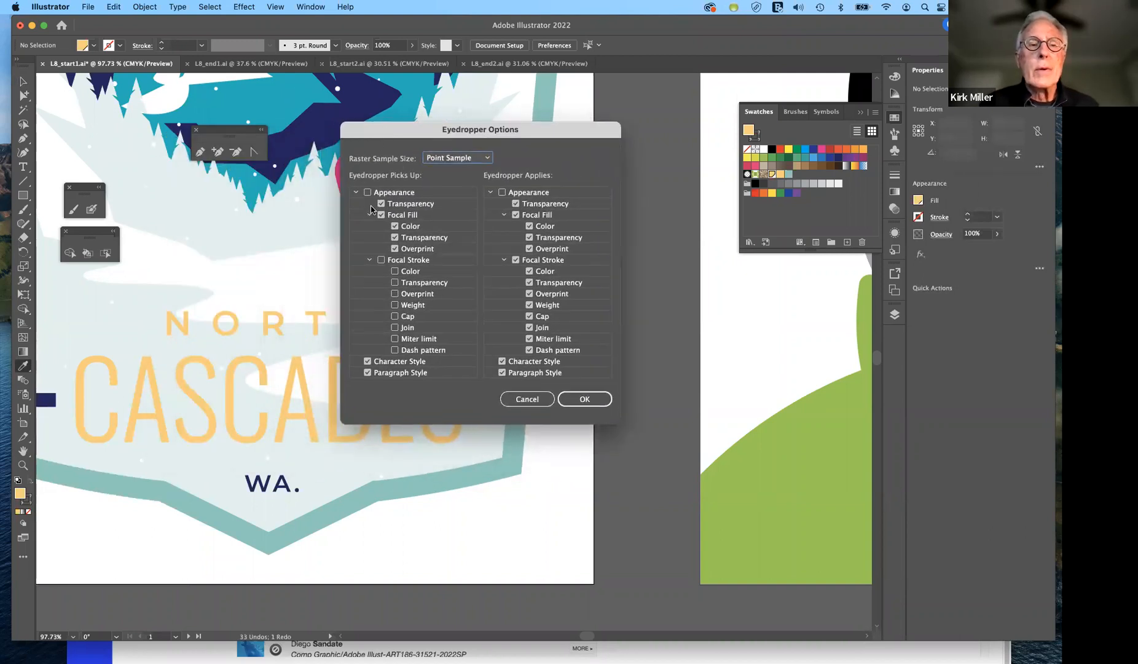
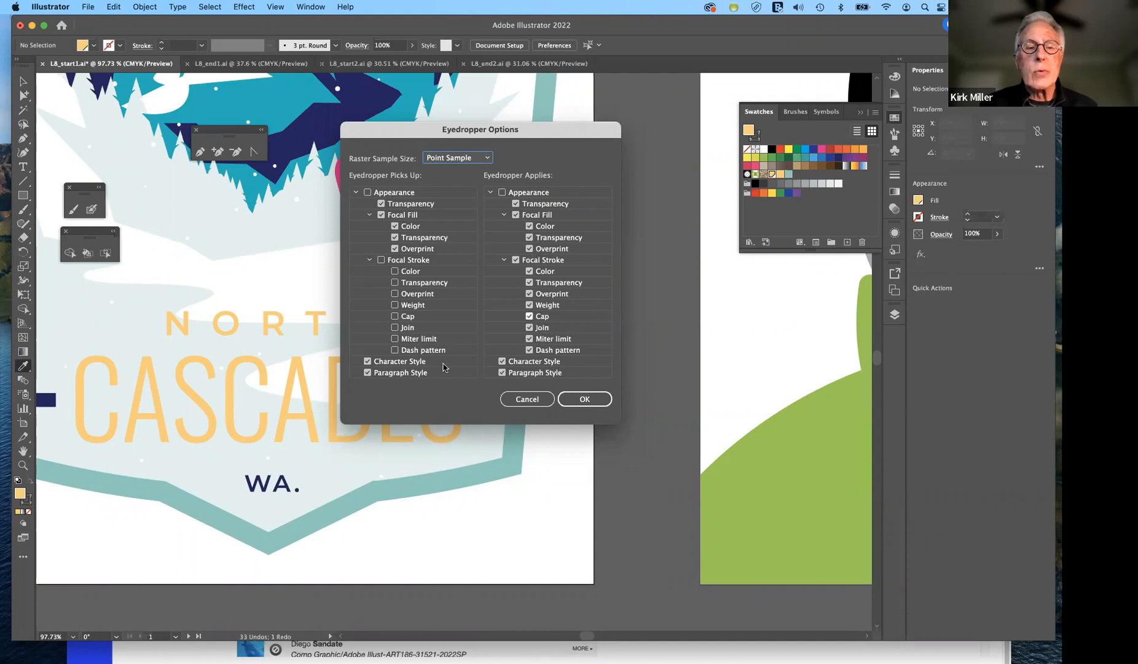
left_click(368, 361)
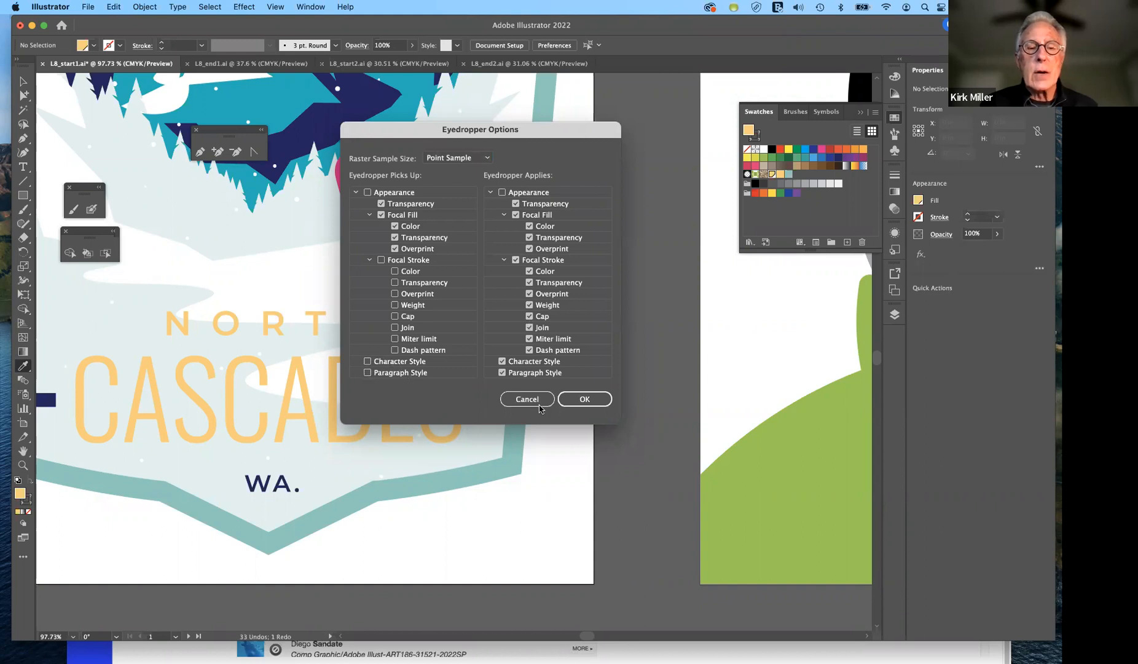
left_click(587, 399)
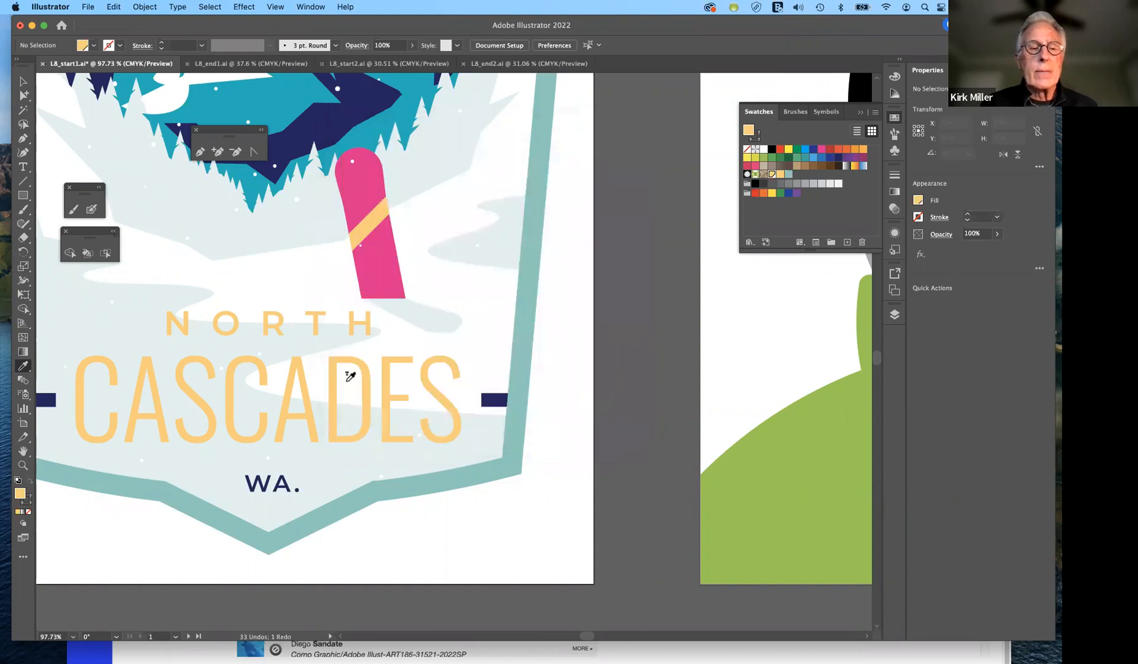
- Try the changed Eyedropper options by sampling CASCADES and applying its attributes to WA., and undo the result
left_click(367, 417)
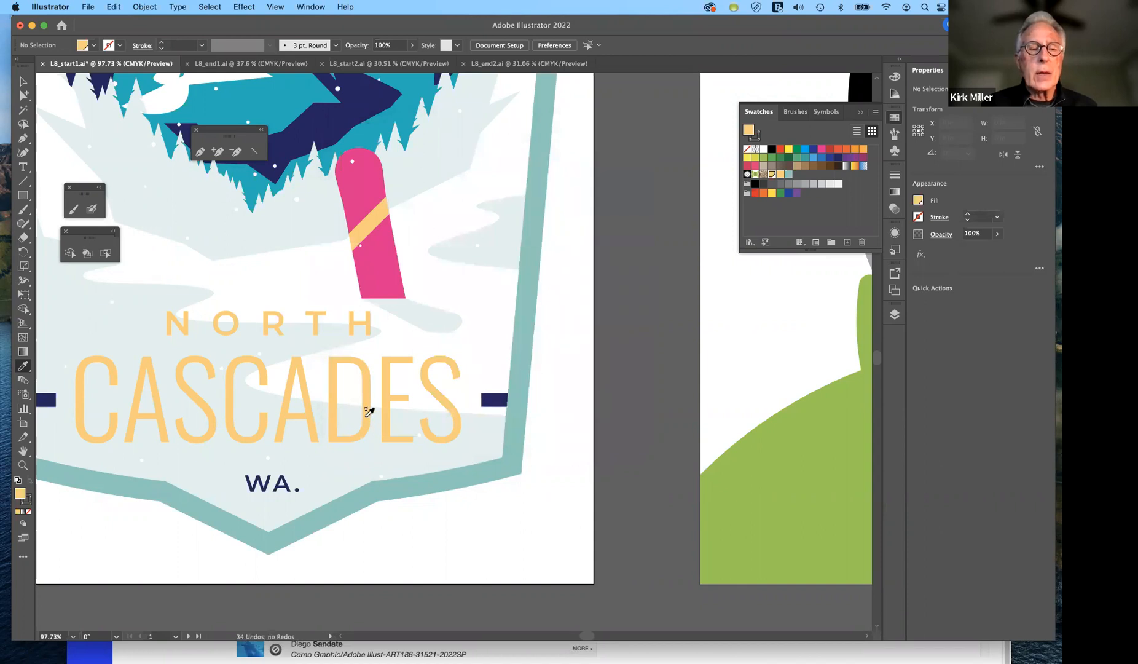
left_click(273, 483, "alt")
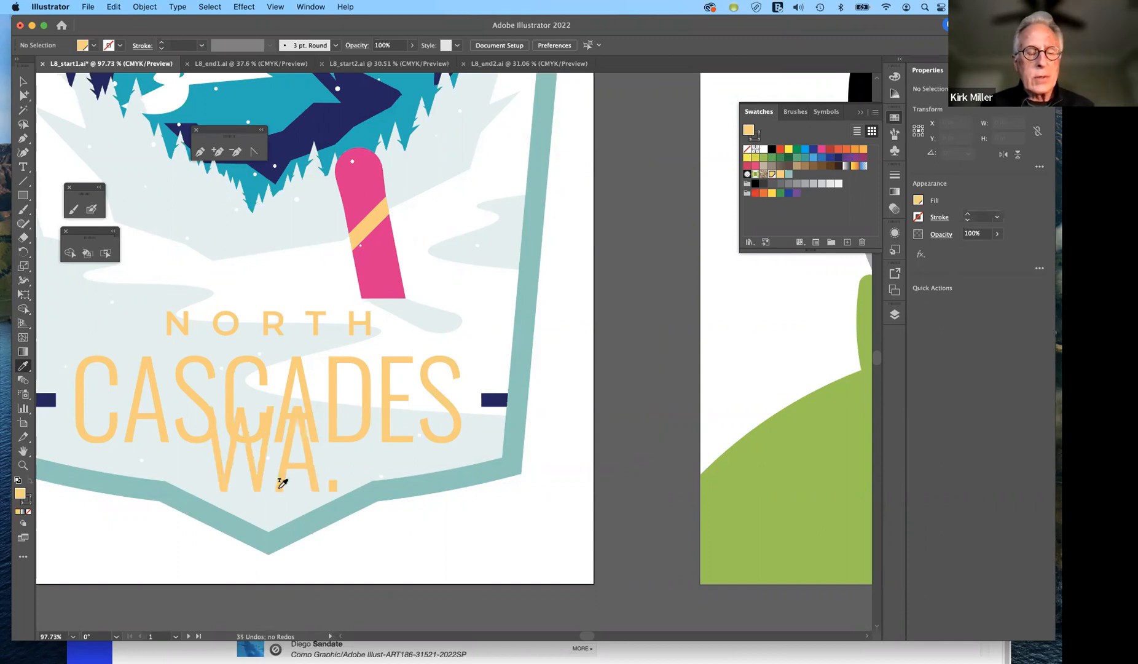
key("super+z")
key("super+z")
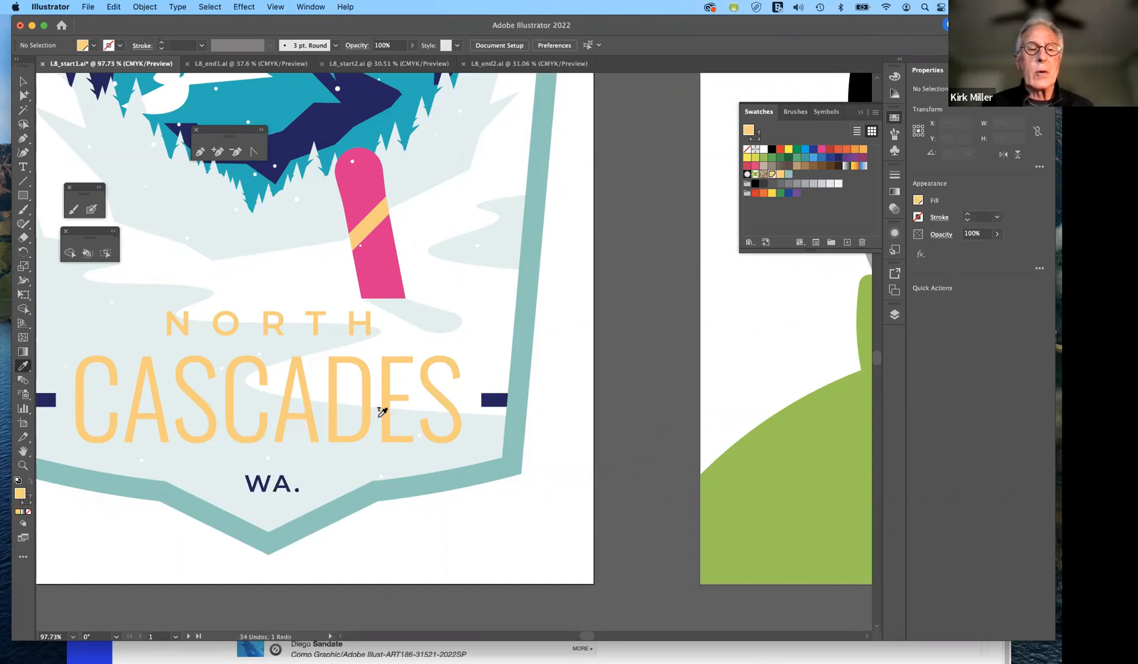
- Turn off Focal Stroke, Character Style and Paragraph Style under Eyedropper Applies in the Eyedropper options
double_click(24, 366)
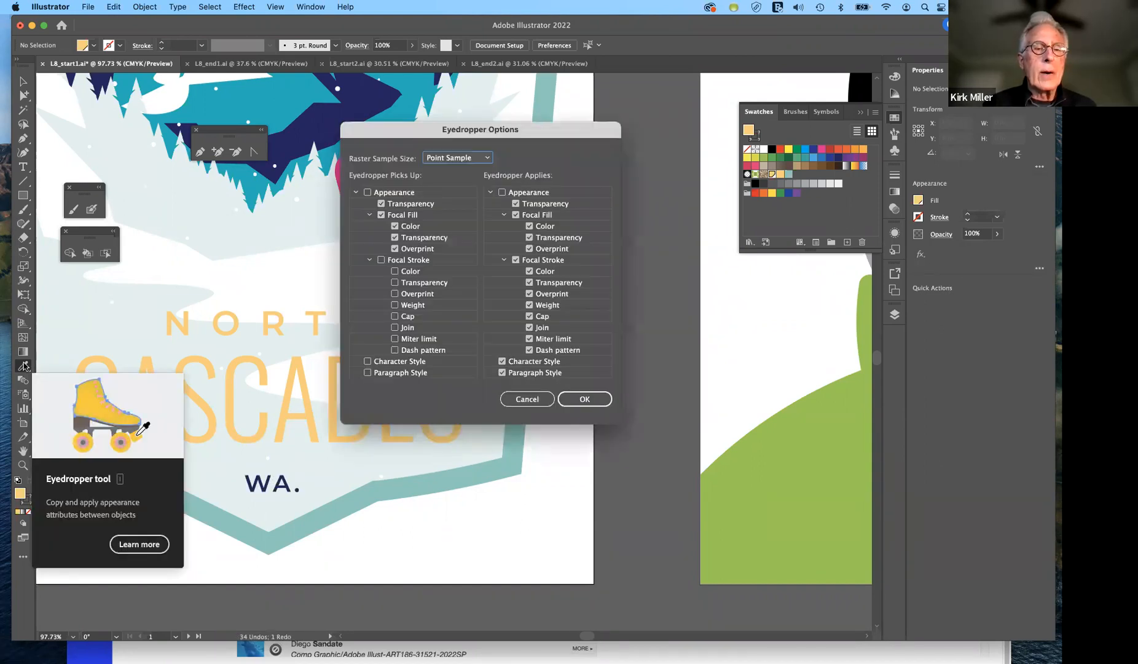
left_click(515, 260)
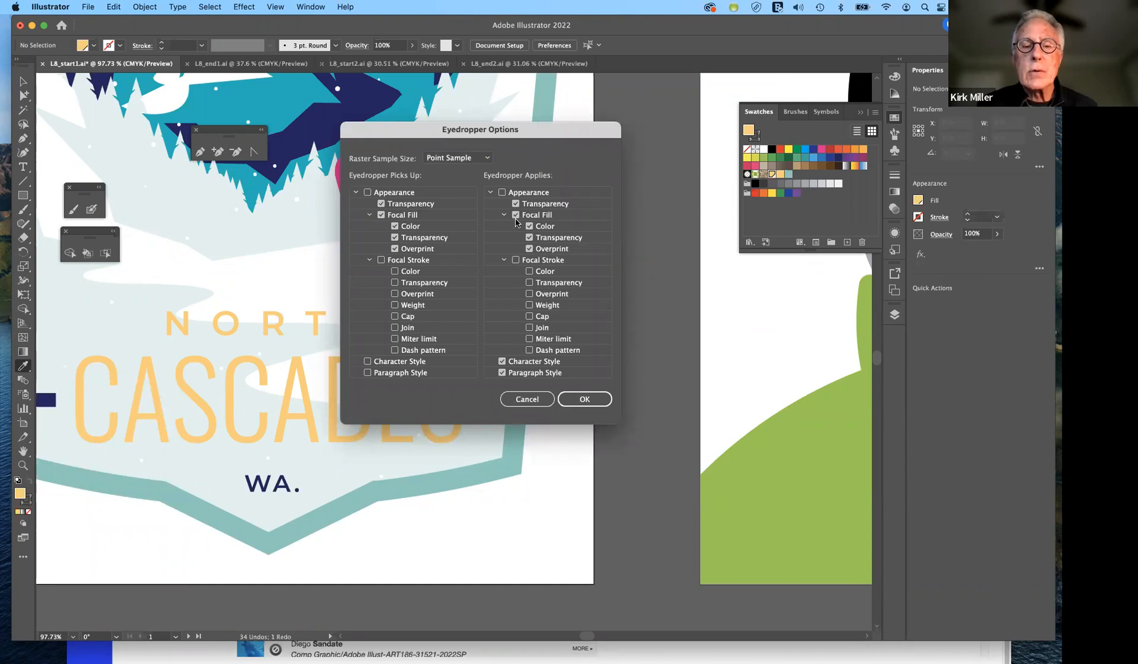
left_click(503, 362)
left_click(502, 373)
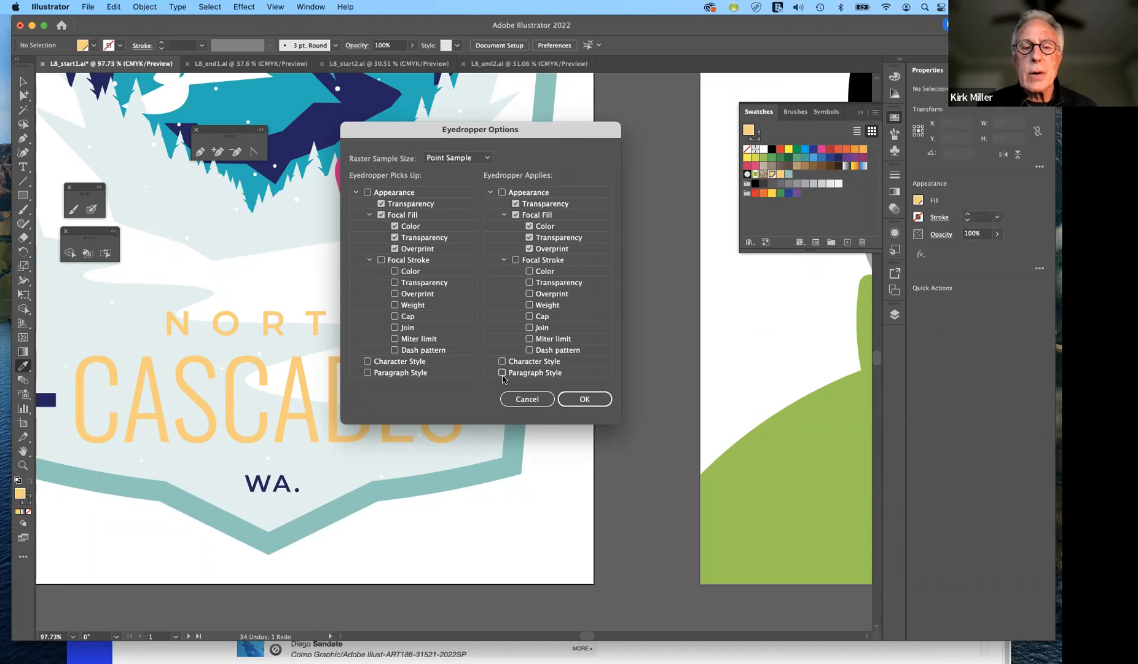
left_click(571, 400)
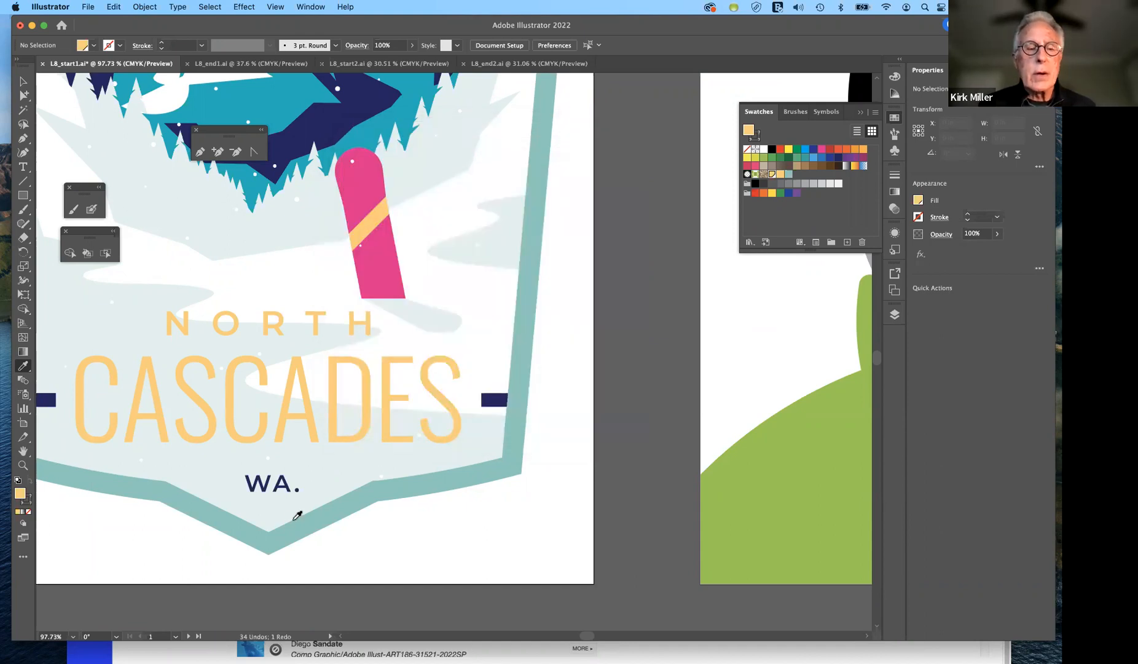
- Undo the mistaken sampling of the WA. text and apply the light orange fill to it with the Eyedropper
left_click(287, 481)
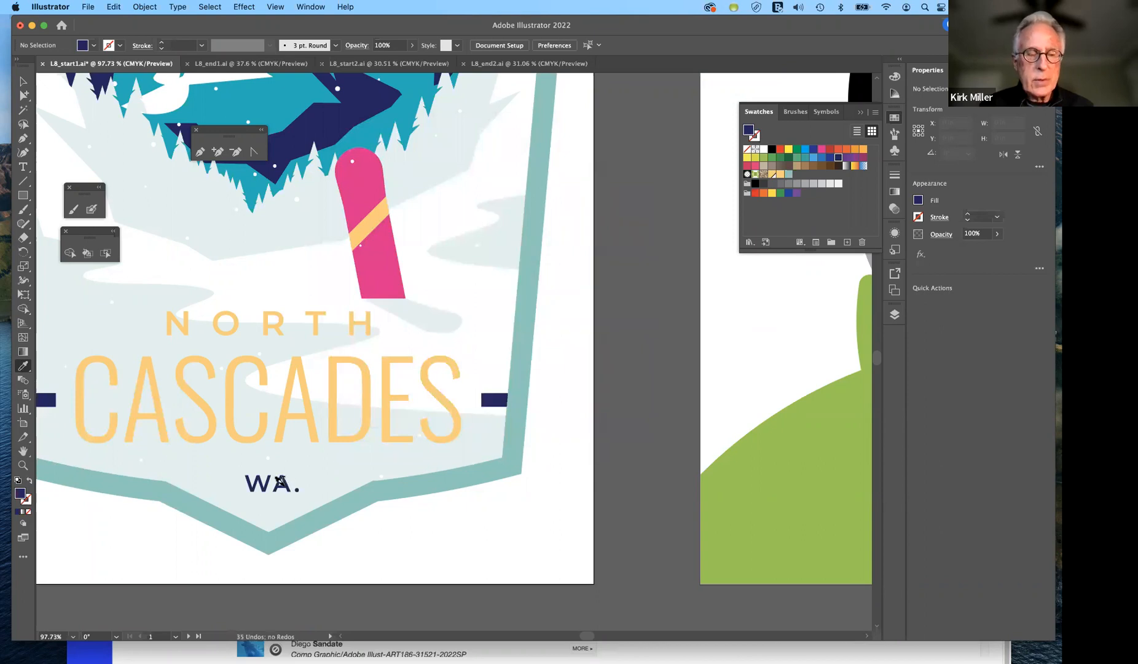
key("super+z")
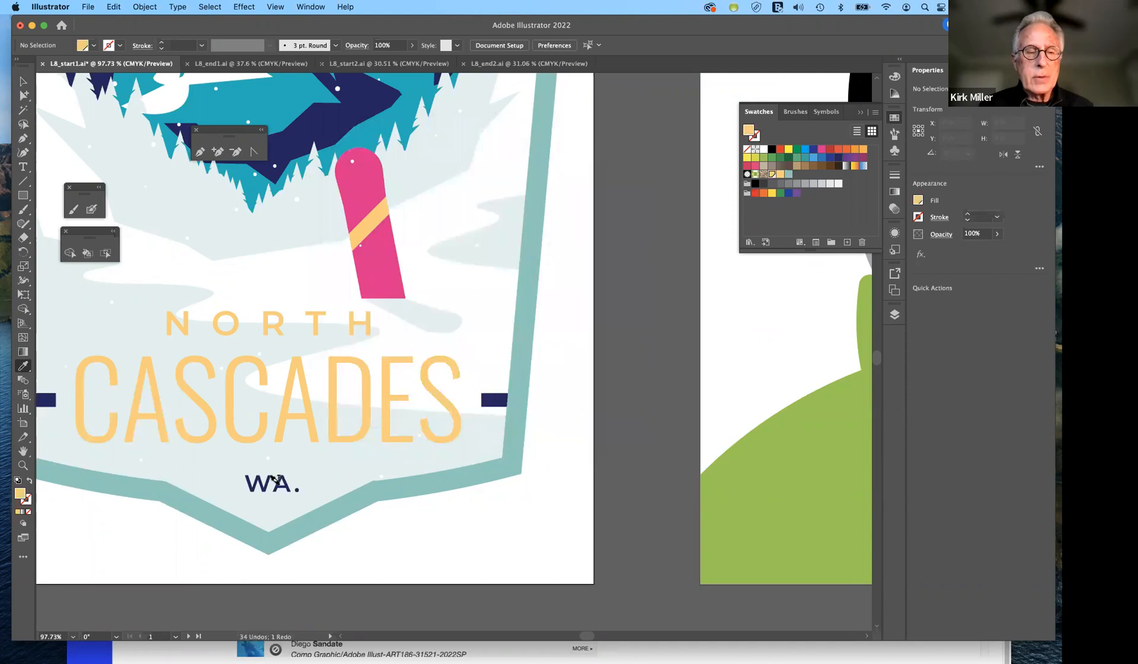
left_click(283, 481, "alt")
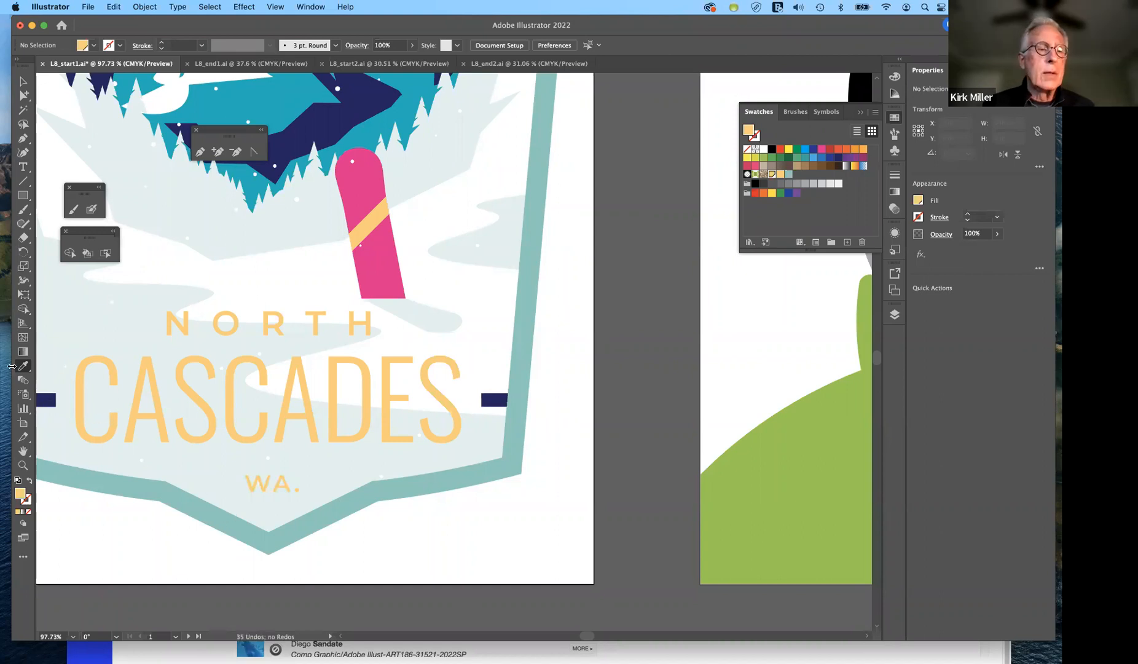
- Turn Character Style and Paragraph Style back on for both Eyedropper Picks Up and Applies, and Focal Stroke for Applies
double_click(23, 366)
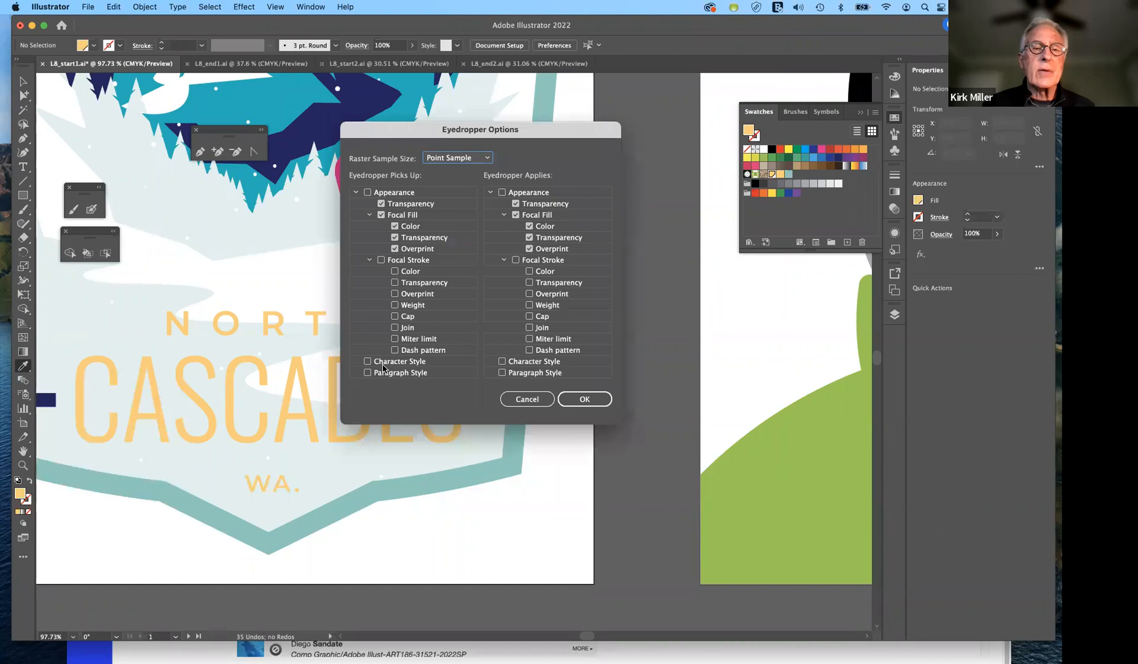
left_click(367, 361)
left_click(368, 373)
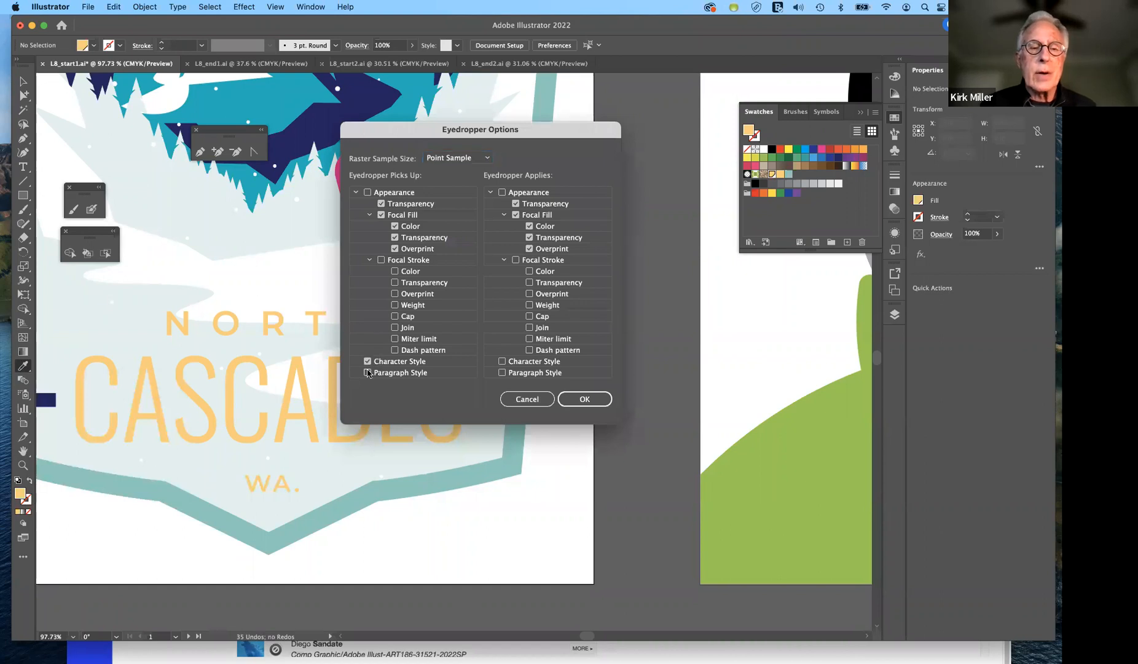
left_click(516, 259)
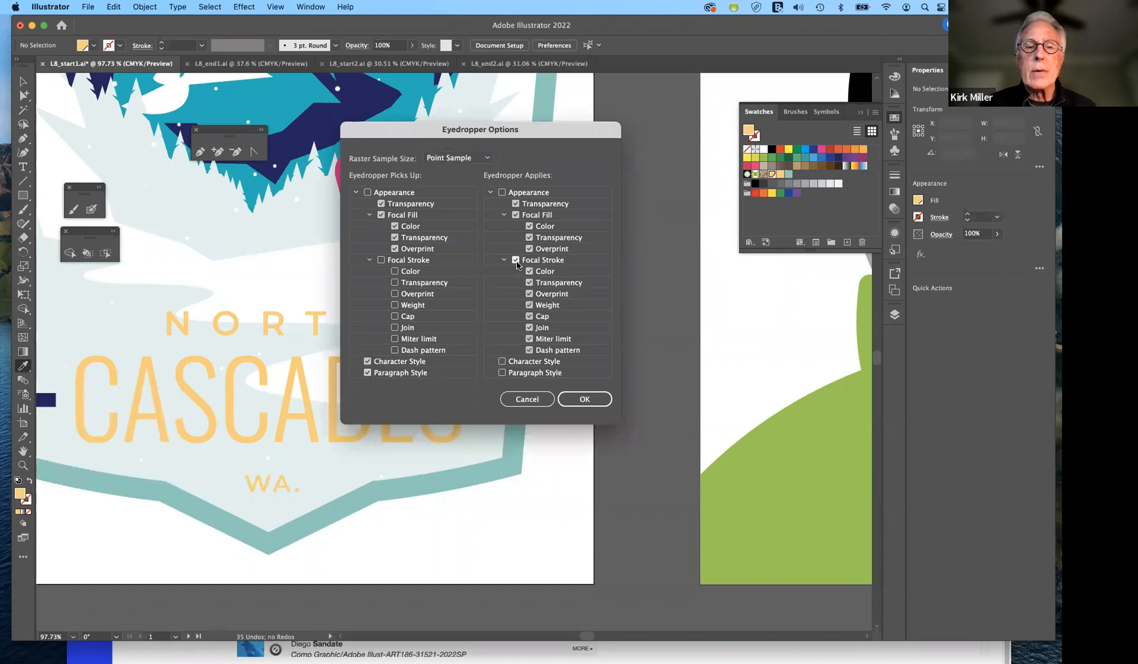
left_click(503, 362)
left_click(502, 373)
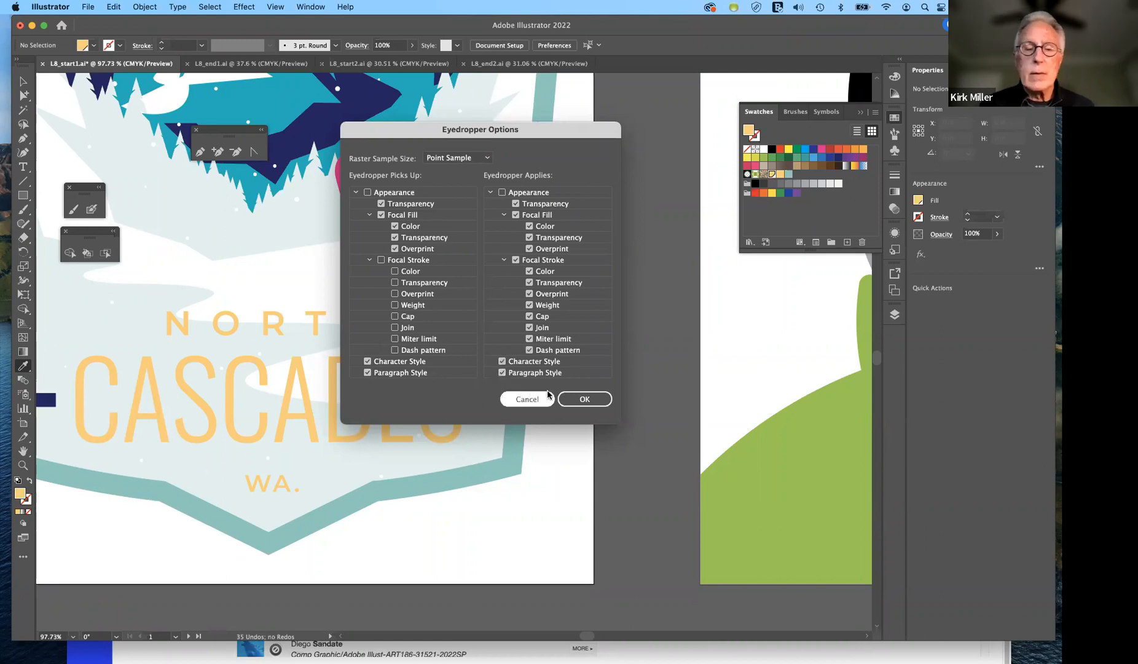
left_click(582, 401)
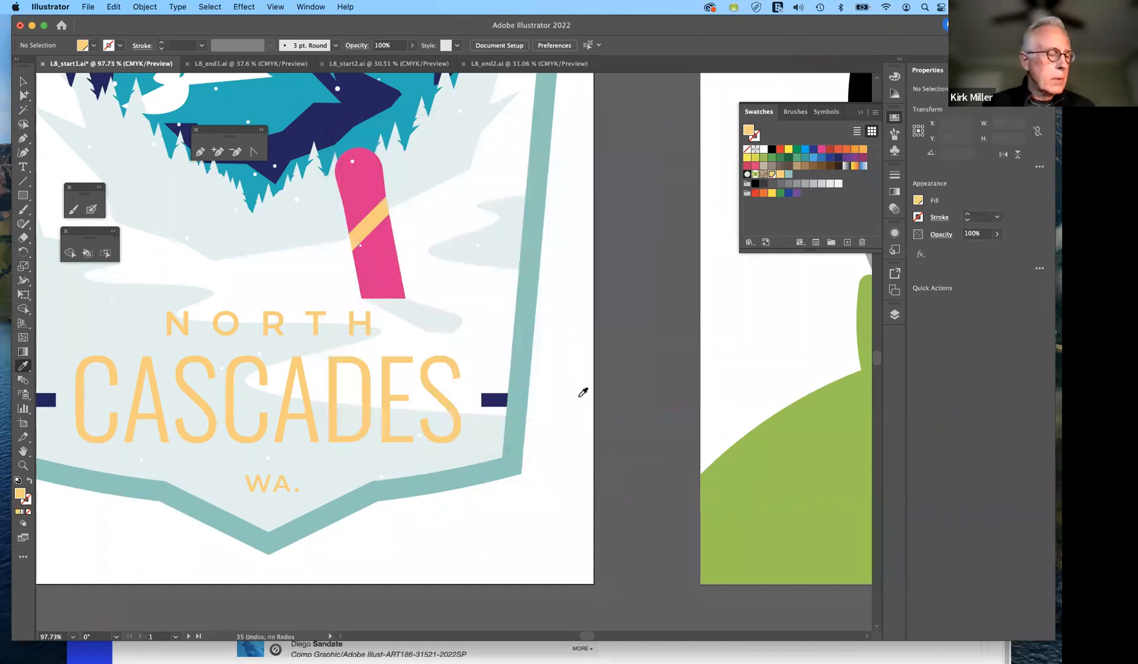
- Recolor the green jacket on the second artboard with the Color Picker, setting its fill to C=50, M=90, Y=5, K=0
scroll(584, 392, "right", 10)
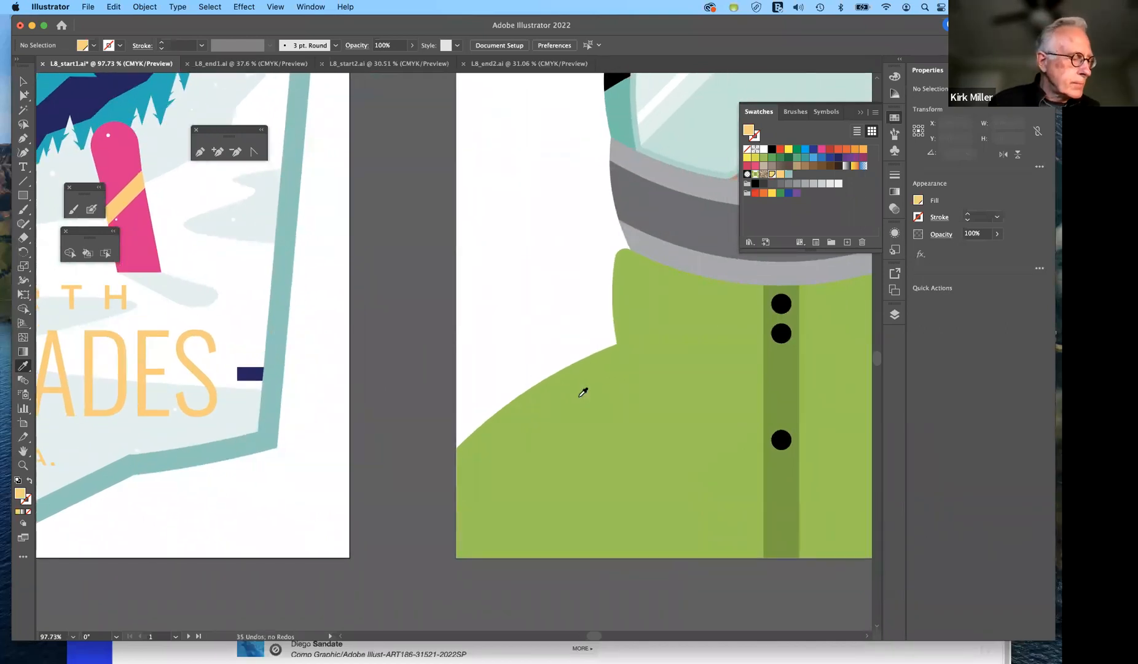
scroll(584, 393, "right", 6)
scroll(583, 392, "down", 2)
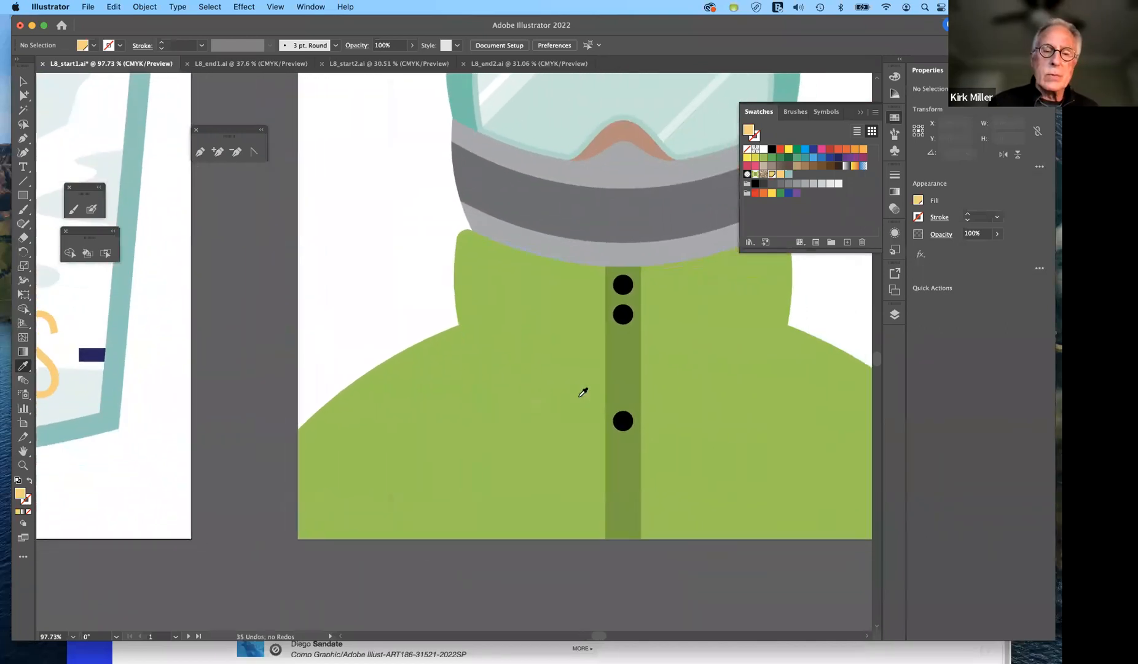
scroll(583, 392, "down", 1)
scroll(584, 392, "up", 3)
scroll(583, 393, "right", 1)
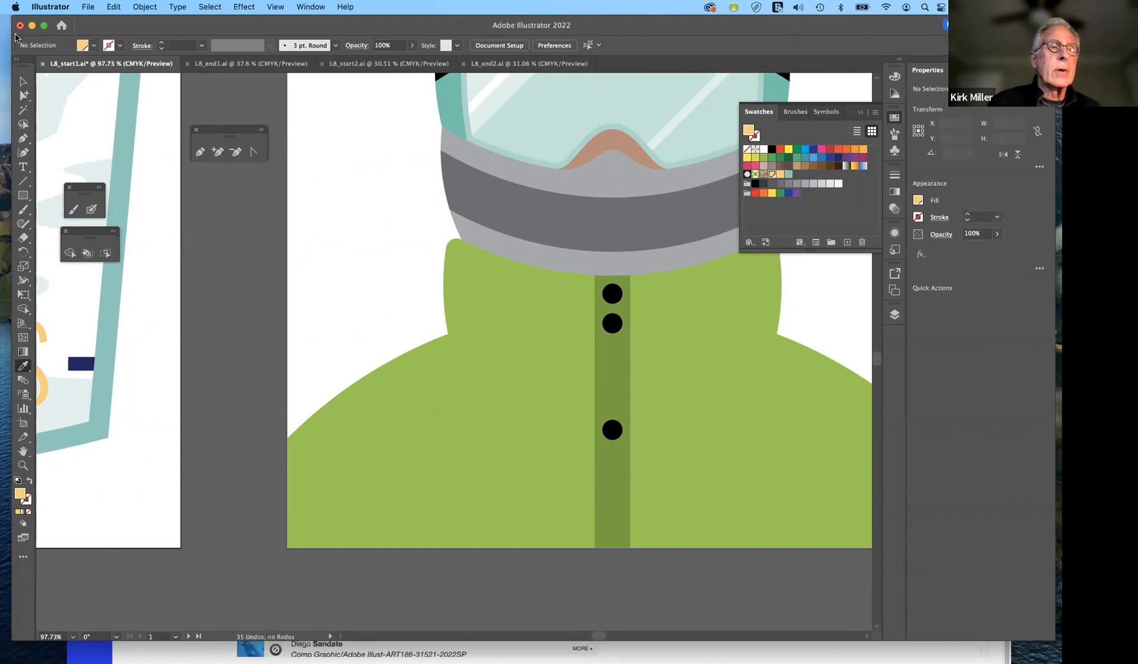
left_click(22, 81)
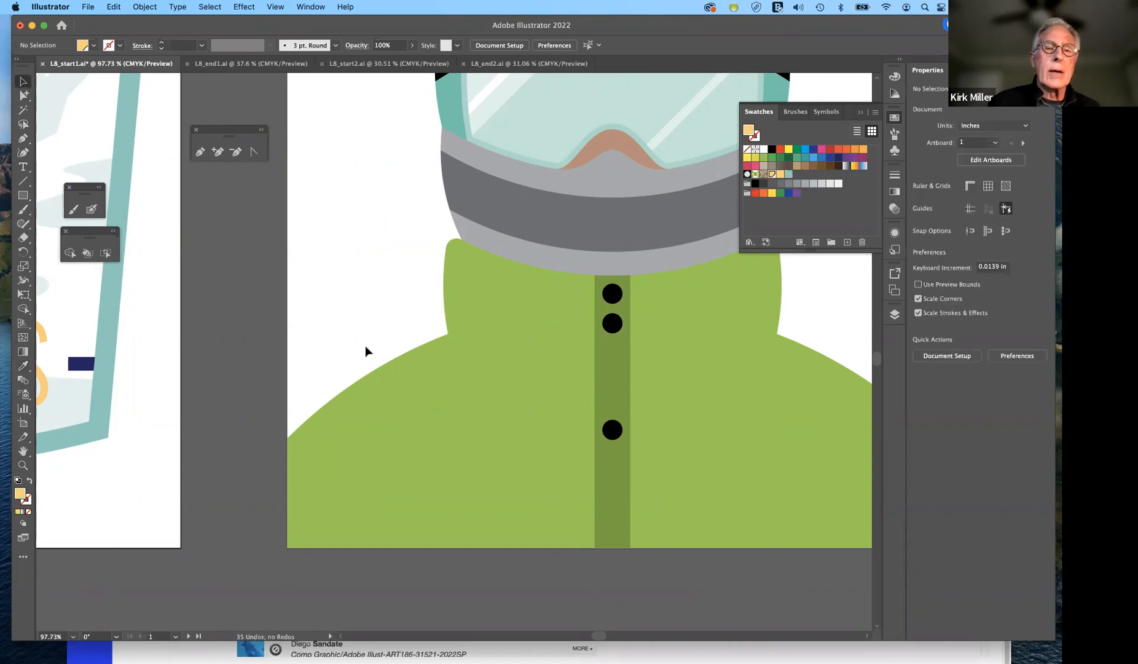
left_click(504, 400)
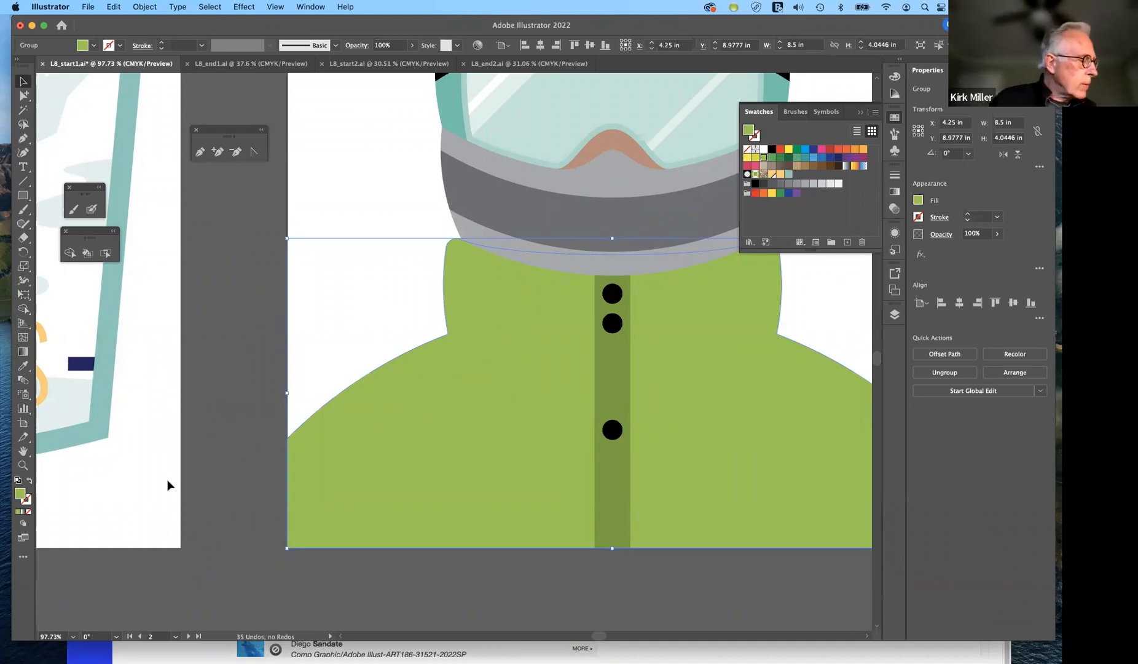
double_click(19, 495)
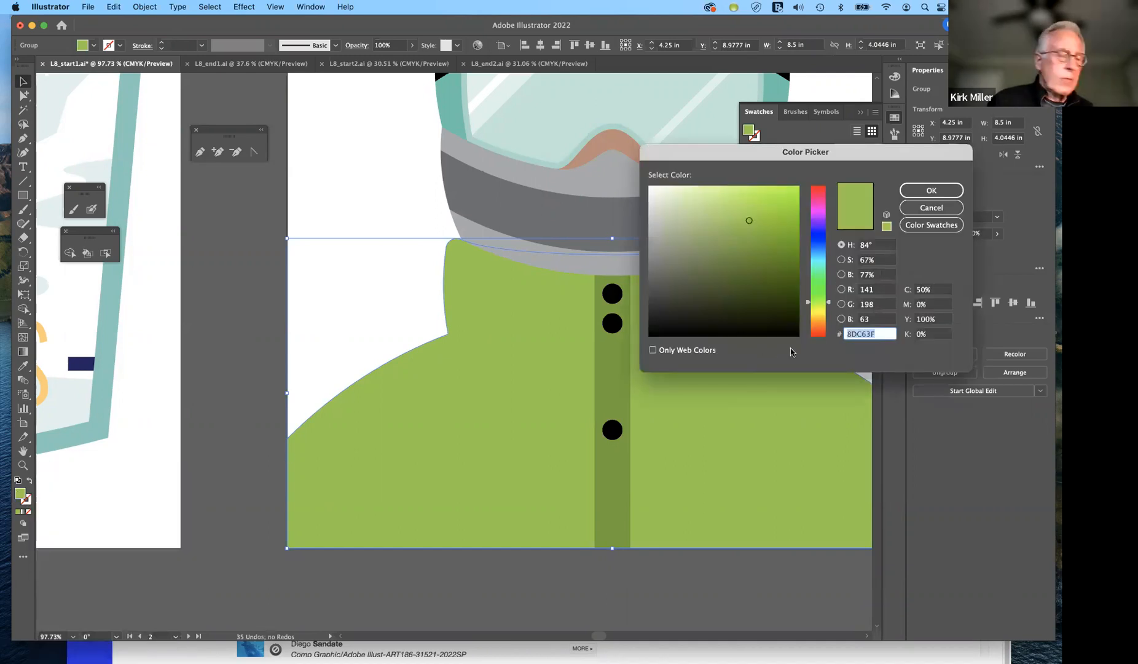
left_click(936, 290)
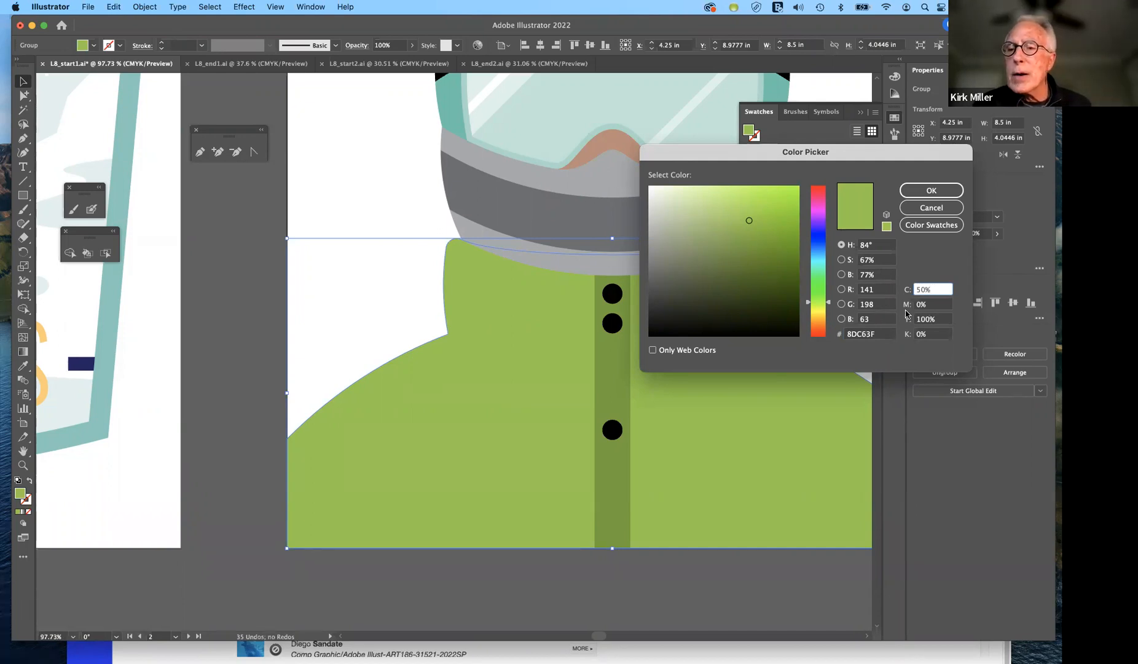
key("Tab")
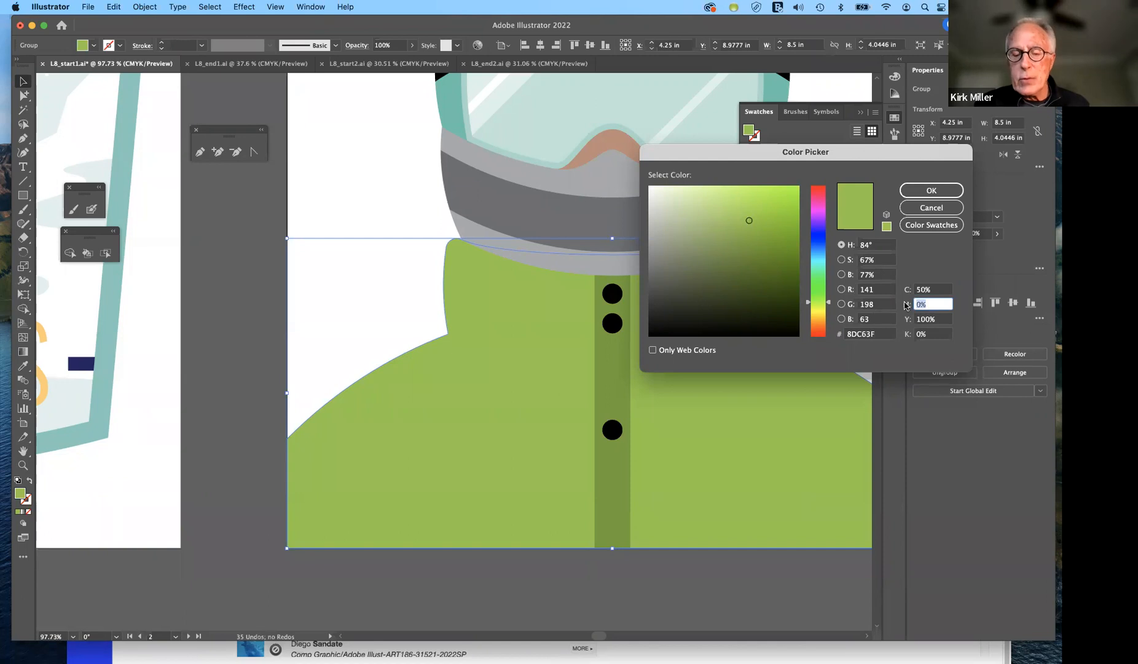
type("9")
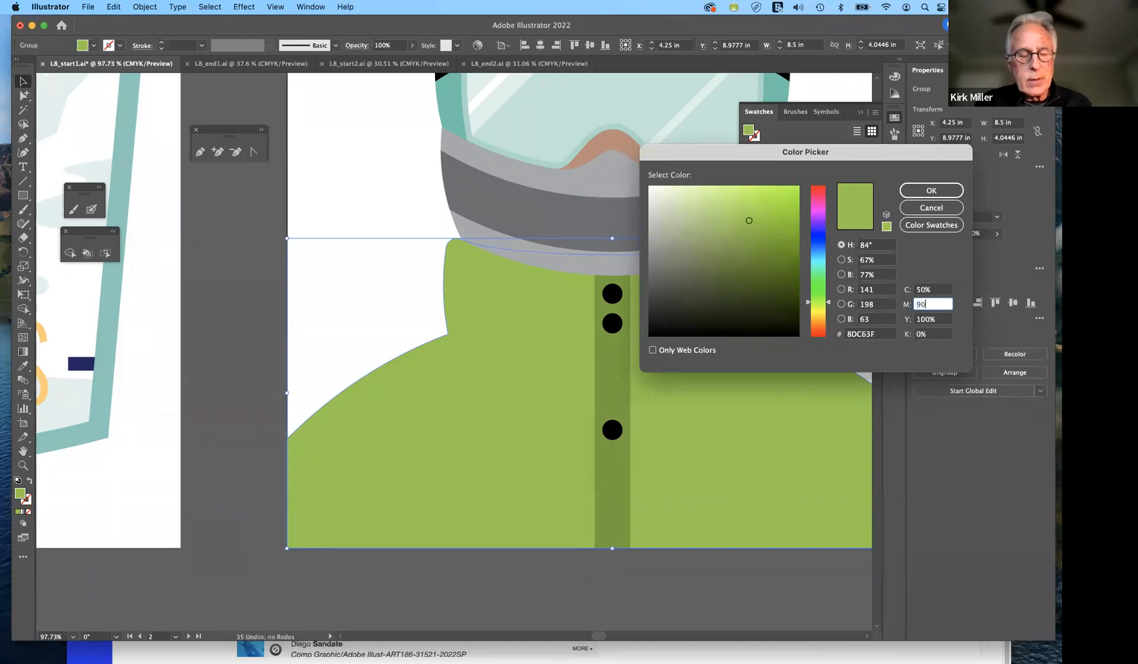
key("Tab")
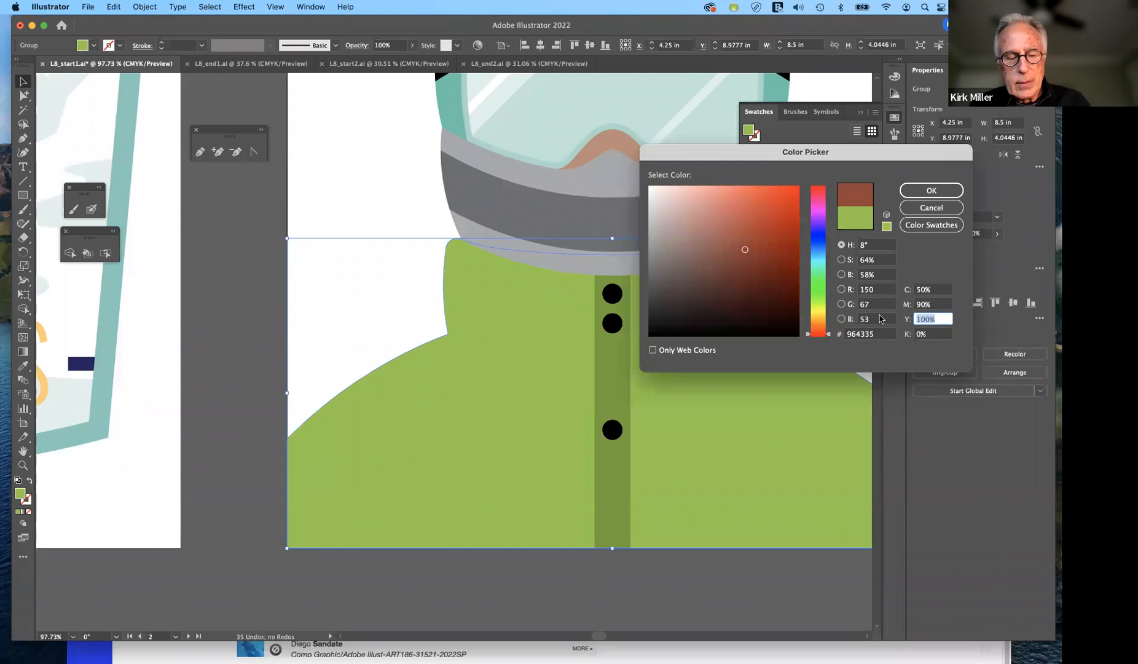
type("5")
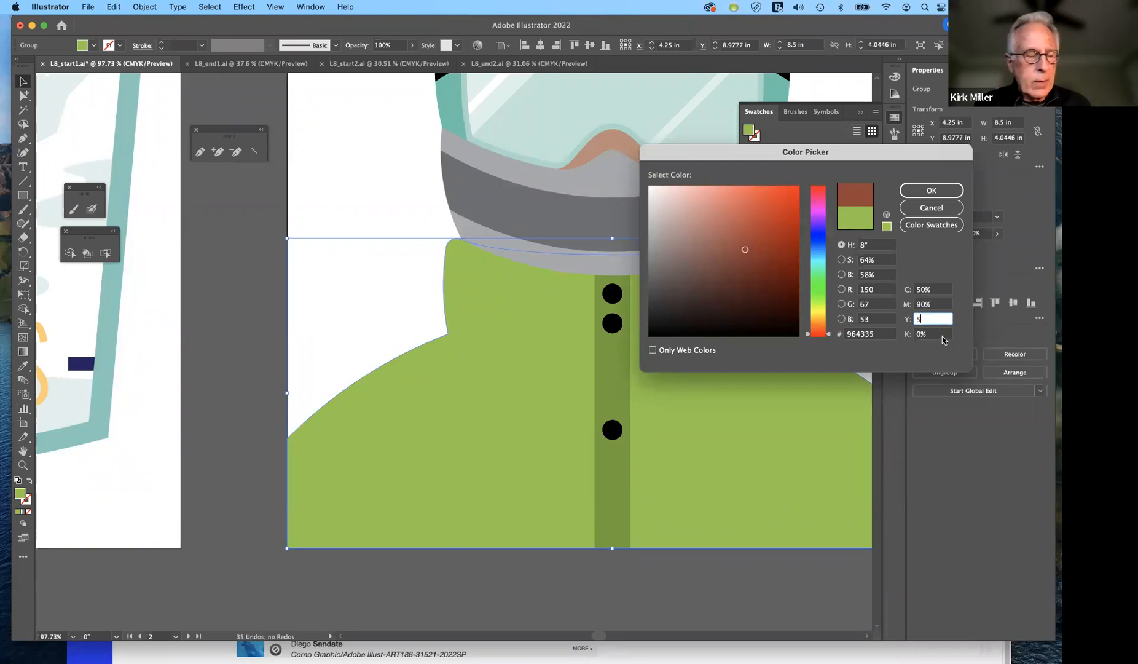
key("Tab")
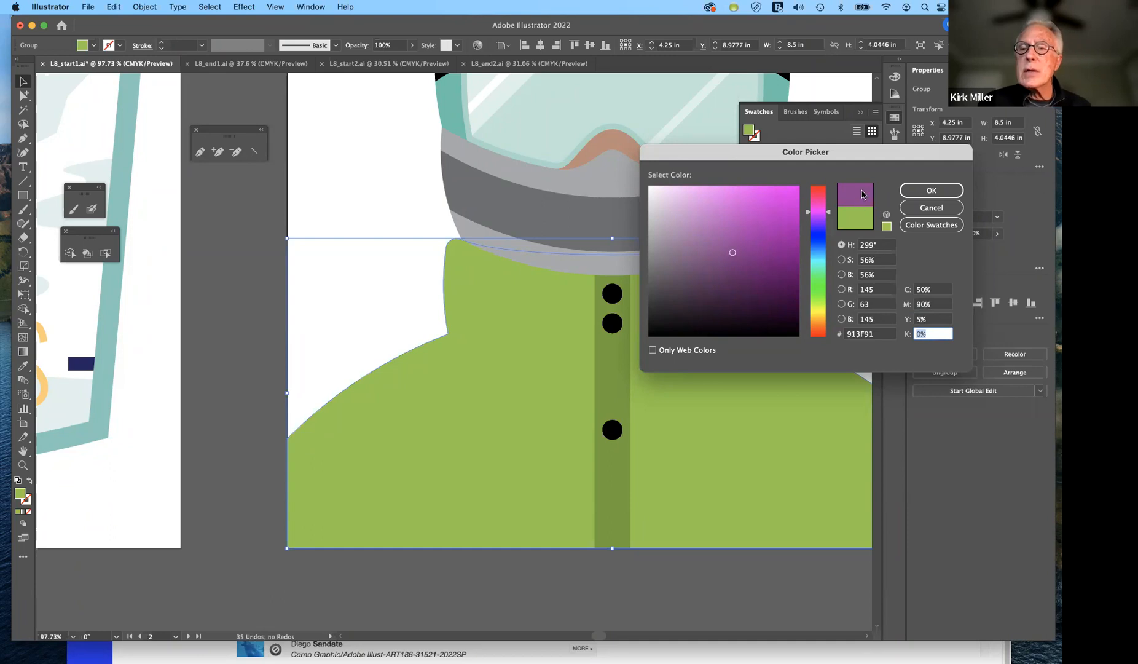
left_click(931, 190)
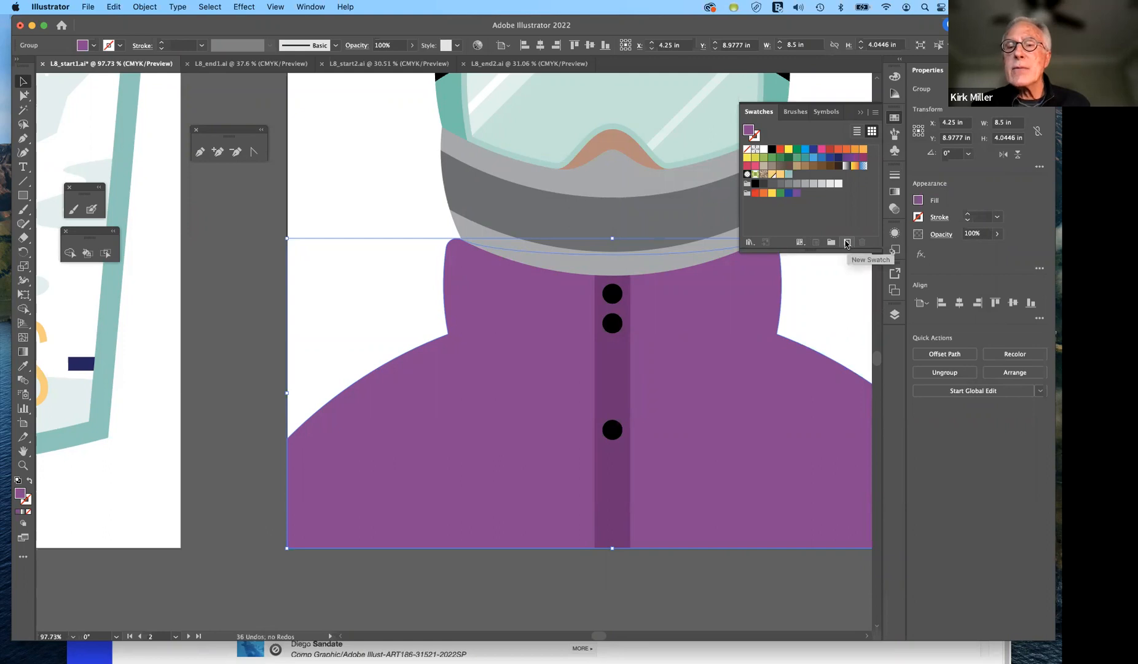
- Save the jacket's fill color as a new CMYK process swatch named Purple
left_click(847, 244)
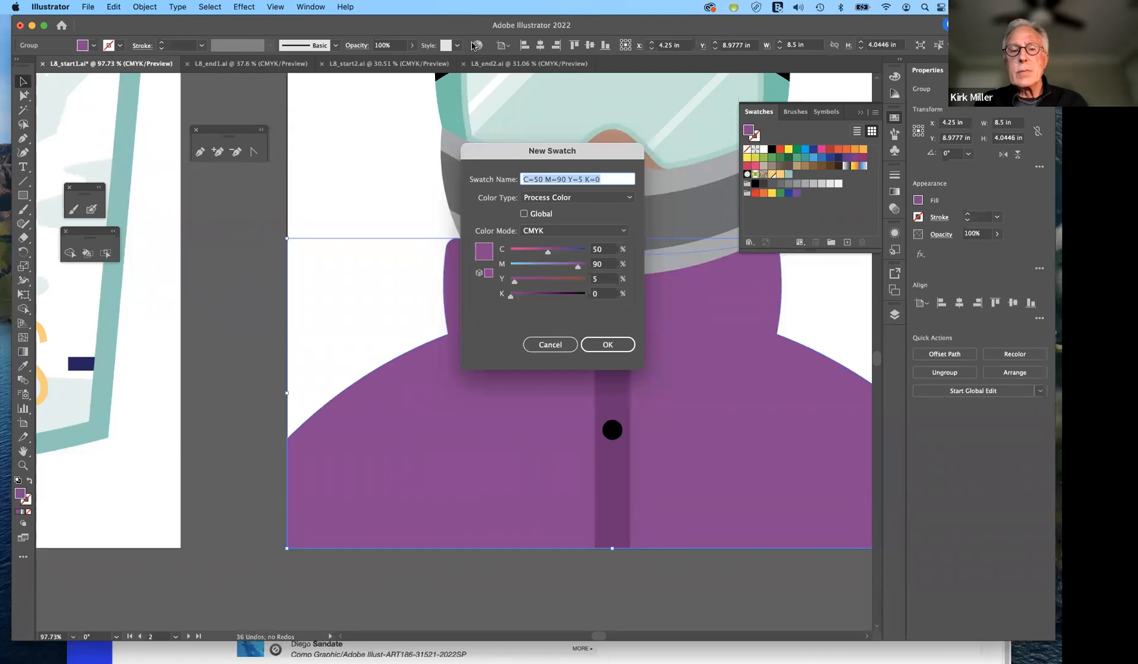
type("Purple")
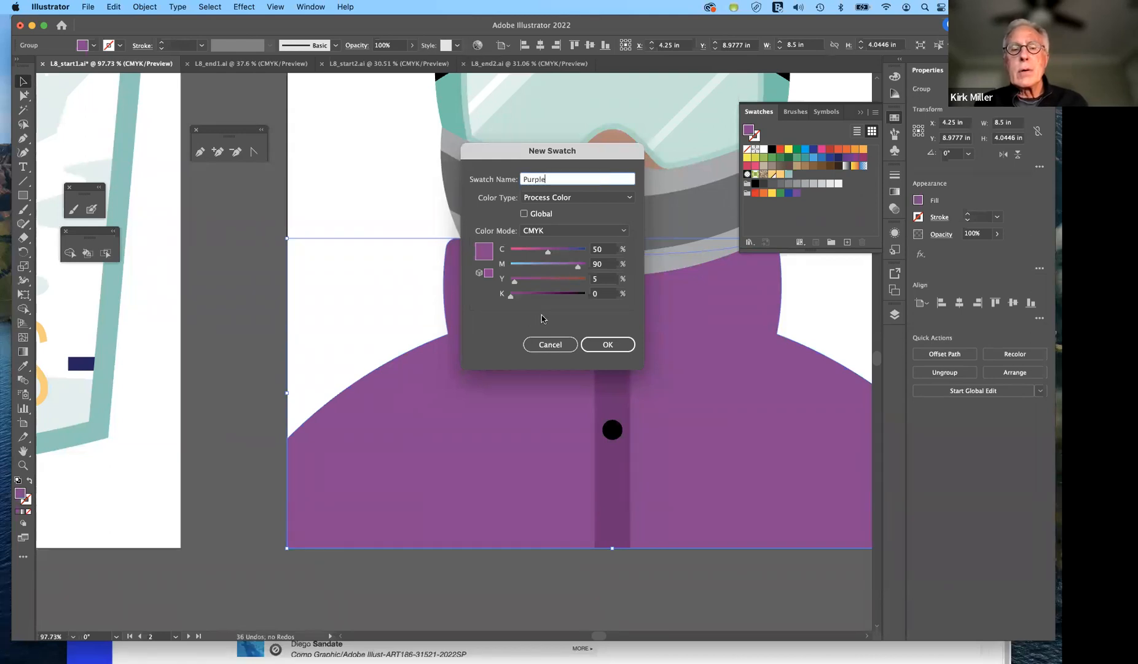
left_click(617, 343)
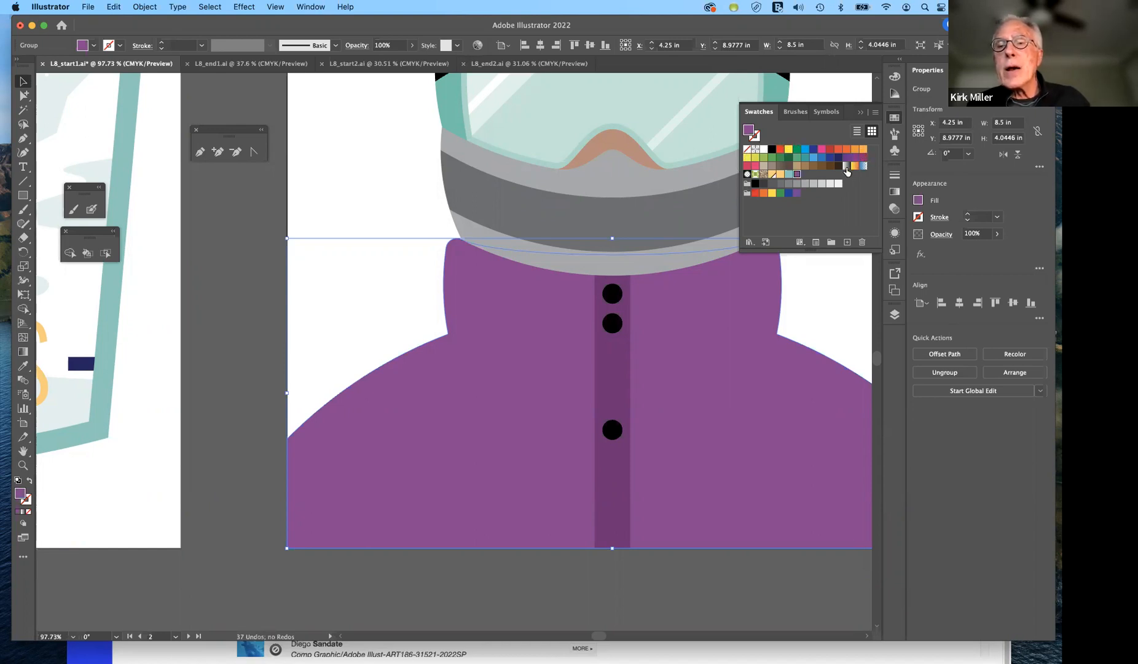
left_click(877, 112)
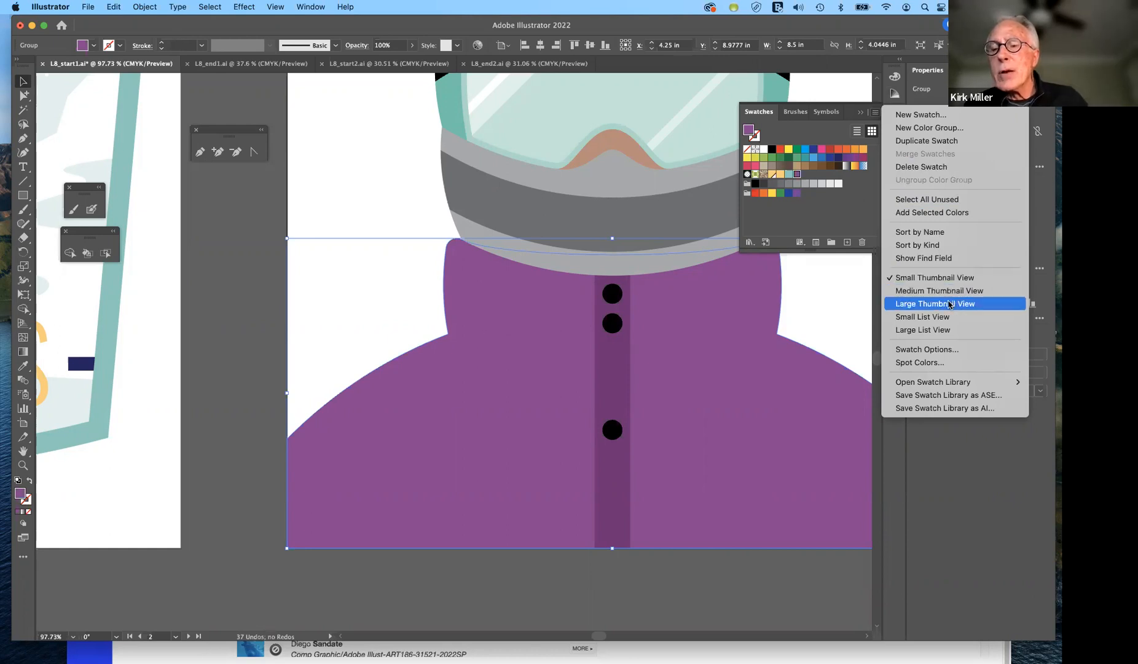
mouse_move(956, 380)
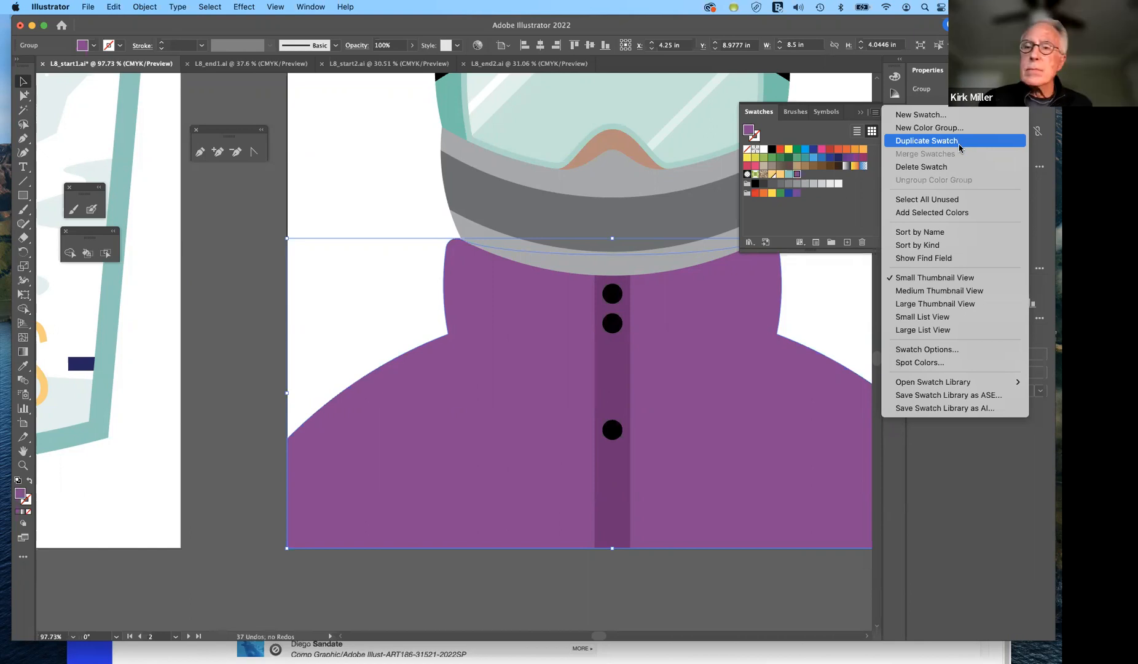
left_click(812, 206)
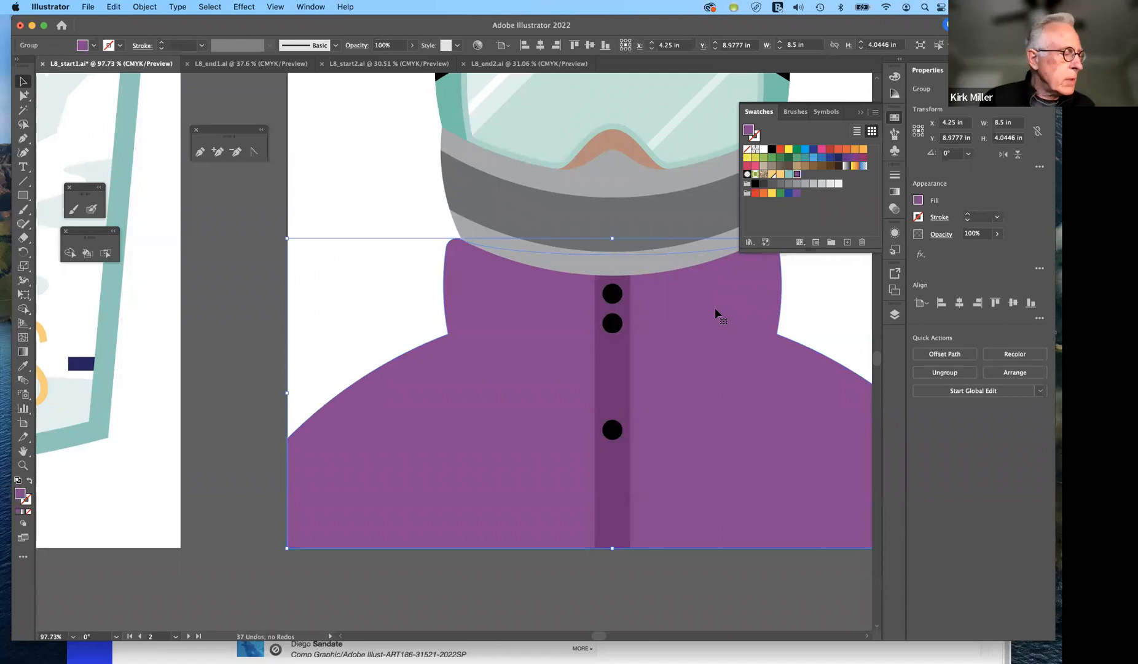
scroll(729, 301, "up", 1)
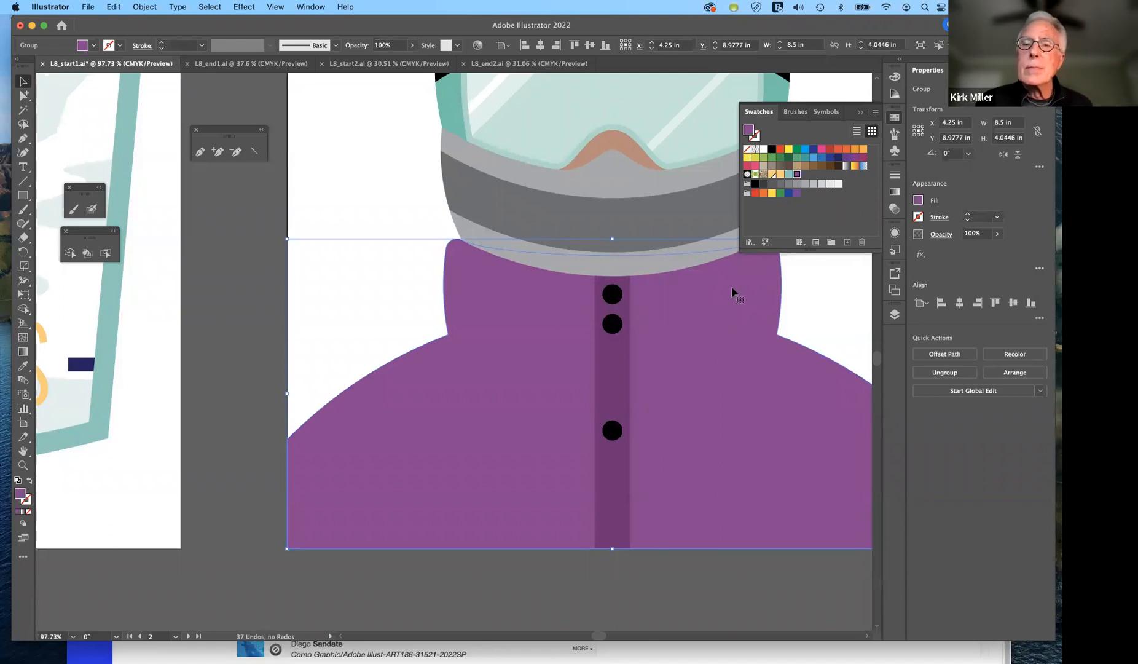
left_click(629, 149)
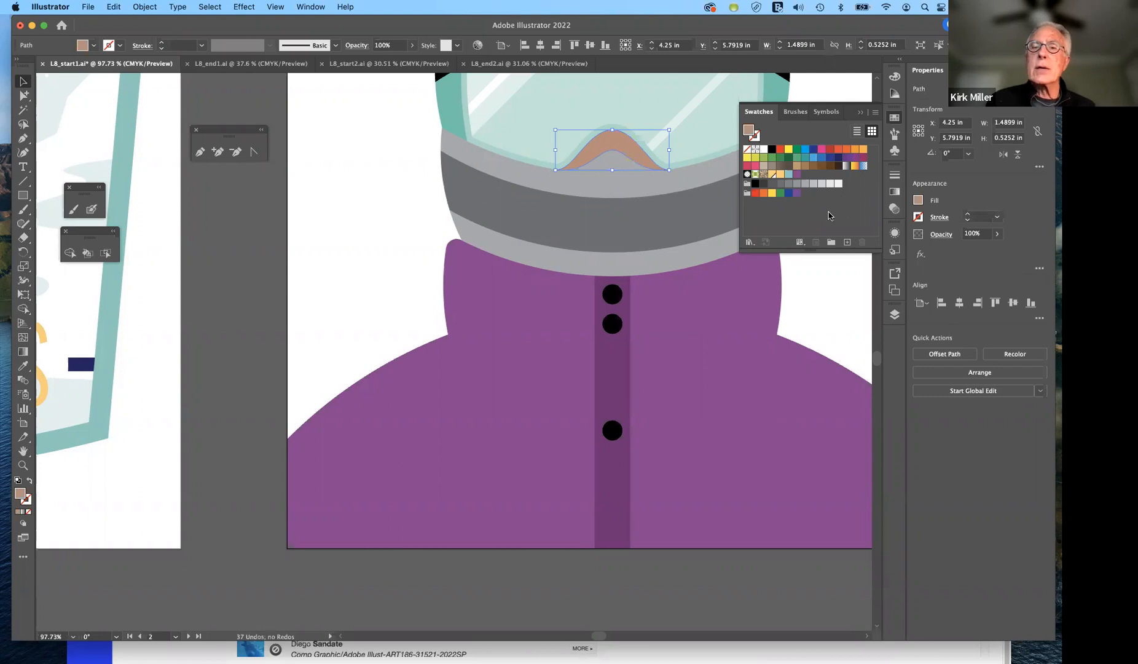
left_click(828, 300)
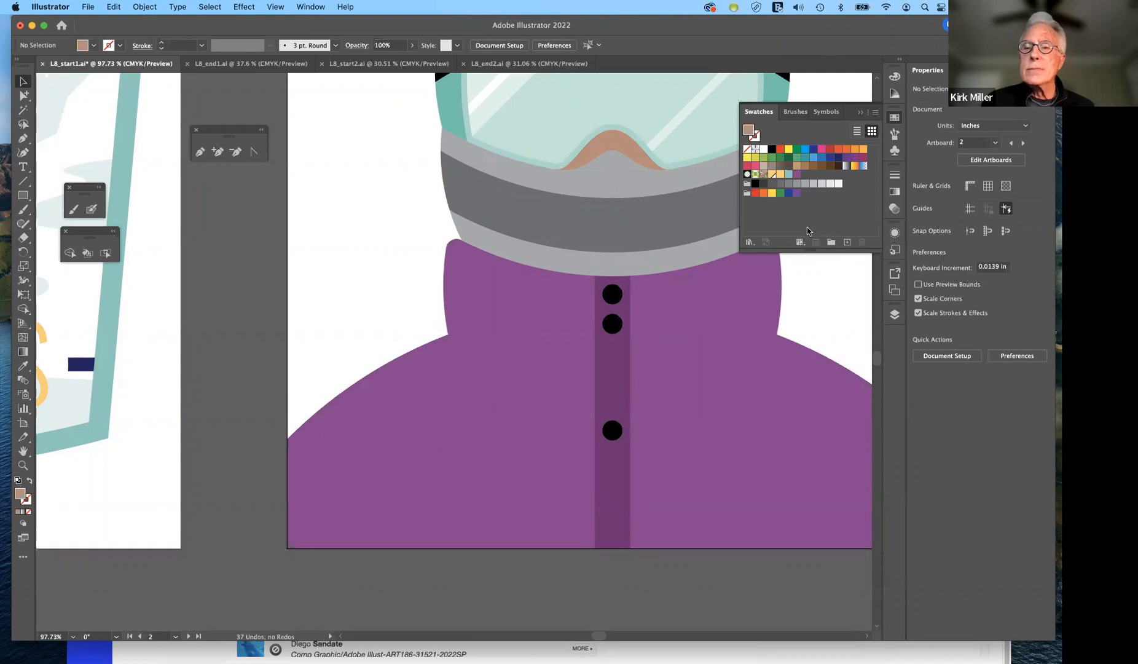
- Open the PANTONE+ CMYK Coated color book and search it for 7562 c
left_click(749, 242)
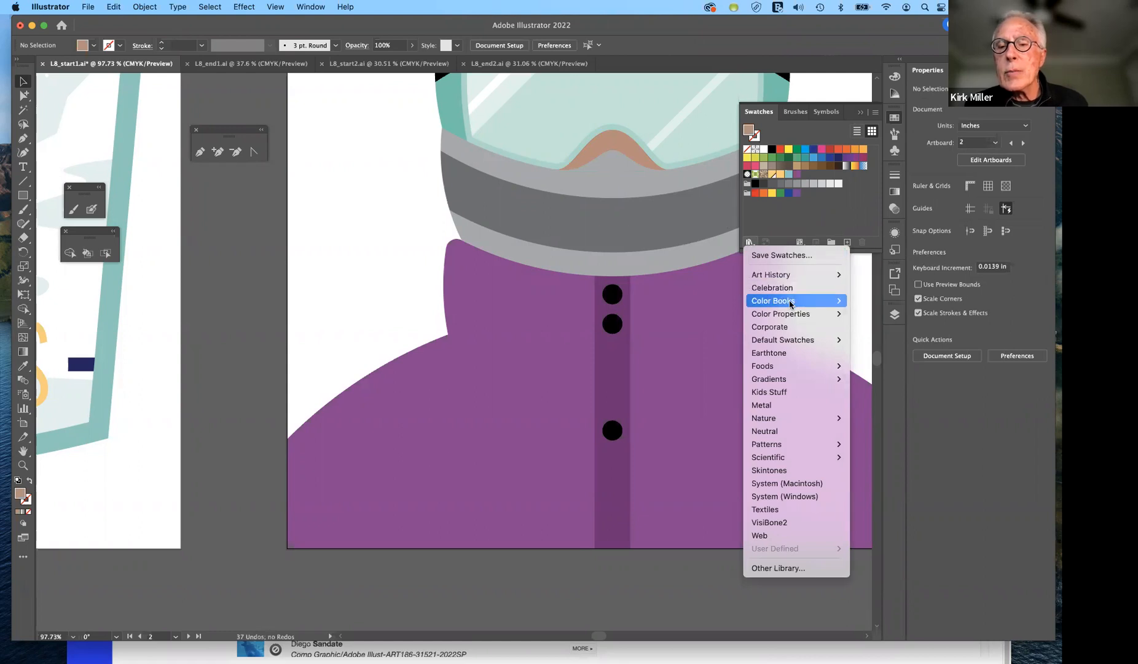
mouse_move(791, 303)
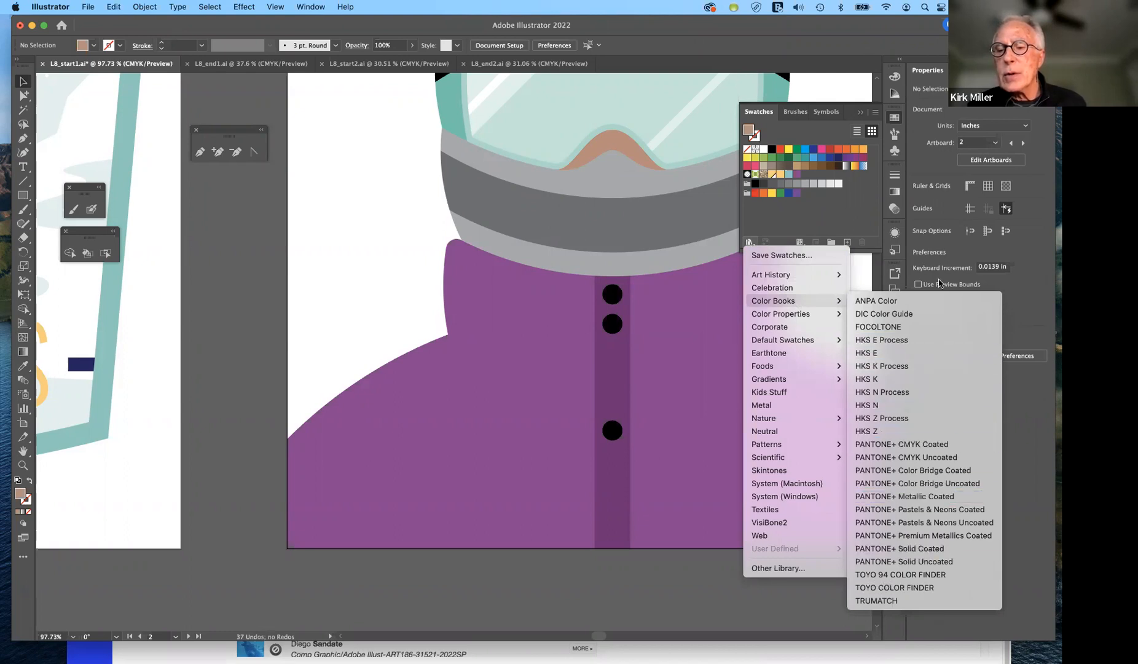
left_click(898, 447)
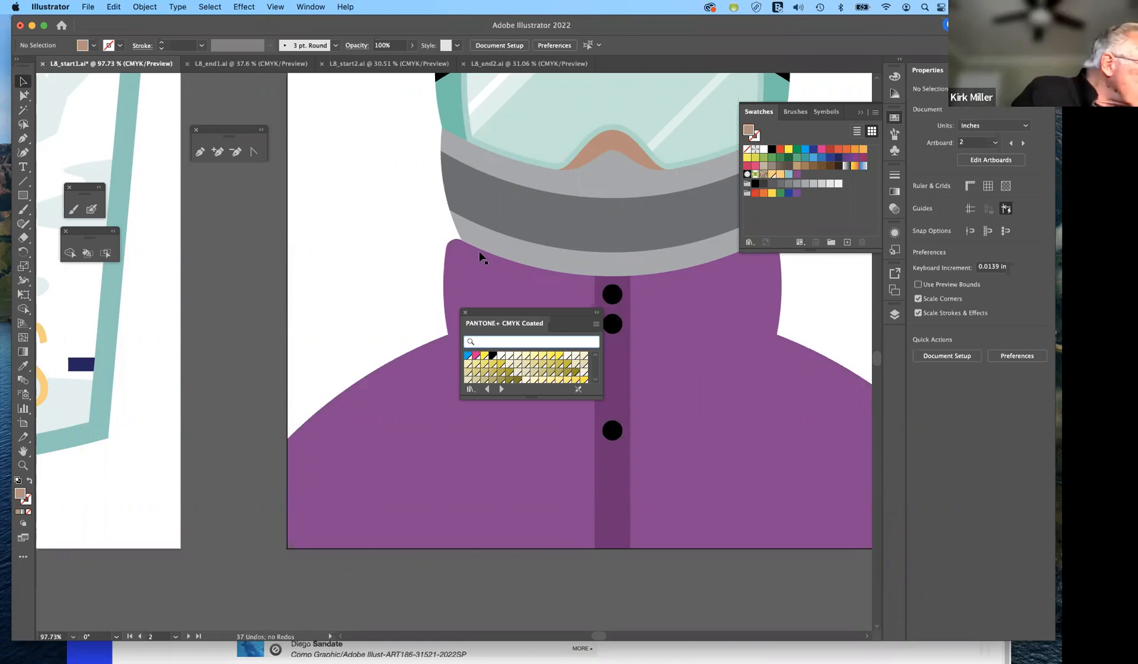
type("7562")
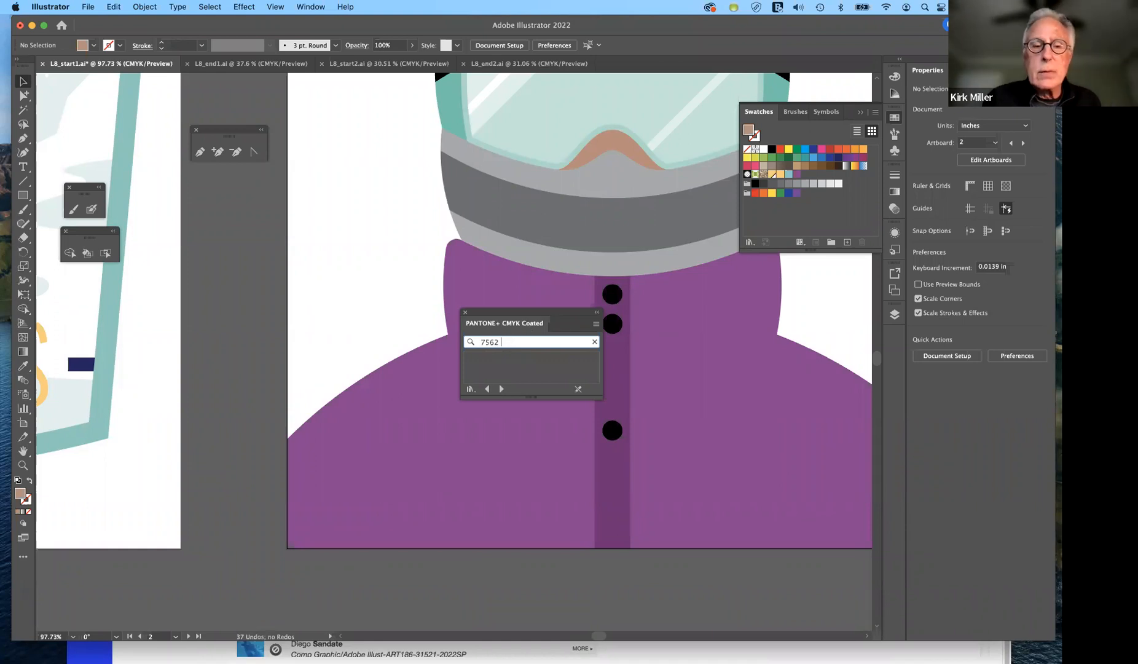
type("c")
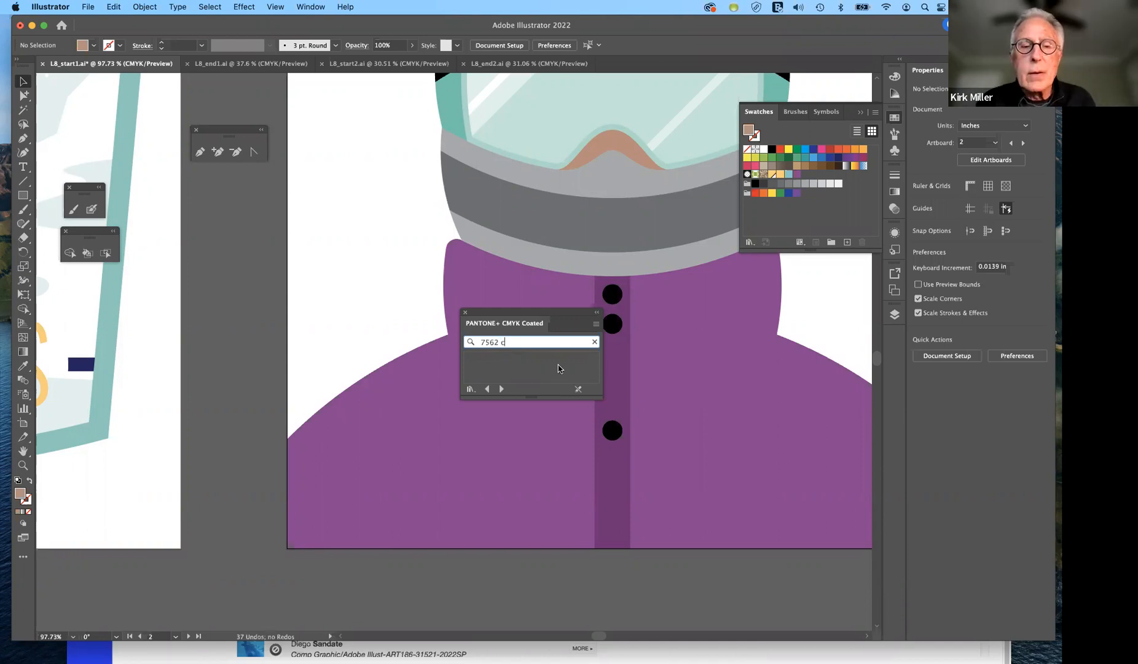
key("Return")
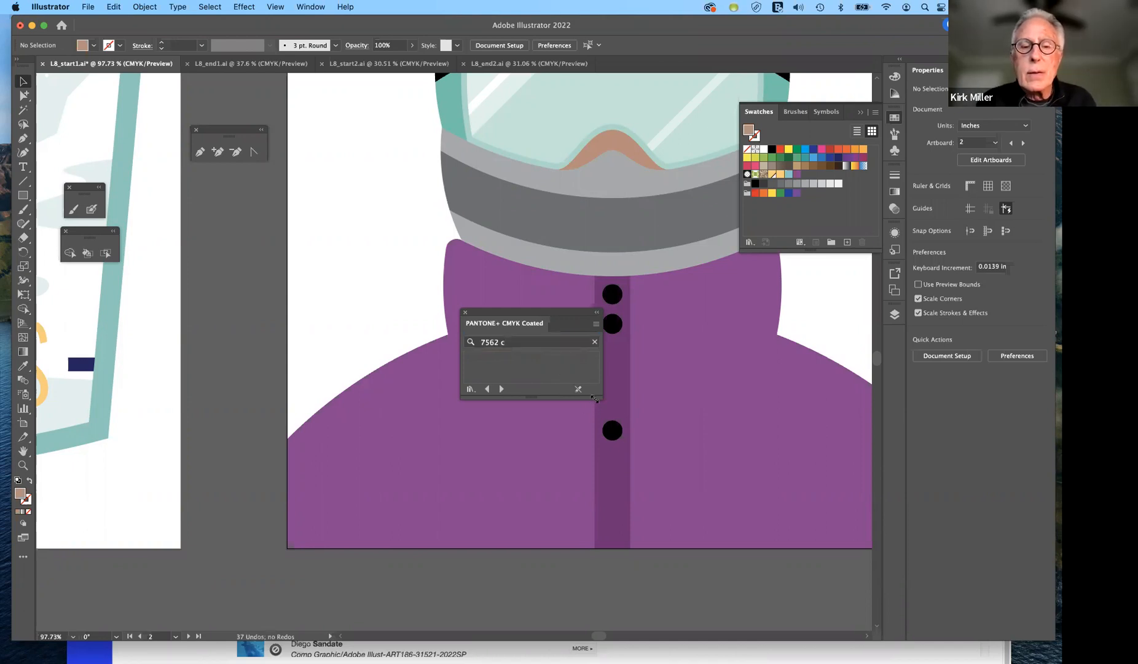
- Enlarge the PANTONE+ CMYK Coated library to repeat the search for 7562, and close the library
left_click_drag(591, 424, 579, 425)
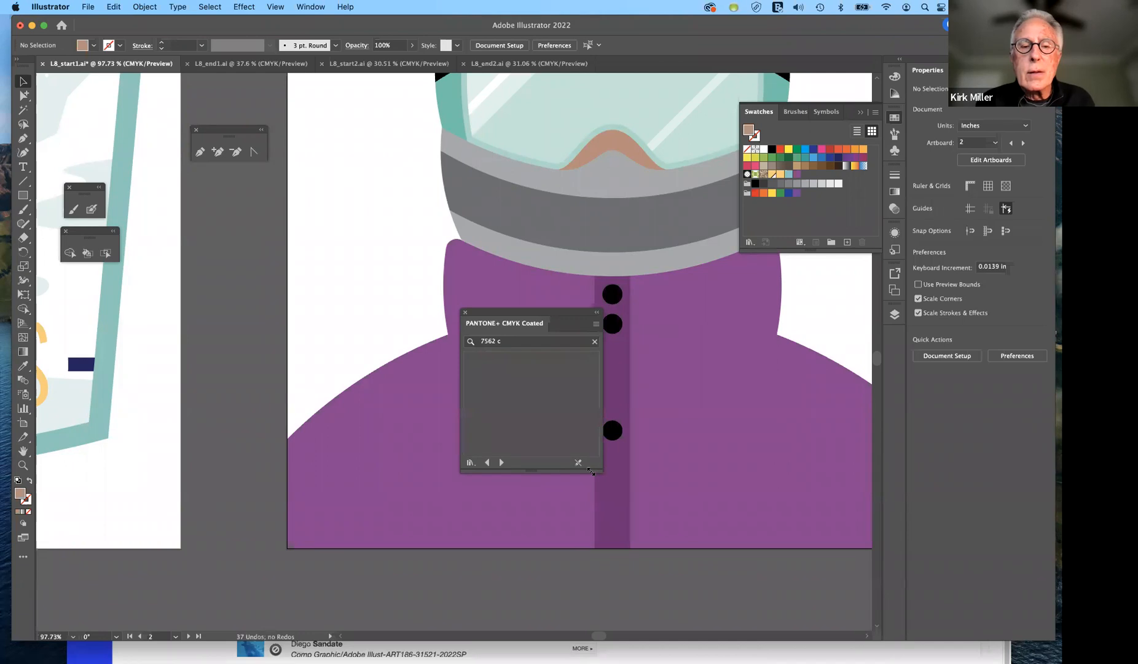
left_click(522, 341)
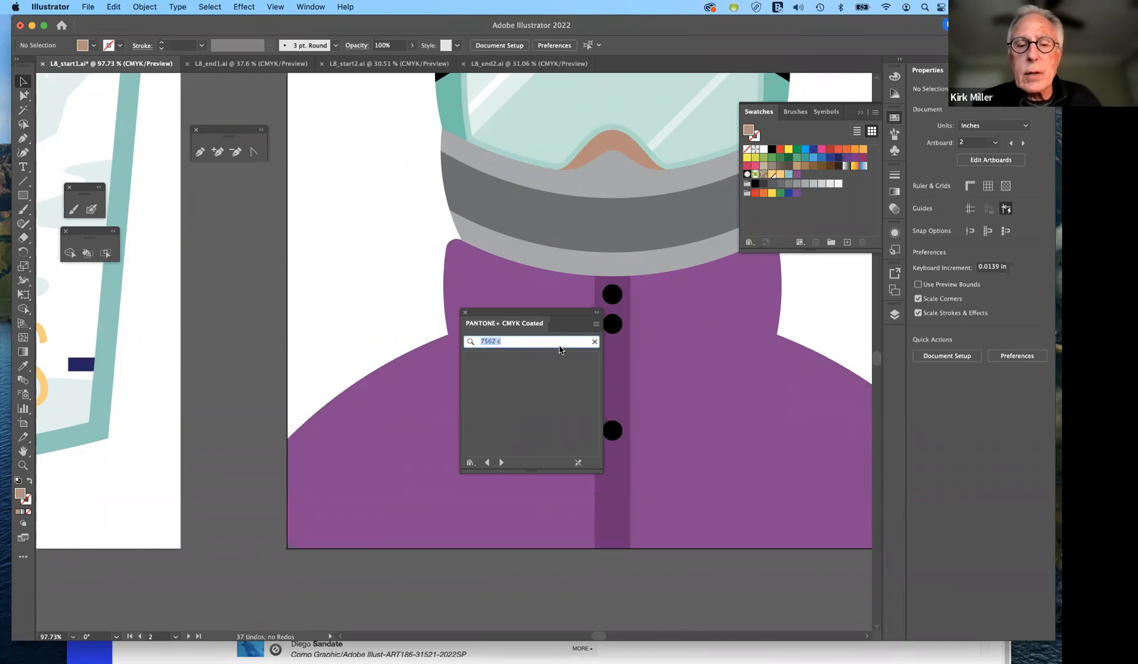
left_click(594, 341)
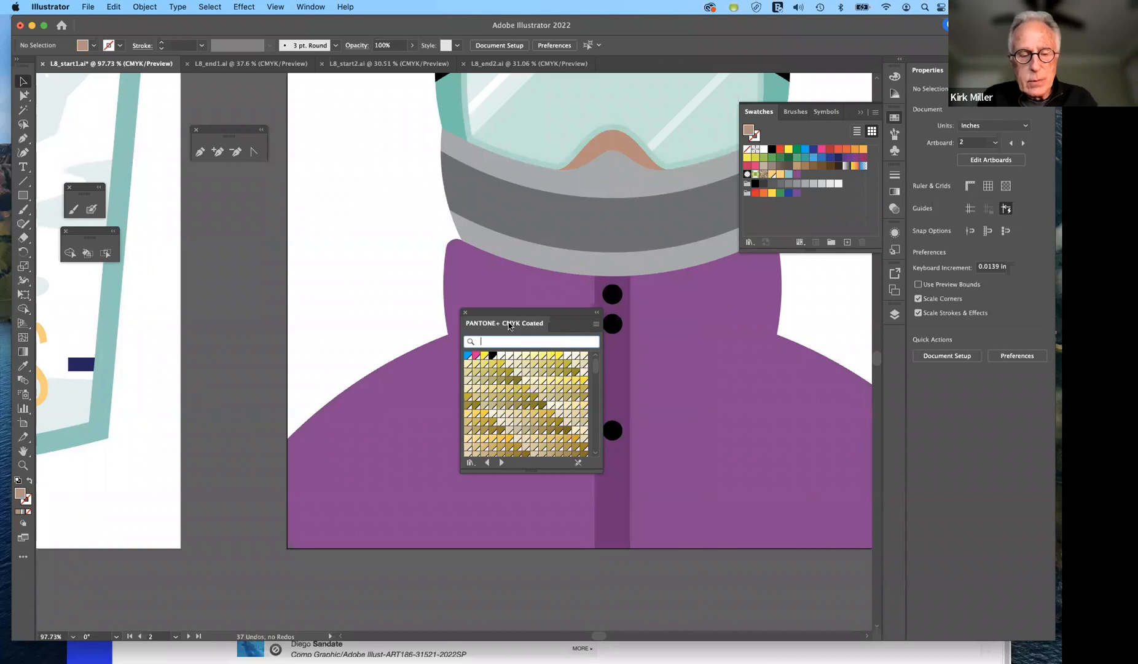
type("75")
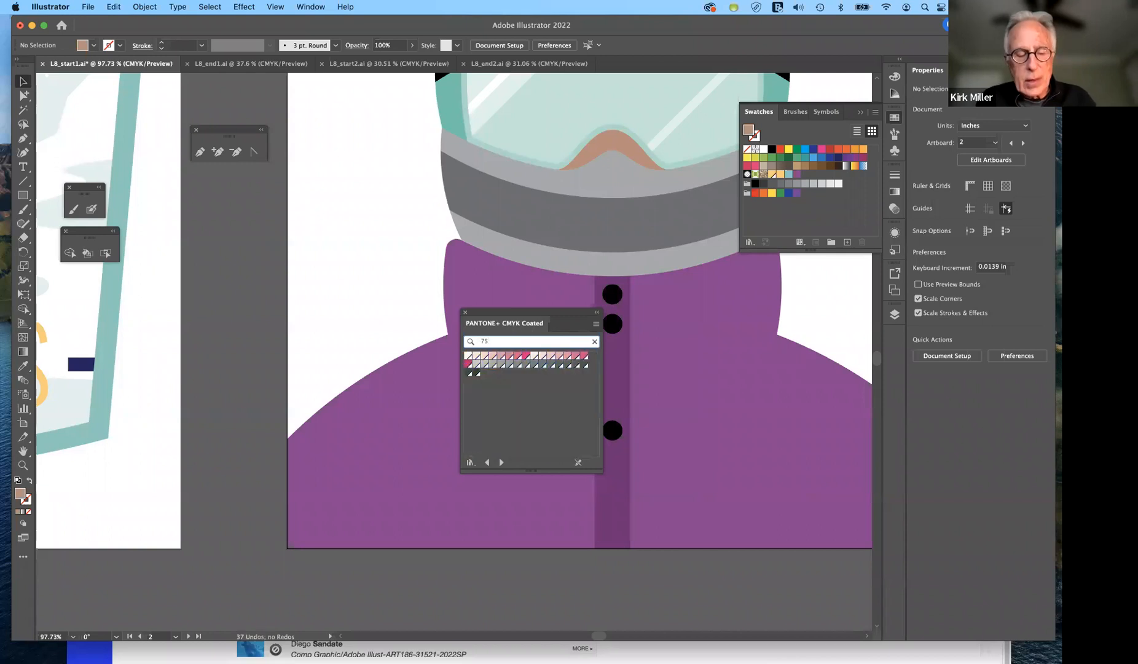
type("6")
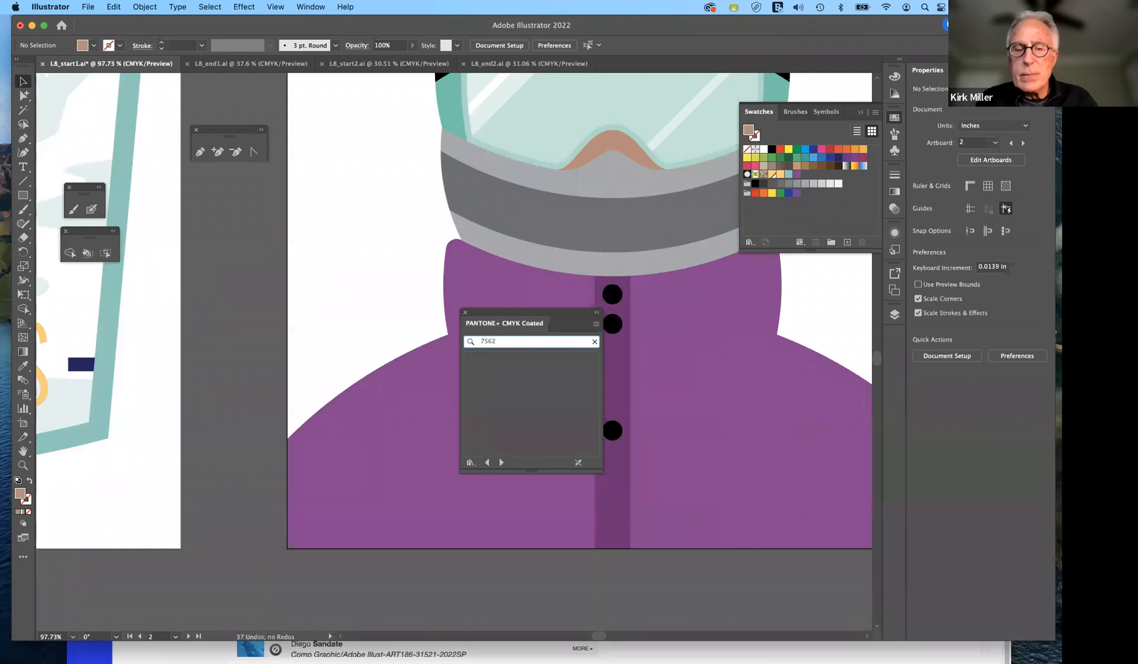
key("BackSpace")
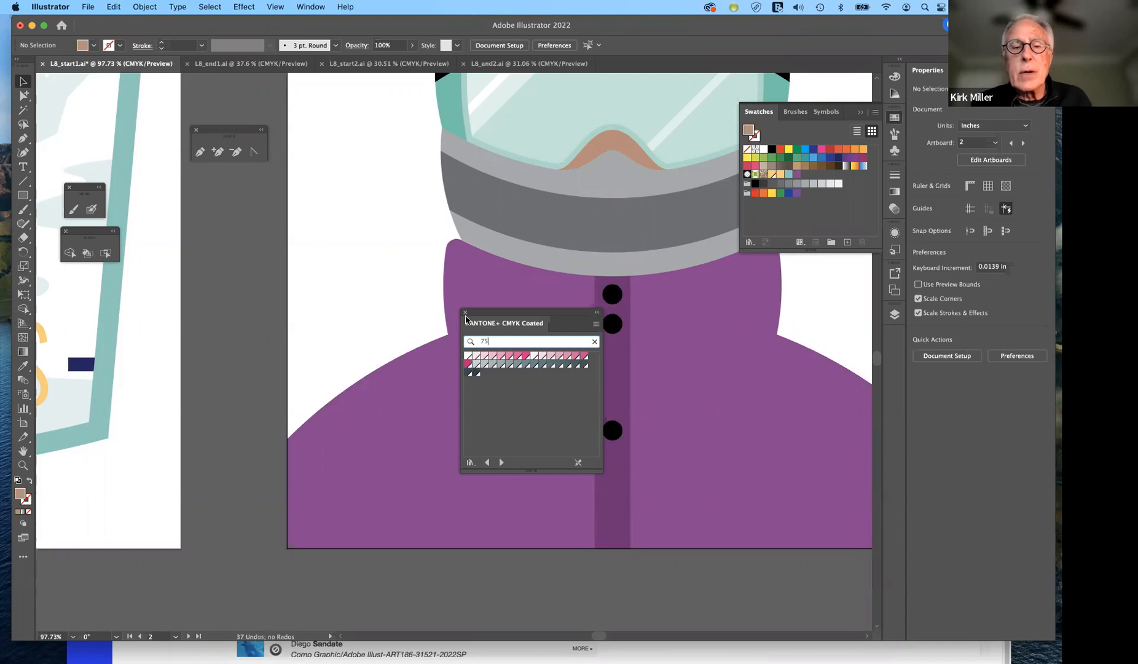
left_click(465, 314)
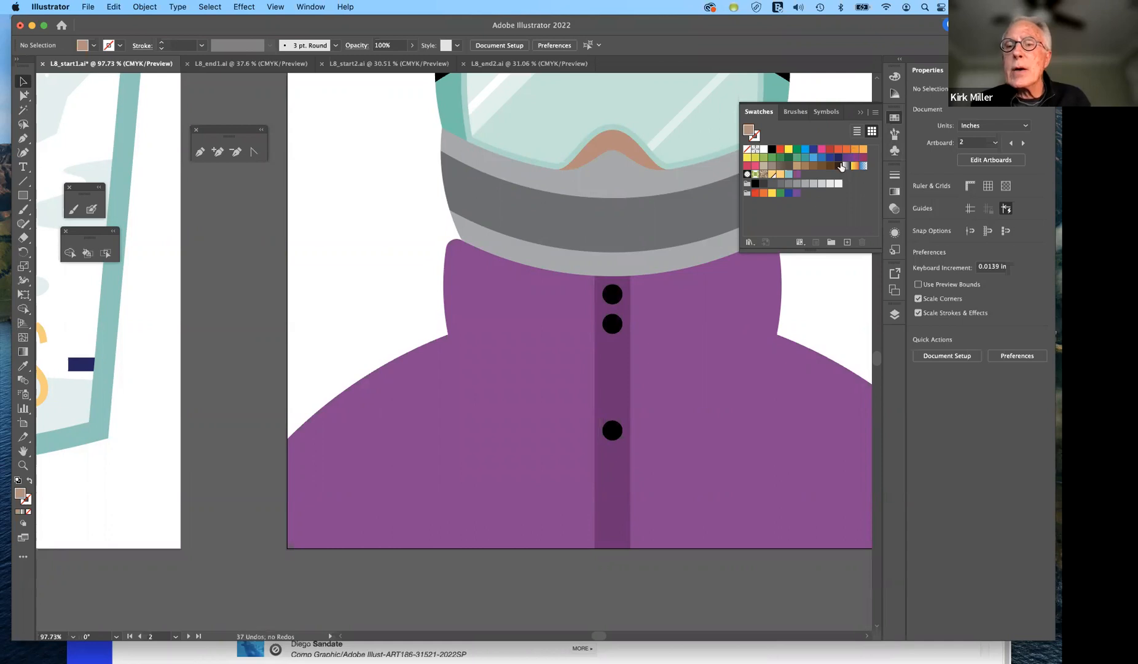
left_click(749, 242)
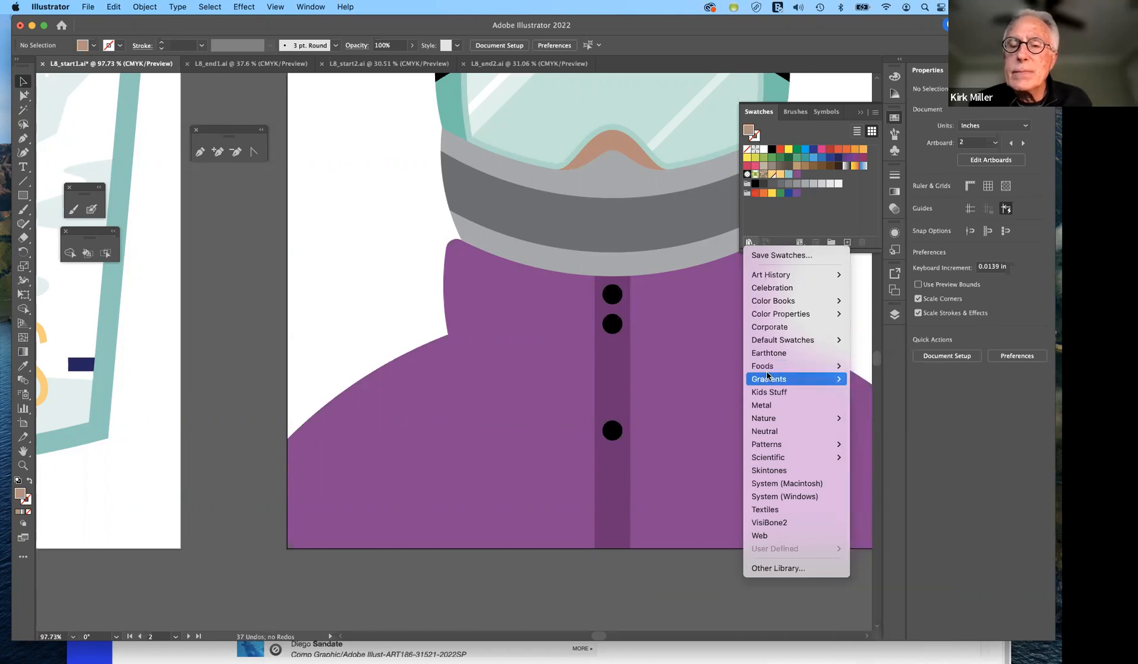
mouse_move(767, 372)
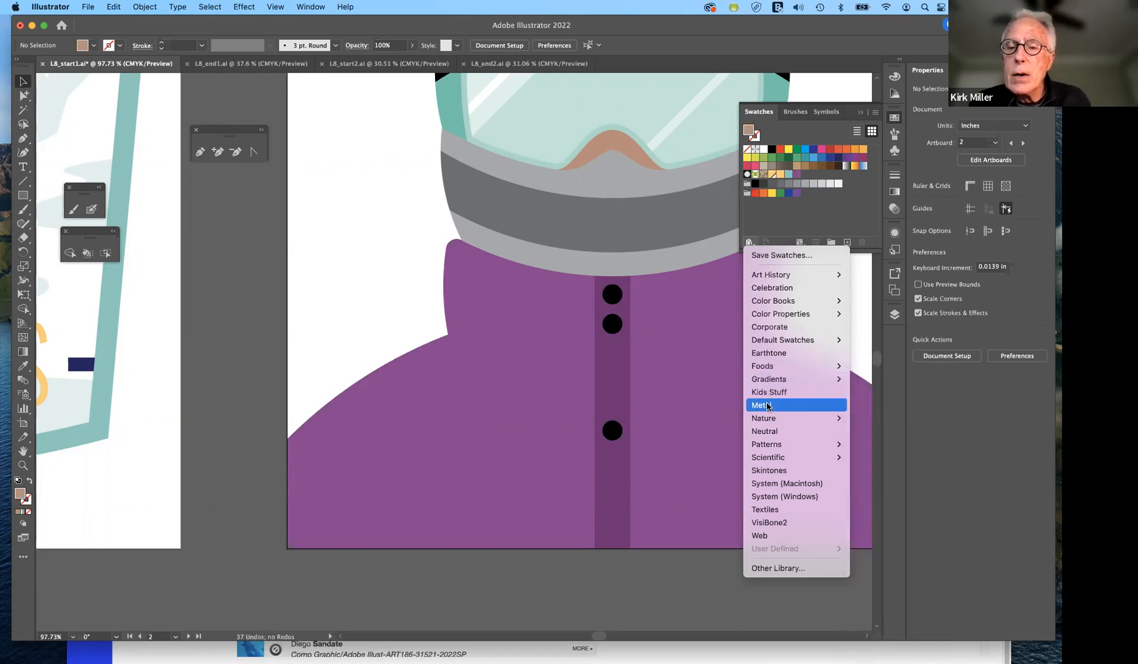
mouse_move(787, 416)
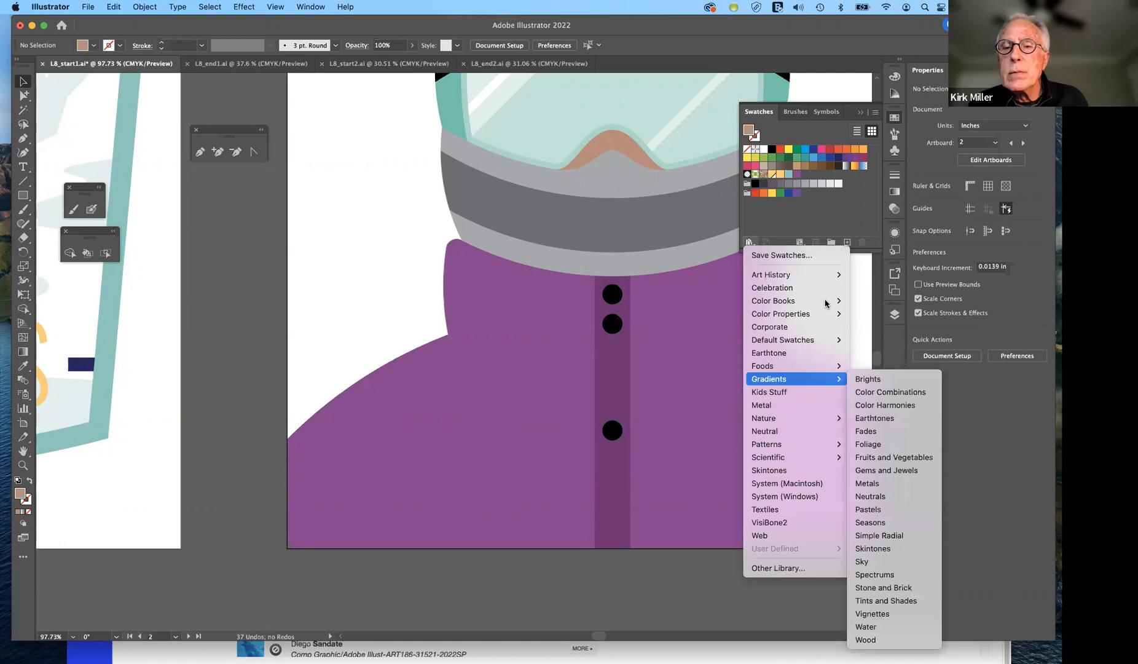
left_click(858, 205)
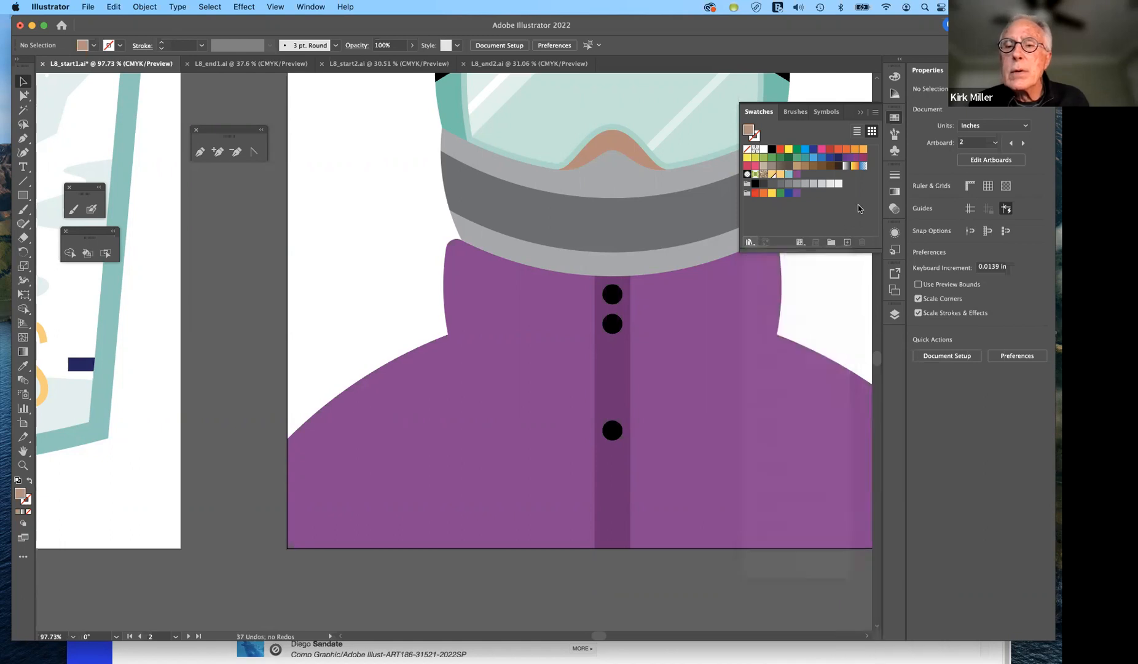
- Open the PANTONE+ CMYK Coated color book, clear its search filter, and pick an orange color to add to the document swatches
left_click(748, 243)
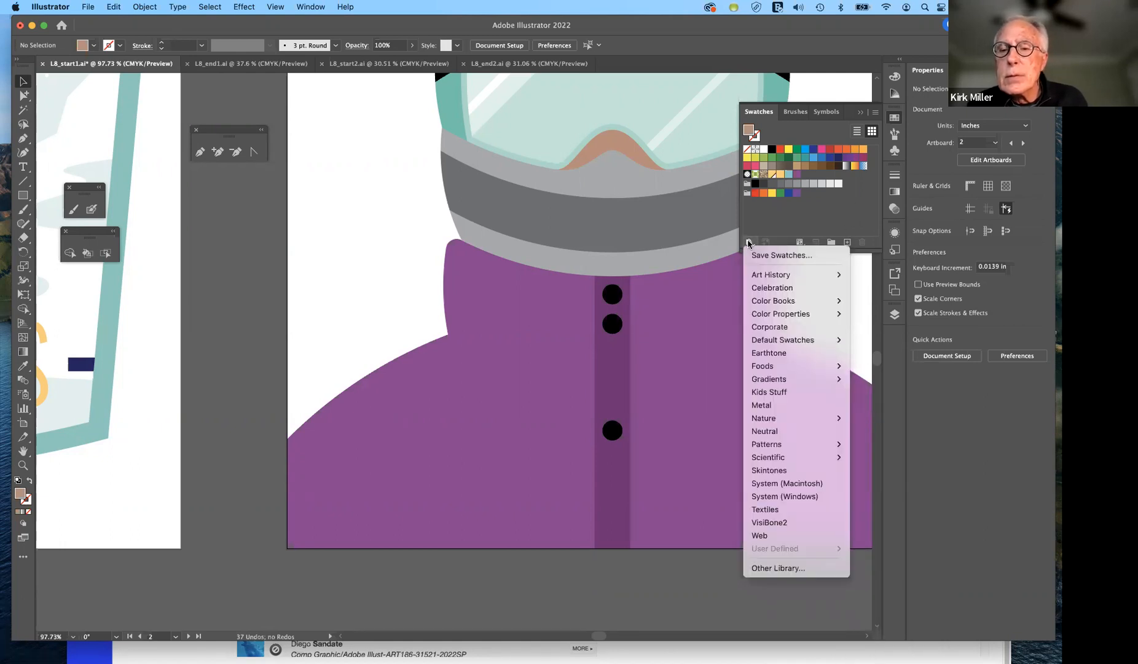
mouse_move(781, 308)
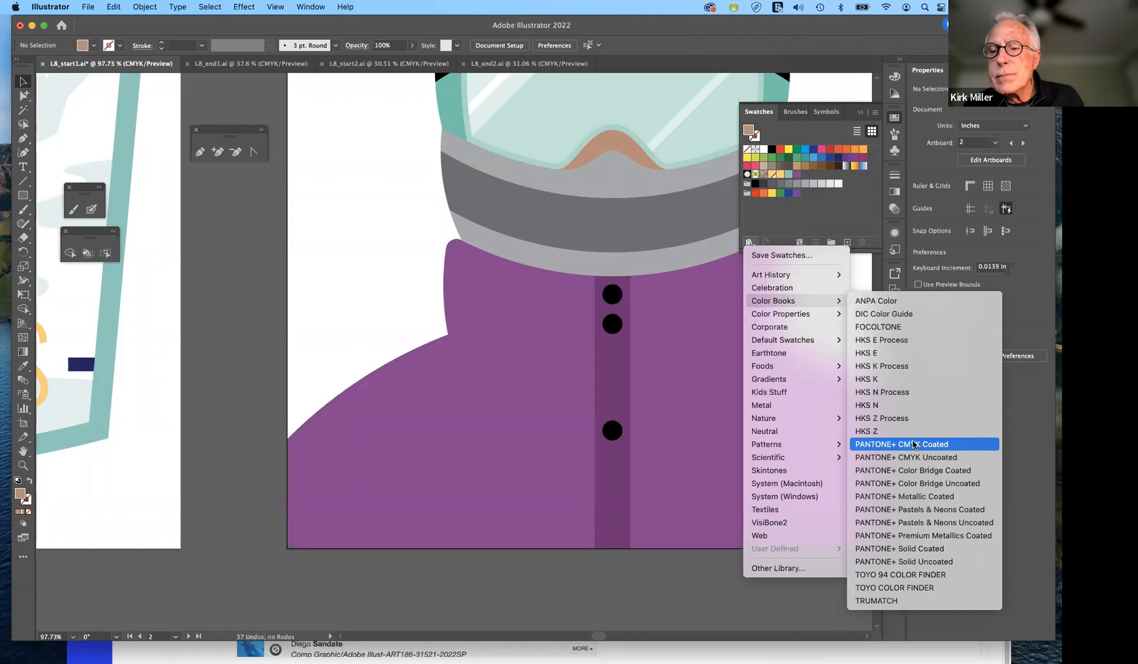
left_click(888, 447)
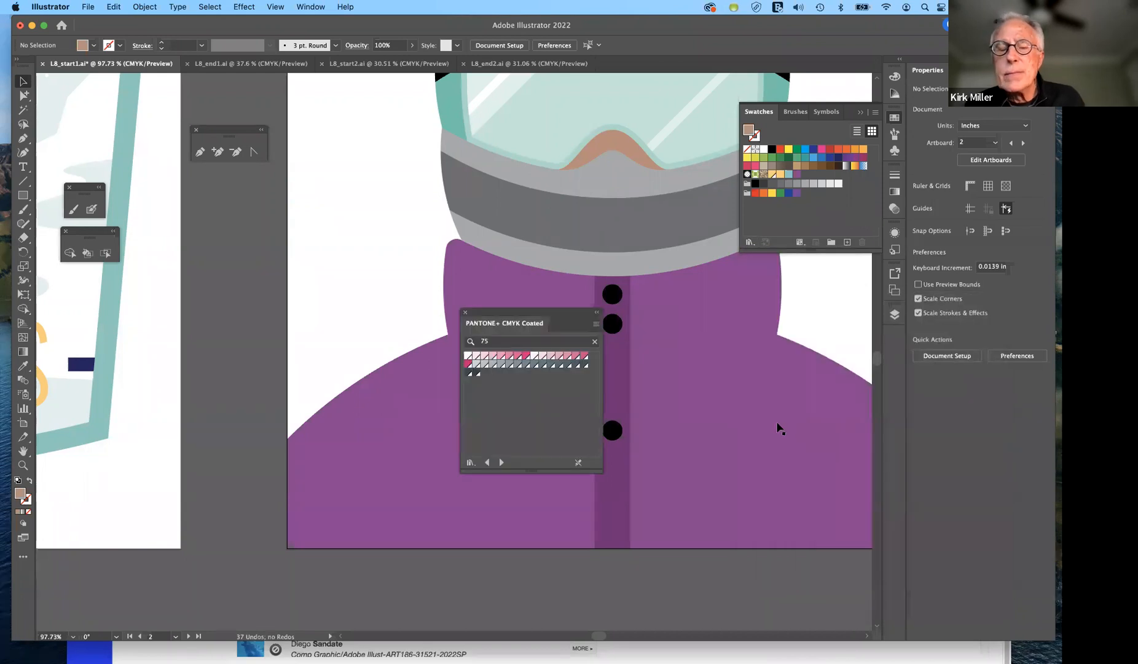
left_click(504, 341)
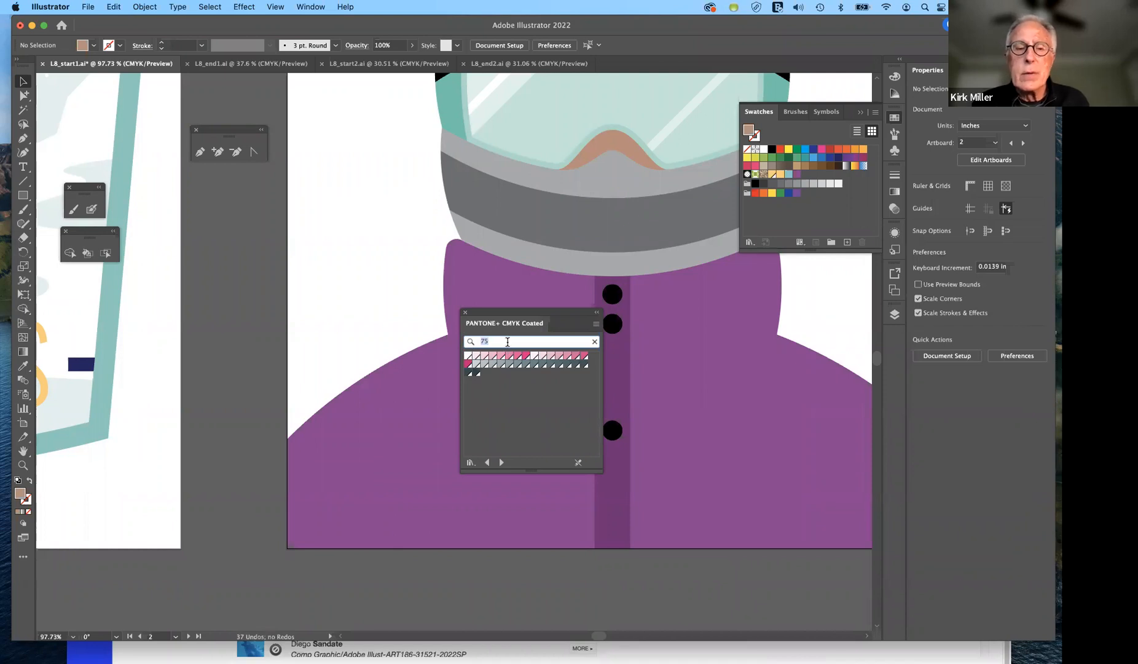
key("BackSpace")
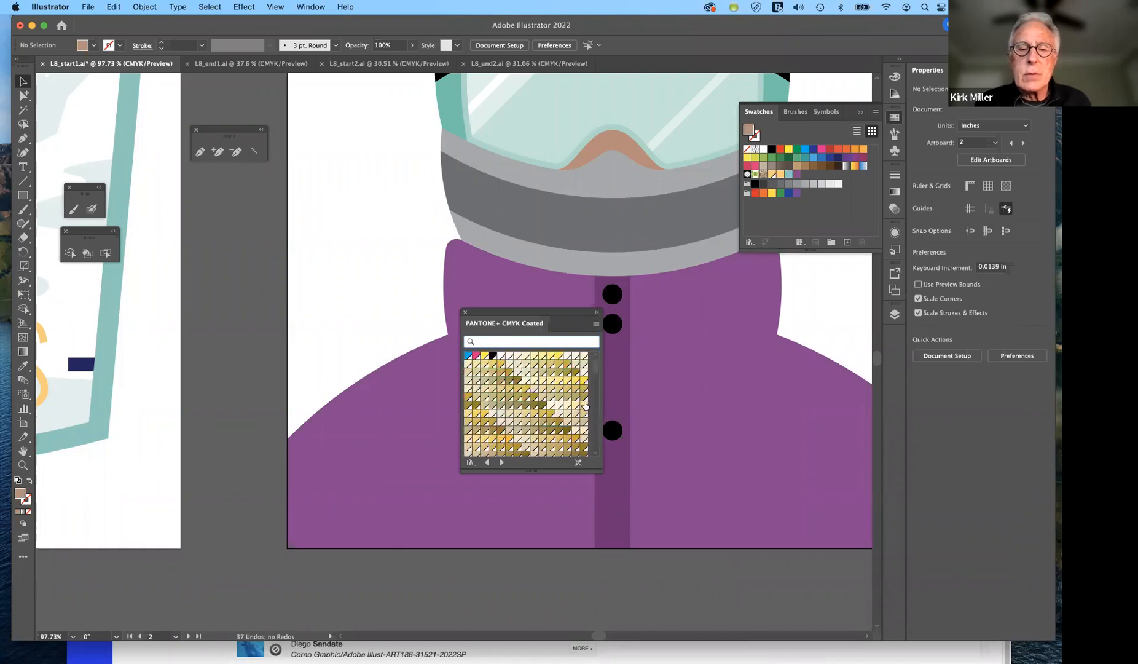
scroll(584, 407, "down", 5)
scroll(585, 407, "down", 3)
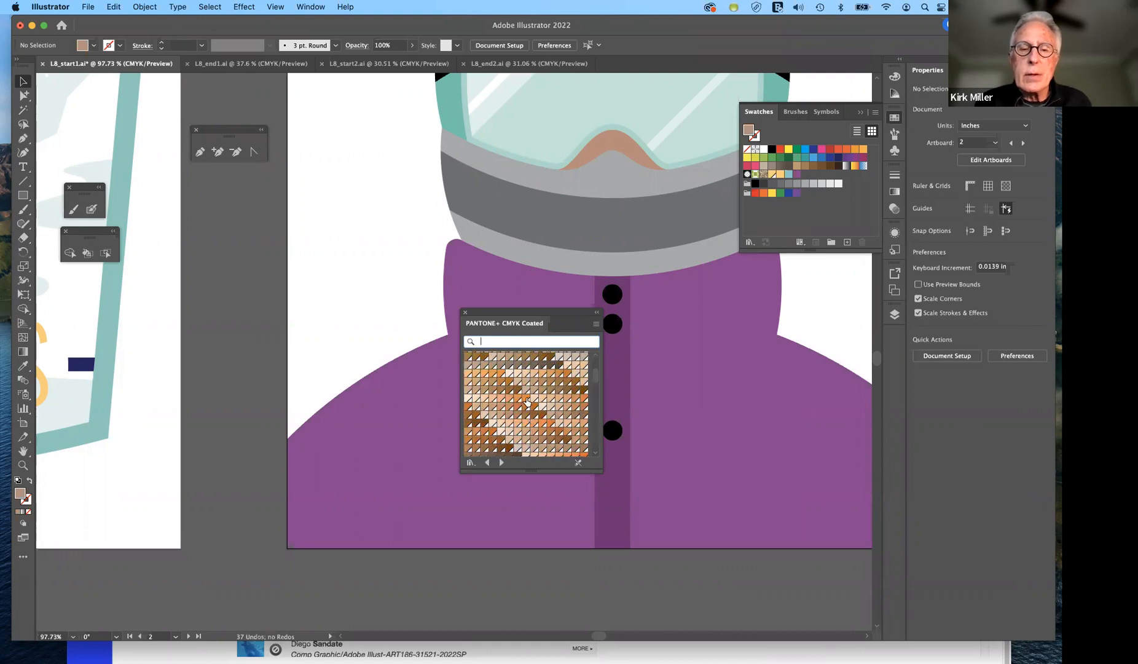
left_click(526, 399)
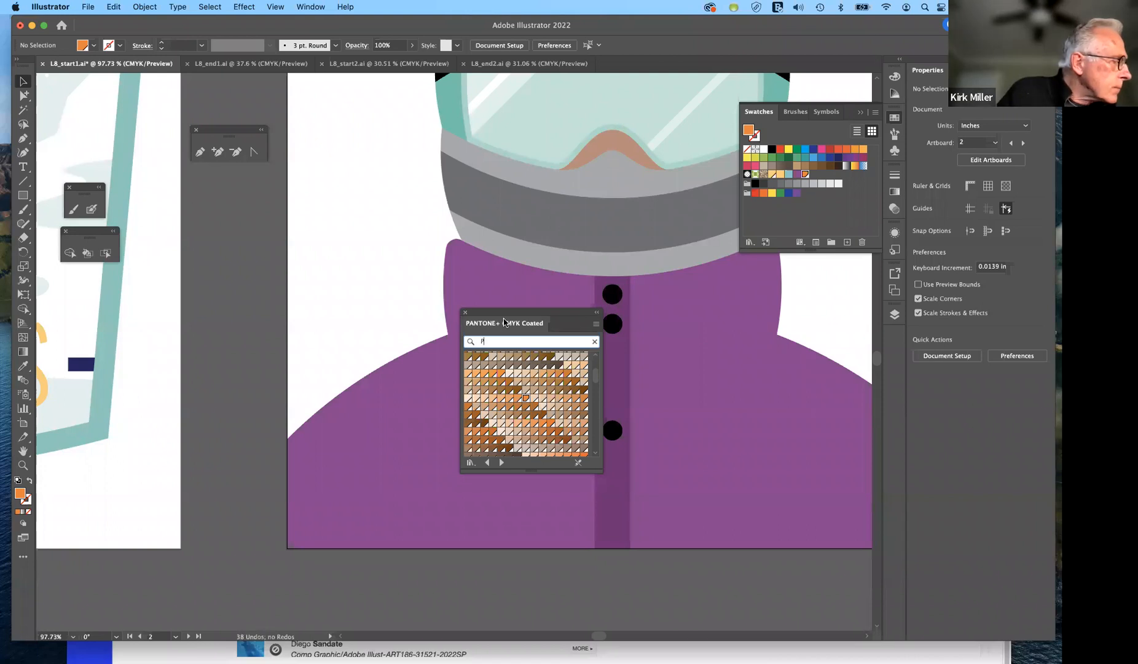
- Search the PANTONE+ CMYK Coated library for pantone 6572 c, shorten the query to 6572C, and clear the search
key("BackSpace")
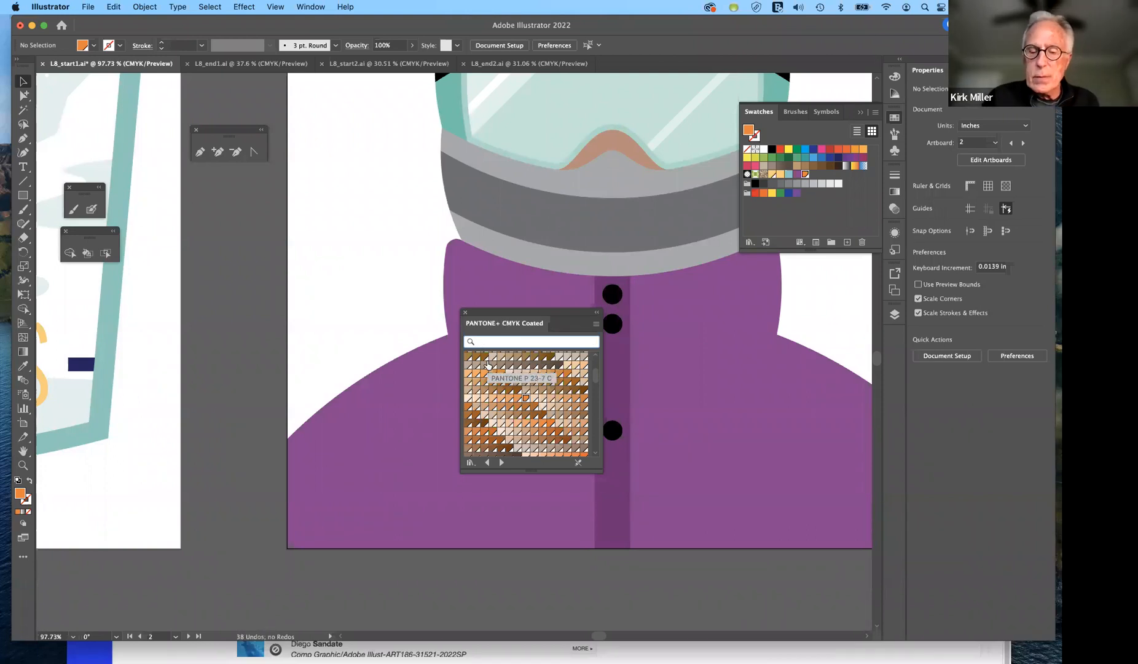
type("P")
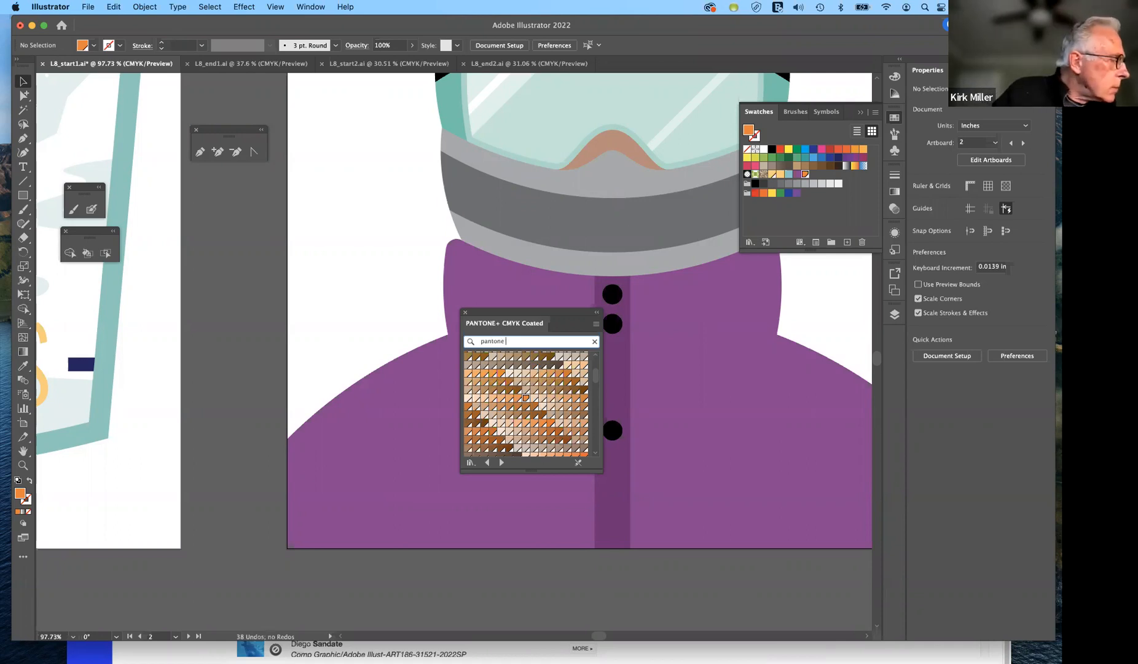
type("6572 c")
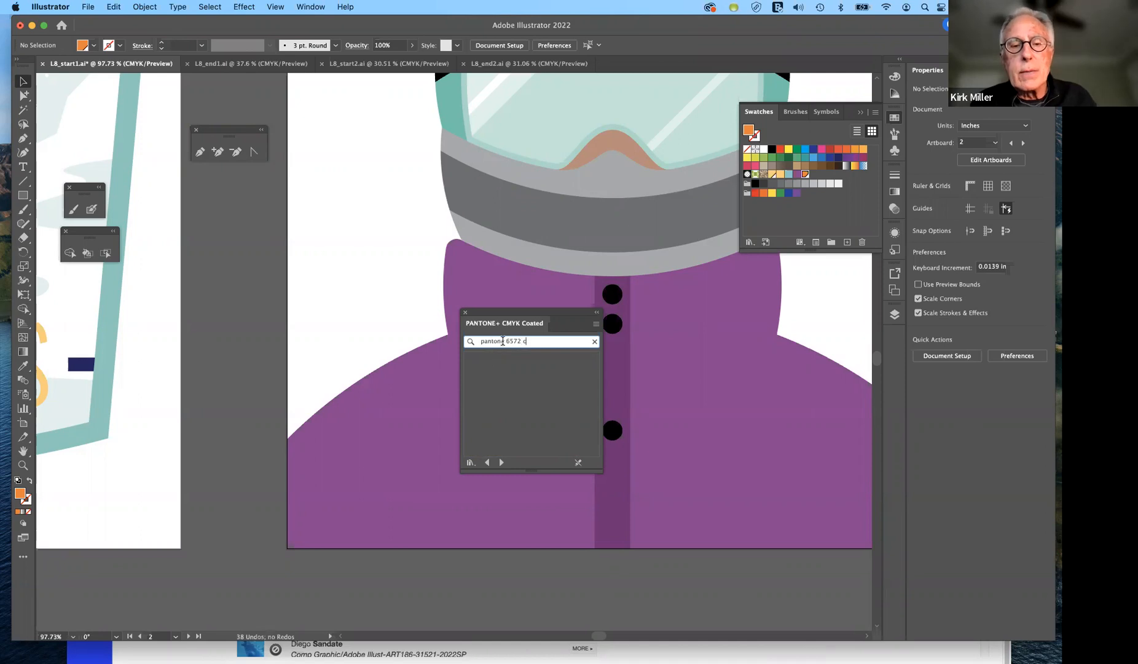
left_click_drag(505, 340, 470, 339)
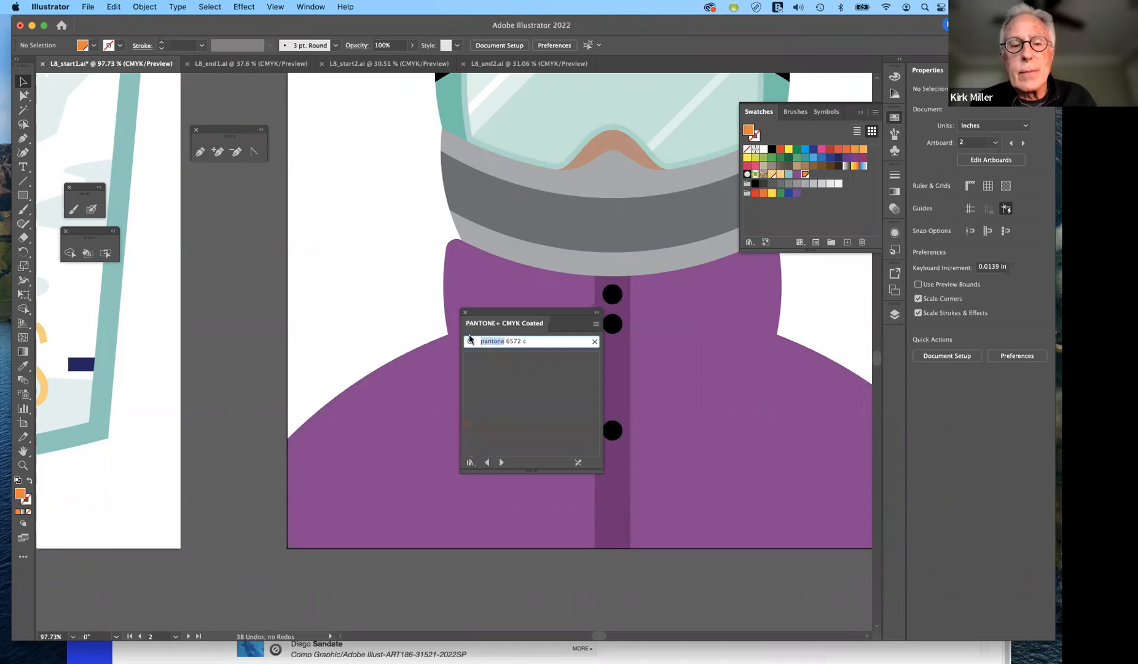
key("BackSpace")
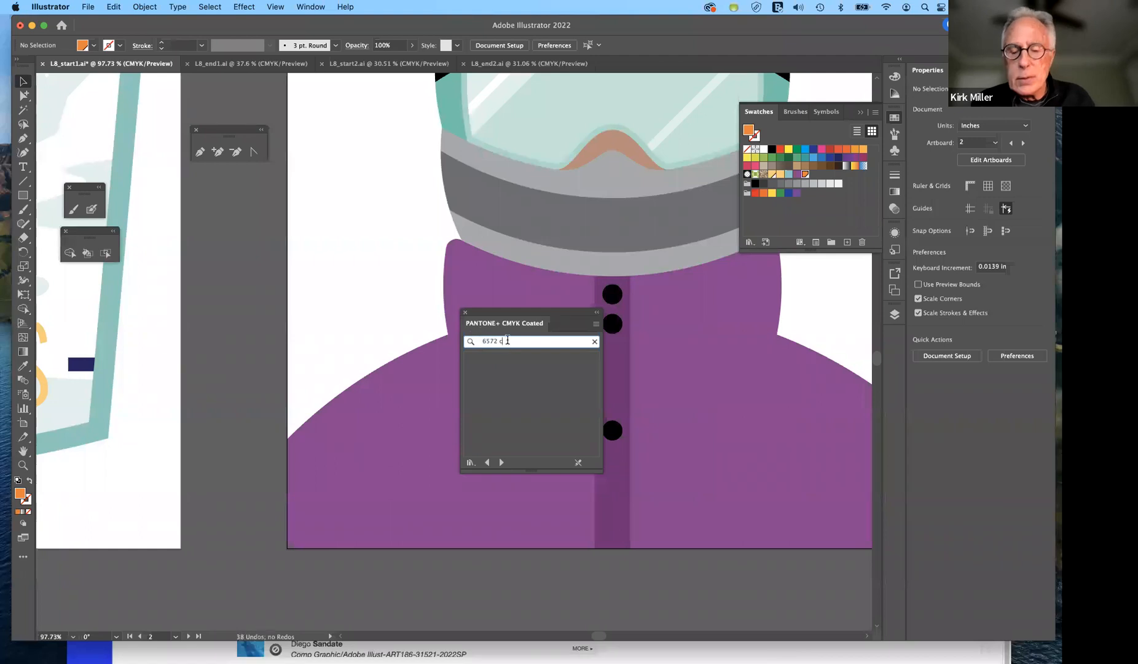
type("C")
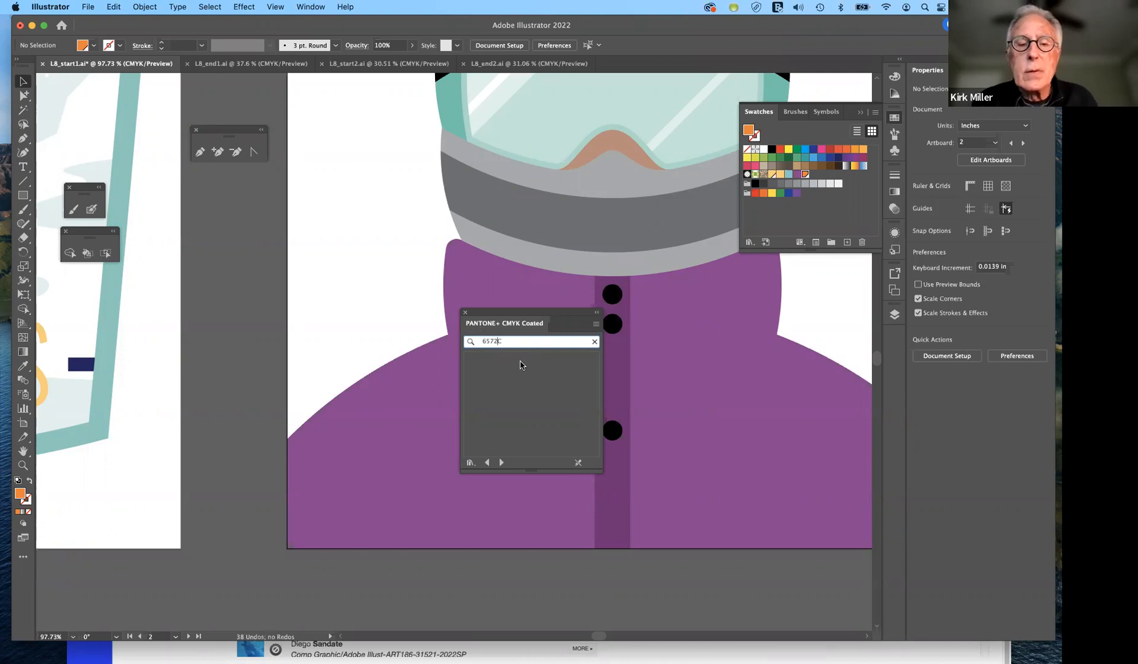
left_click(595, 342)
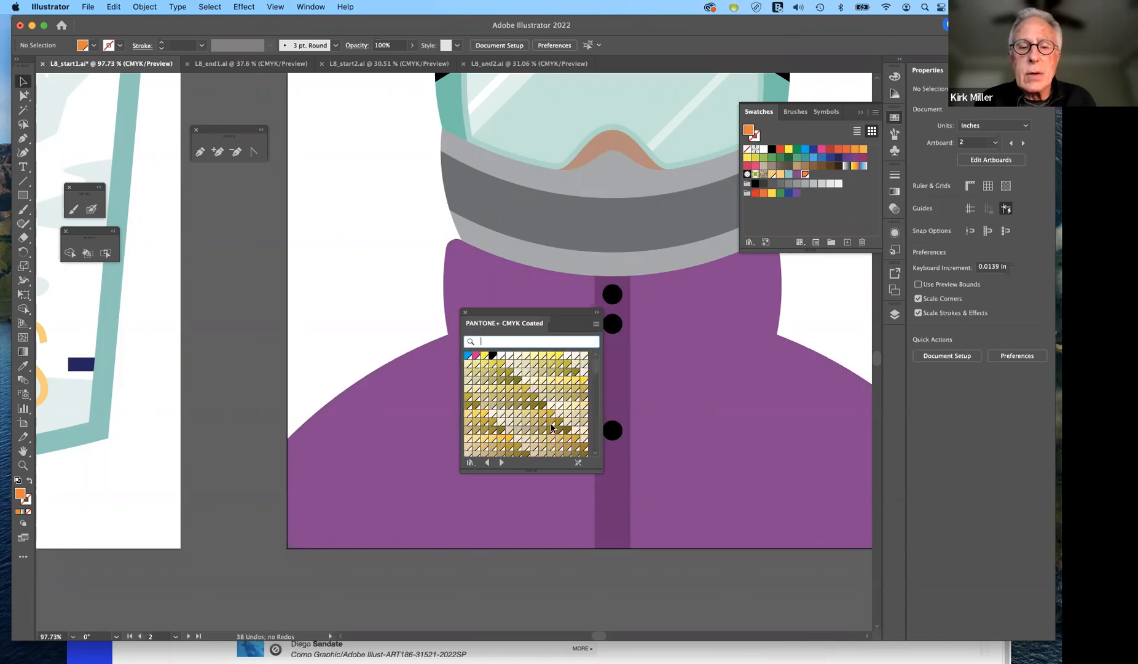
- Search the PANTONE+ CMYK Coated library for 7562 and clear the search
scroll(551, 427, "down", 5)
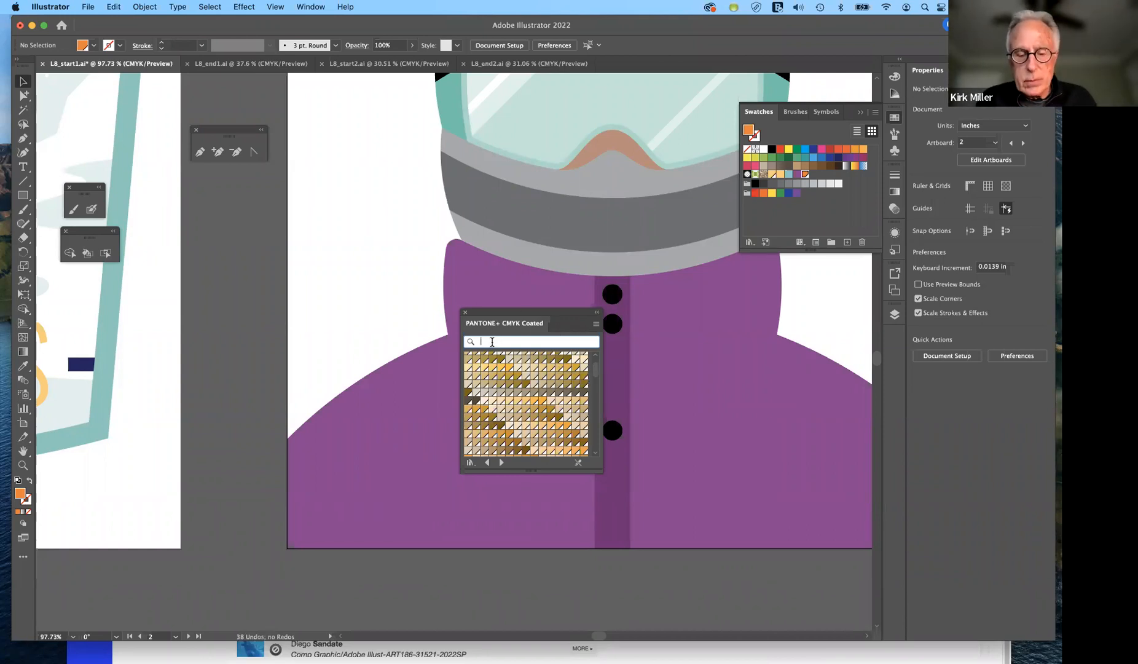
type("75")
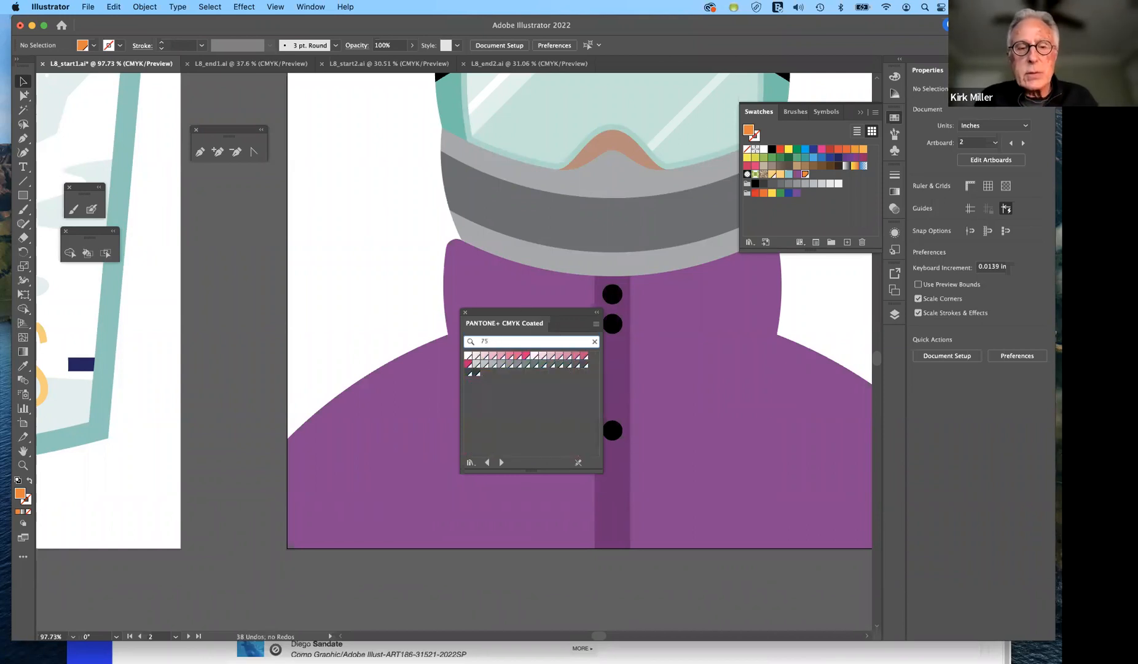
type("62")
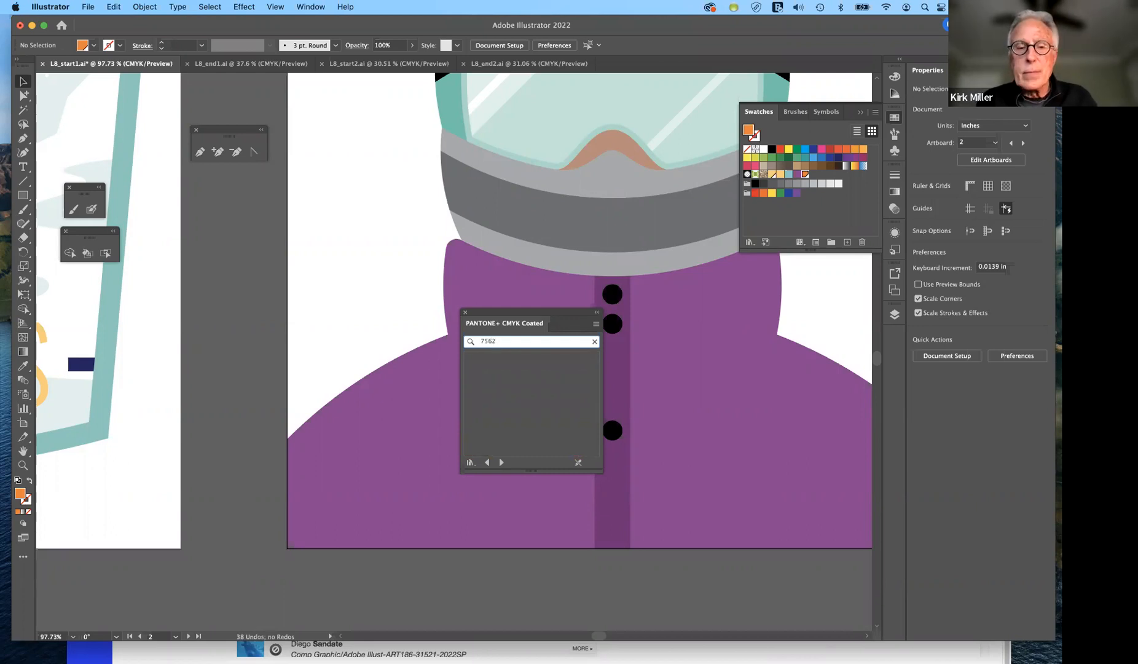
key("Return")
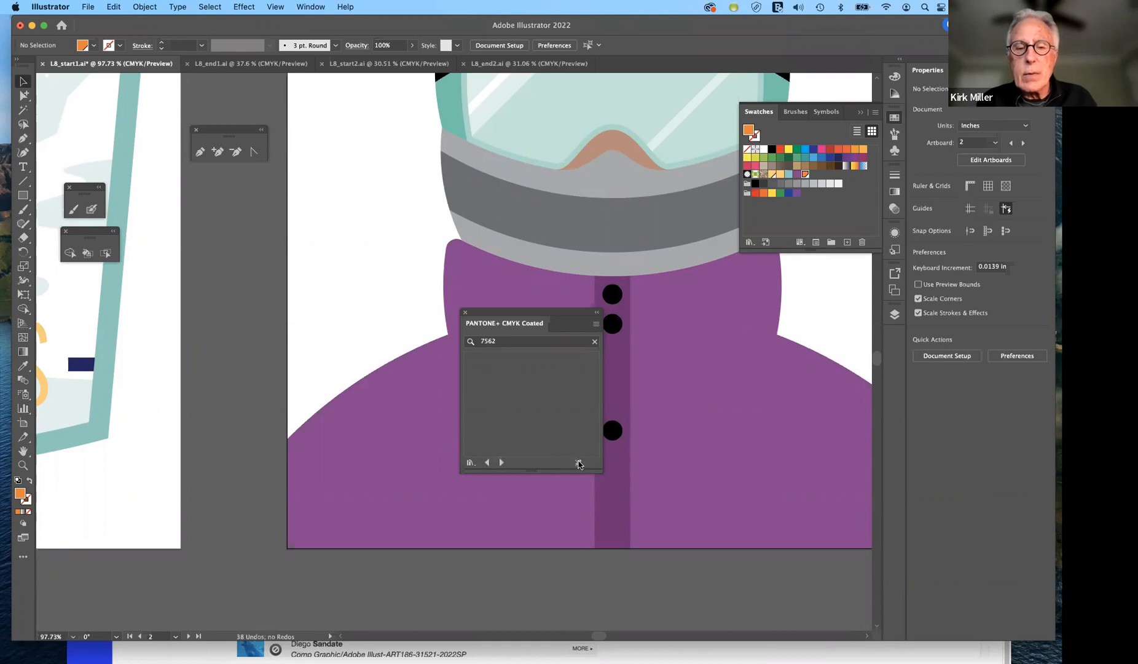
left_click(594, 342)
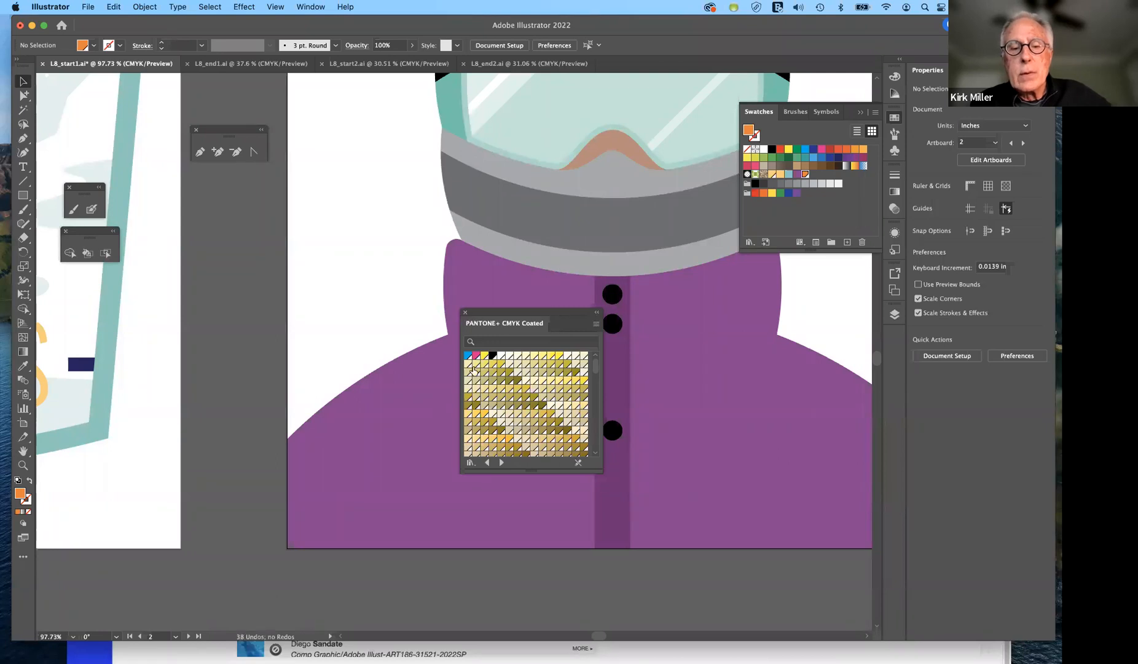
- Look through the available color books and choose PANTONE+ CMYK Coated again
left_click(472, 465)
mouse_move(471, 466)
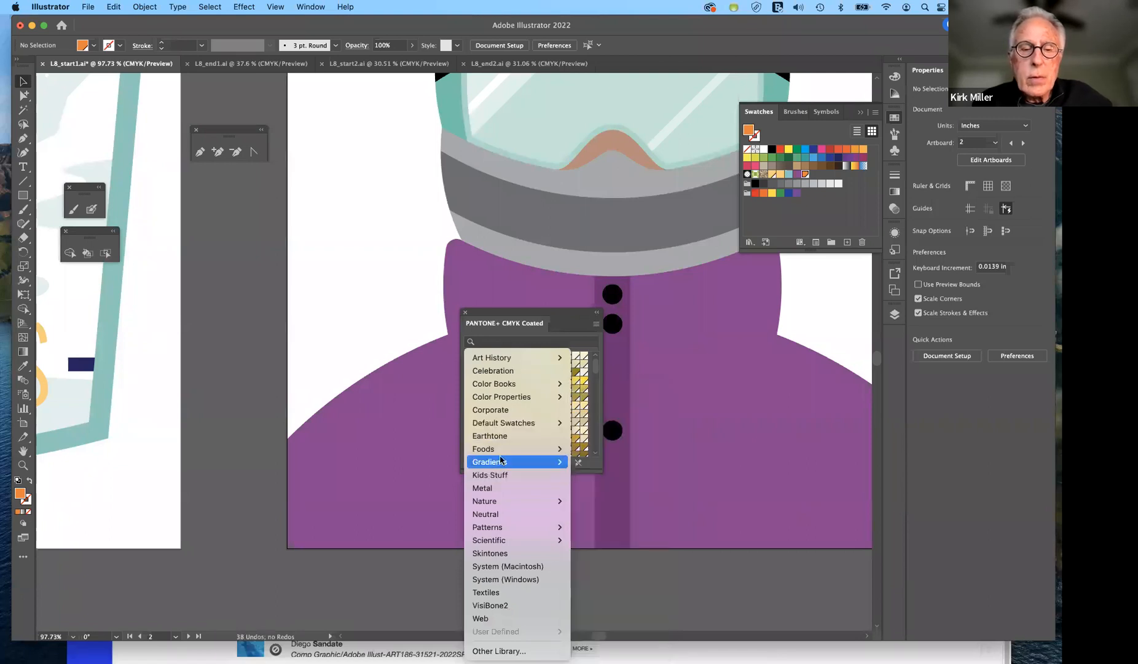
mouse_move(507, 426)
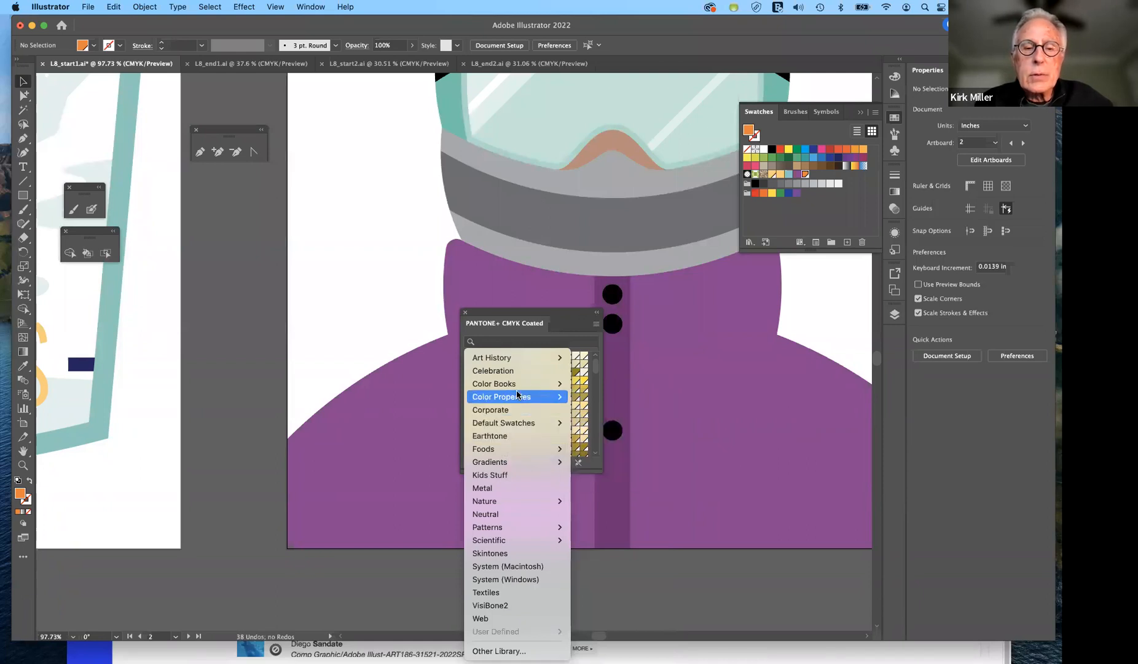
mouse_move(520, 387)
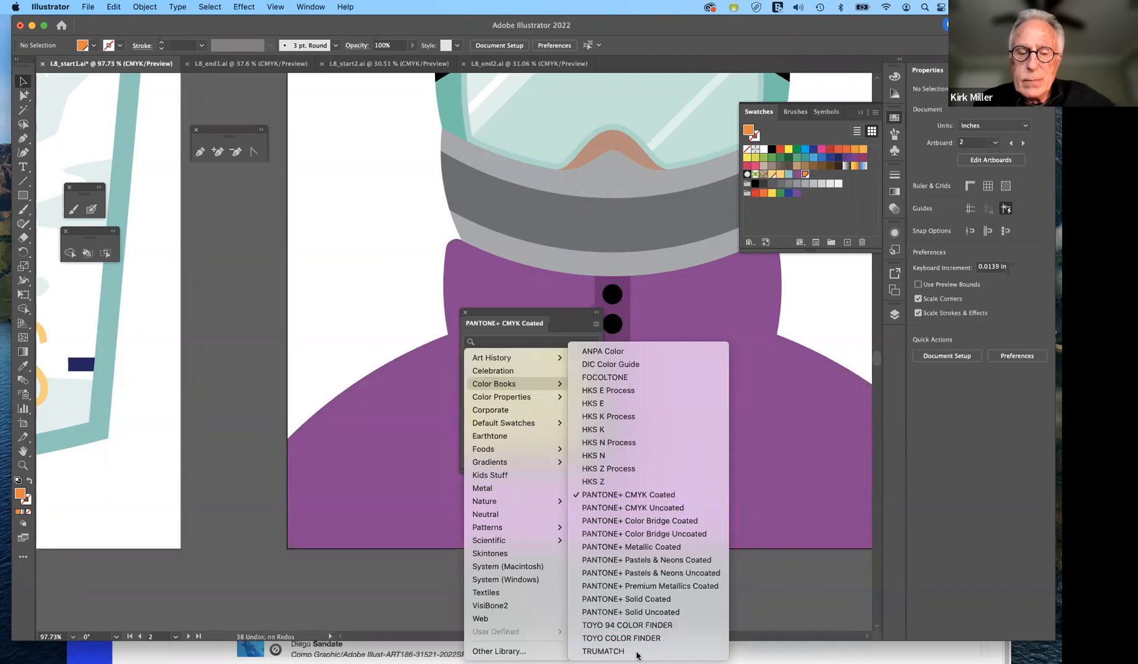
left_click(633, 496)
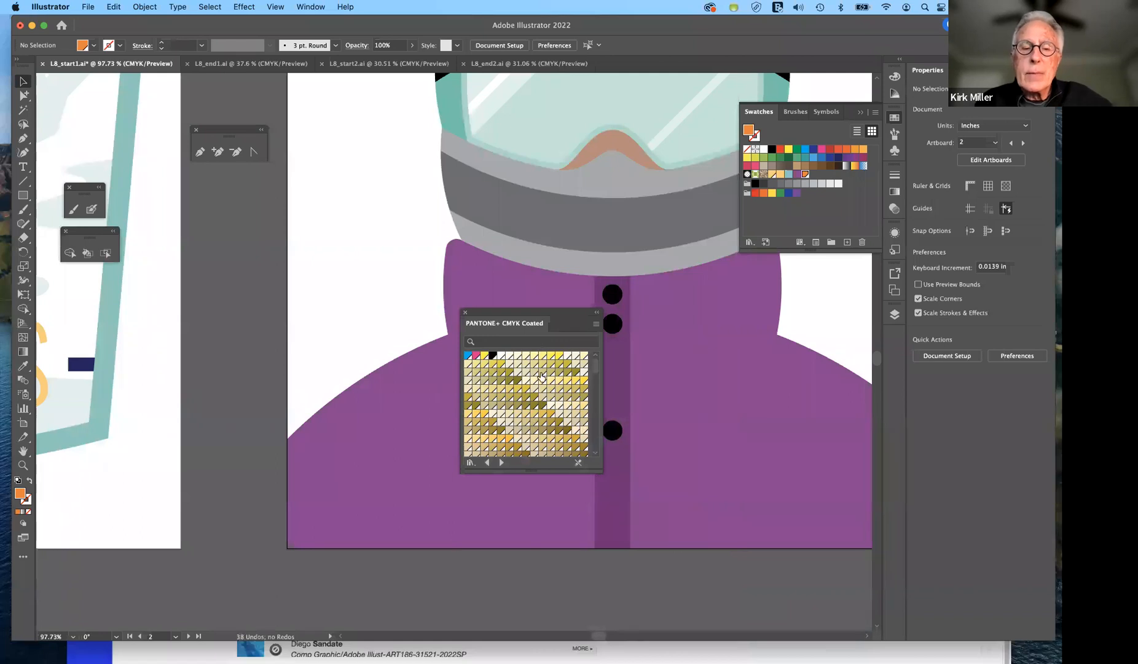
- Repeat the search for 7562 in the color book, clear it, and close the PANTONE+ CMYK Coated library
scroll(545, 409, "down", 3)
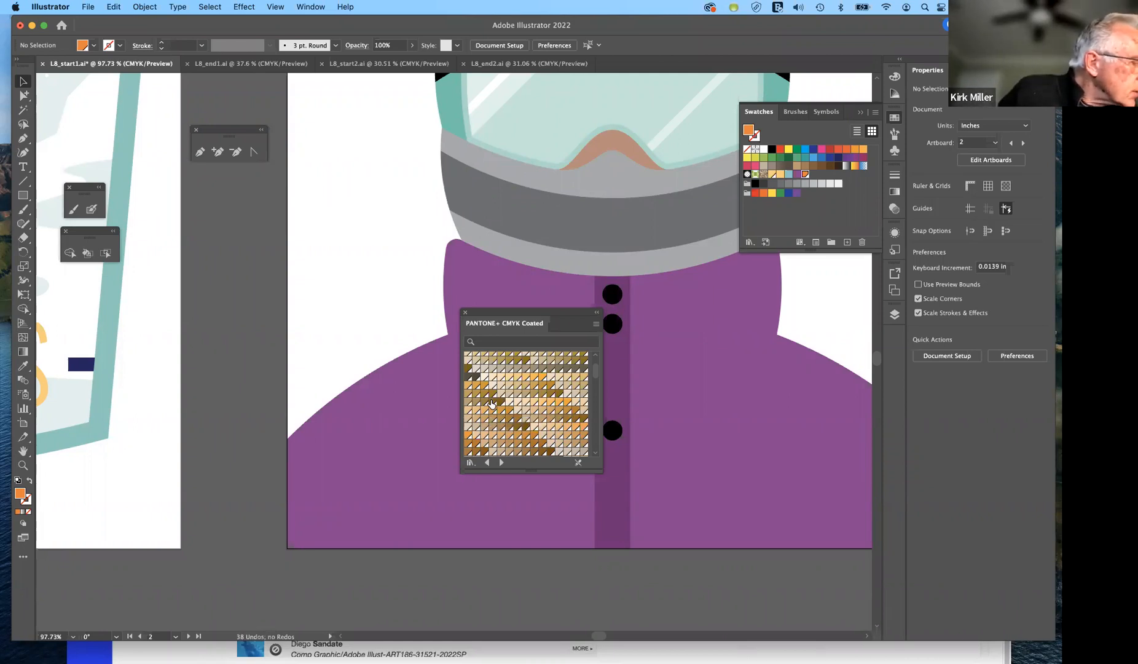
left_click(498, 341)
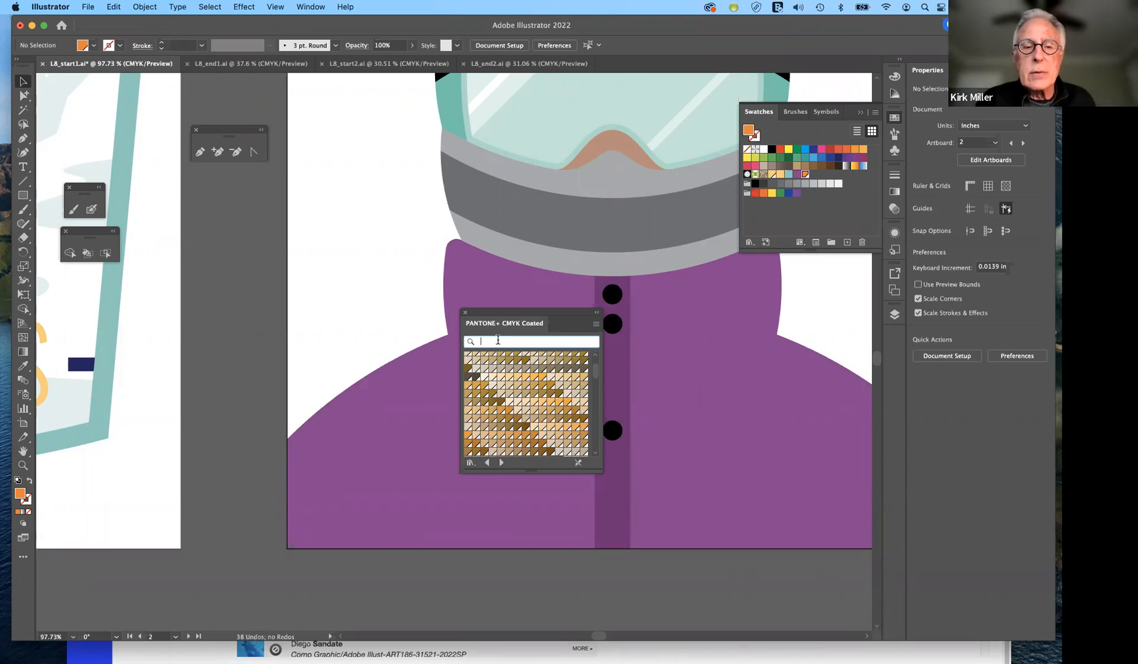
type("7")
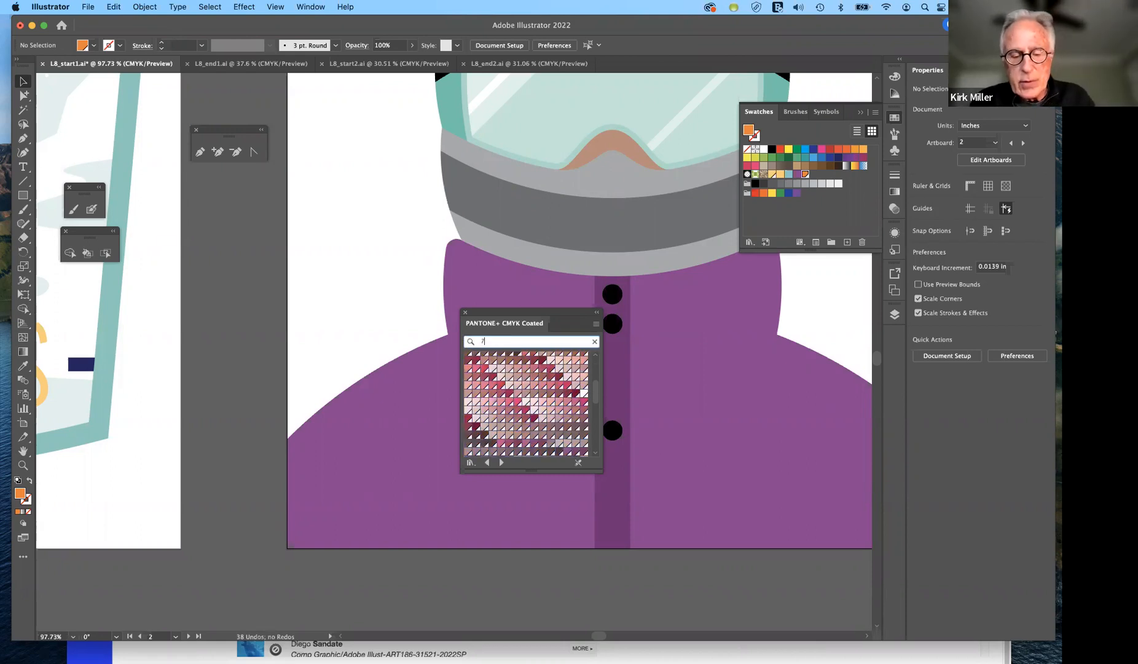
type("5-")
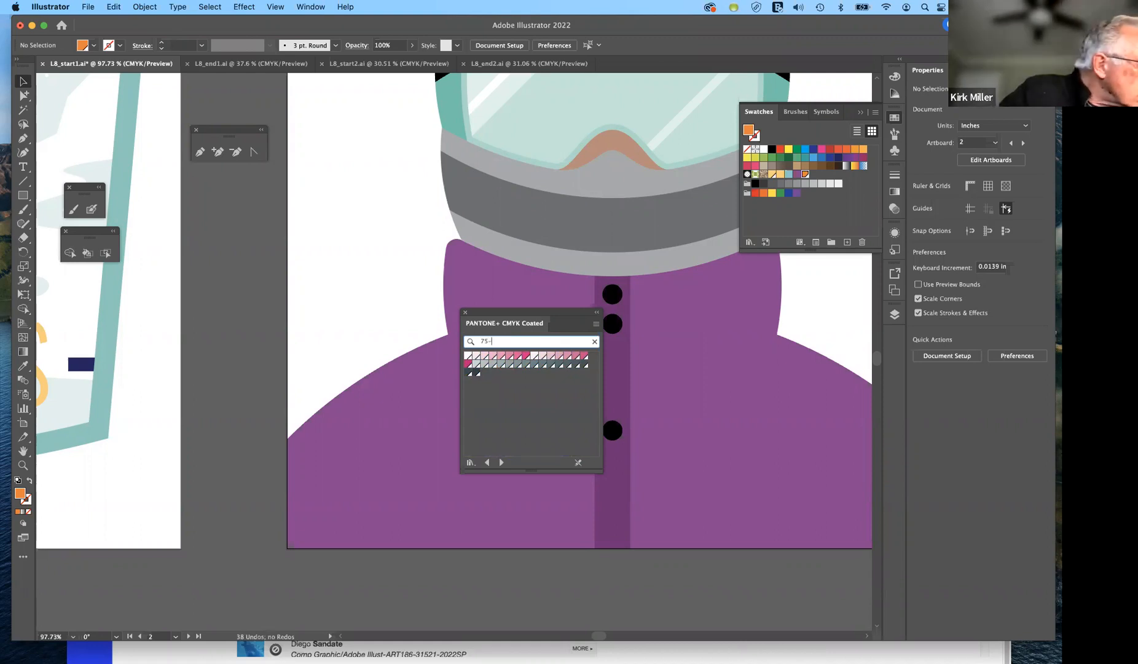
type("62")
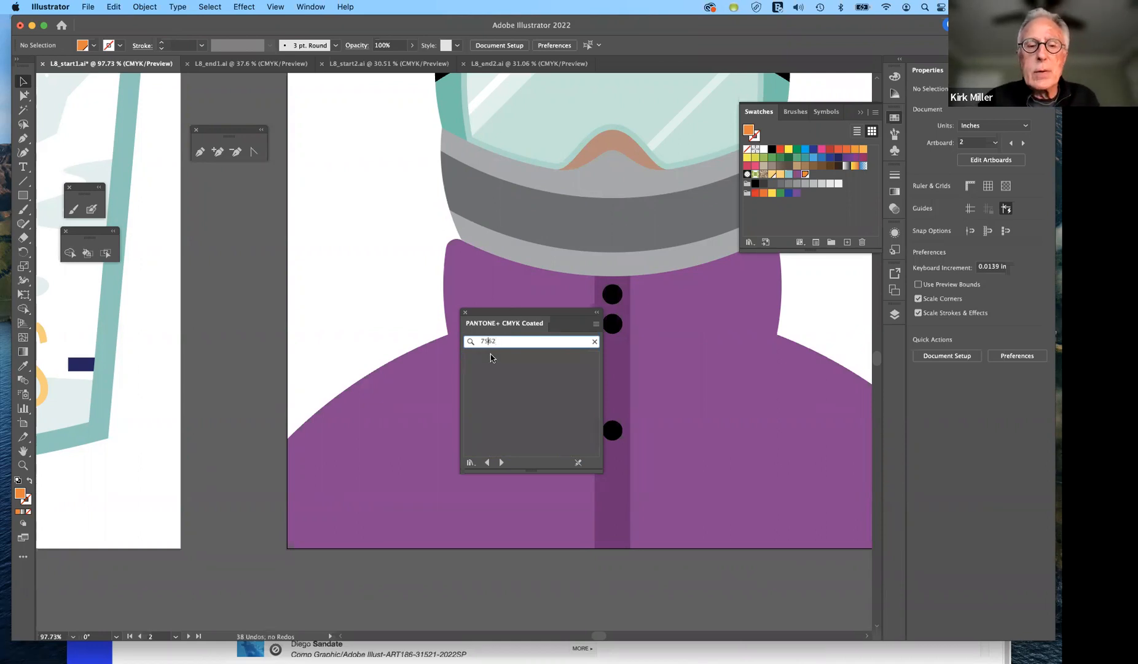
left_click(595, 342)
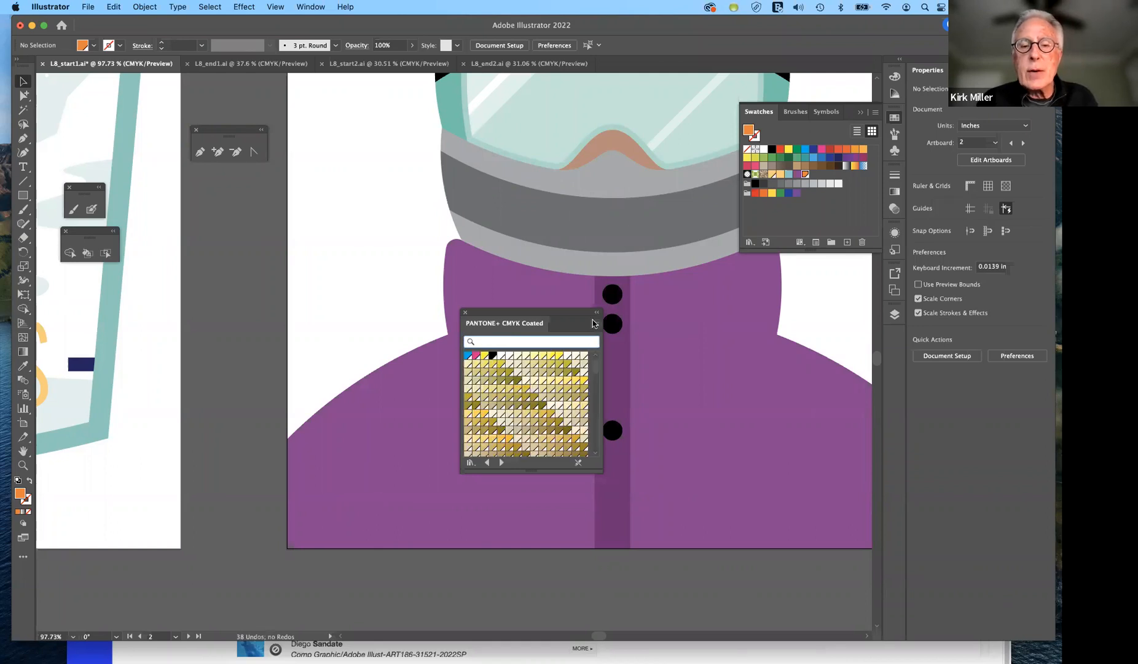
left_click(465, 312)
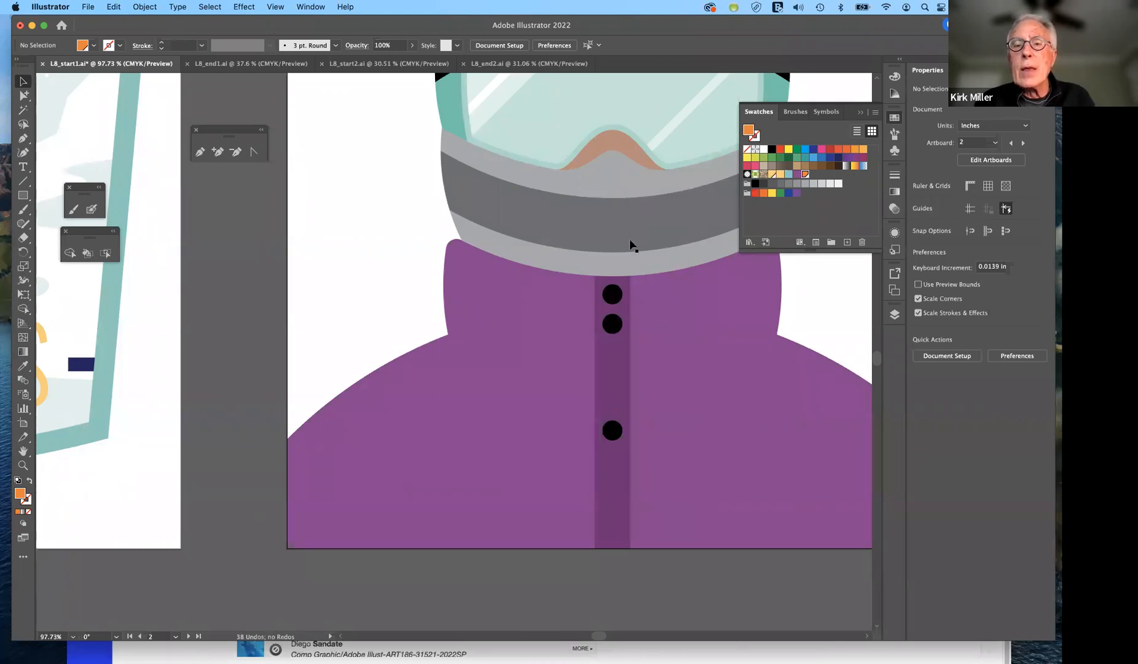
- Save the tan nose shape's fill as a new swatch and set its color type to Spot Color with preview enabled
left_click(610, 139)
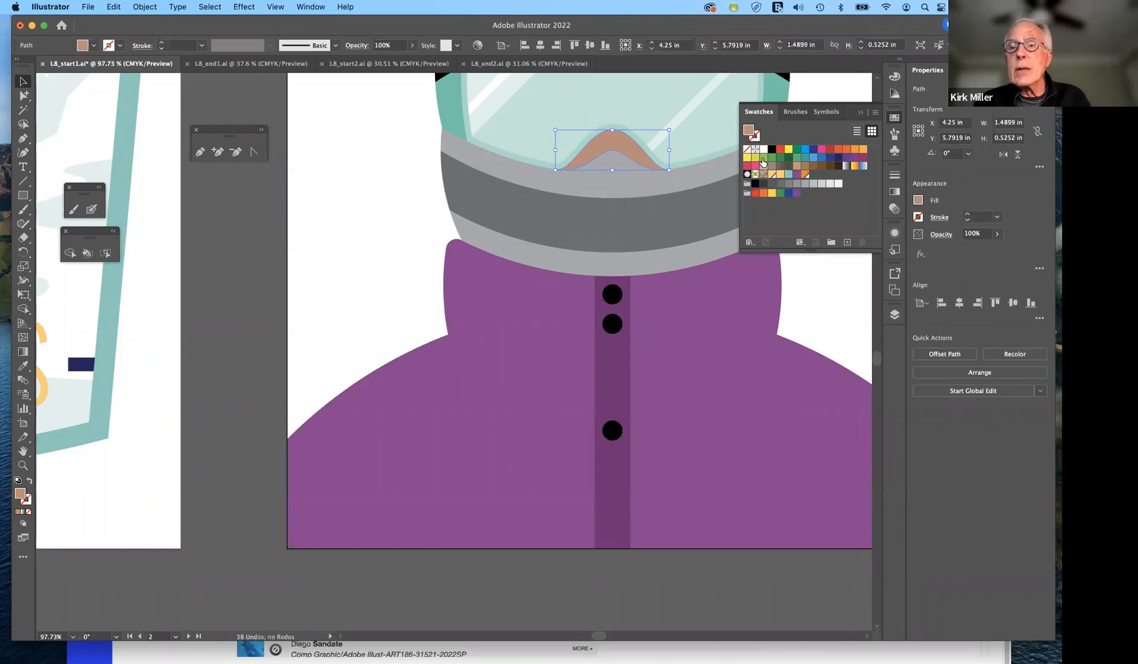
left_click_drag(748, 130, 848, 244)
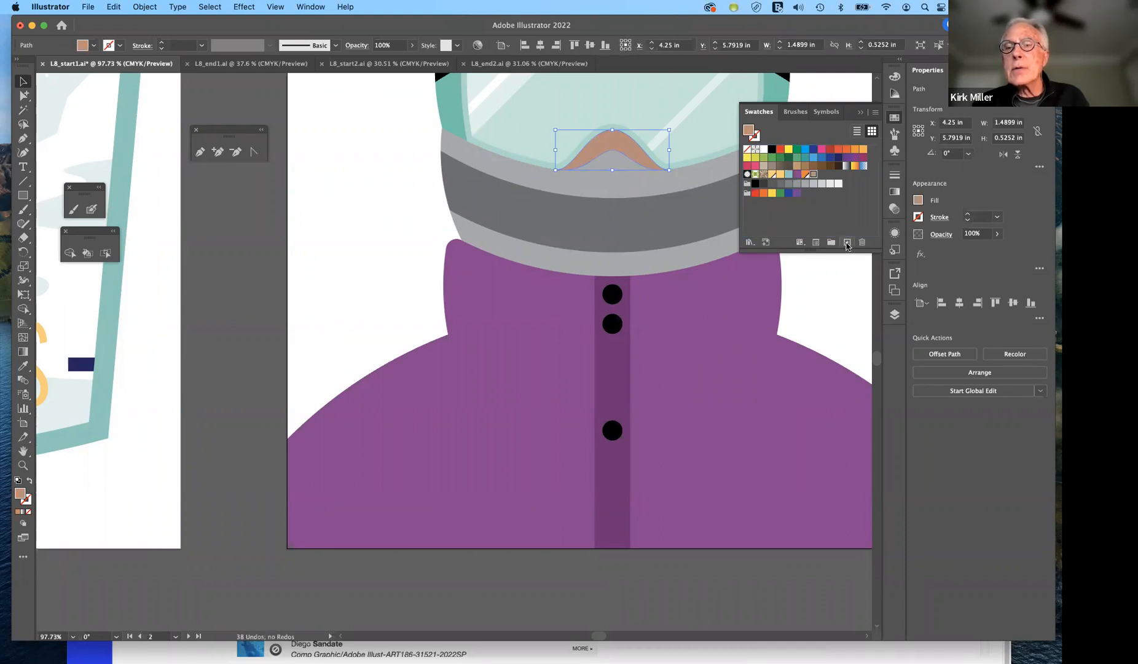
double_click(812, 176)
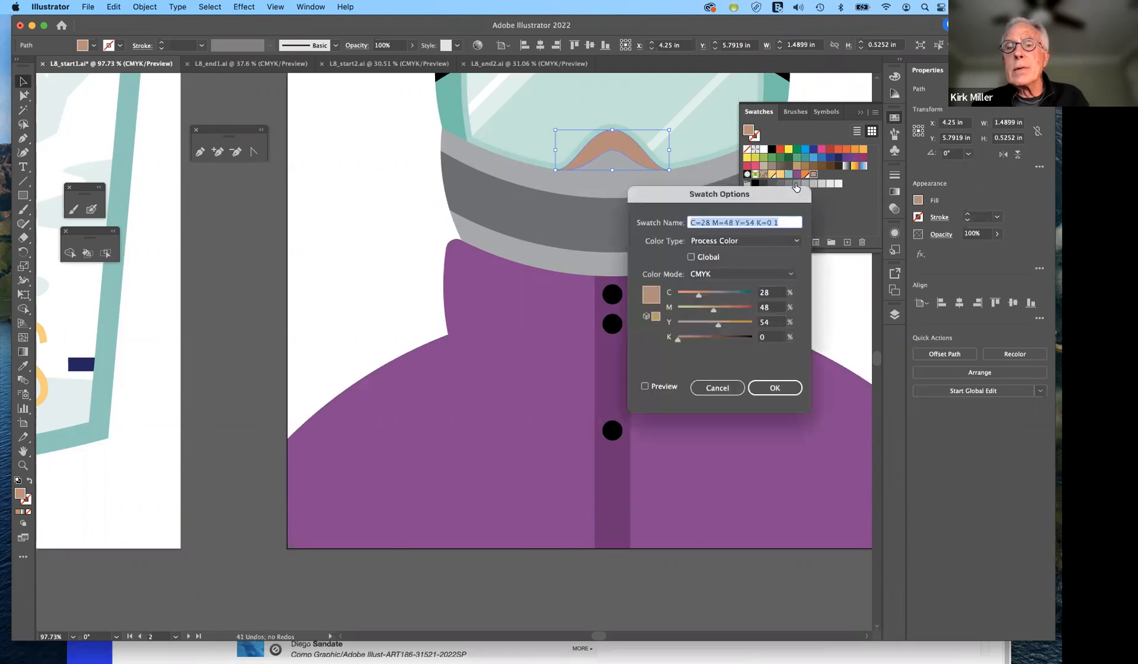
left_click(691, 258)
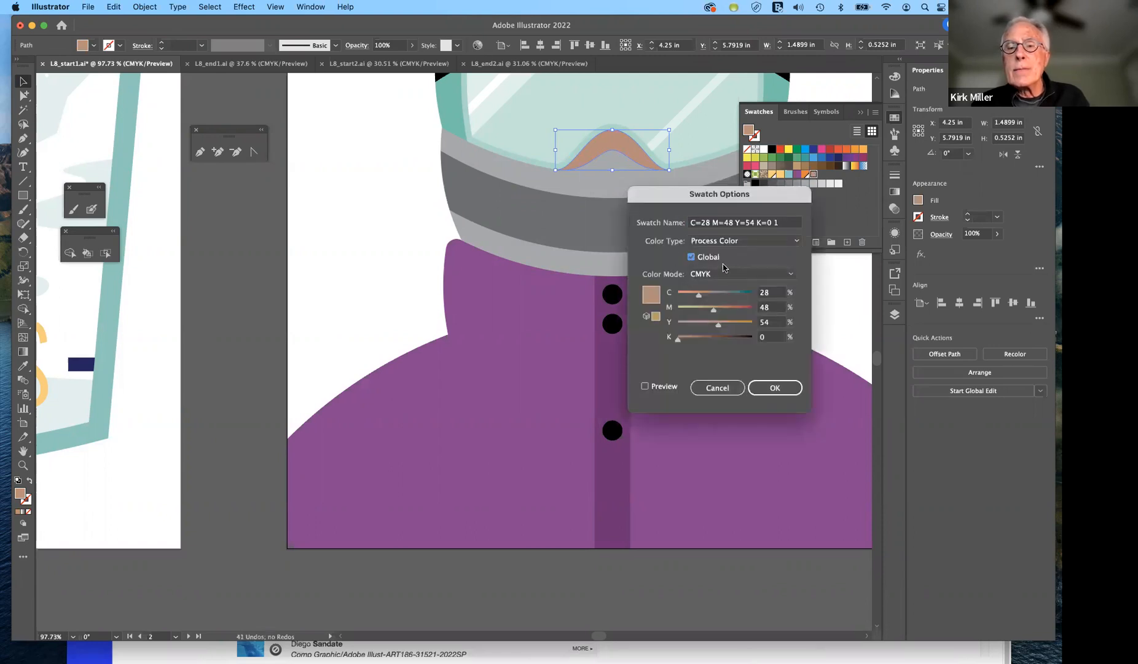
left_click(796, 242)
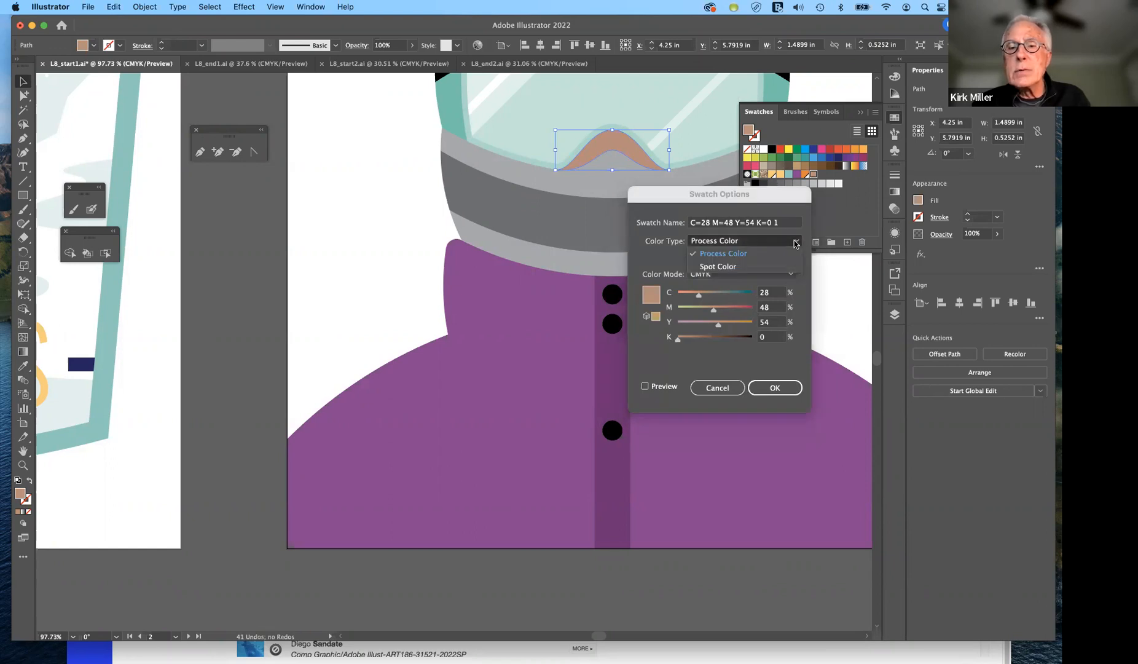
left_click(757, 266)
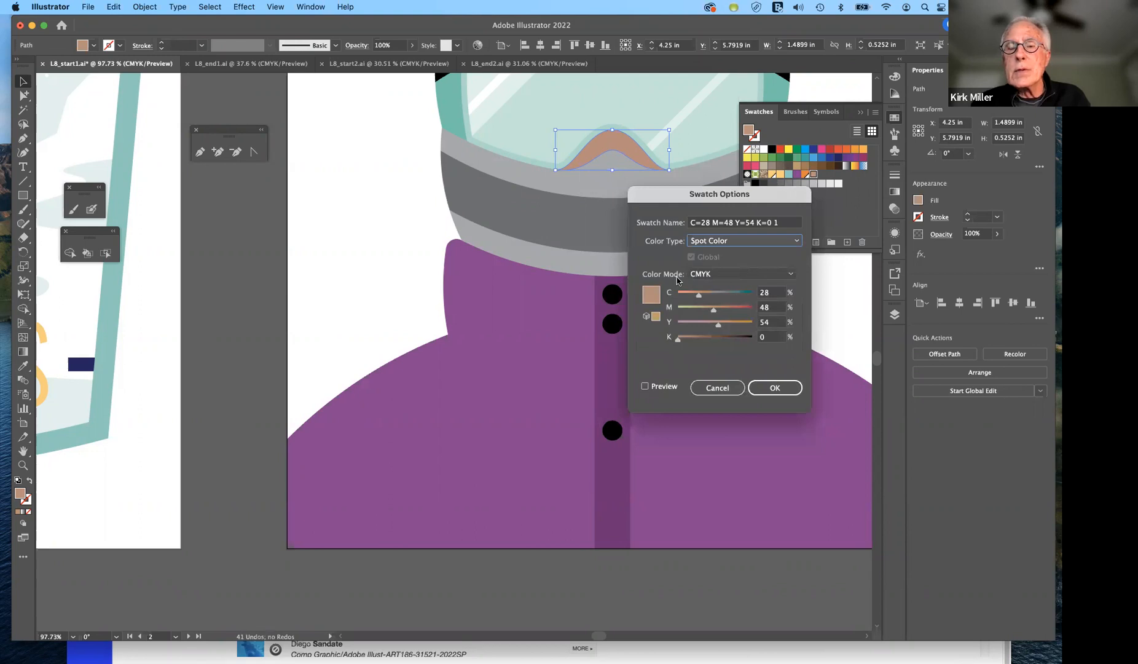
left_click(646, 387)
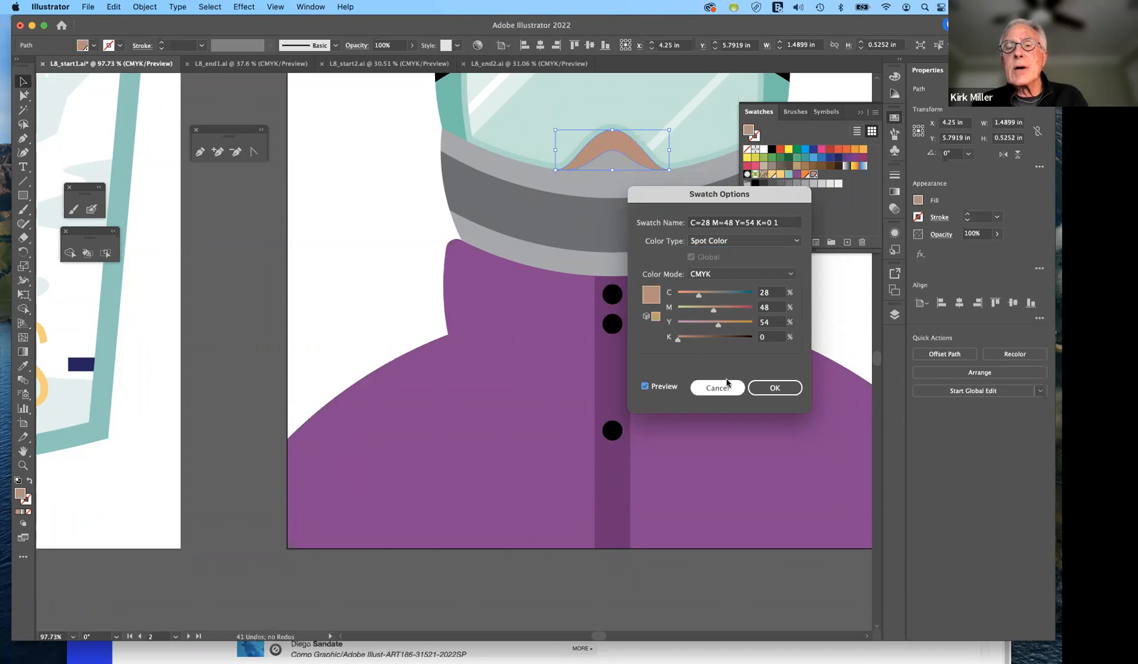
left_click(727, 383)
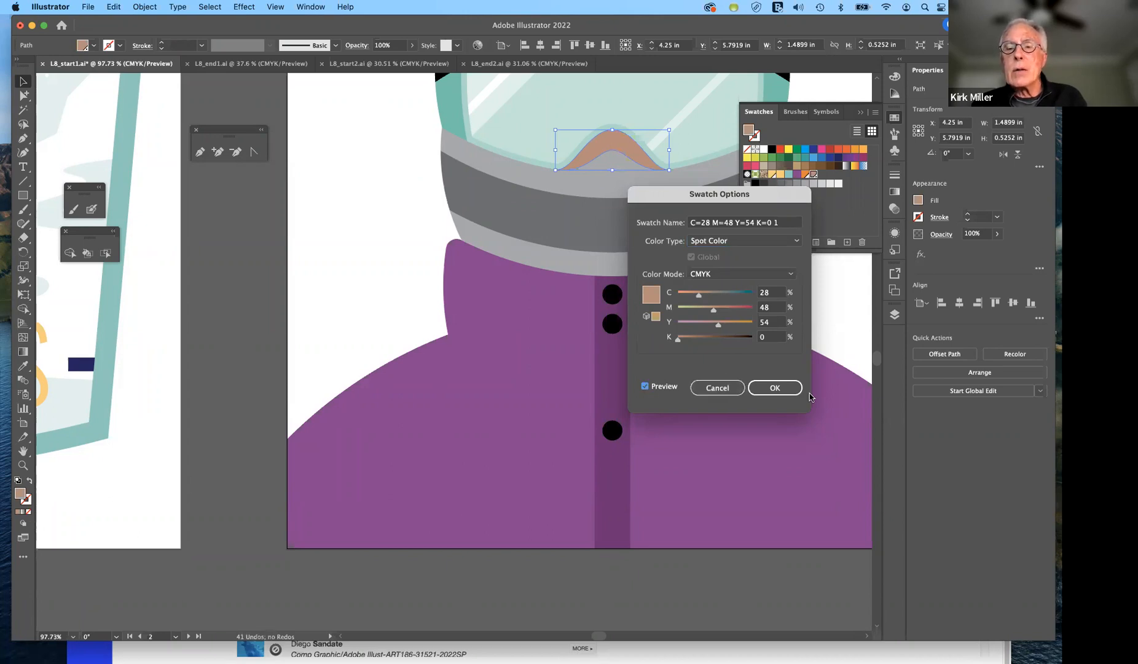
left_click(775, 388)
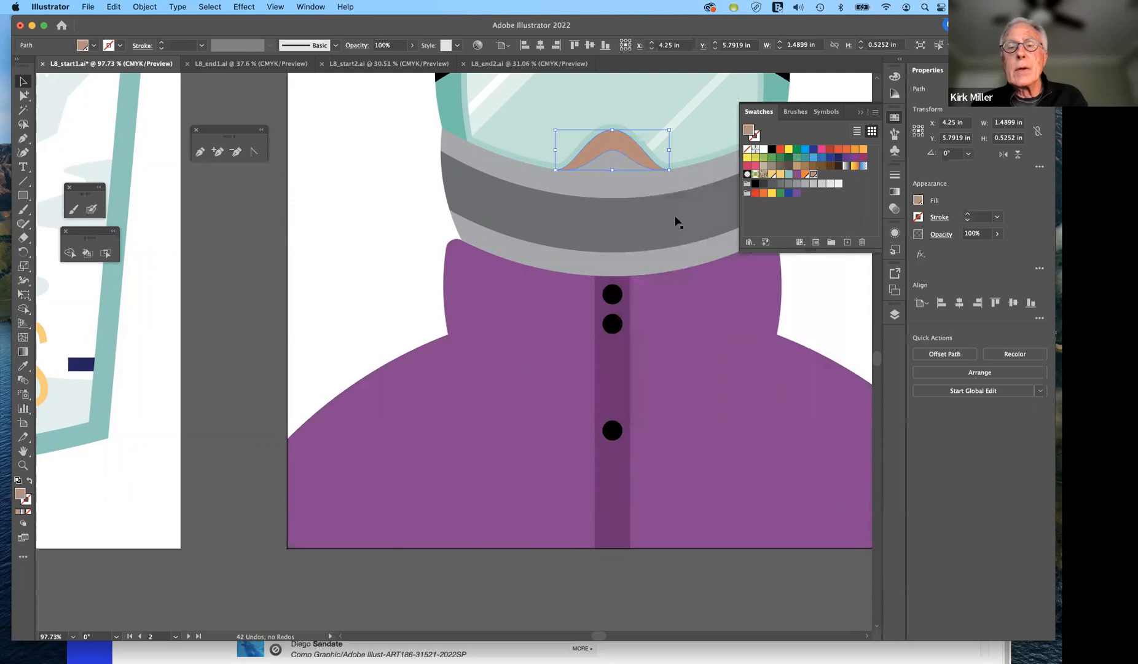
- Fill the face mask's middle band and its group of outer bands with the new tan spot color swatch
left_click(636, 183)
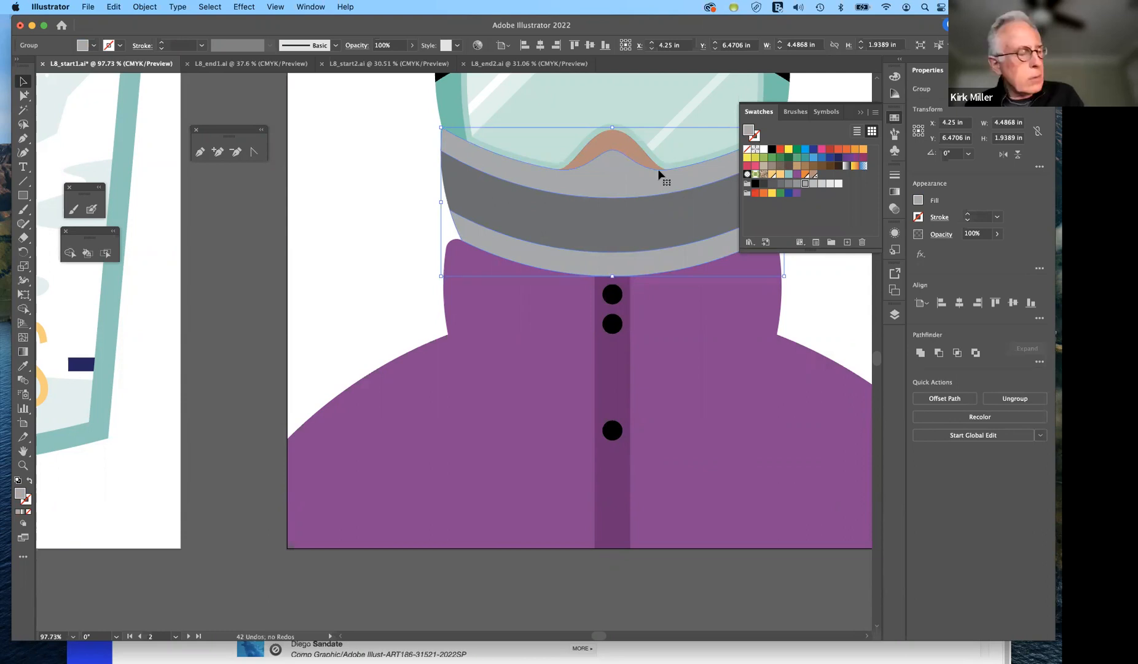
left_click(658, 221)
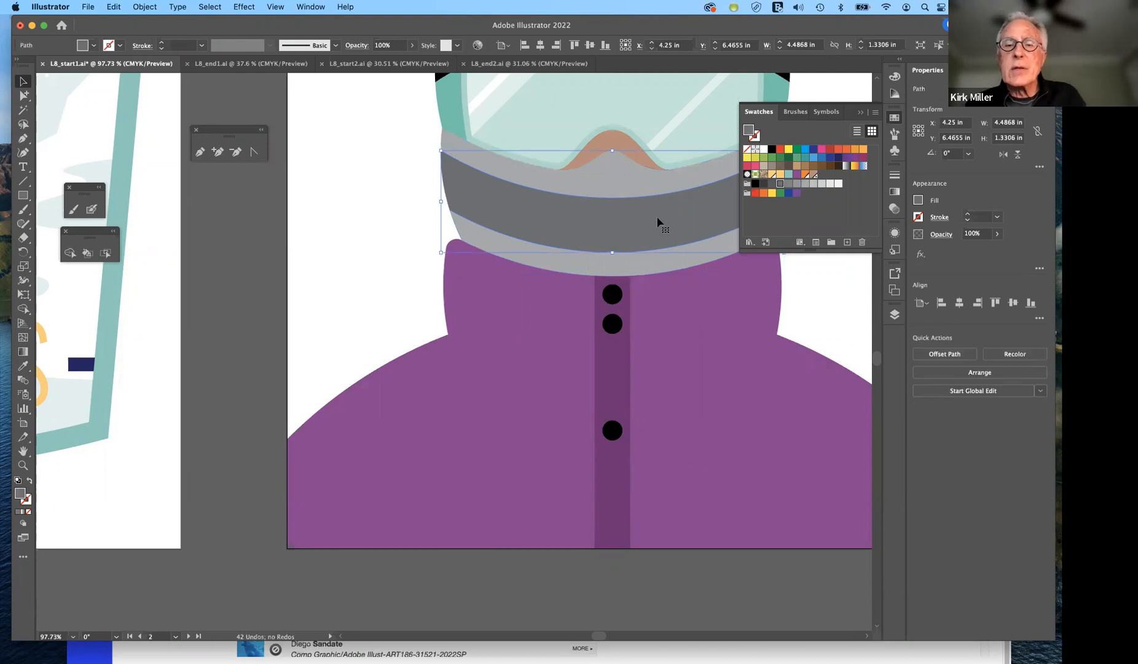
left_click(812, 175)
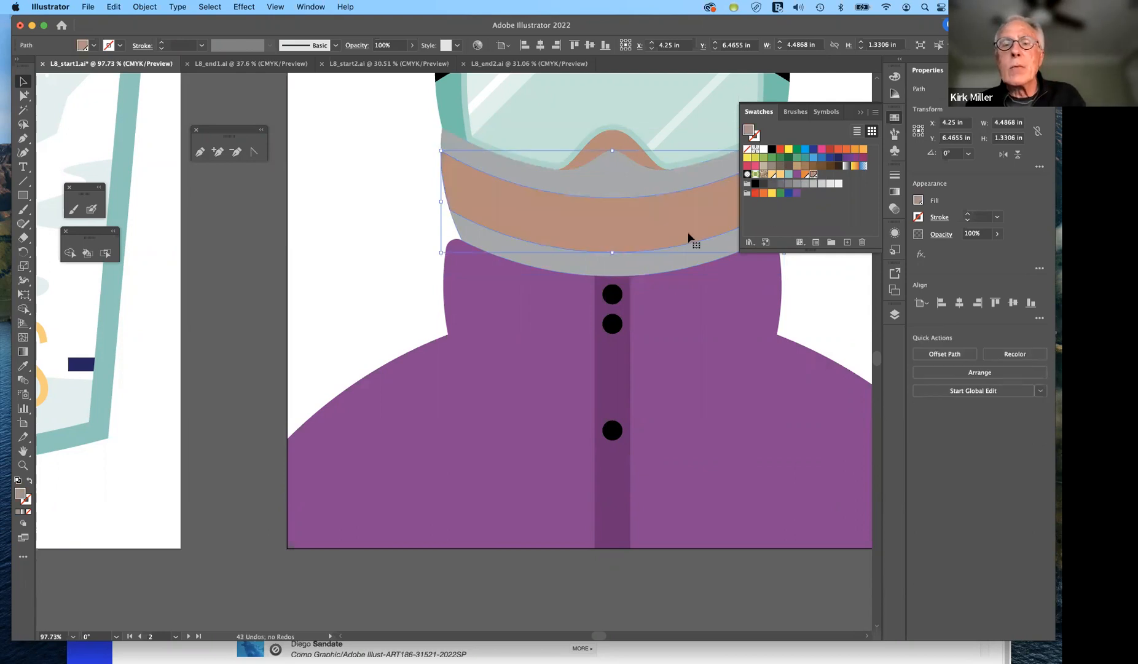
left_click(663, 262)
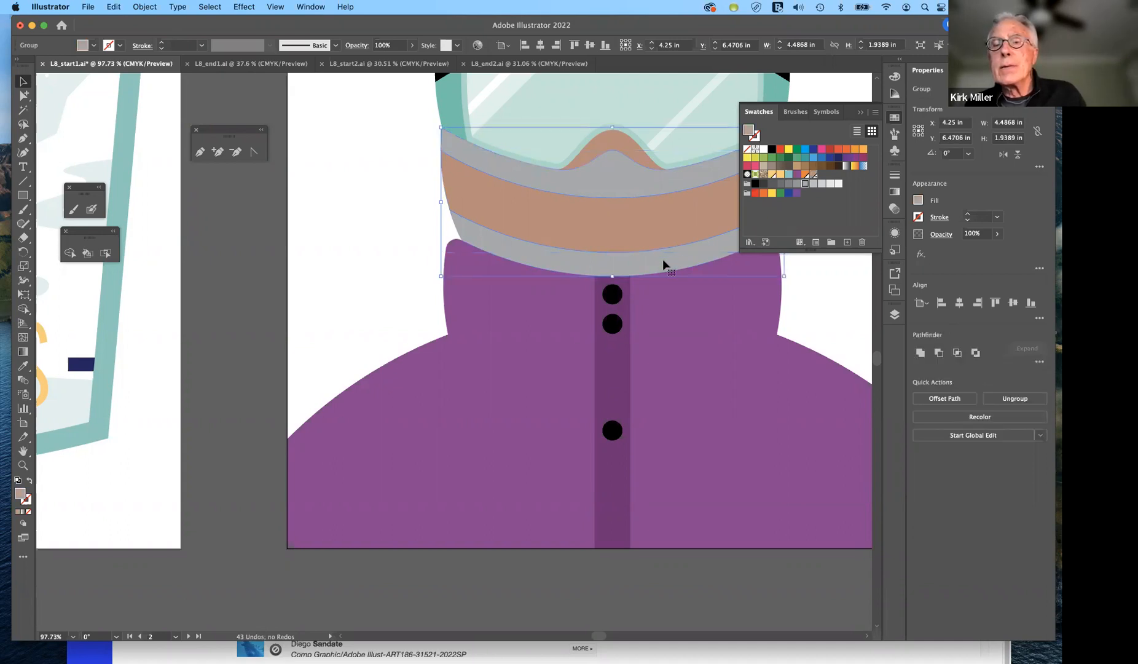
left_click(814, 176)
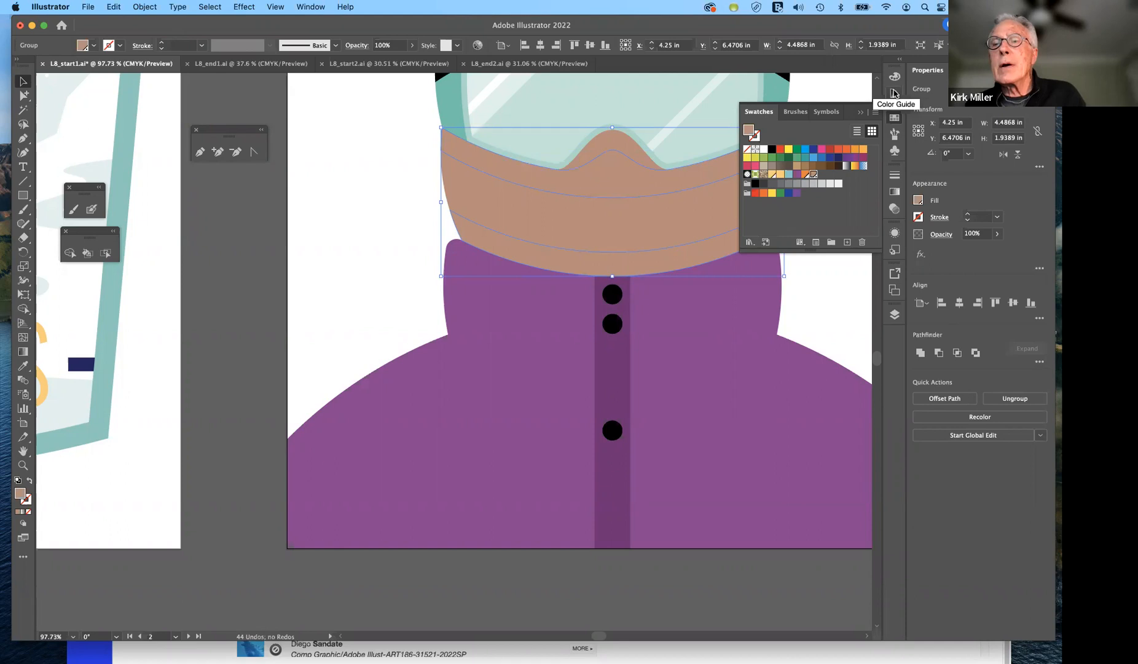
- Lower the spot color tint of the mask's outer bands to 44%
left_click(894, 93)
left_click(895, 92)
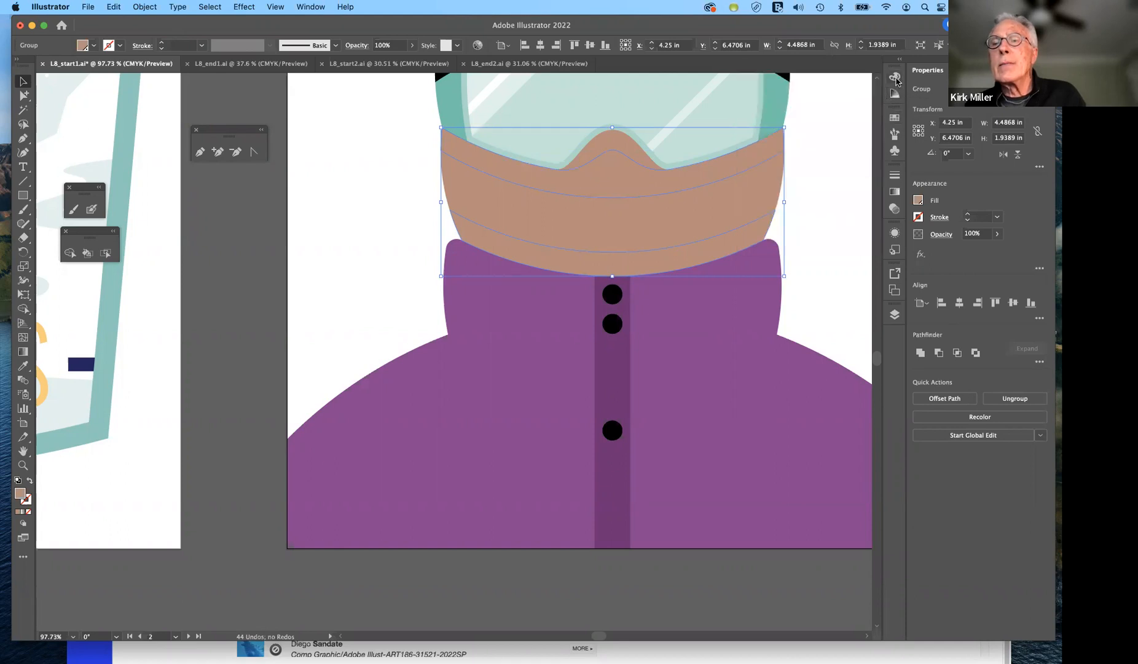
left_click(895, 76)
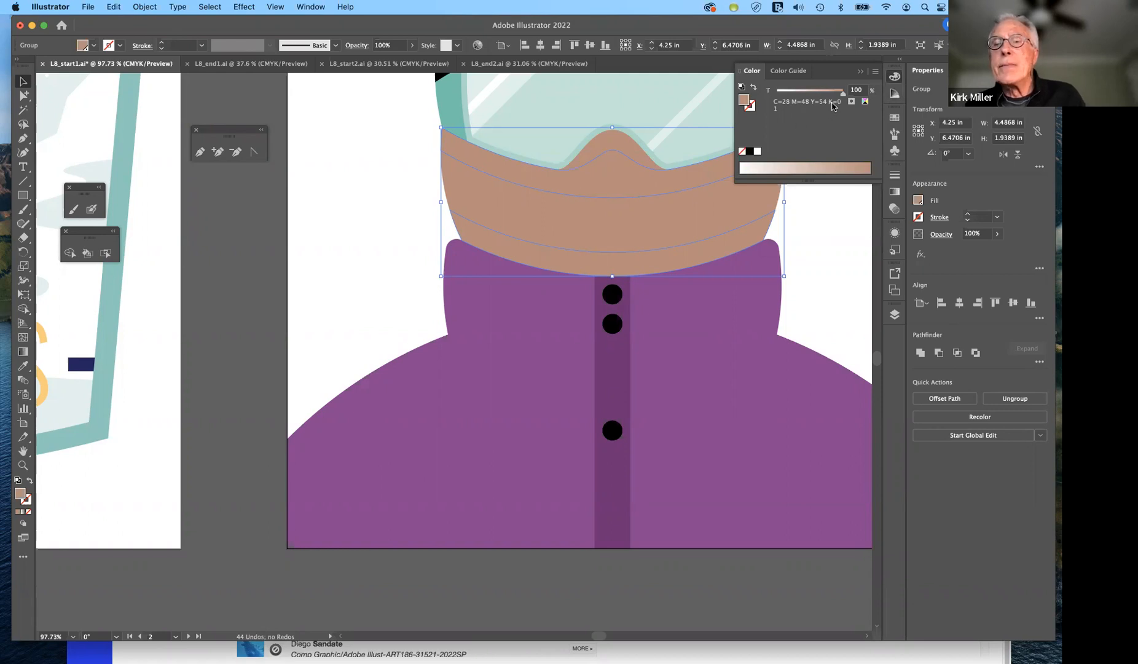
left_click_drag(844, 95, 810, 99)
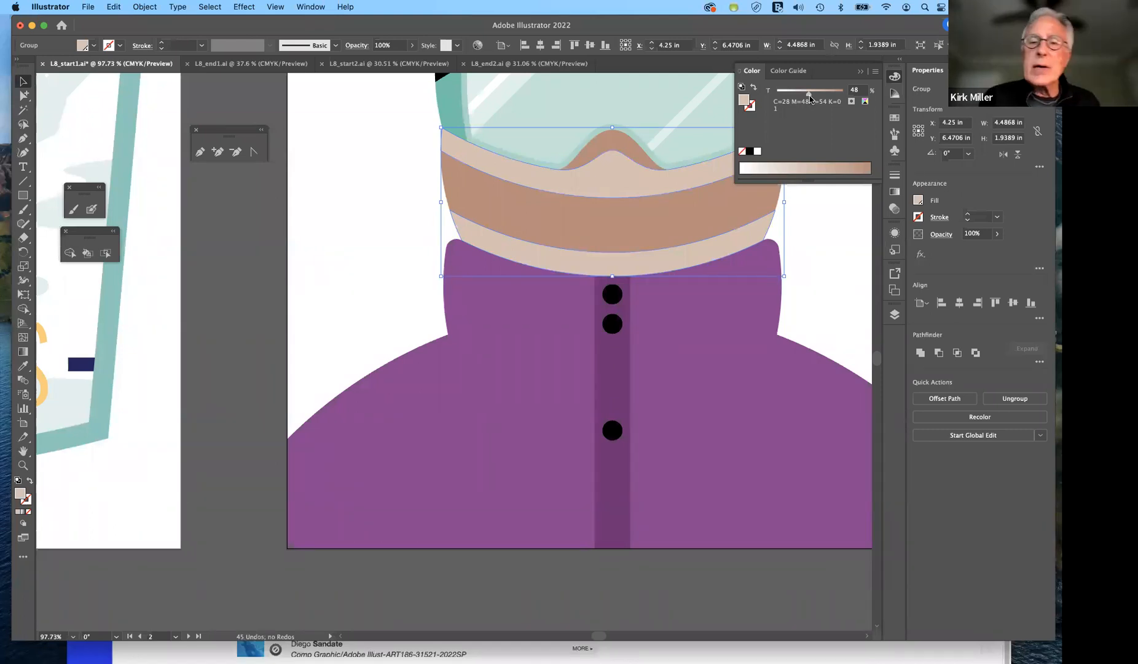
left_click_drag(810, 98, 807, 97)
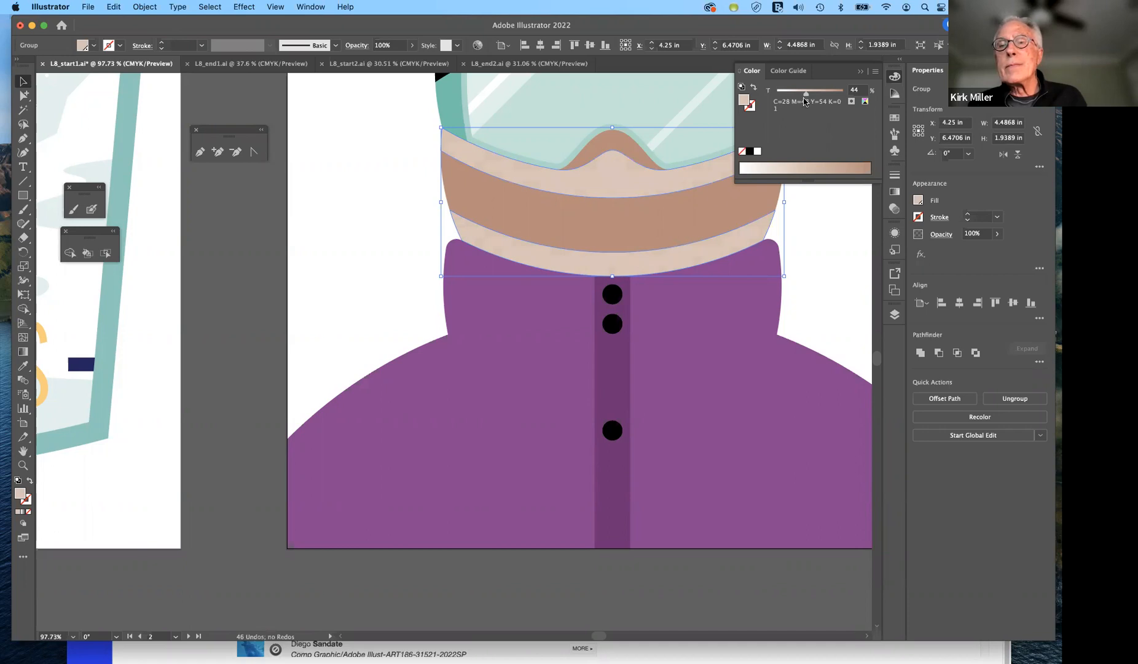
left_click(861, 71)
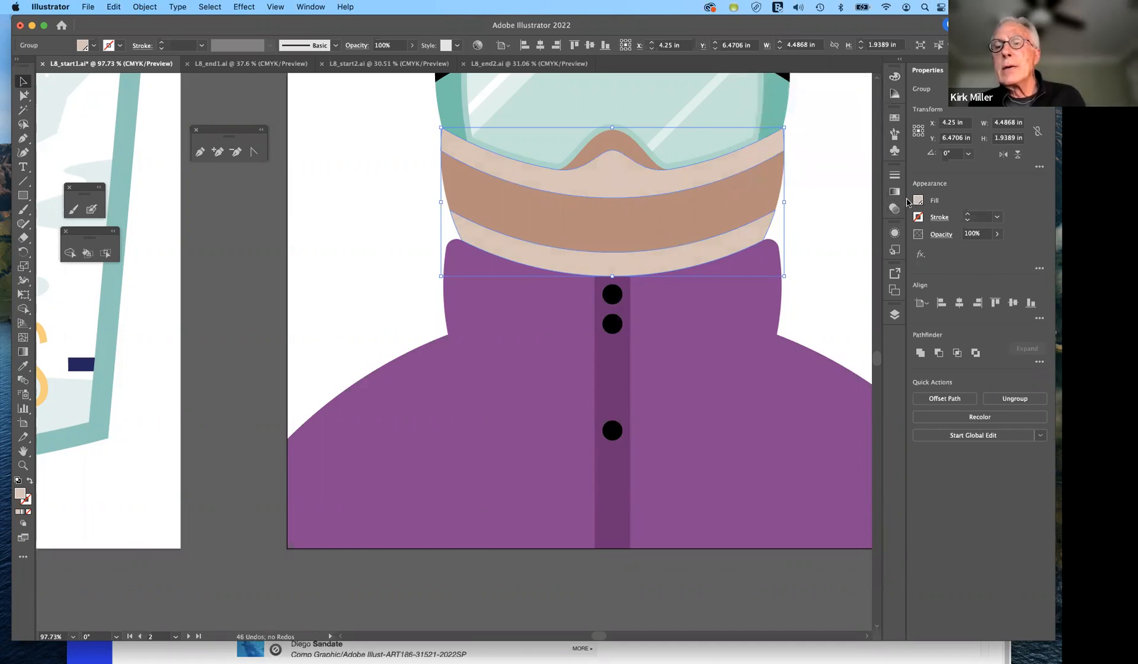
- Save the outer bands' 44% tan tint as a new swatch and clear the swatch selection
left_click(895, 118)
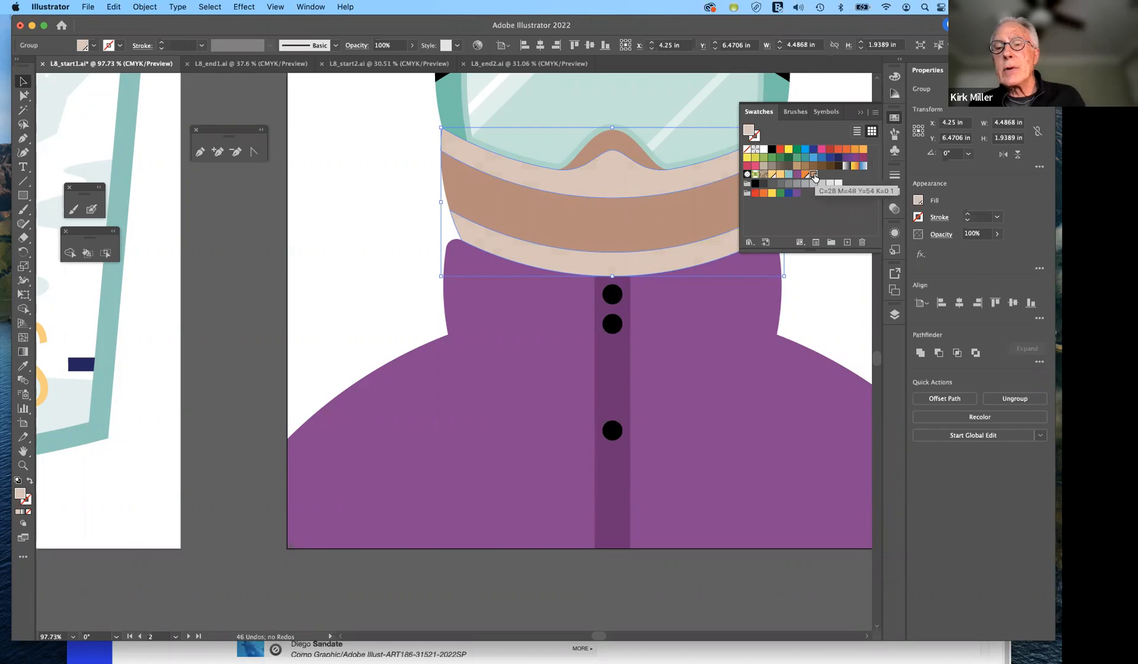
left_click(843, 243)
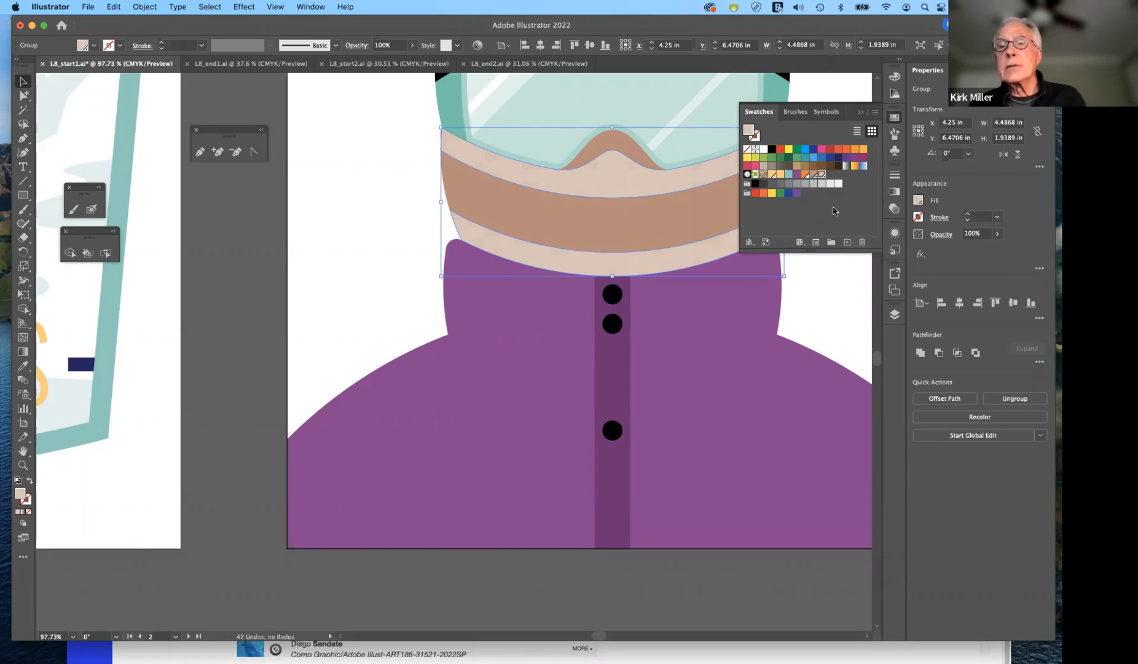
left_click(831, 210)
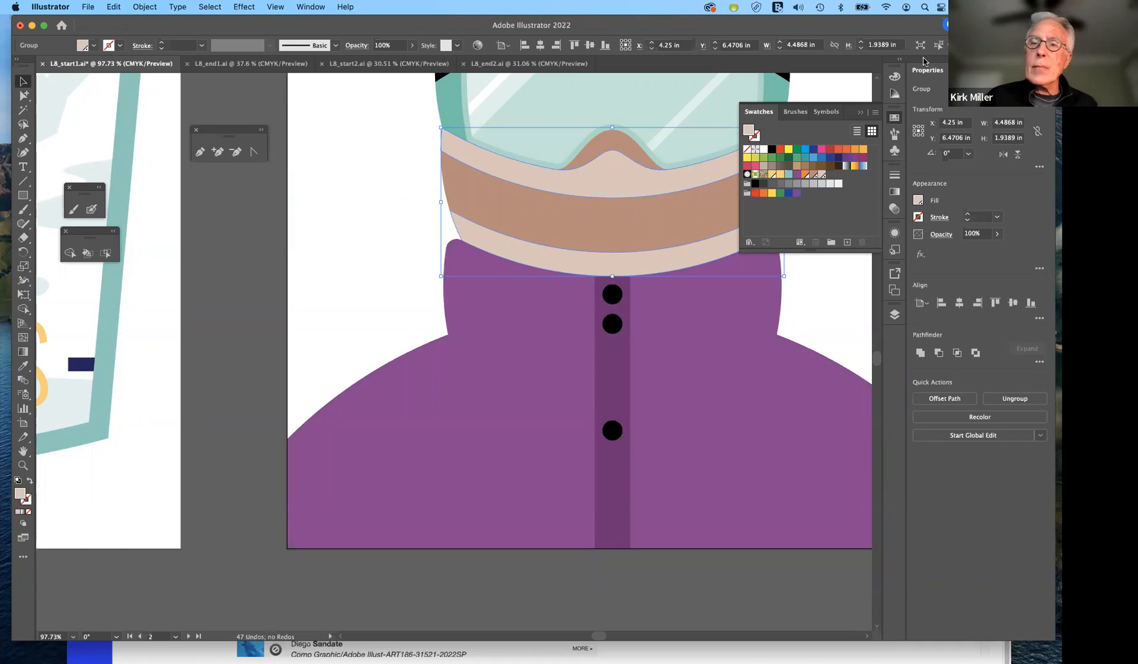
- Try a darker brown harmony color from the Color Guide on the mask's outer bands
left_click(894, 95)
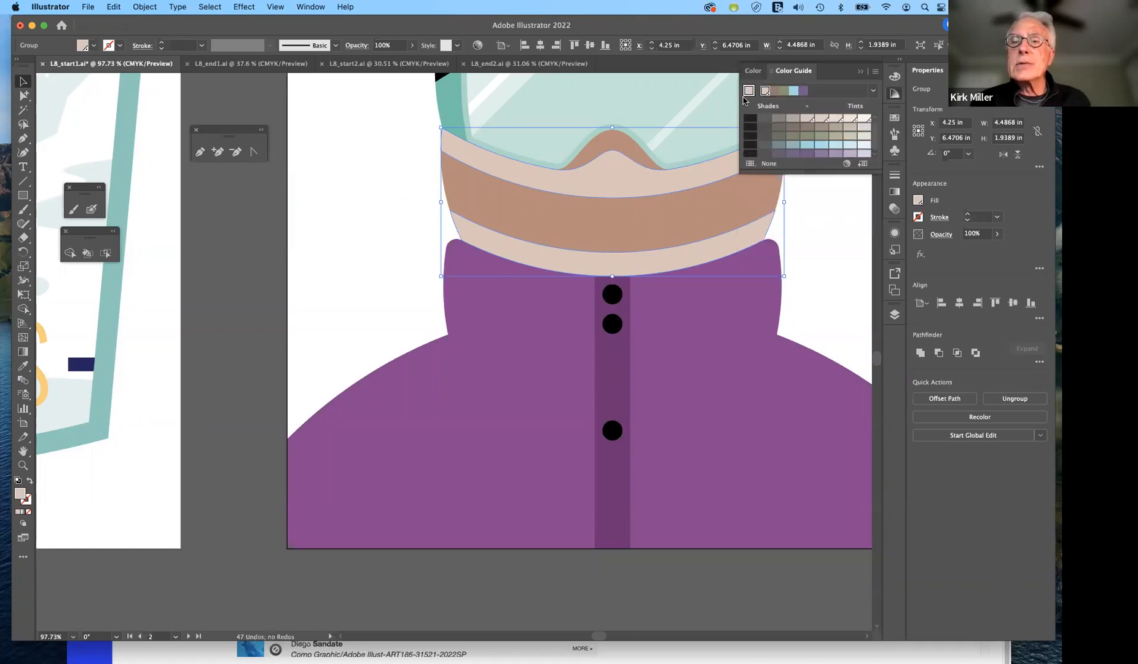
left_click(893, 95)
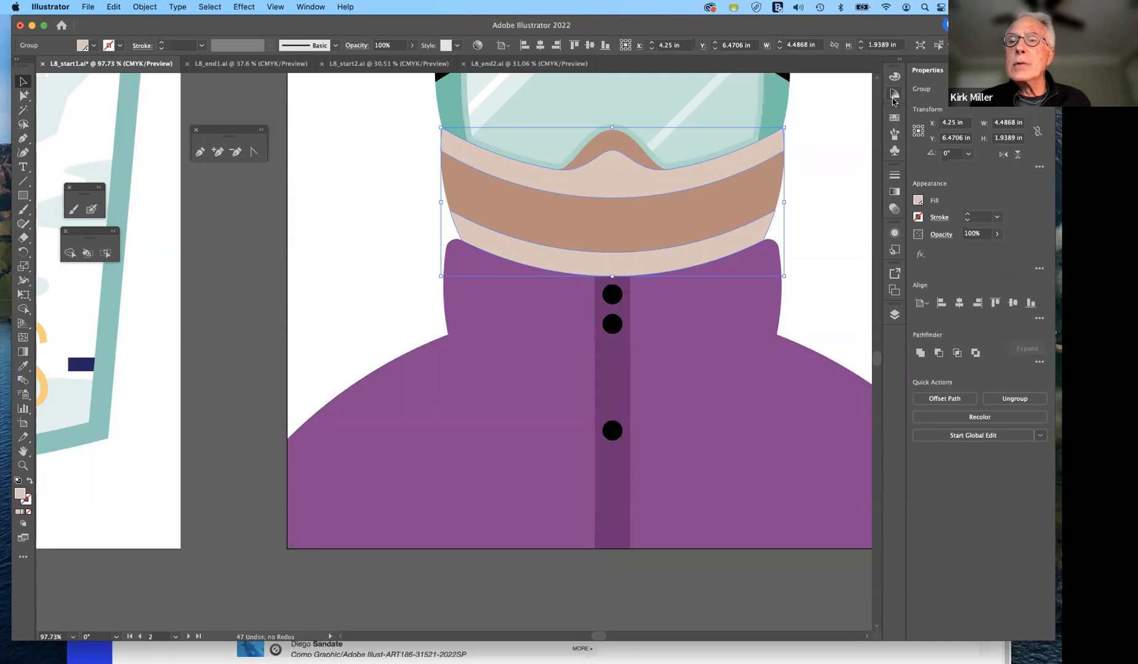
left_click(892, 96)
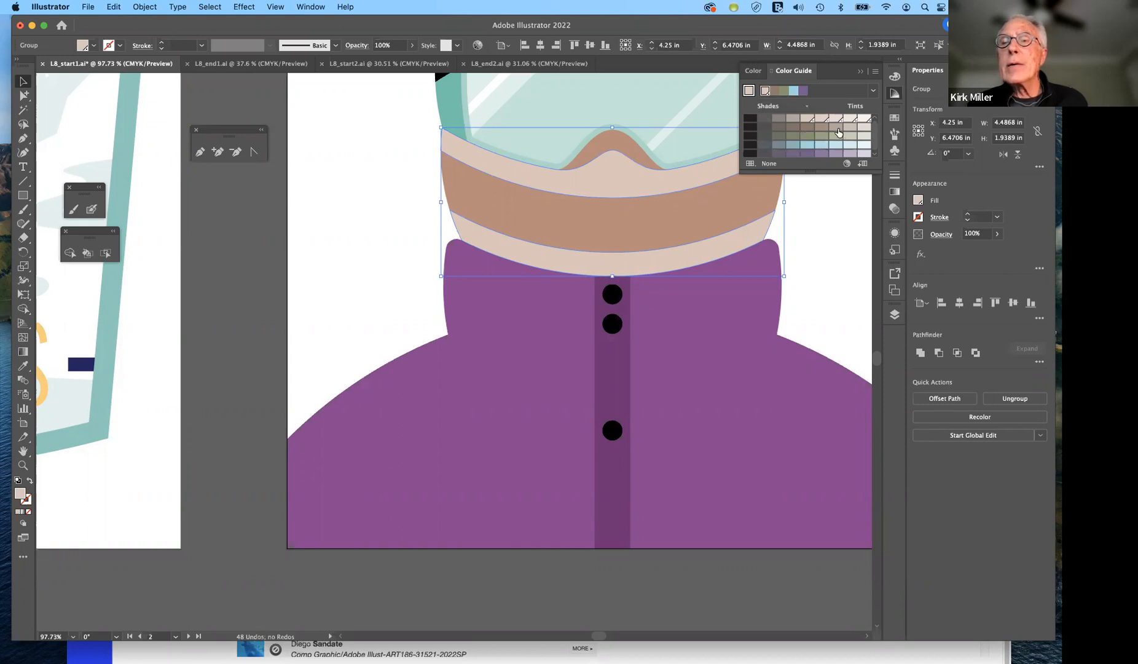
left_click(776, 91)
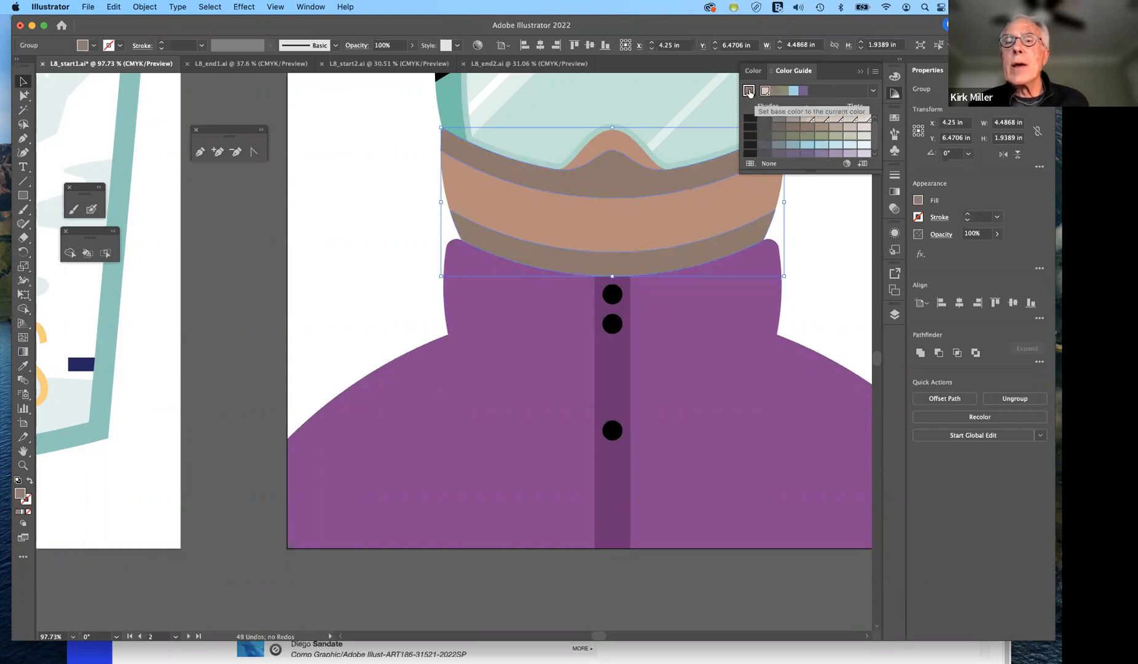
left_click(749, 91)
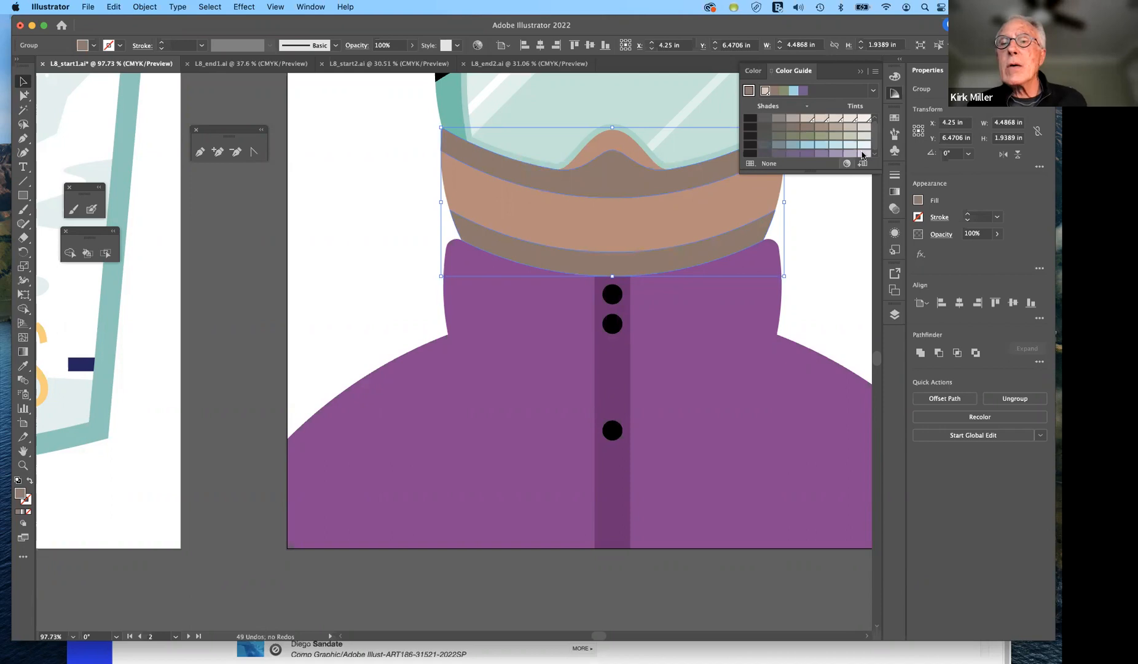
- Apply a light tan tint from the Color Guide to the mask's outer bands and browse the harmony rules
left_click(808, 118)
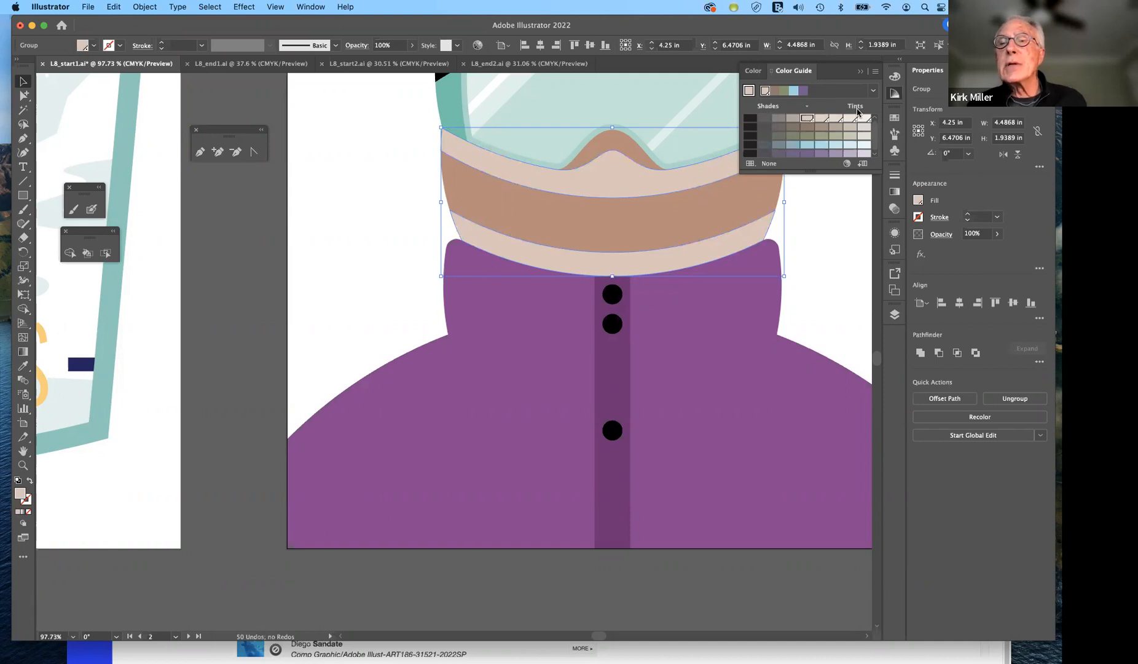
left_click(873, 91)
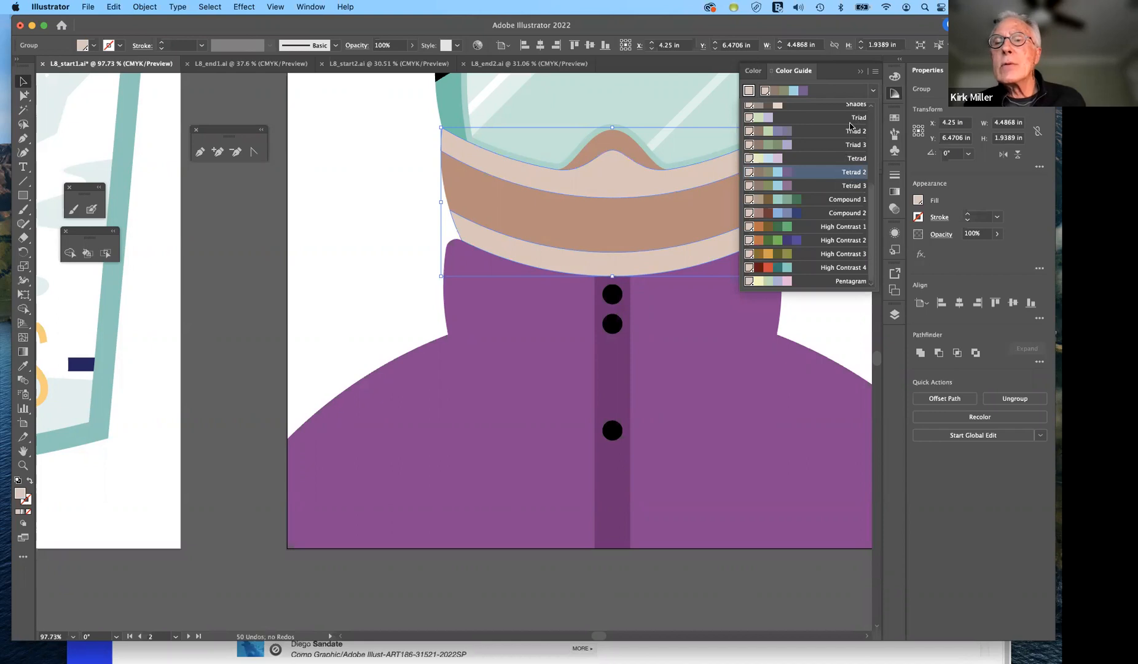
left_click(838, 91)
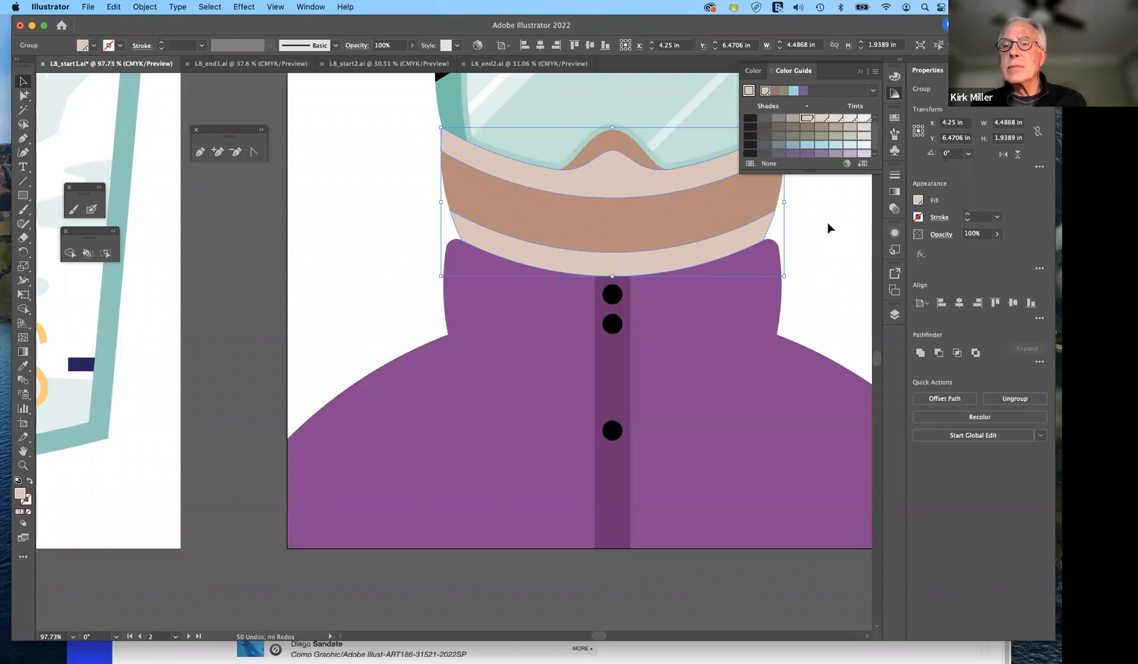
- Create a color group named myColorGroup from the selected mask artwork and move the tan tint swatch into that group
left_click(893, 117)
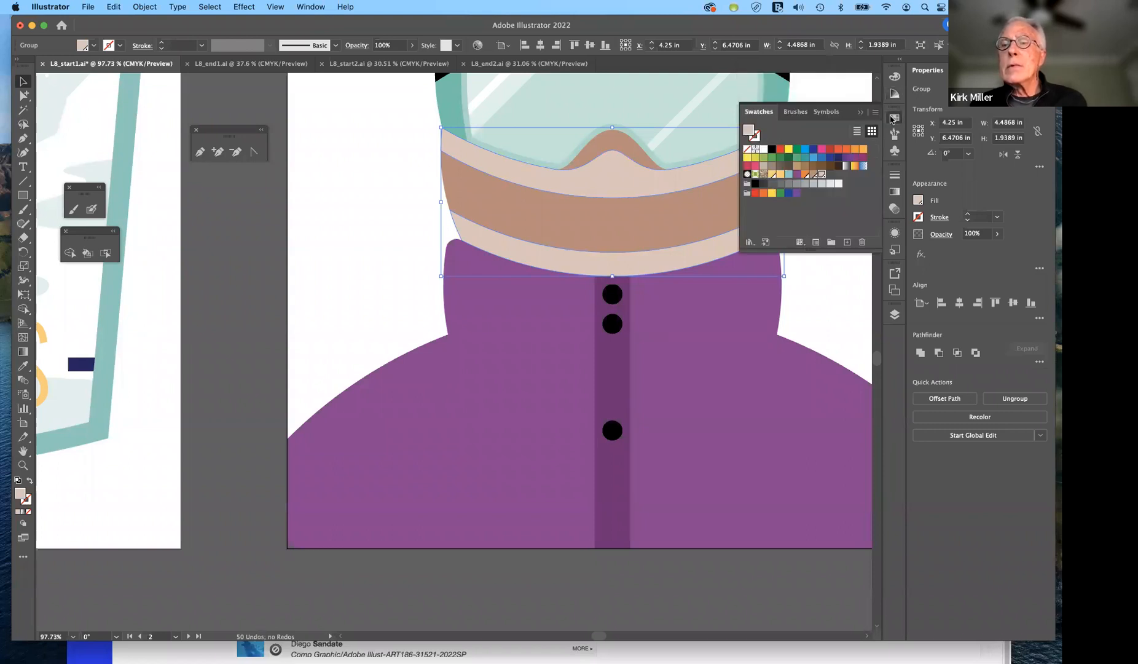
left_click(756, 215)
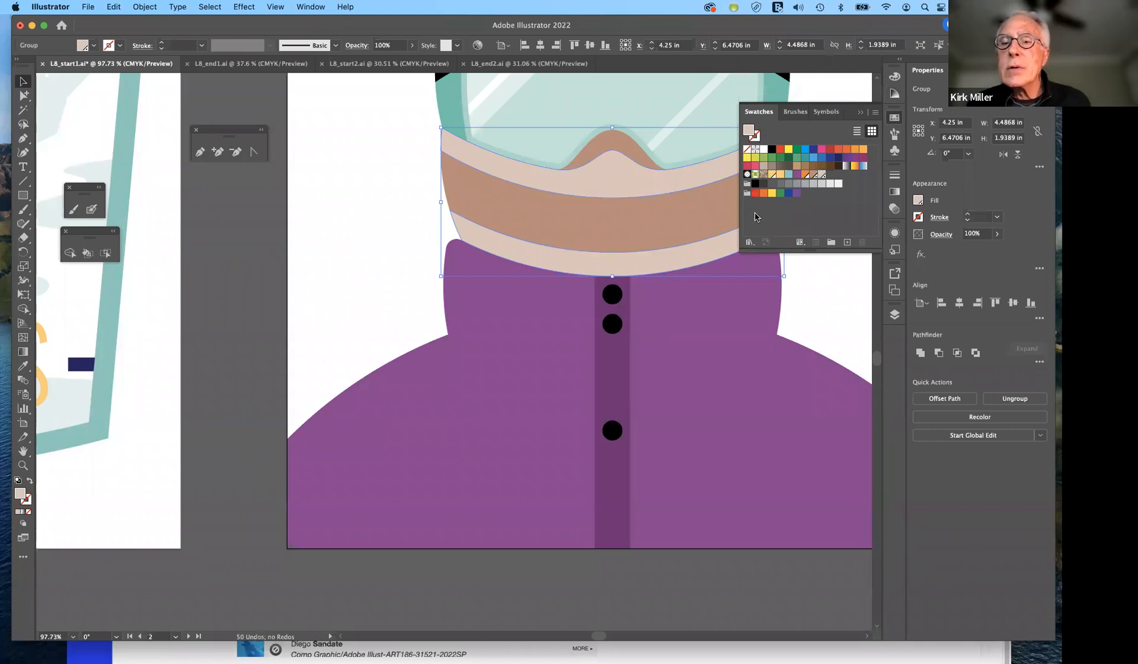
left_click(831, 243)
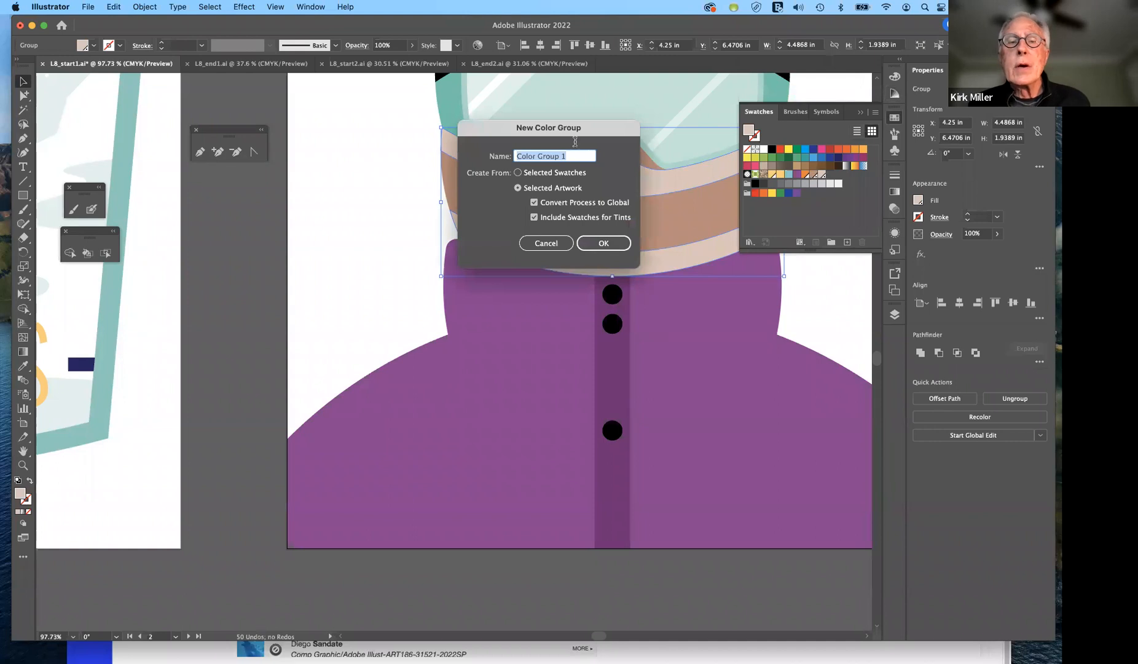
left_click(533, 155)
triple_click(532, 155)
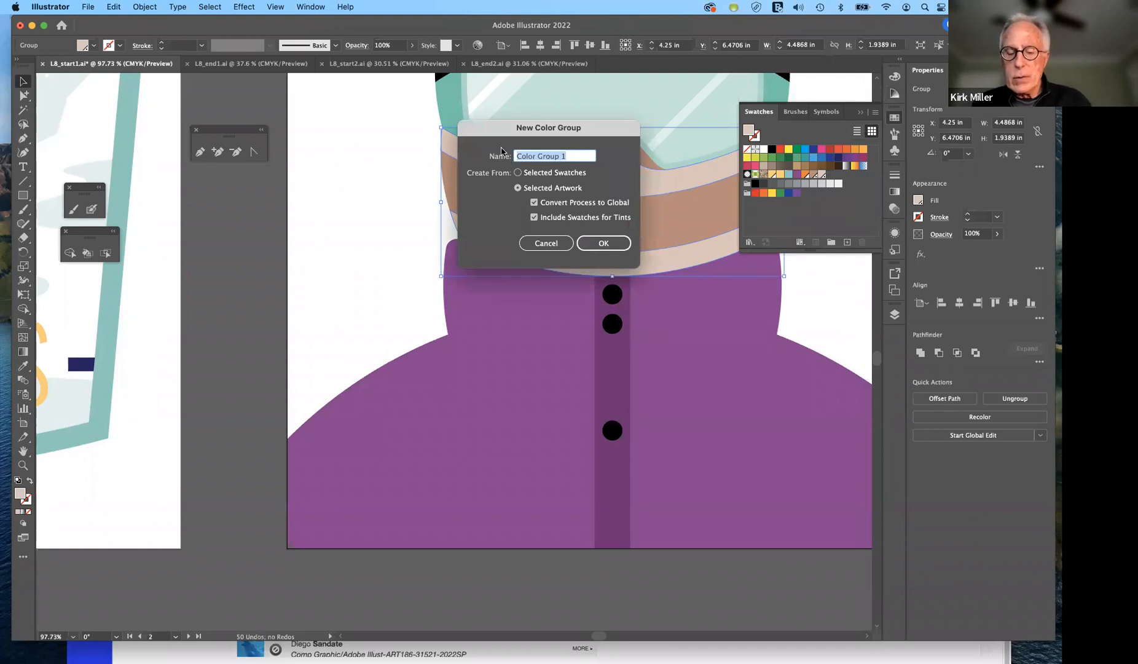
type("m")
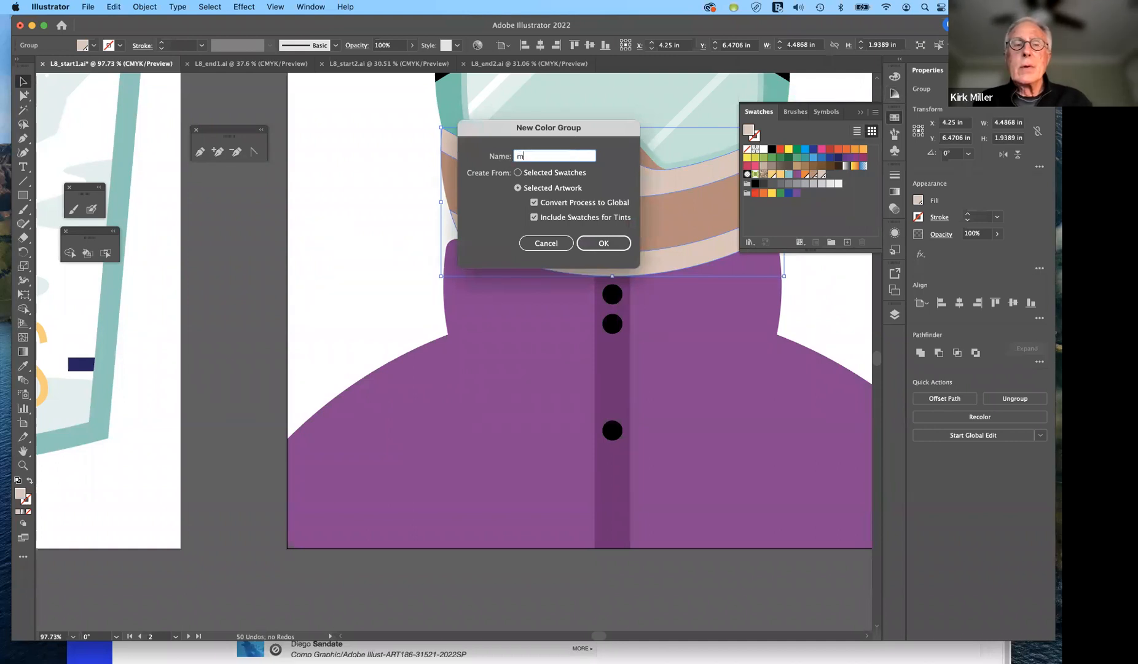
type("yColor")
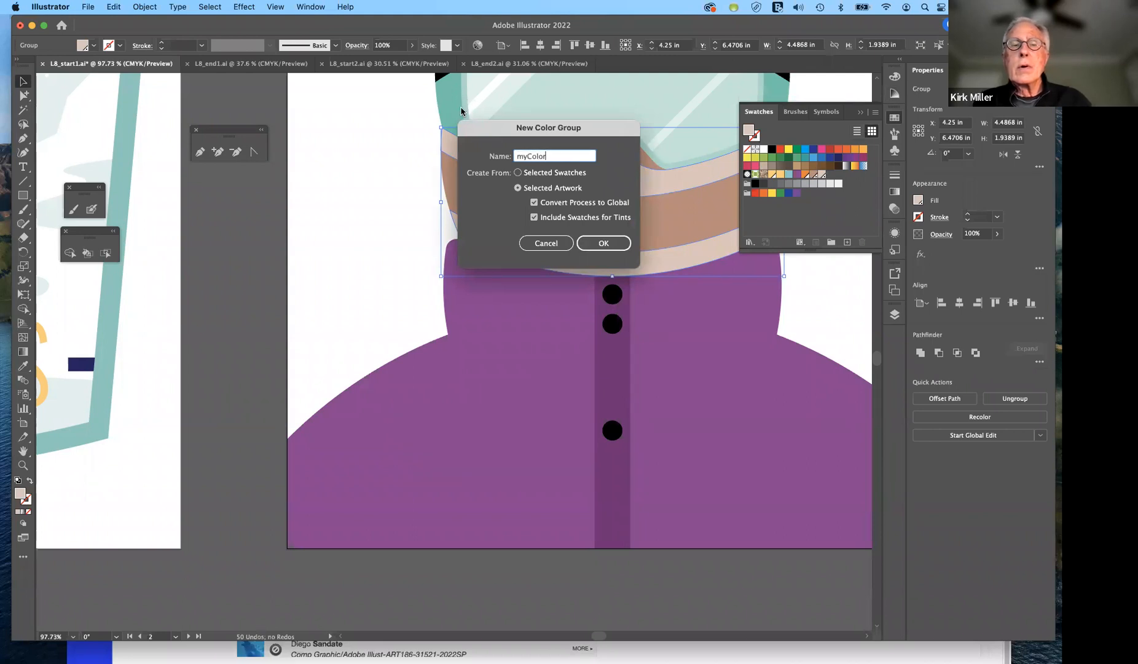
type("Grou")
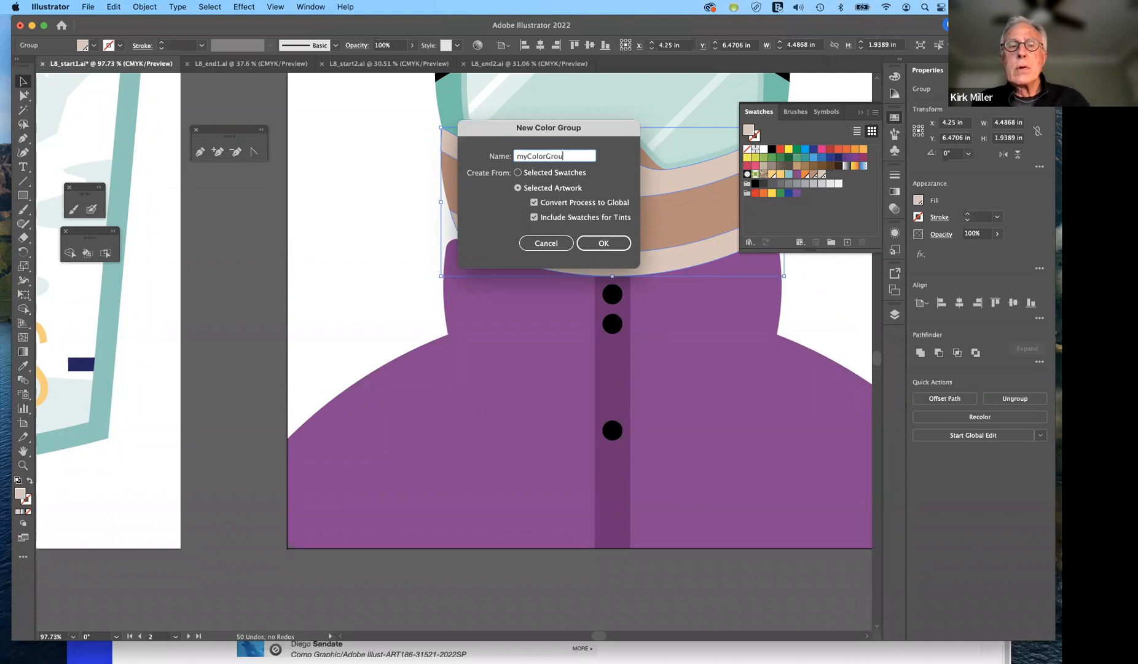
type("p")
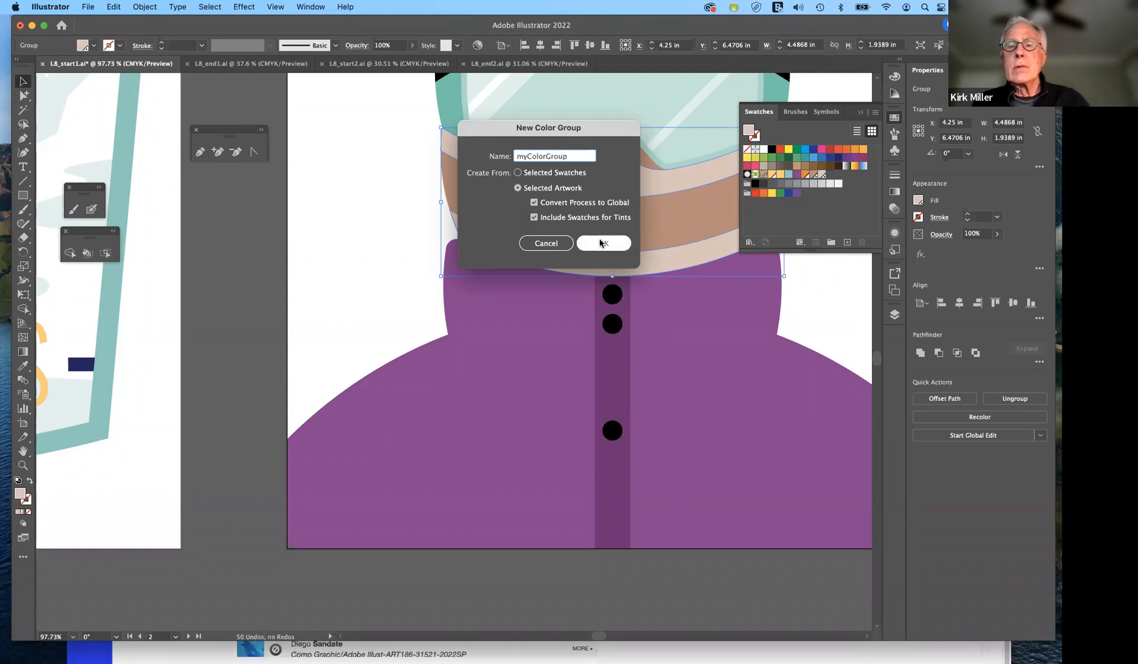
left_click(602, 243)
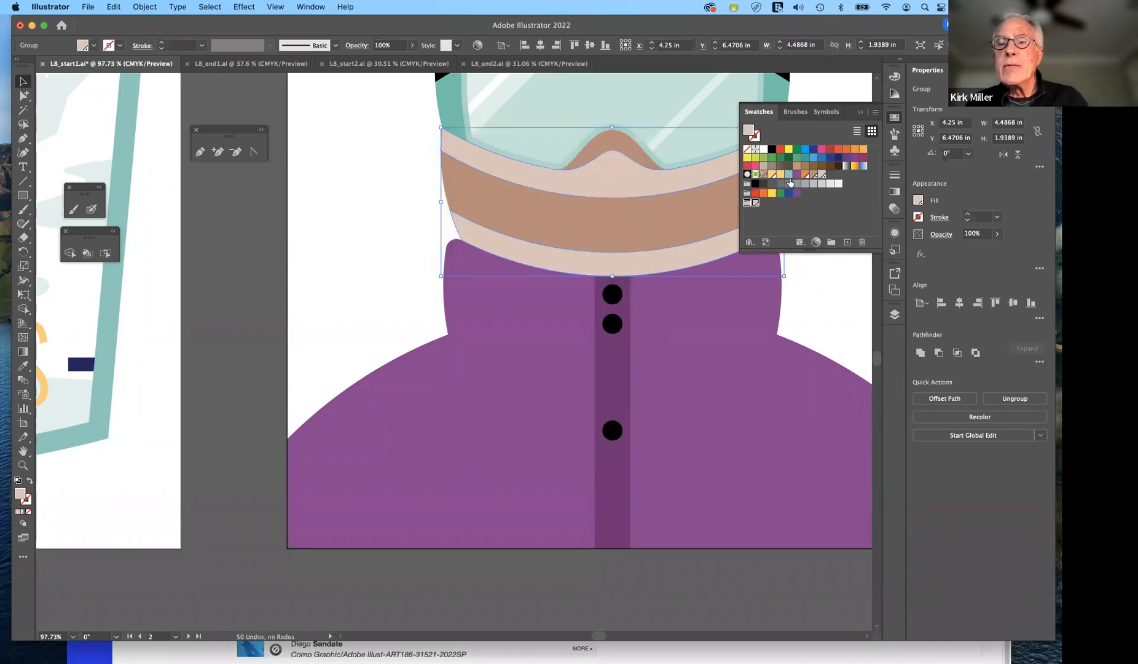
left_click_drag(815, 176, 748, 204)
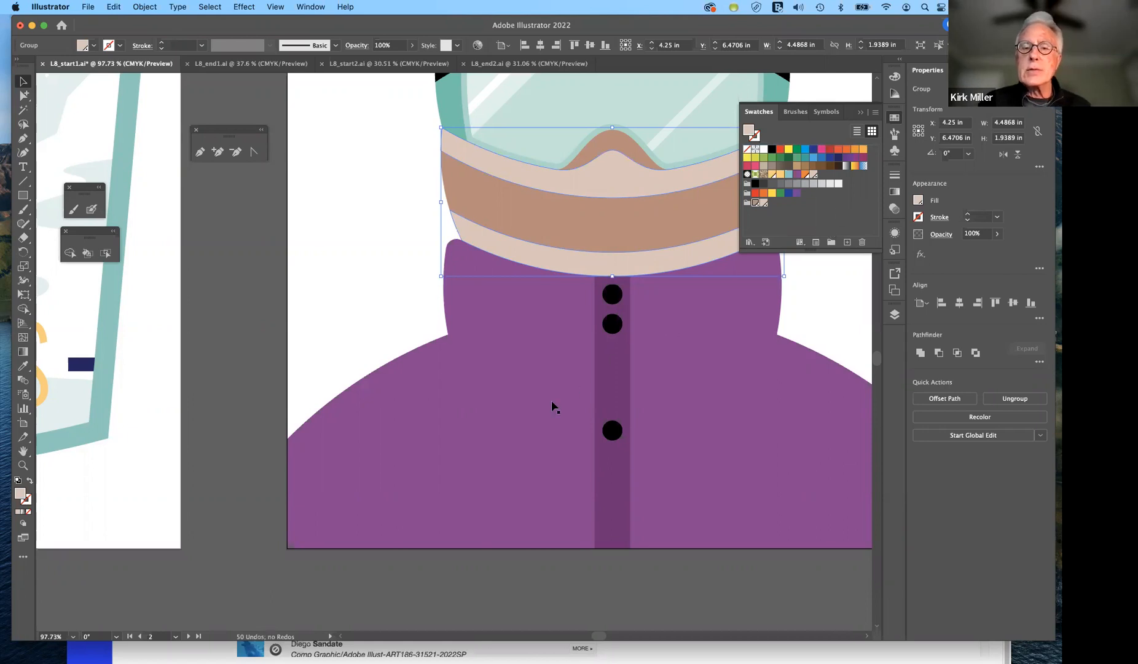
- Select the jacket's center placket on the second artboard and set the Color Guide harmony rule to Complementary 2
left_click(610, 377)
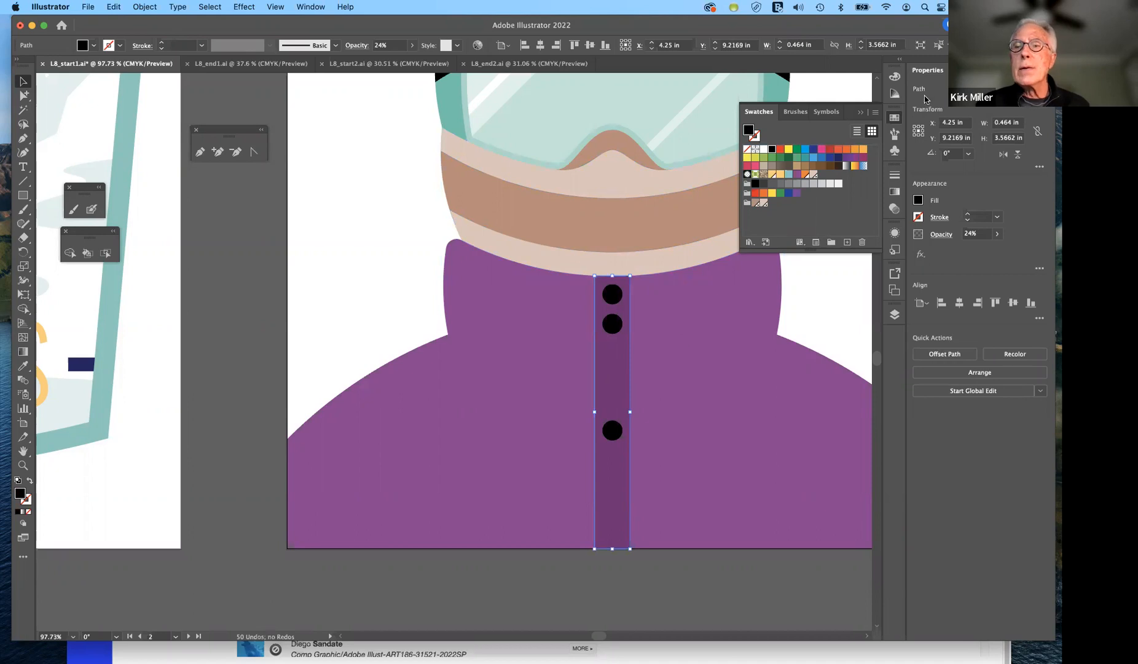
left_click(895, 95)
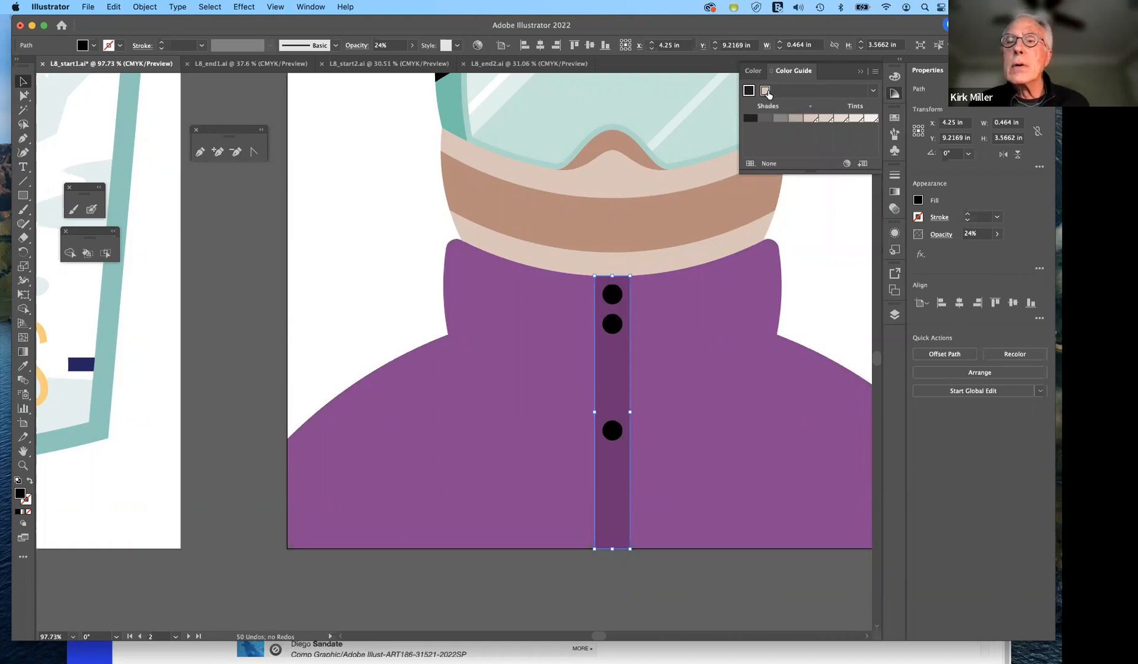
left_click(873, 91)
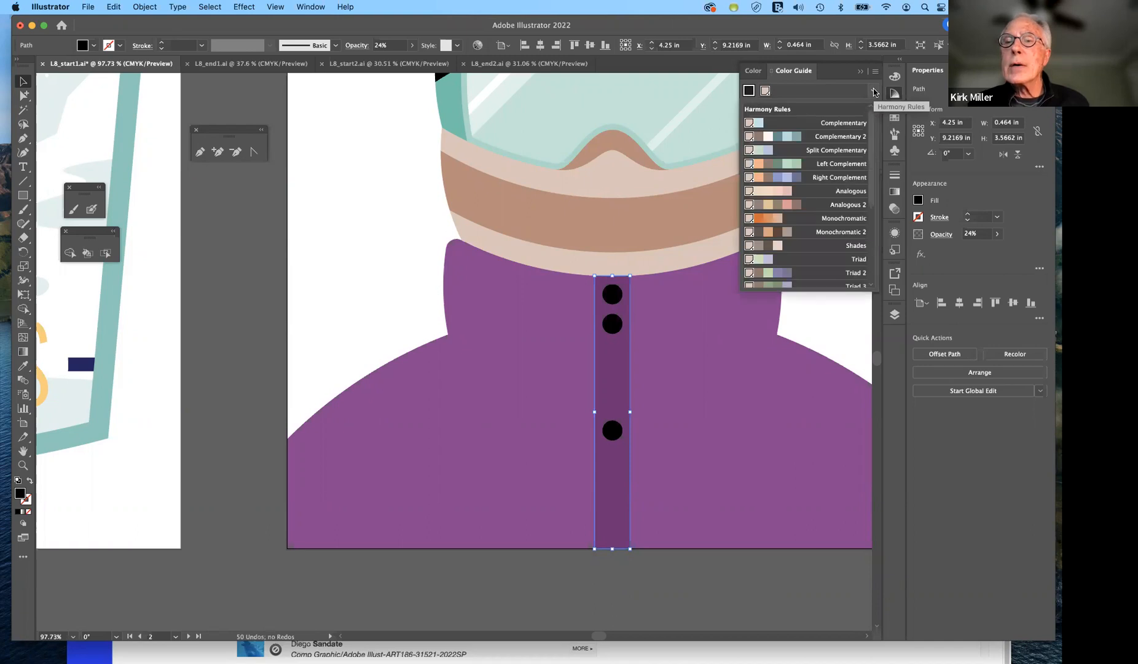
left_click(839, 137)
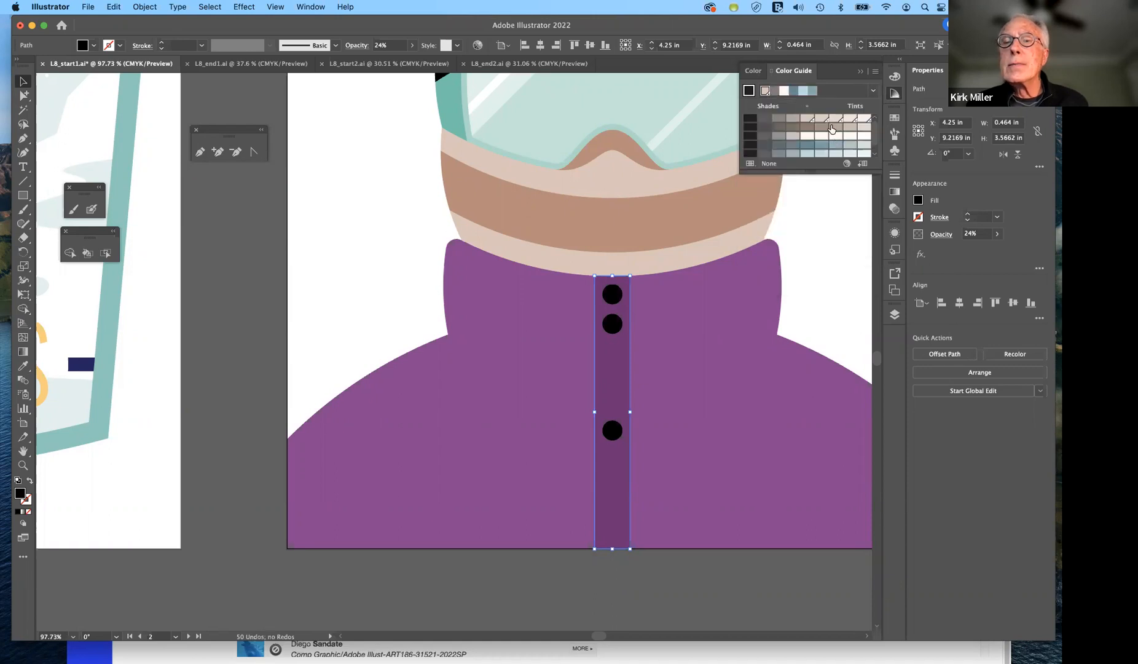
- Try the slate blue and light tan harmony colors from the Color Guide on the jacket's center placket
left_click(793, 91)
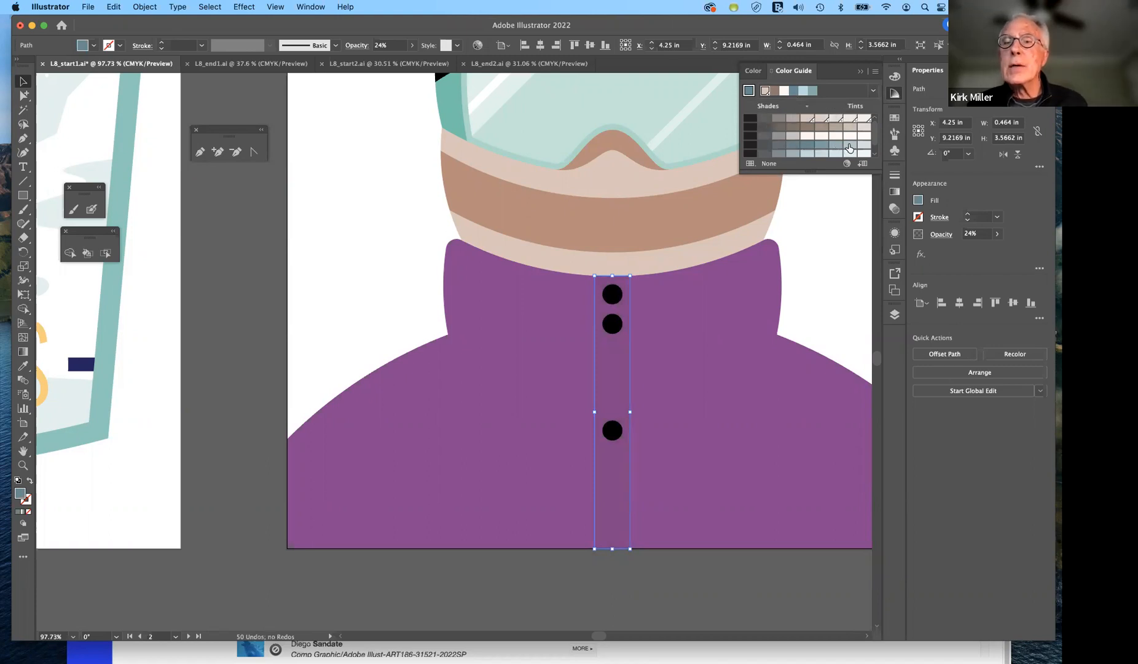
left_click(807, 145)
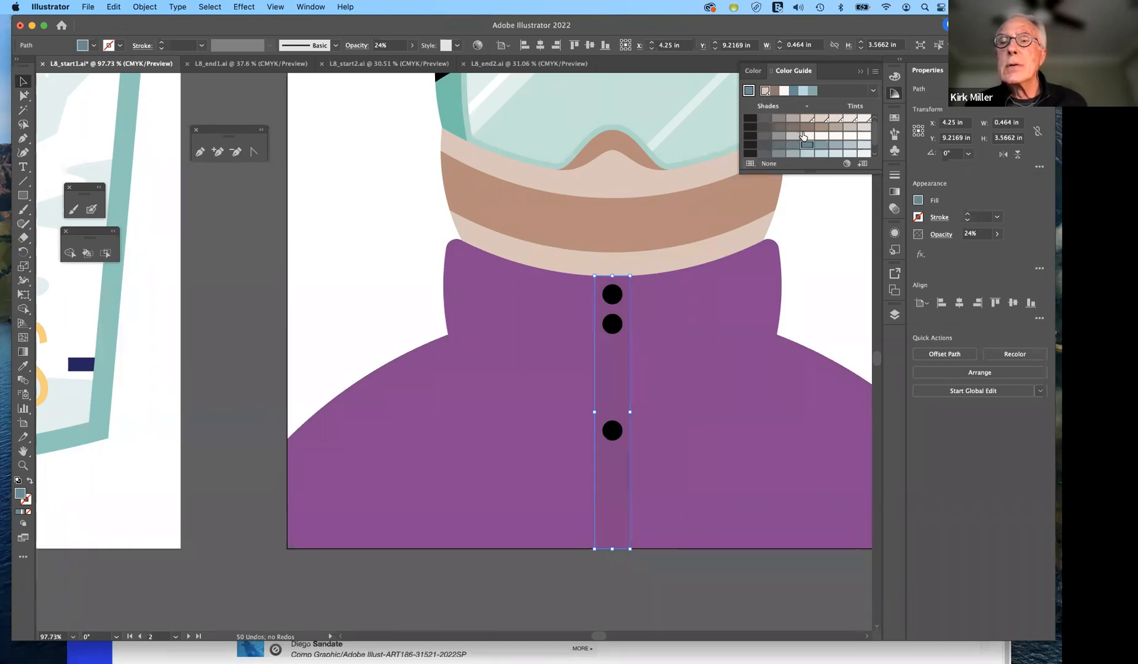
left_click(807, 119)
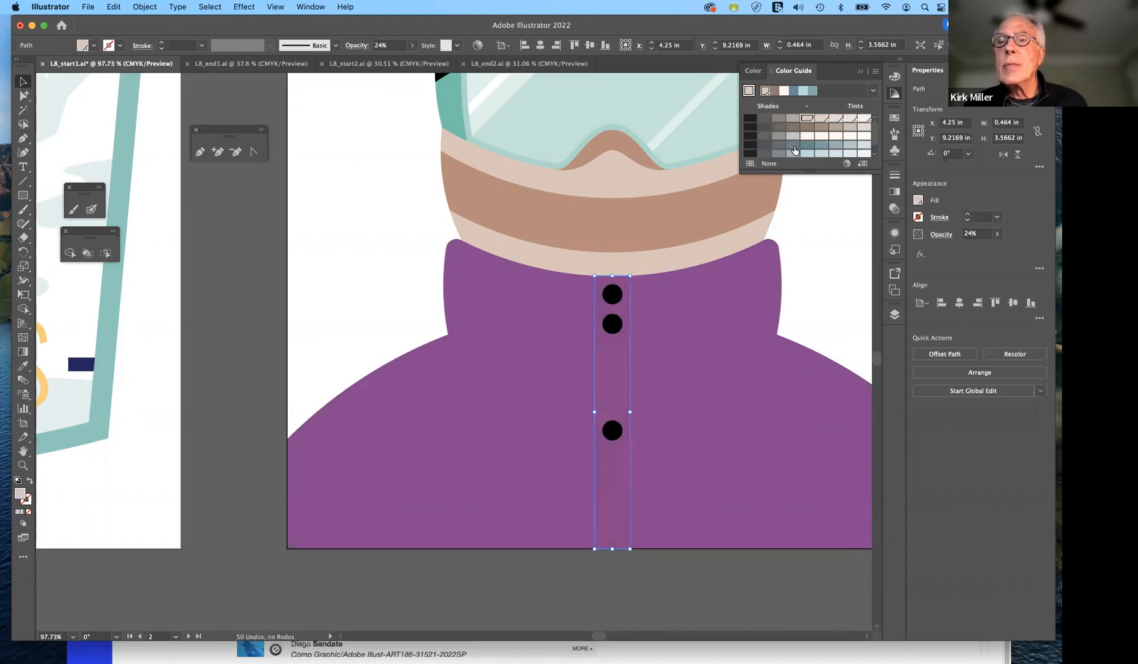
left_click(794, 92)
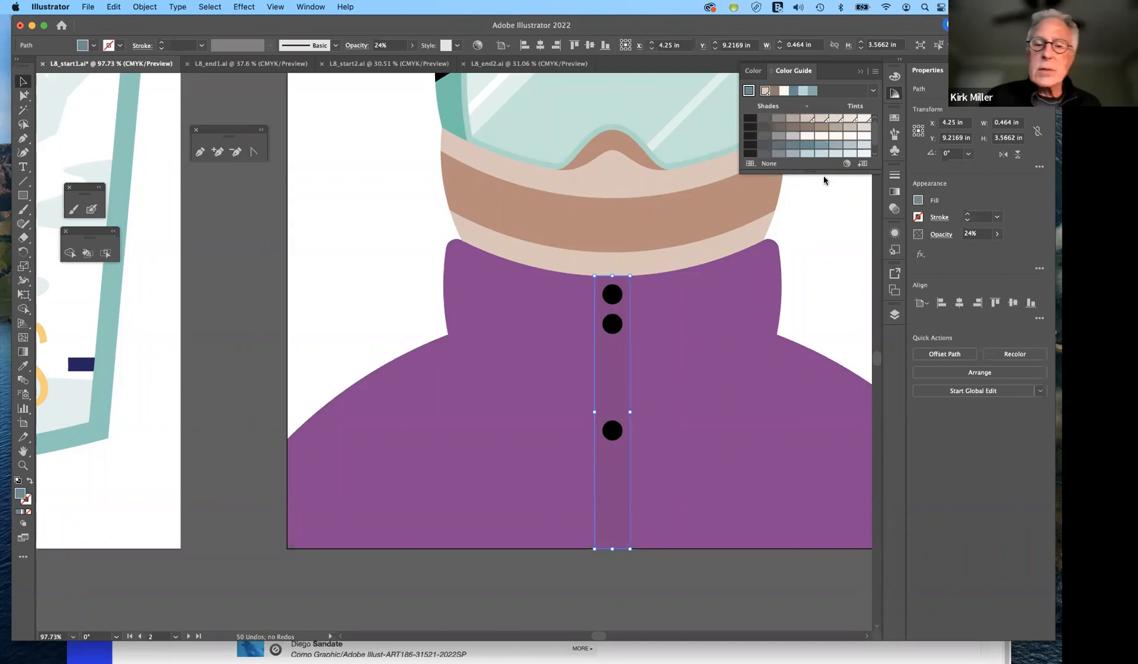
- Undo the trial fill colors on the second artboard's jacket placket and clear the selection
key("super+z")
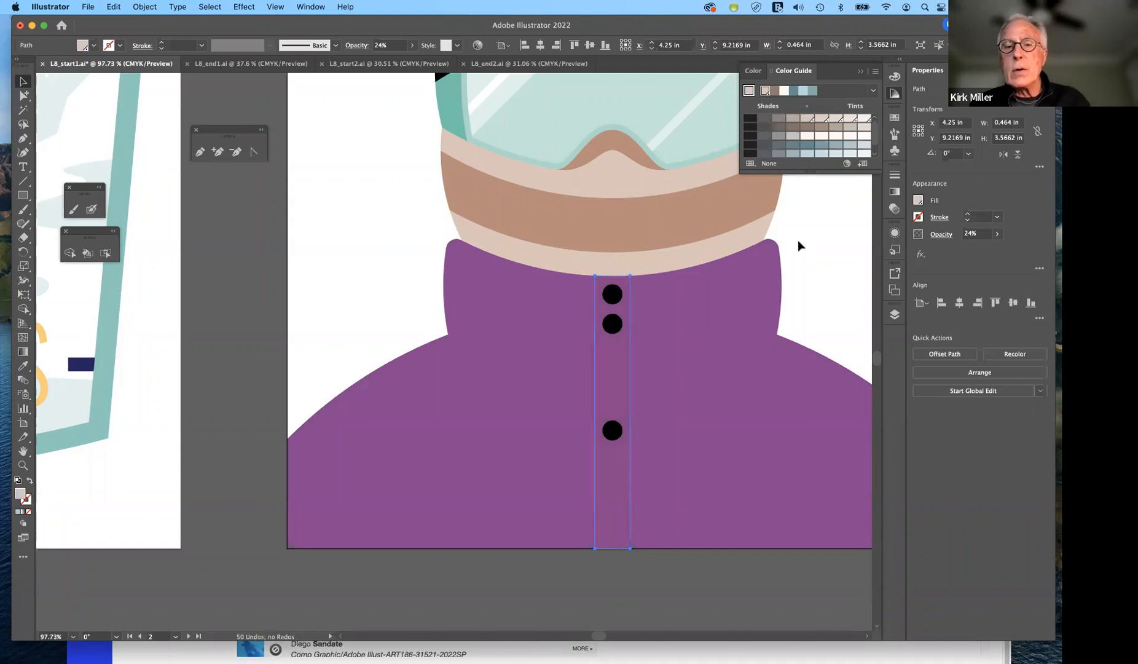
left_click(807, 243)
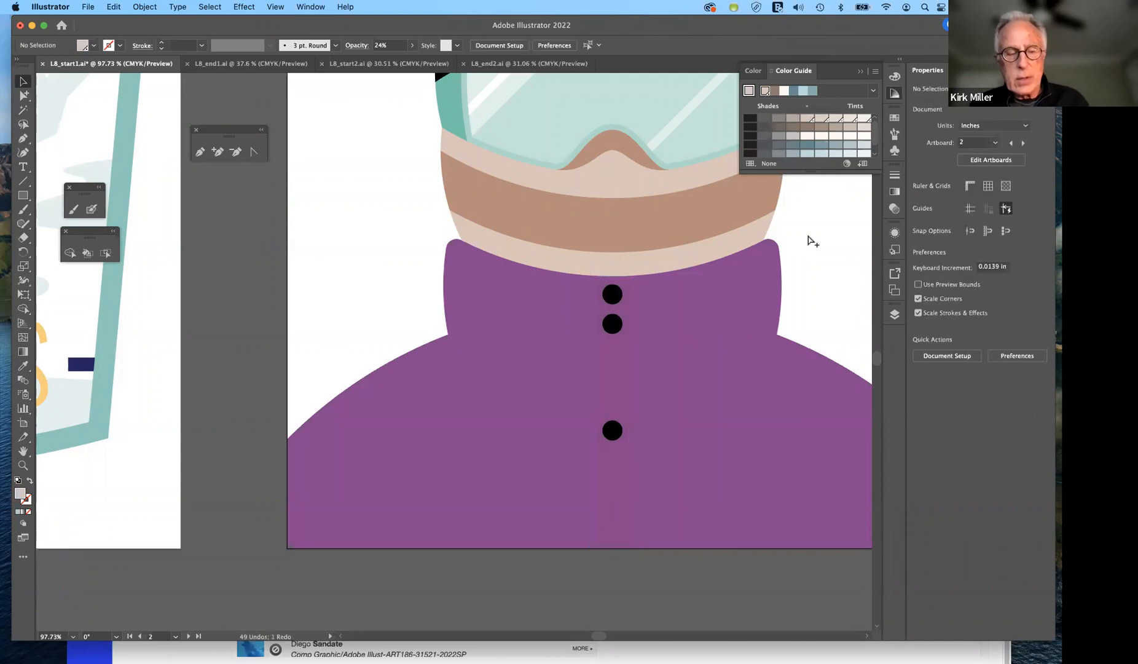
key("super+z")
key("super+z")
key("super+z")
key("super+z")
left_click(825, 300)
- Fill the jacket on the third artboard with the slate blue harmony color and set it as the Color Guide's base color
scroll(824, 299, "right", 5)
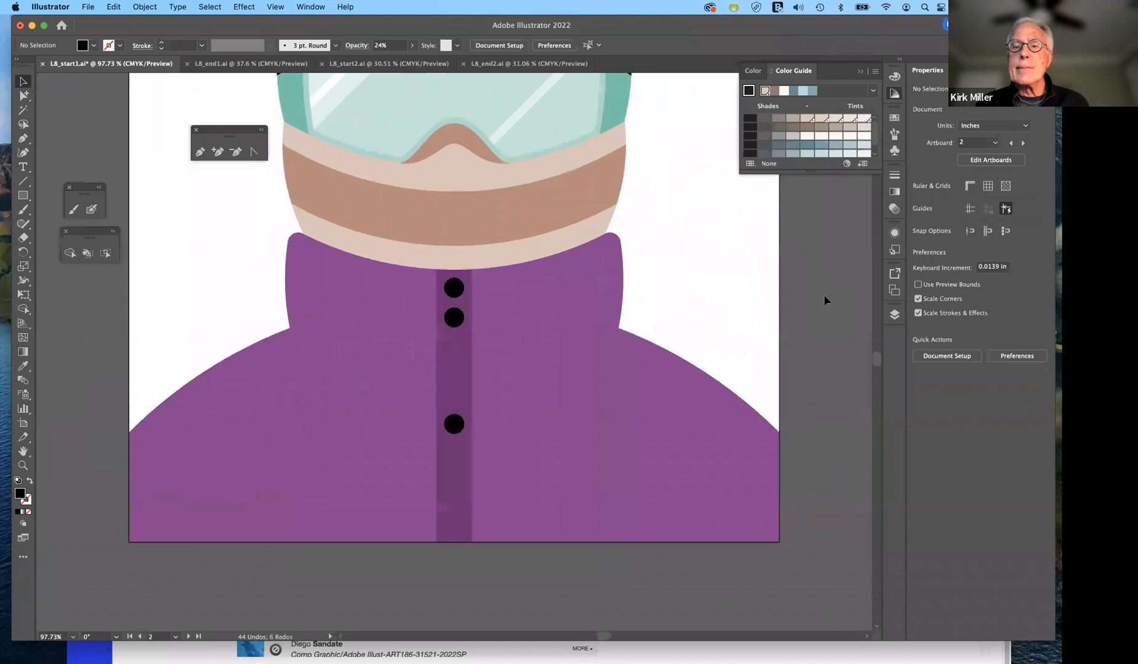
scroll(825, 296, "right", 15)
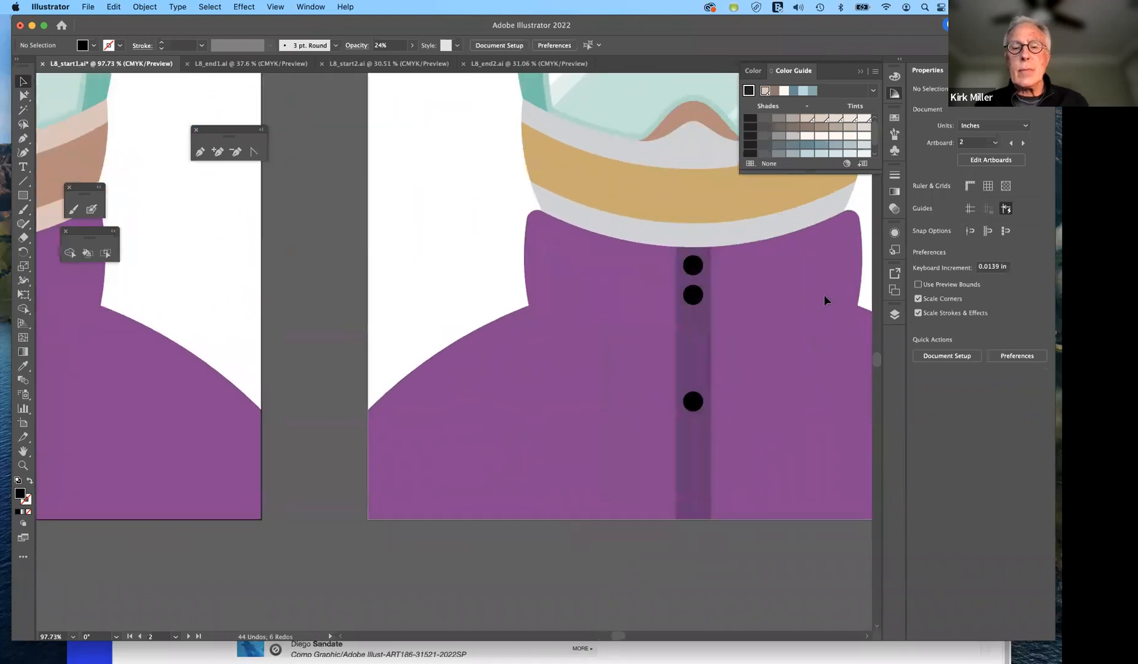
scroll(825, 299, "right", 5)
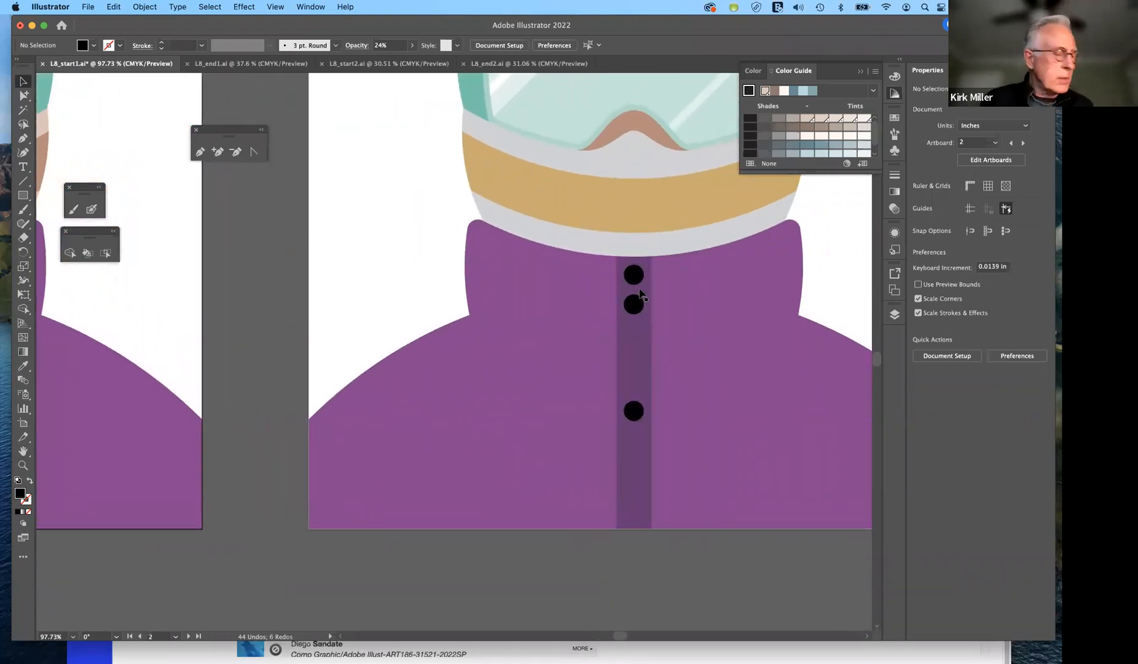
left_click(747, 327)
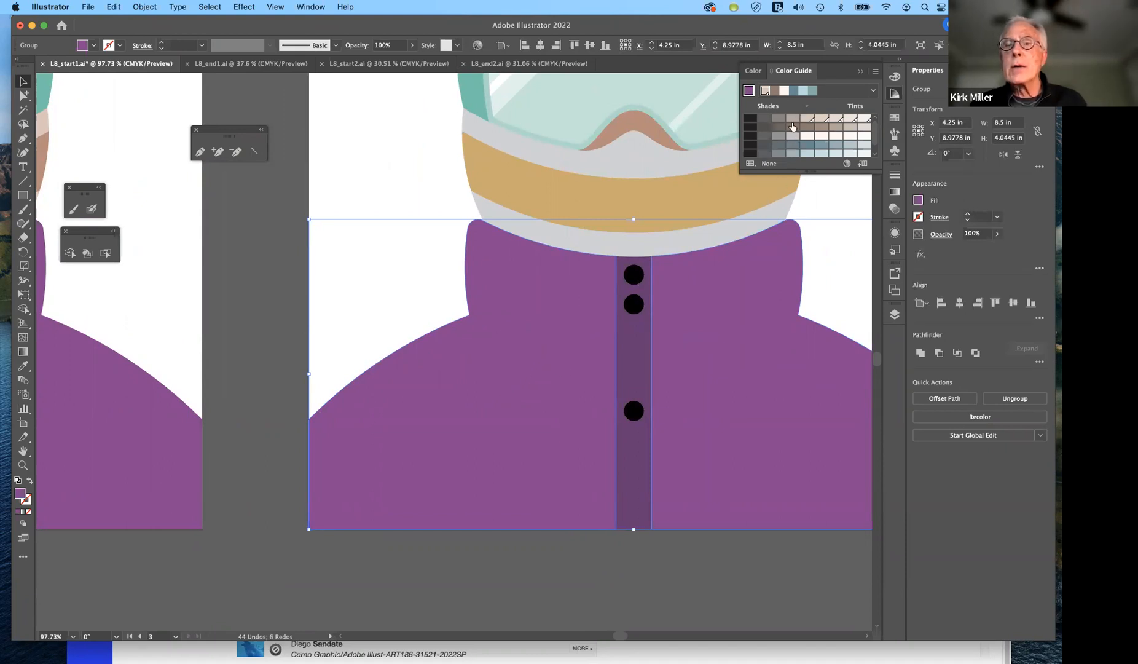
left_click(792, 91)
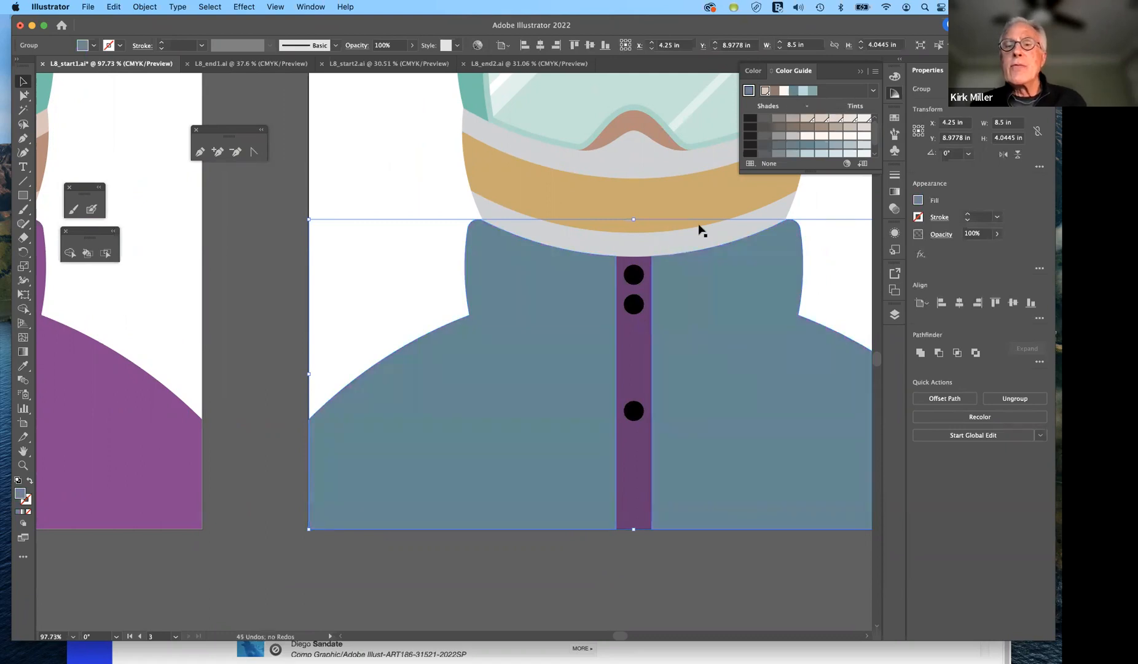
left_click(749, 91)
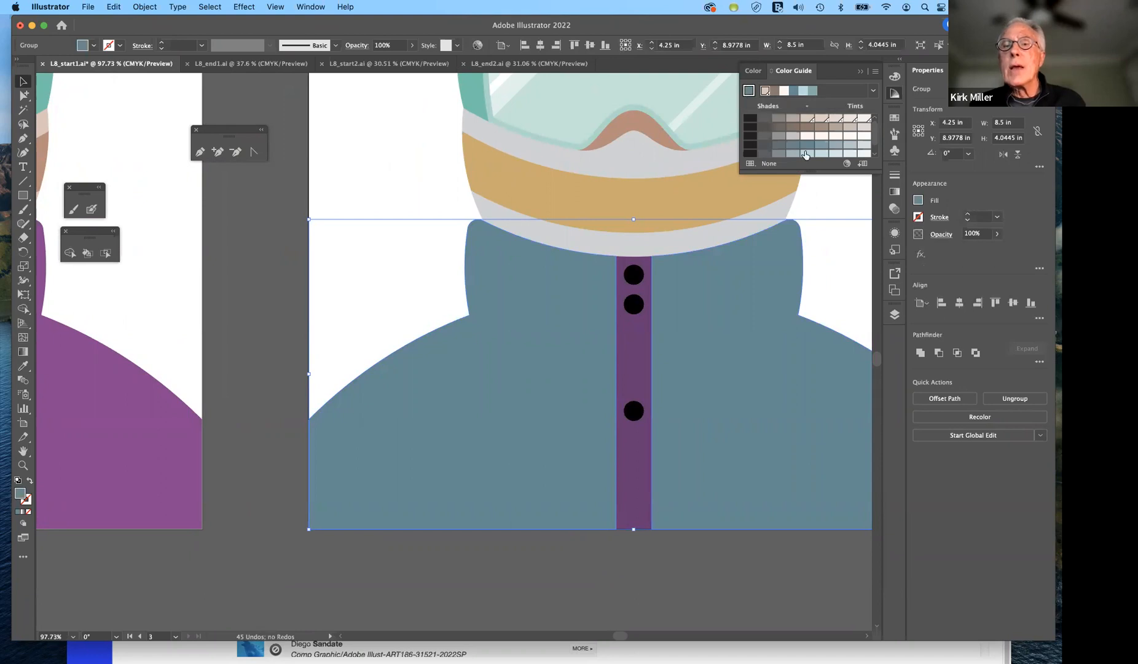
- Fill the third artboard's jacket placket with a lighter slate blue tint from the Color Guide and clear the selection
left_click(631, 341)
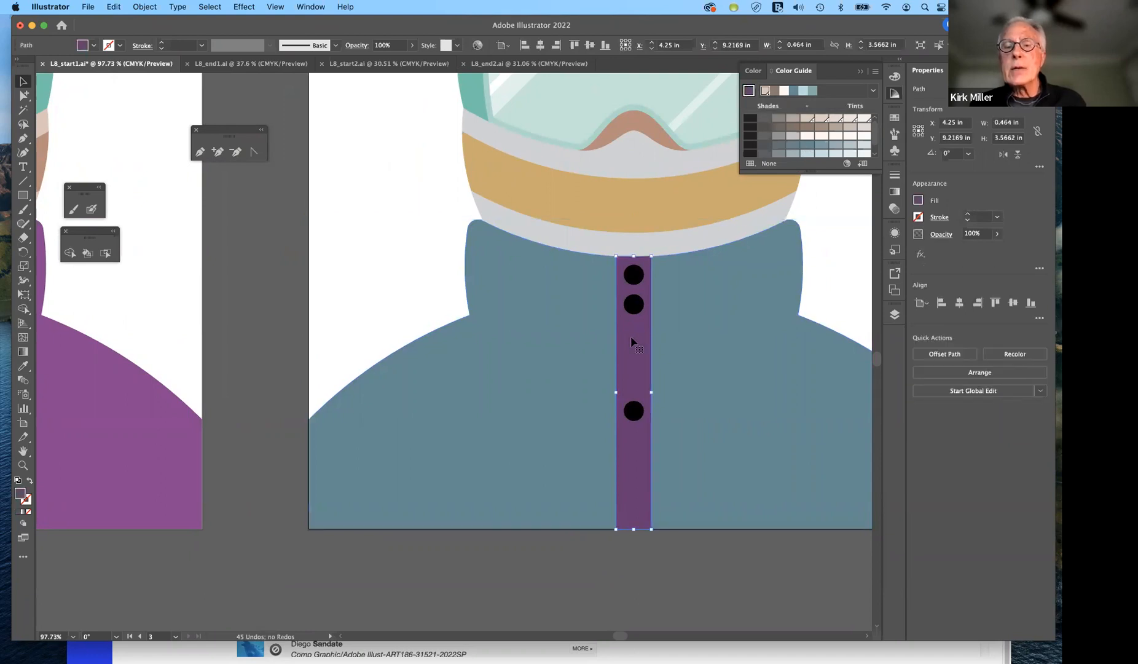
left_click(836, 147)
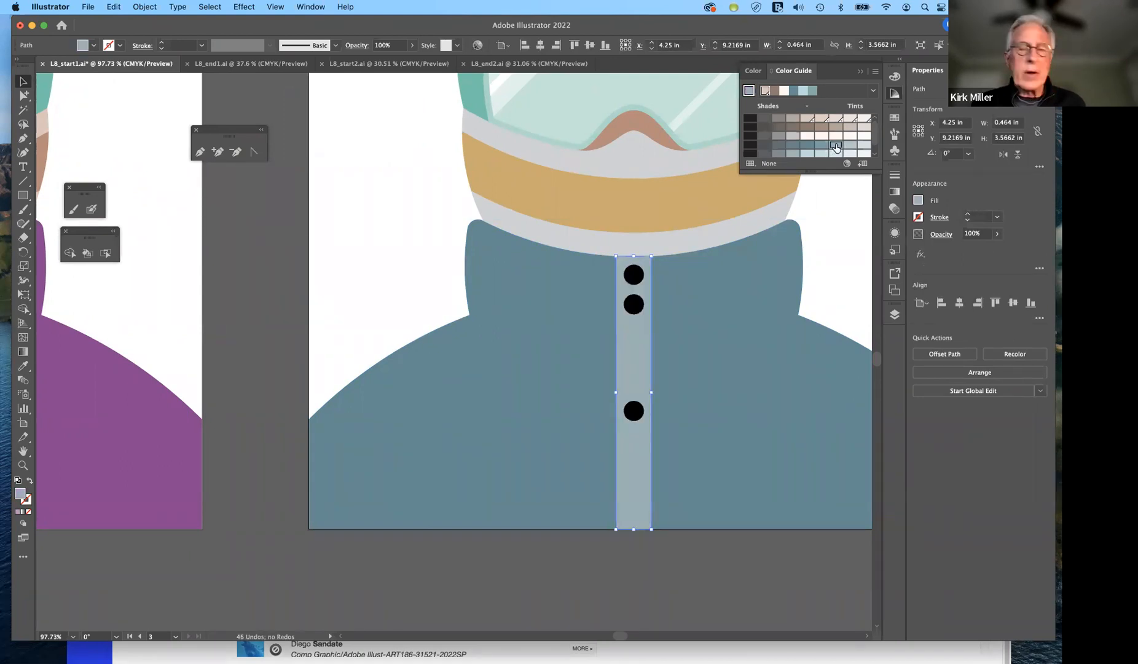
left_click(844, 209)
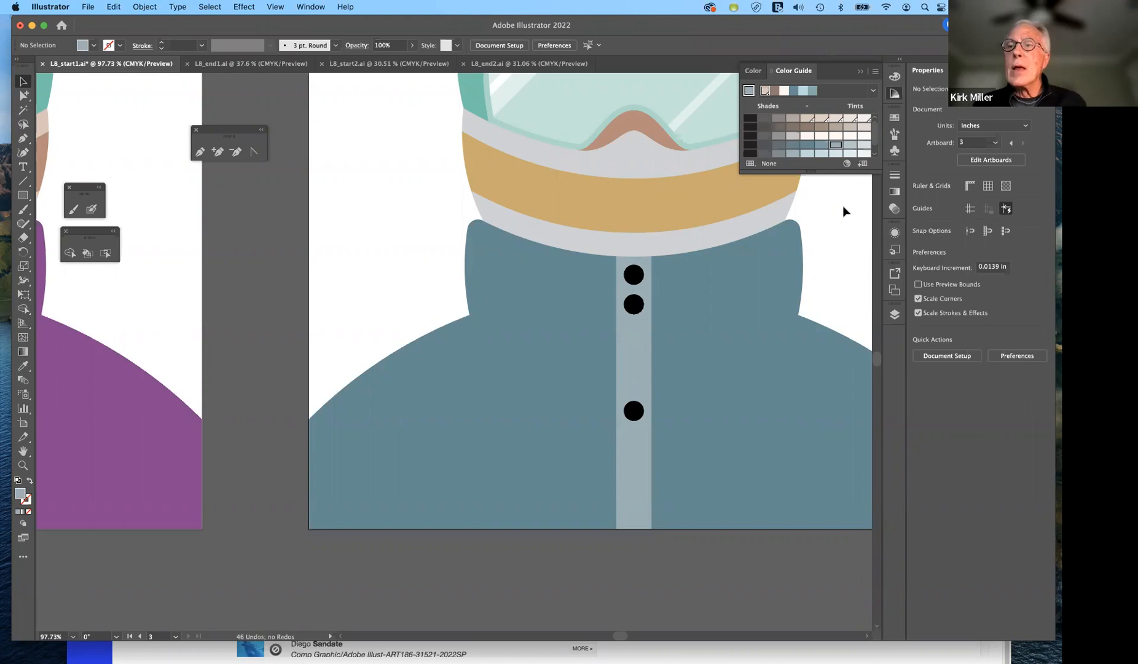
- Look over the finished snowboard artwork in L8_end2.ai and switch to the L8_start2.ai document
scroll(843, 209, "down", 1)
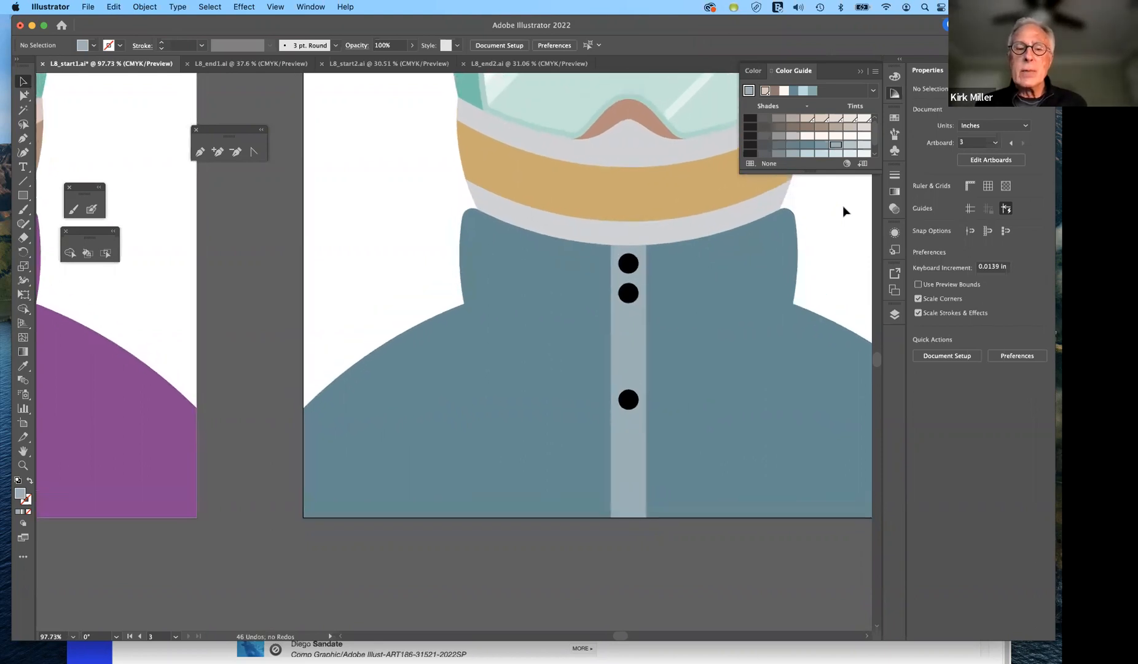
scroll(843, 210, "right", 10)
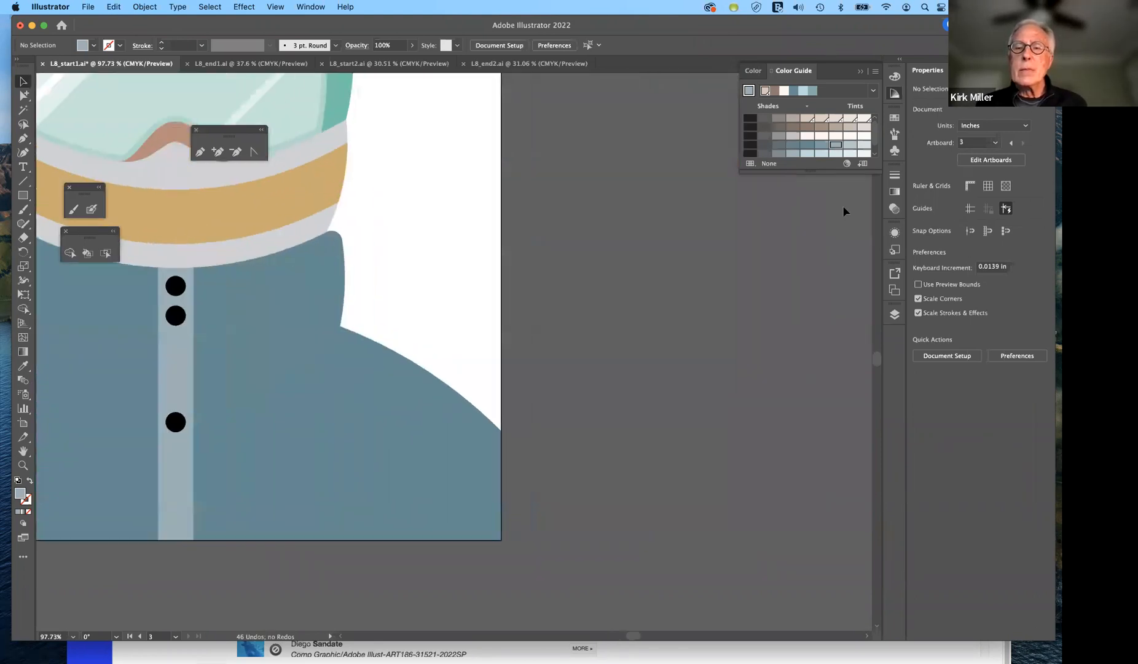
scroll(843, 211, "right", 7)
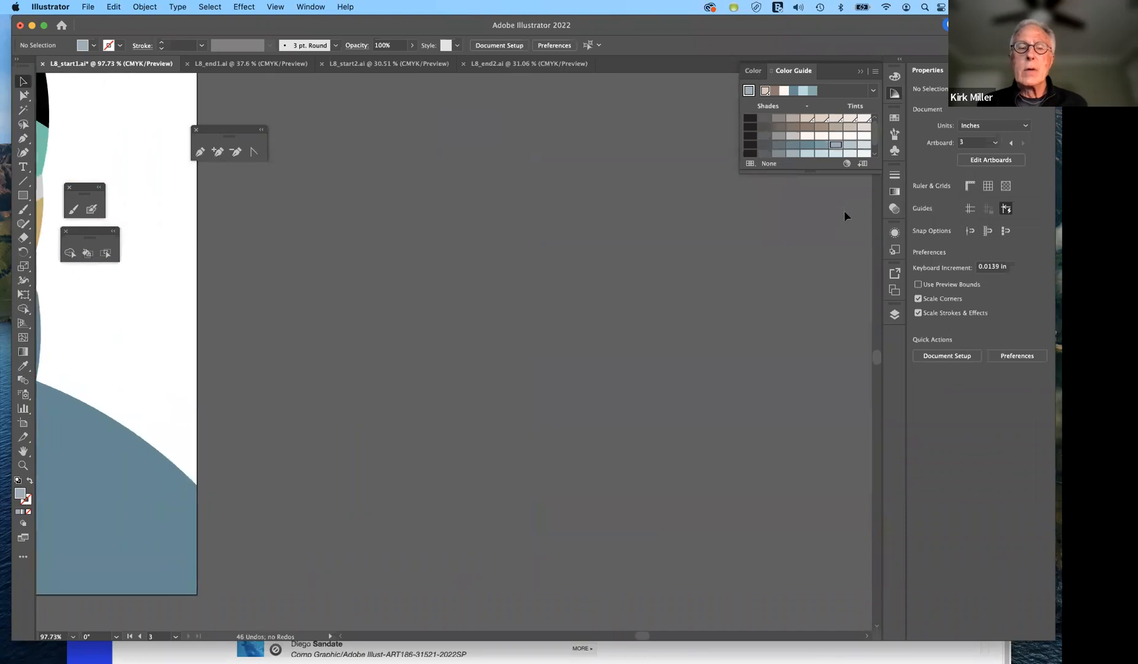
key("super+alt+0")
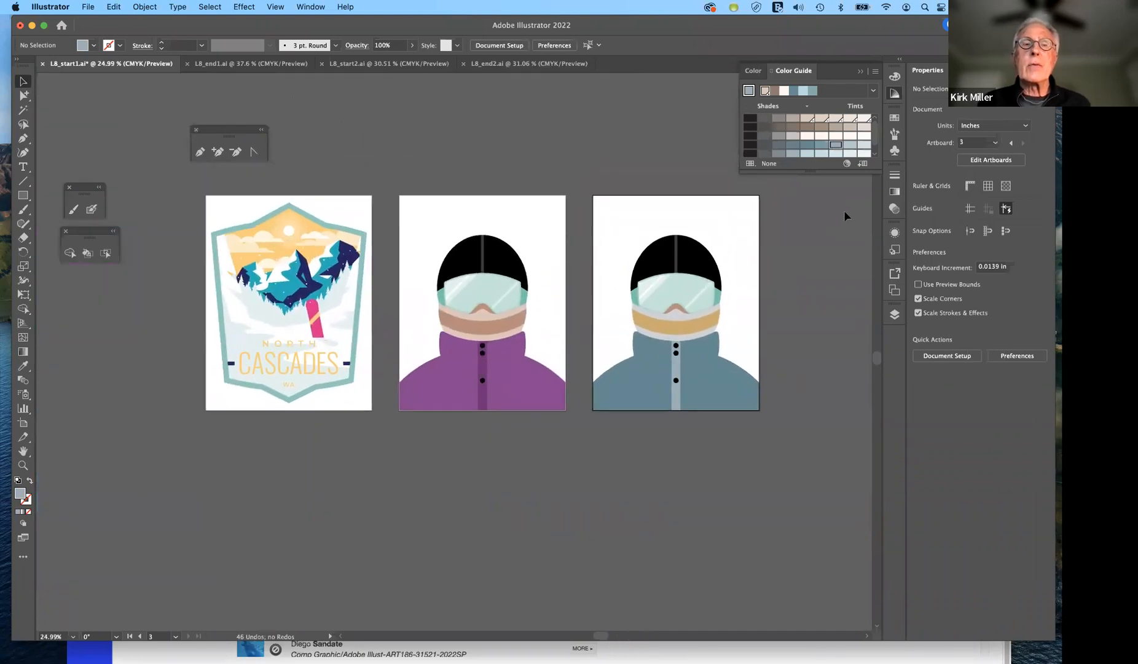
left_click(523, 65)
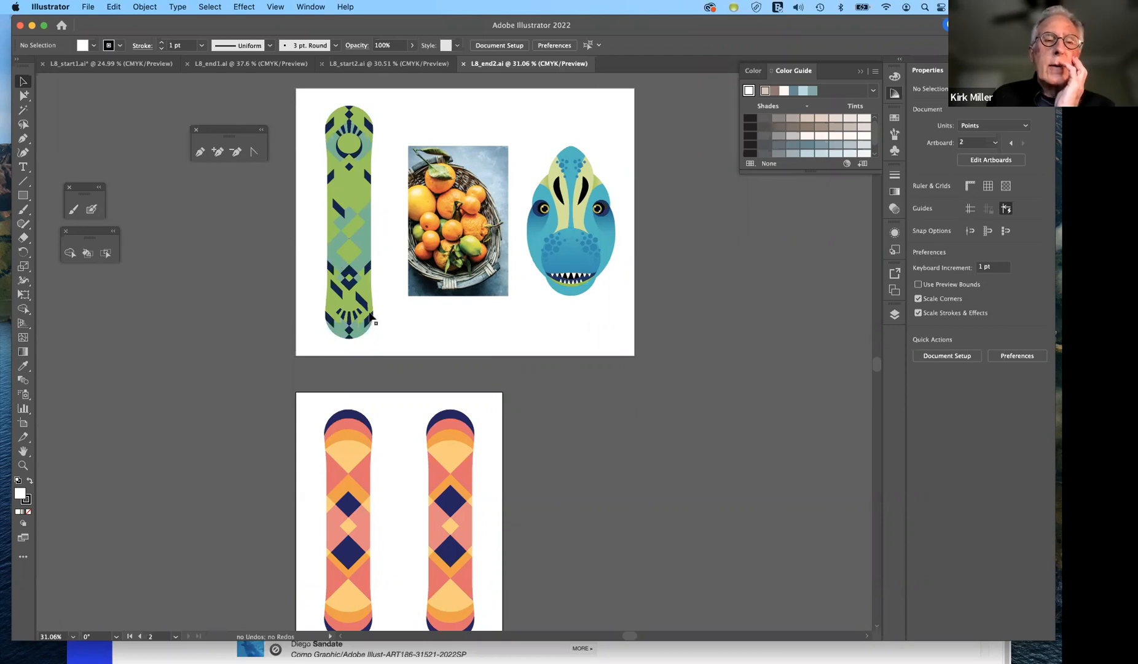
left_click(393, 65)
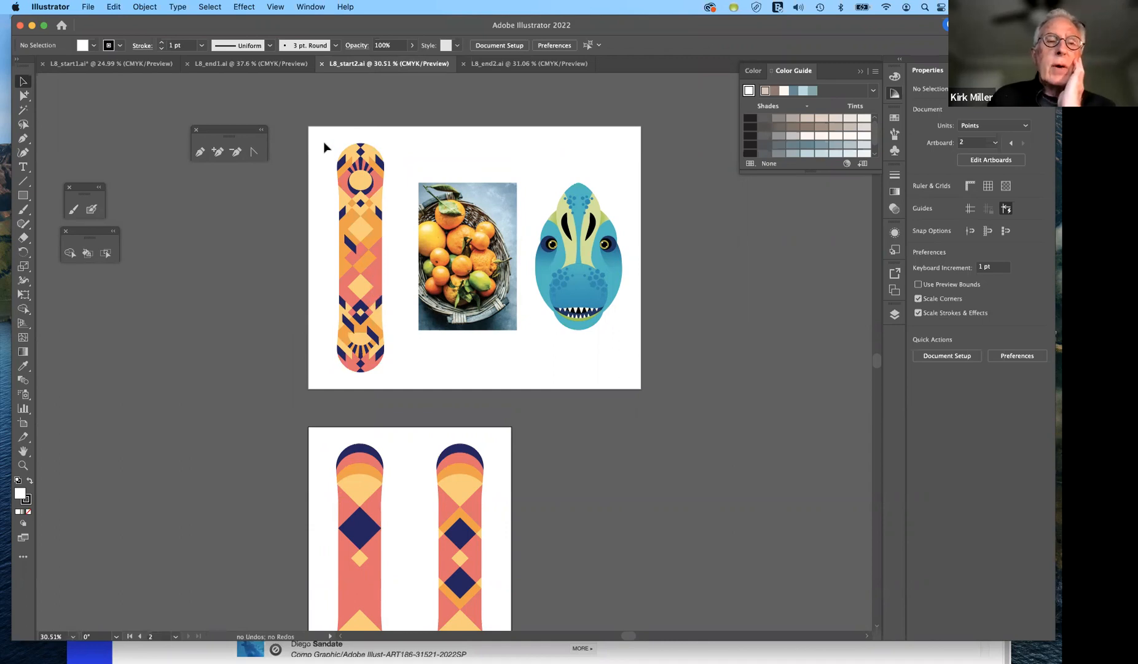
- Select the patterned snowboard on the first artboard, collapse the Color Guide and open Recolor Artwork beside the artwork
left_click_drag(324, 138, 405, 387)
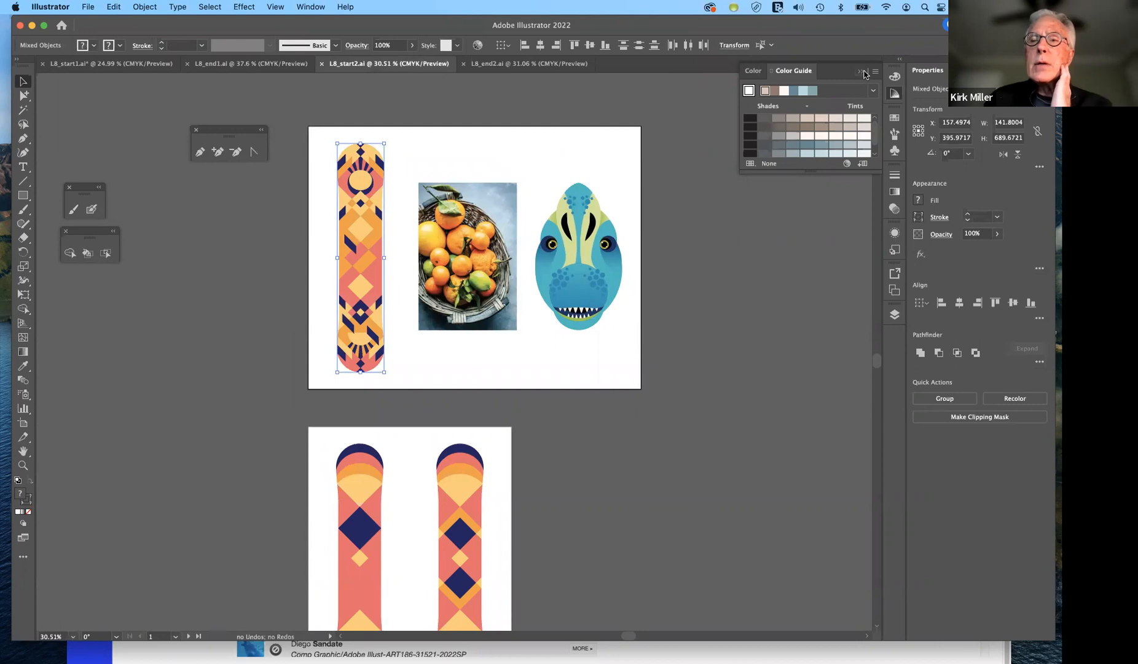
left_click(861, 73)
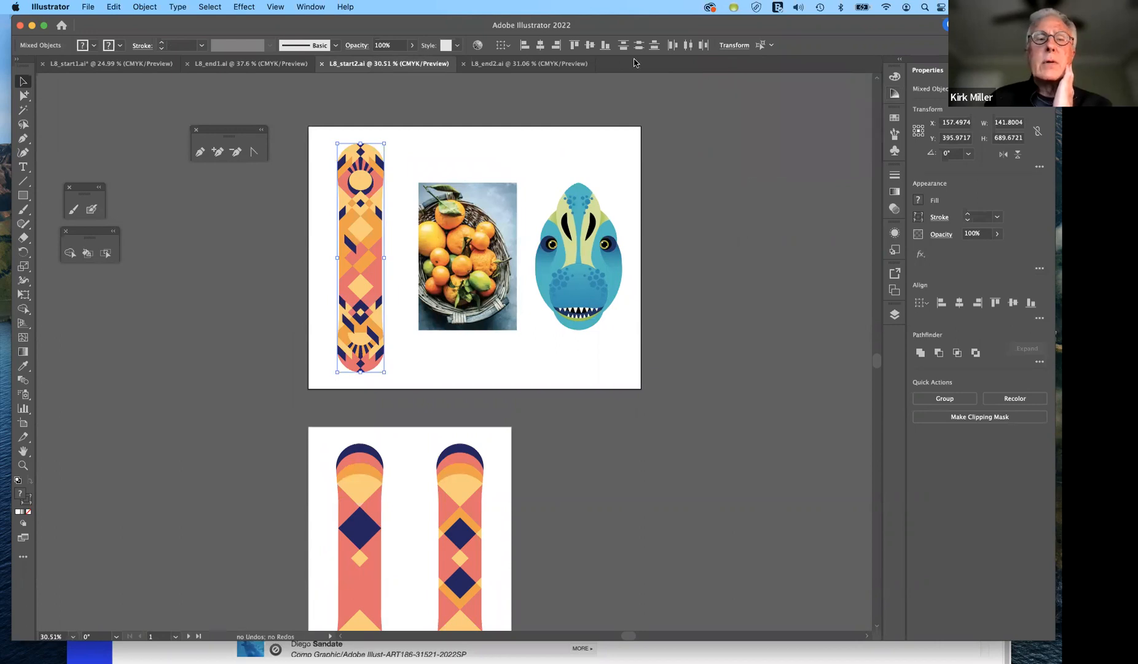
left_click(477, 46)
left_click_drag(466, 181, 768, 108)
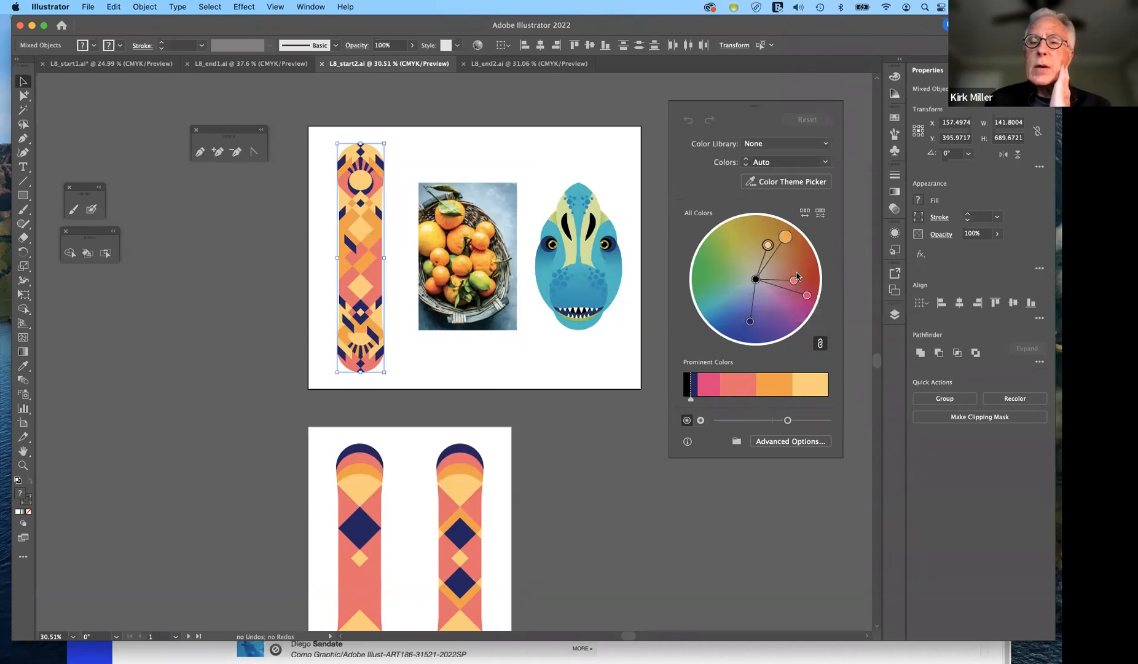
- Try shifting the snowboard's linked harmony colors around the color wheel through purple, green and orange, and reset the colors
left_click_drag(807, 296, 806, 296)
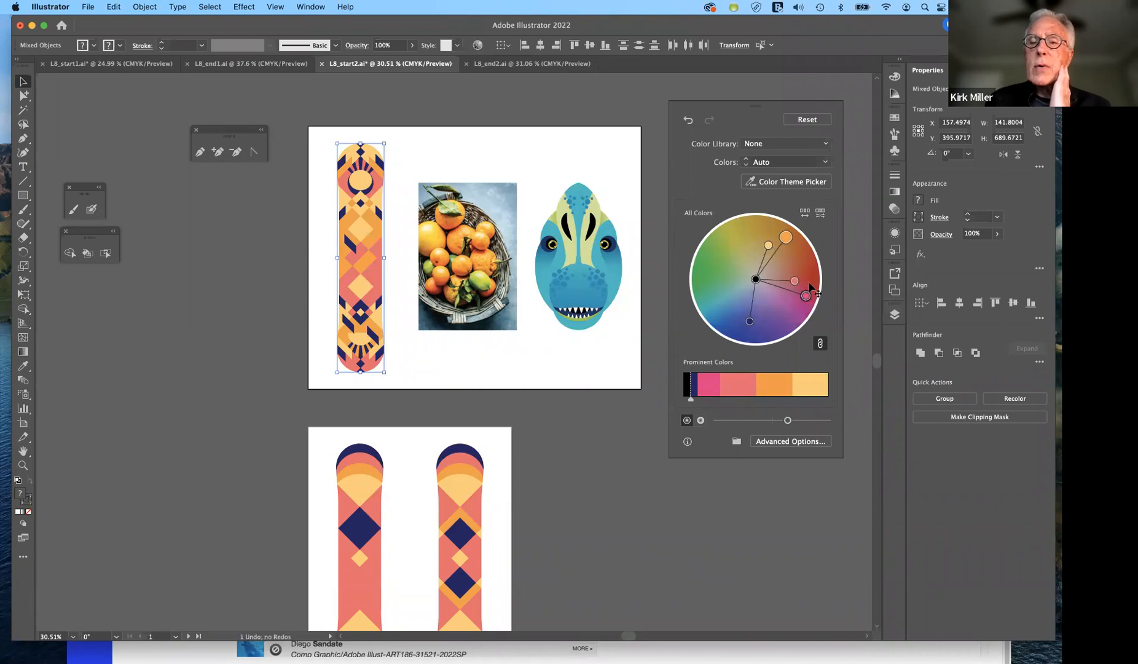
left_click(787, 238)
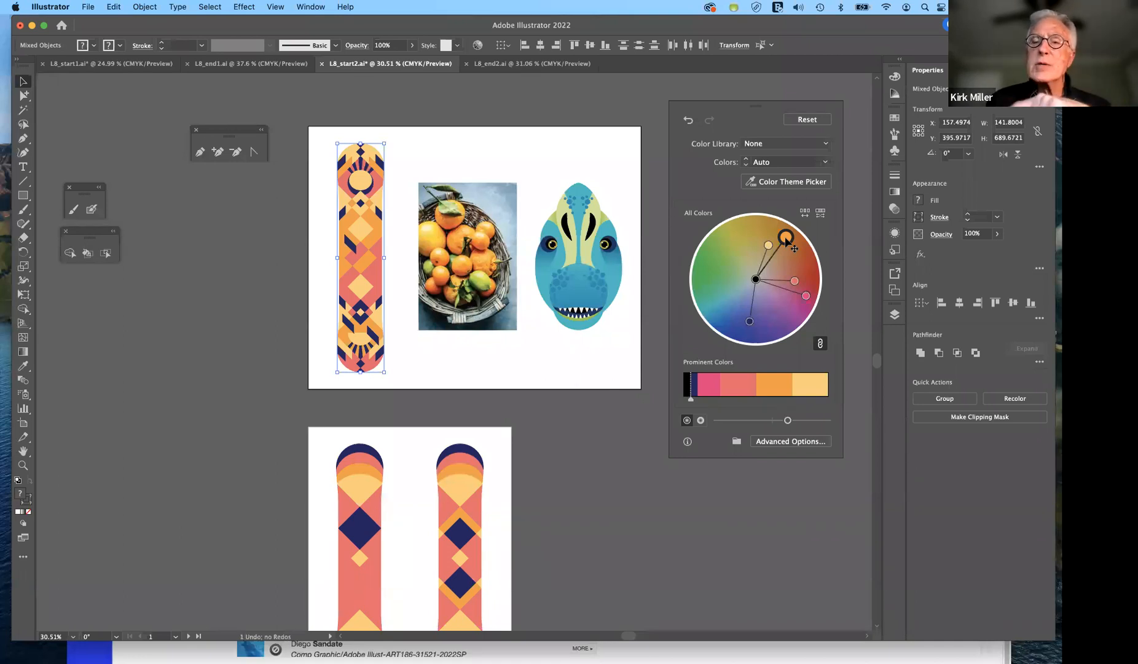
left_click_drag(787, 239, 778, 322)
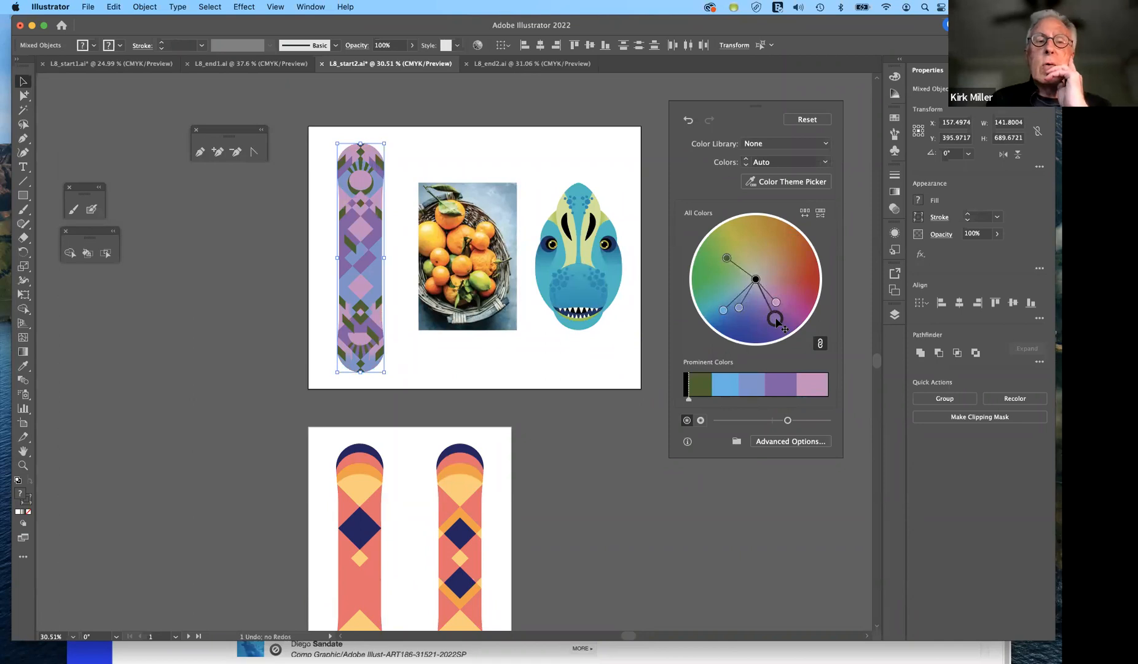
left_click_drag(778, 323, 712, 256)
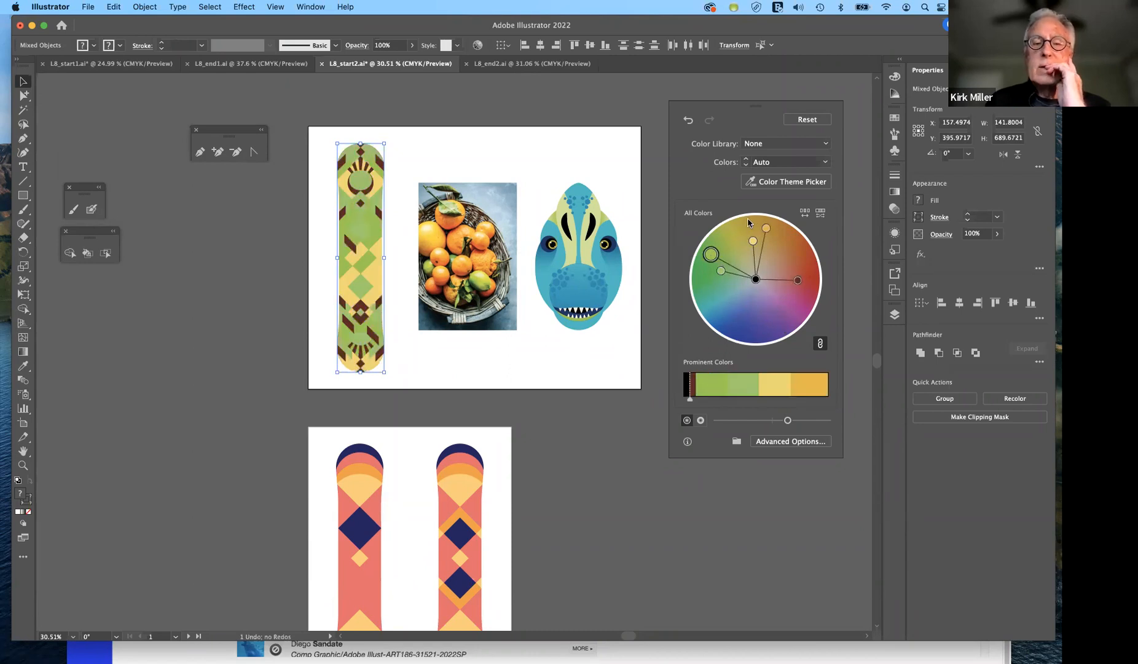
left_click_drag(711, 254, 778, 232)
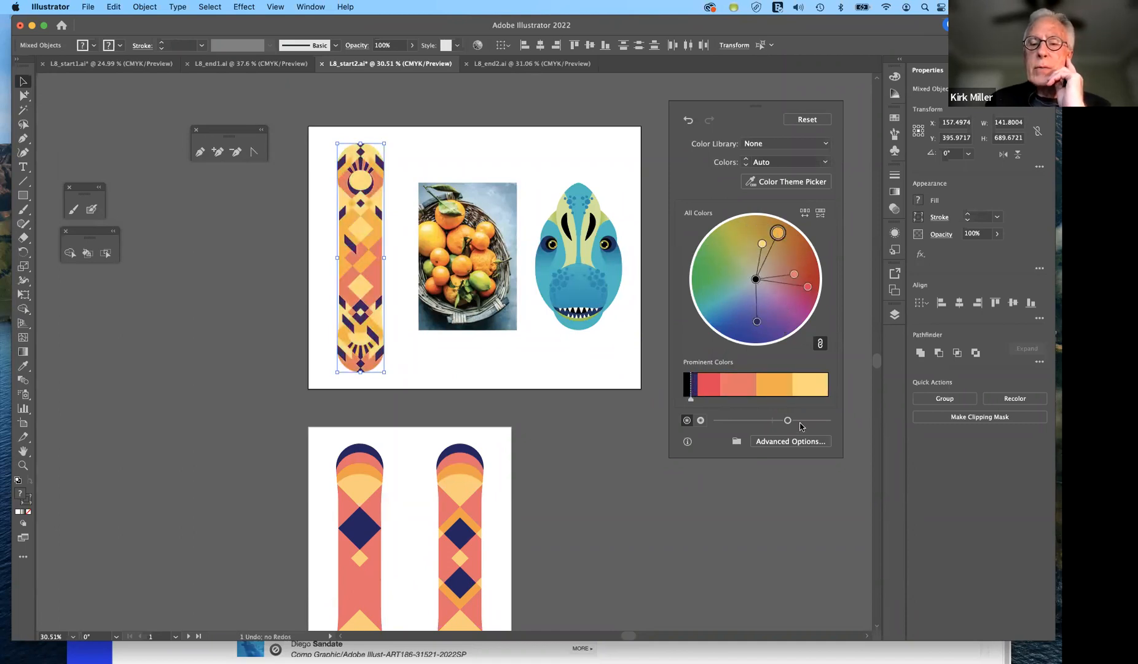
left_click(807, 121)
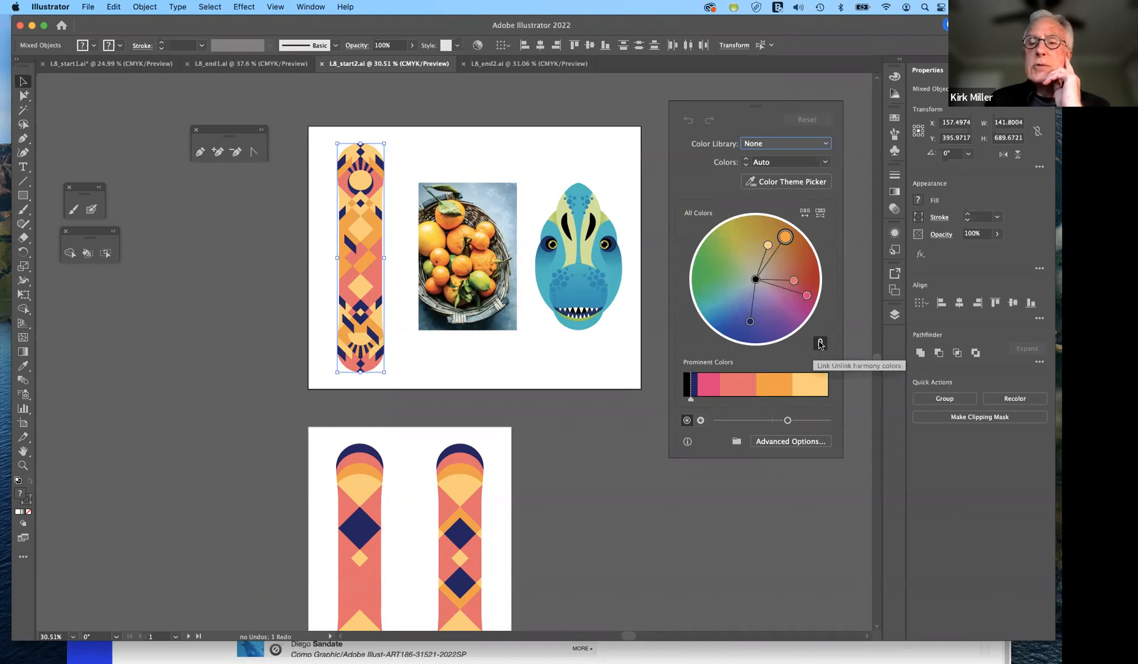
- Unlink the harmony colors, try changing only the snowboard's orange to purple, and reset the colors
left_click(821, 343)
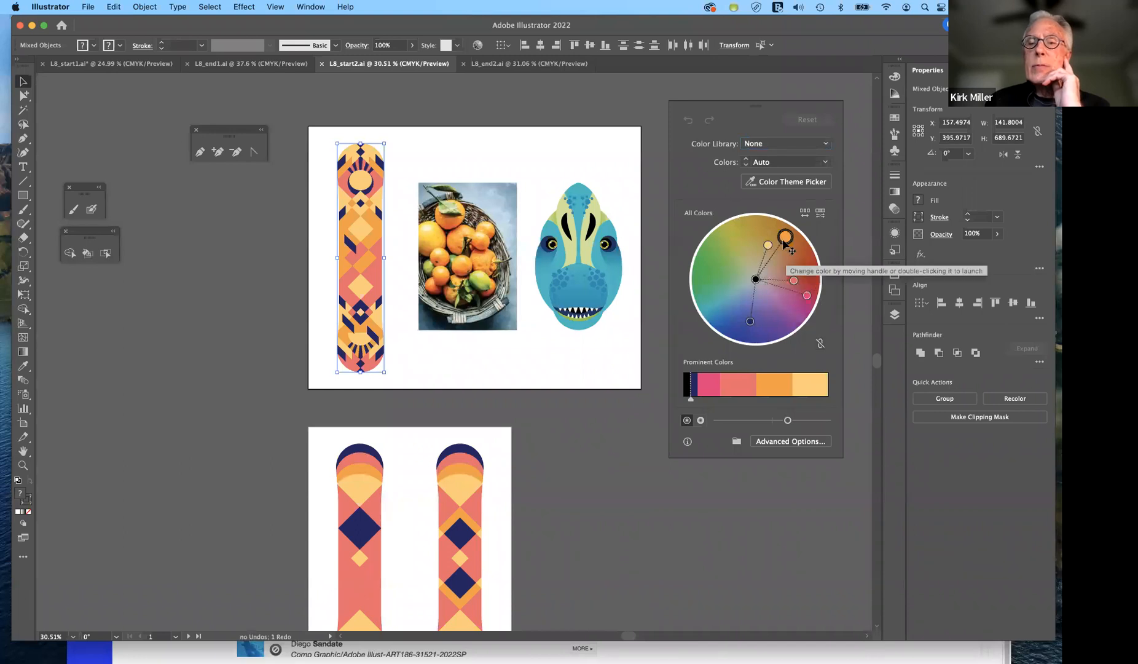
left_click_drag(785, 240, 777, 316)
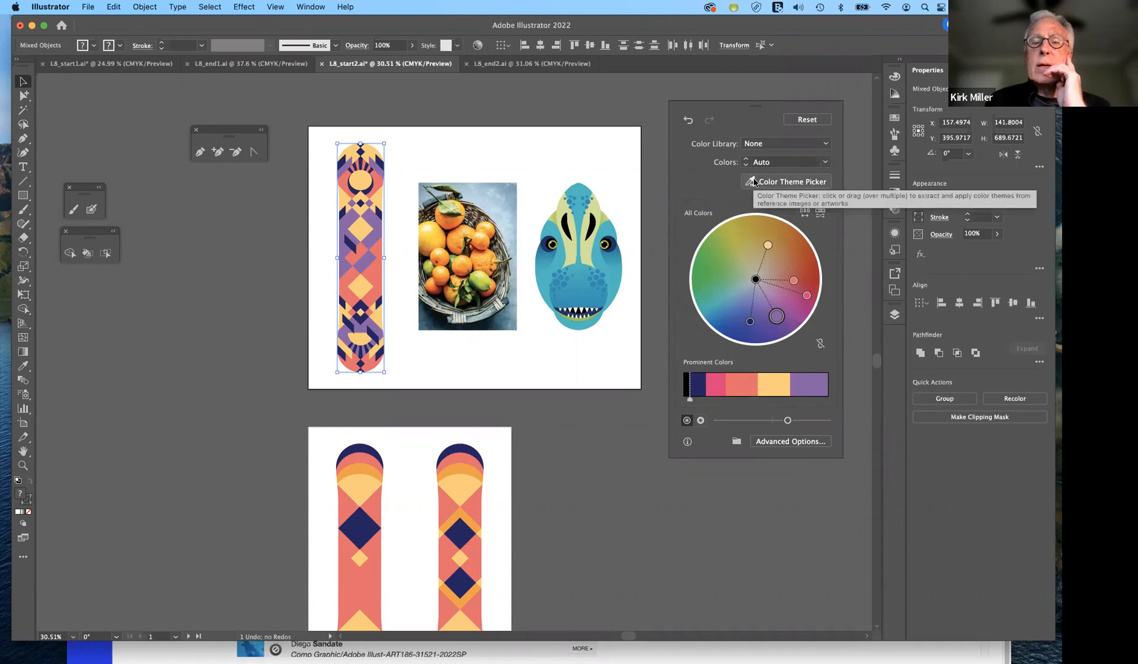
left_click(809, 120)
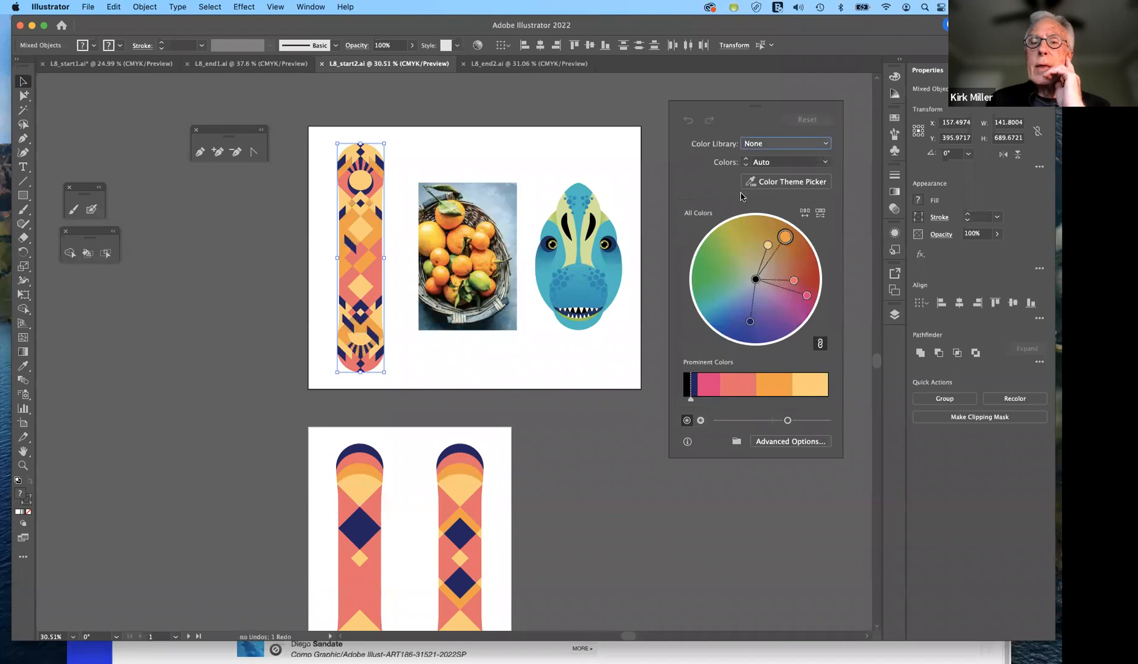
- Try recoloring the snowboard with a color theme picked from the orange fruit photo, and reset the colors
left_click(758, 183)
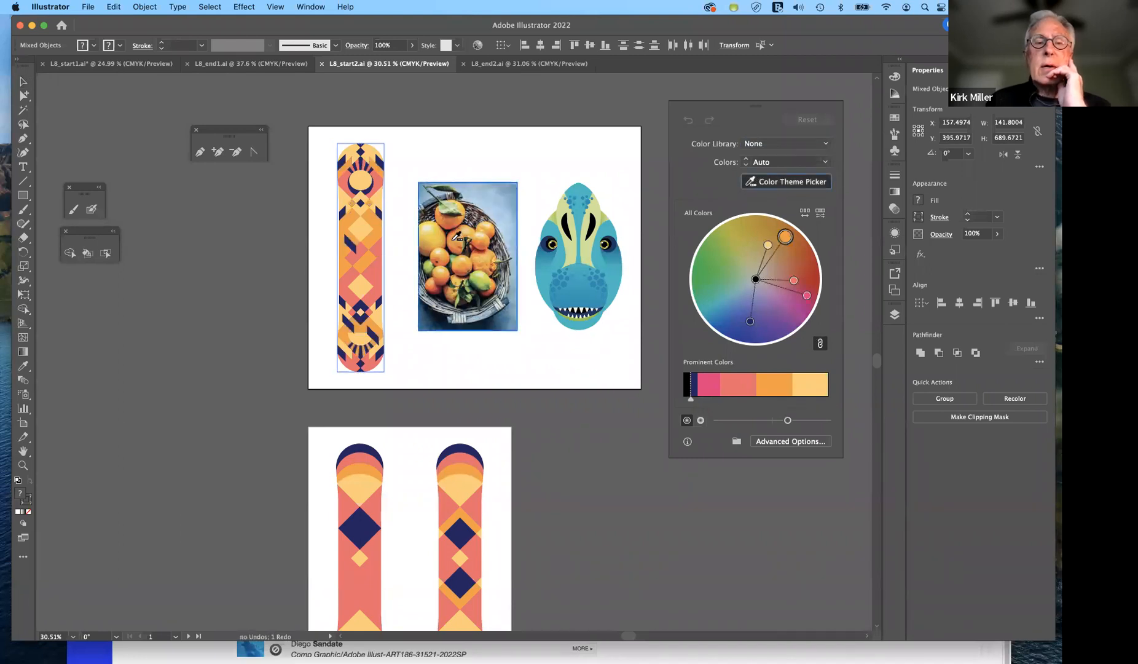
left_click(457, 236)
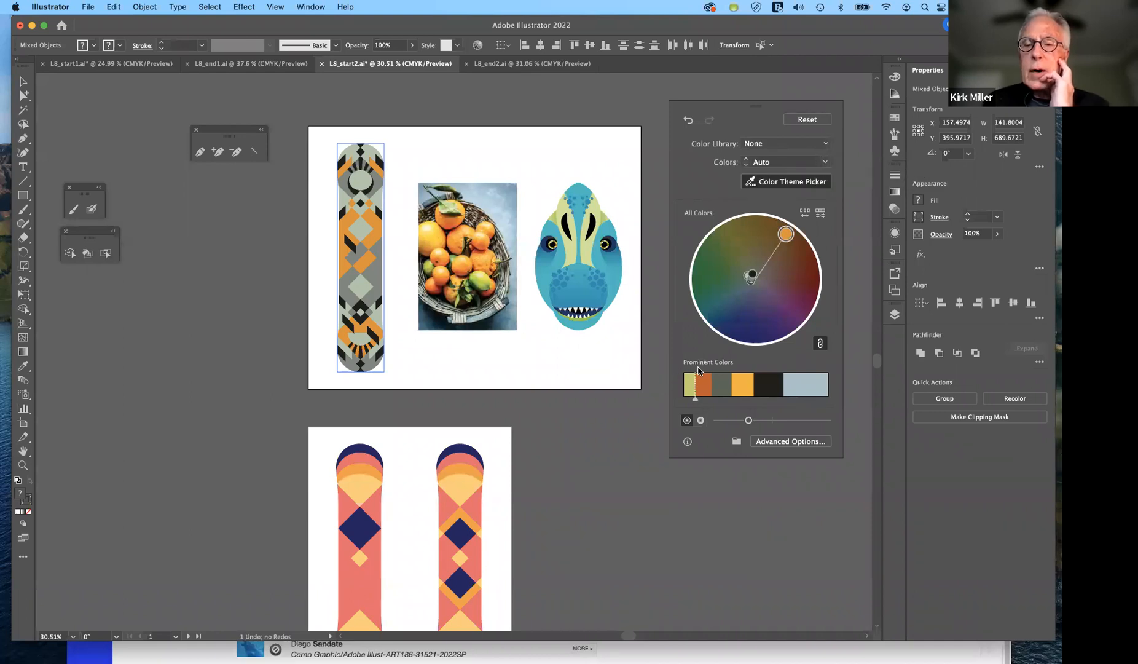
scroll(709, 368, "down", 2)
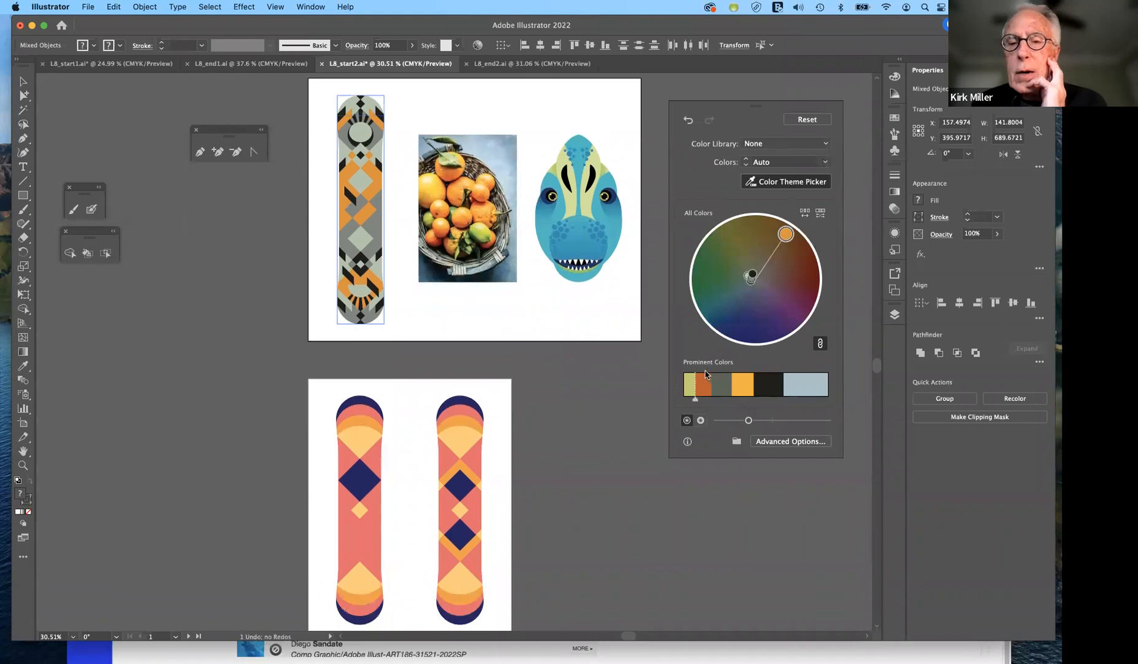
scroll(705, 373, "up", 1)
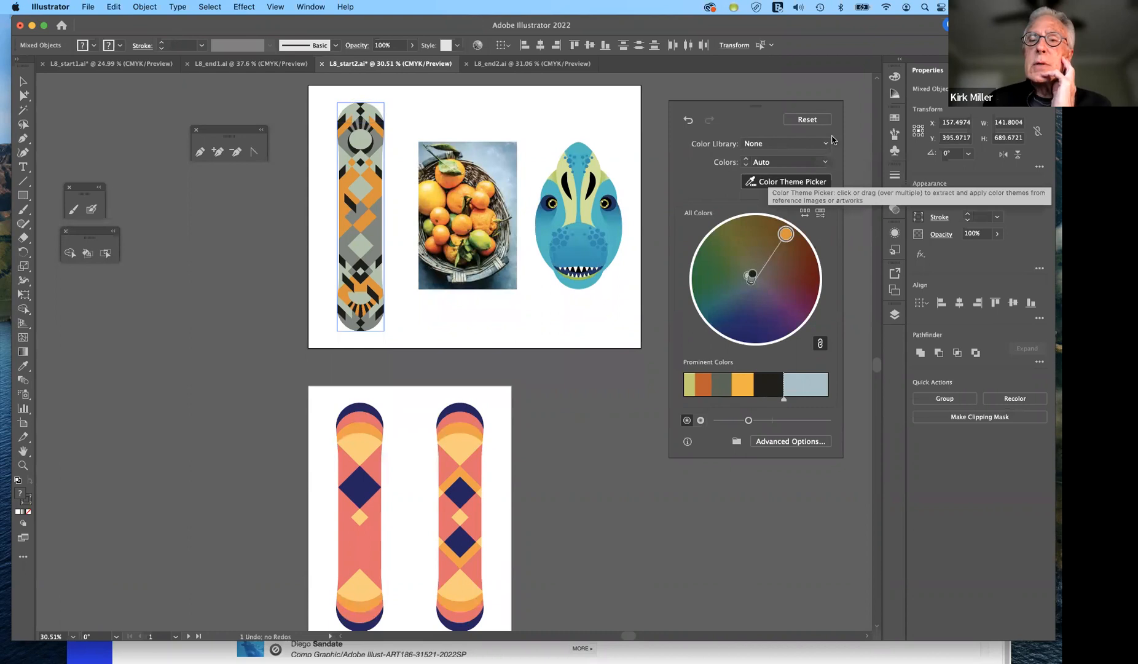
left_click(808, 120)
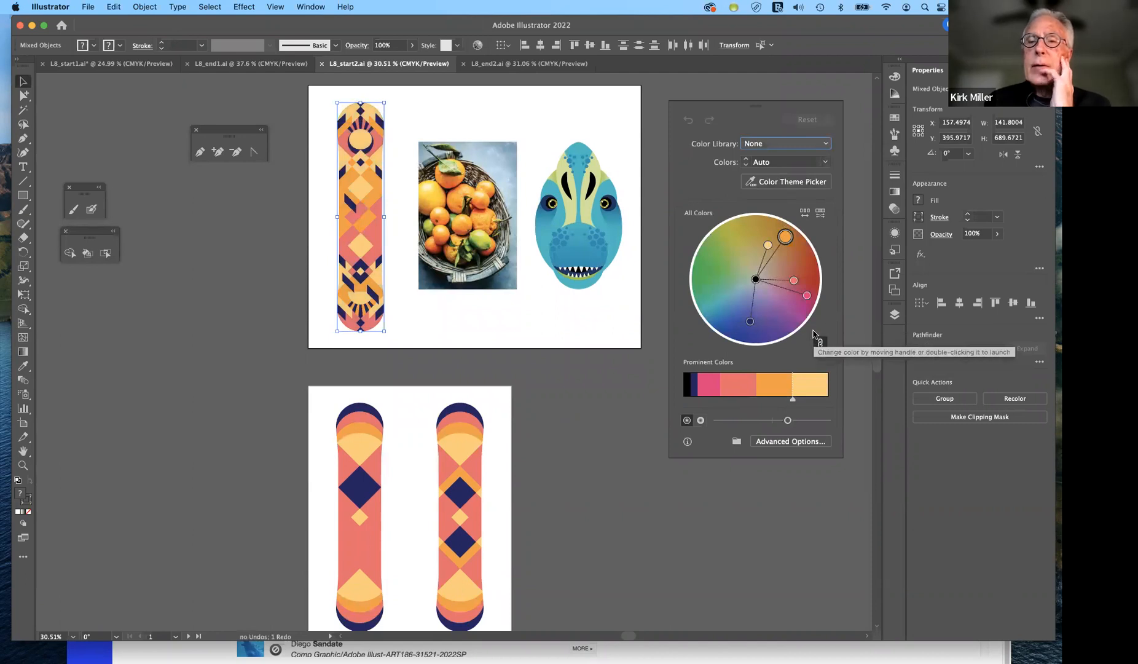
- Try randomizing the snowboard colors' saturation and brightness, then their order, resetting the original colors after each trial
left_click(820, 214)
left_click(820, 214)
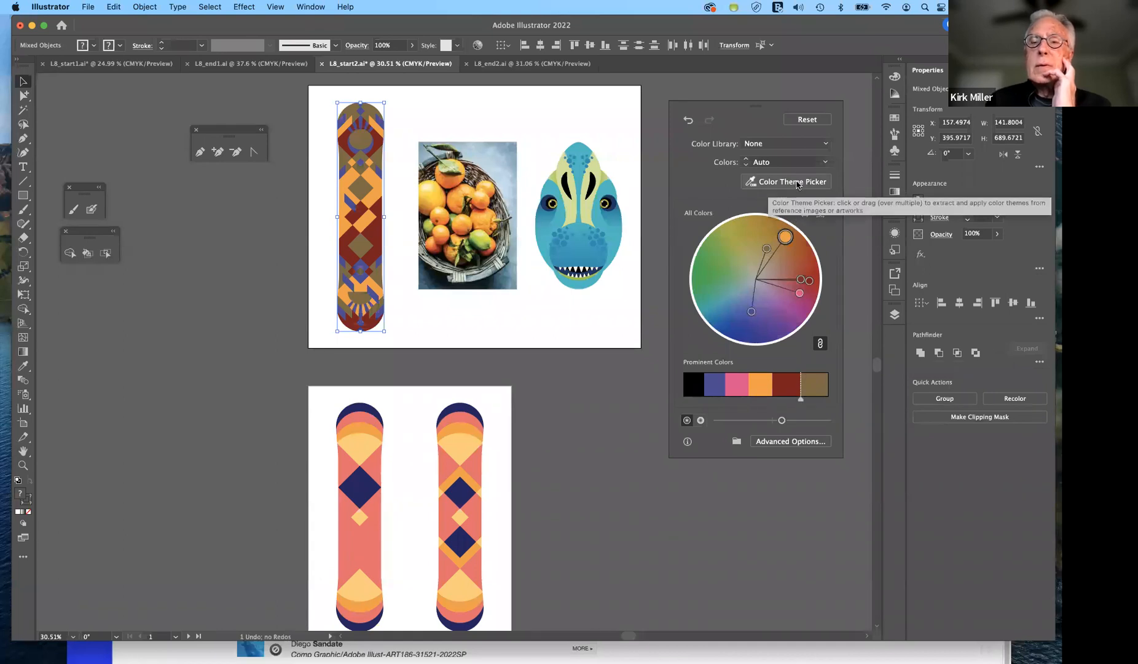
left_click(809, 119)
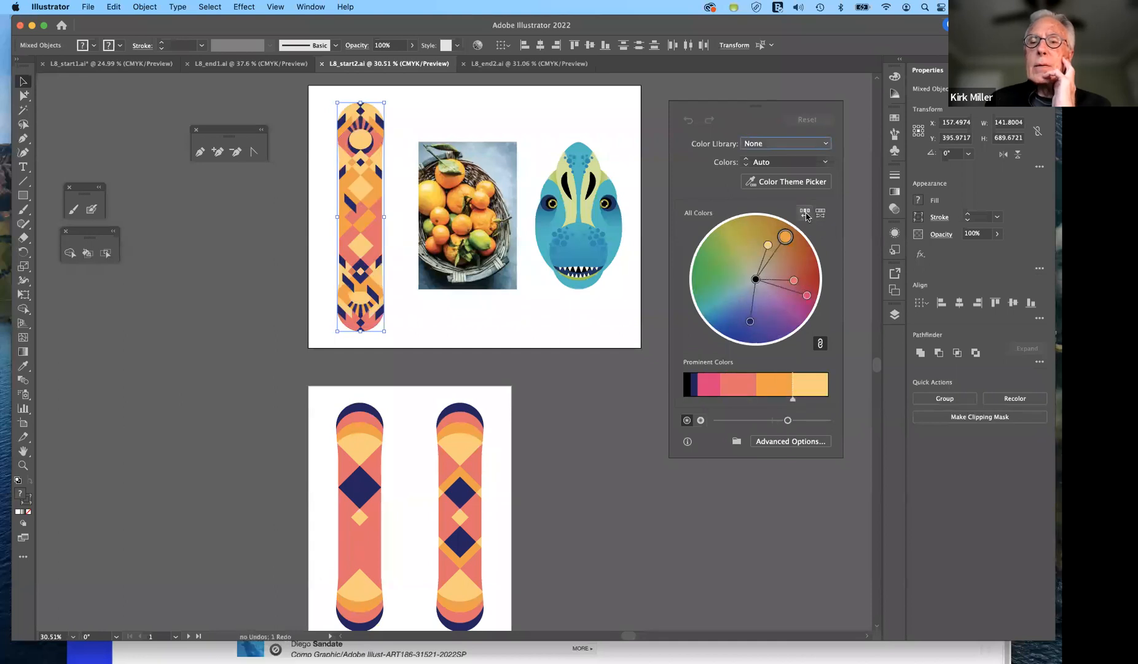
key("super+shift+z")
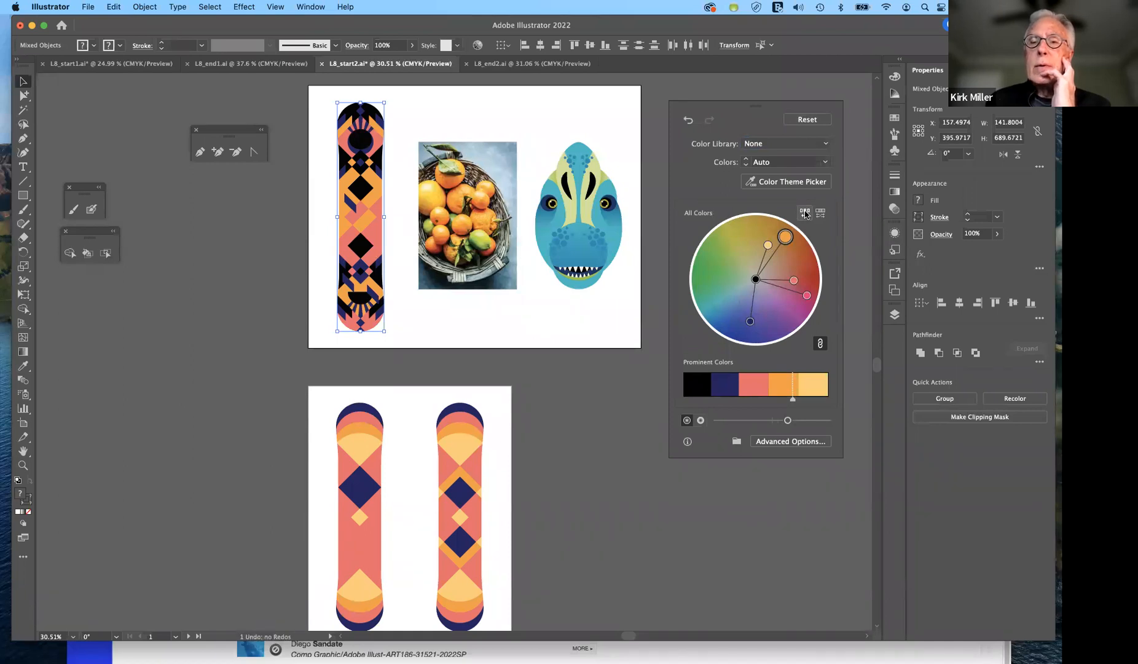
left_click(807, 121)
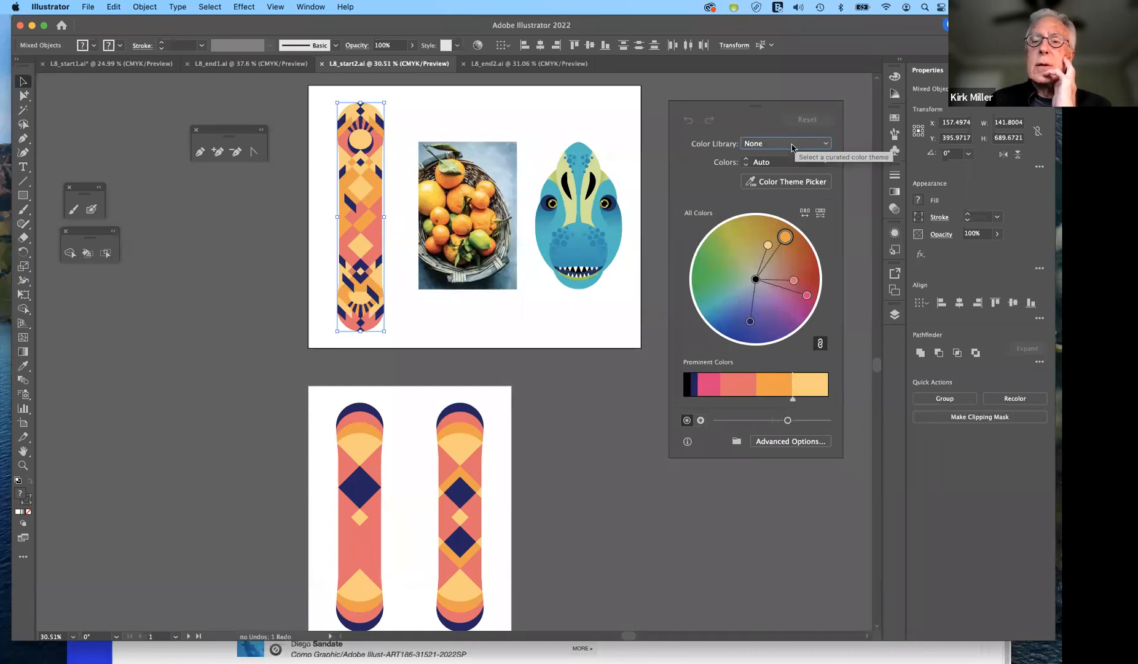
- Try limiting the snowboard's colors to the Landscape color library from the Nature group, and reset them
left_click(792, 147)
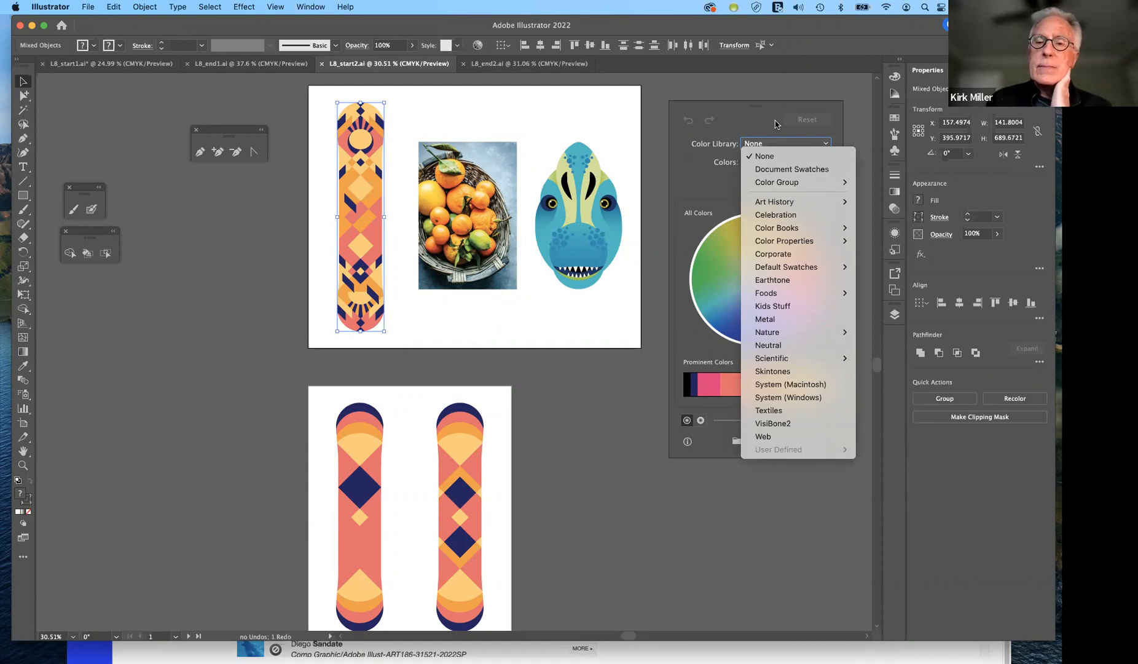
mouse_move(790, 206)
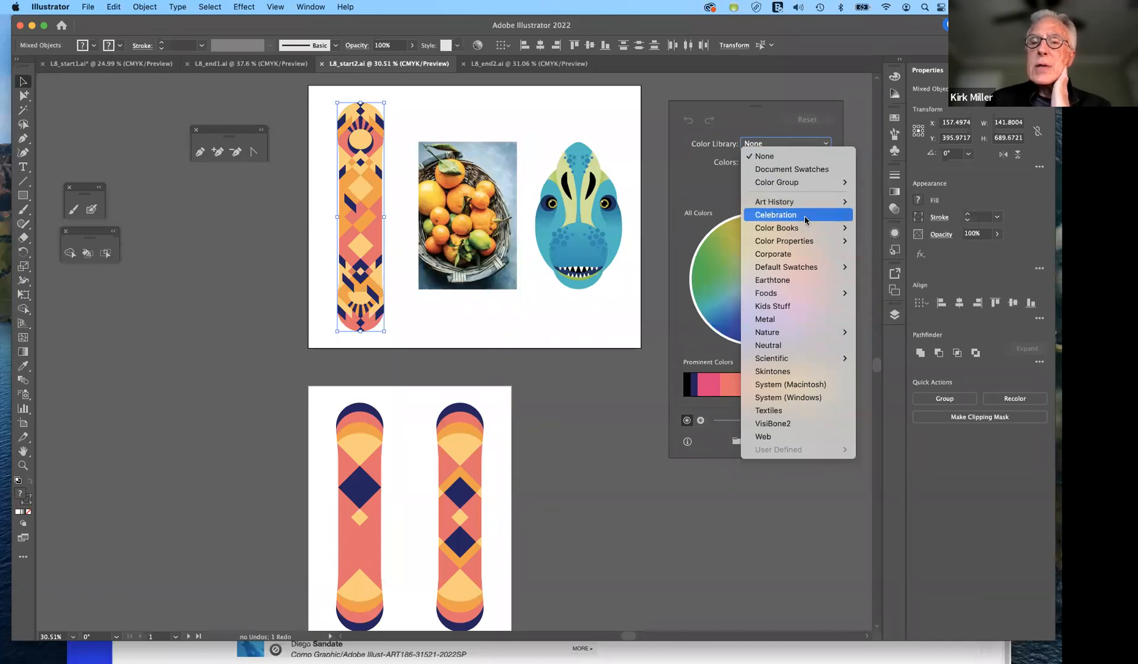
mouse_move(802, 228)
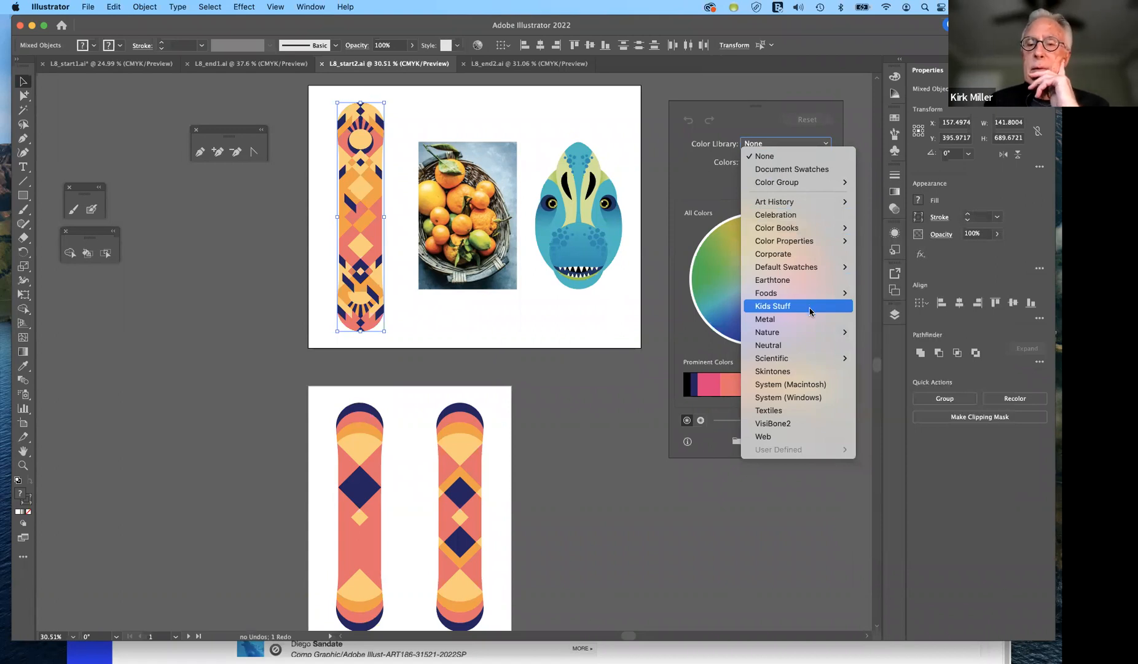
mouse_move(808, 336)
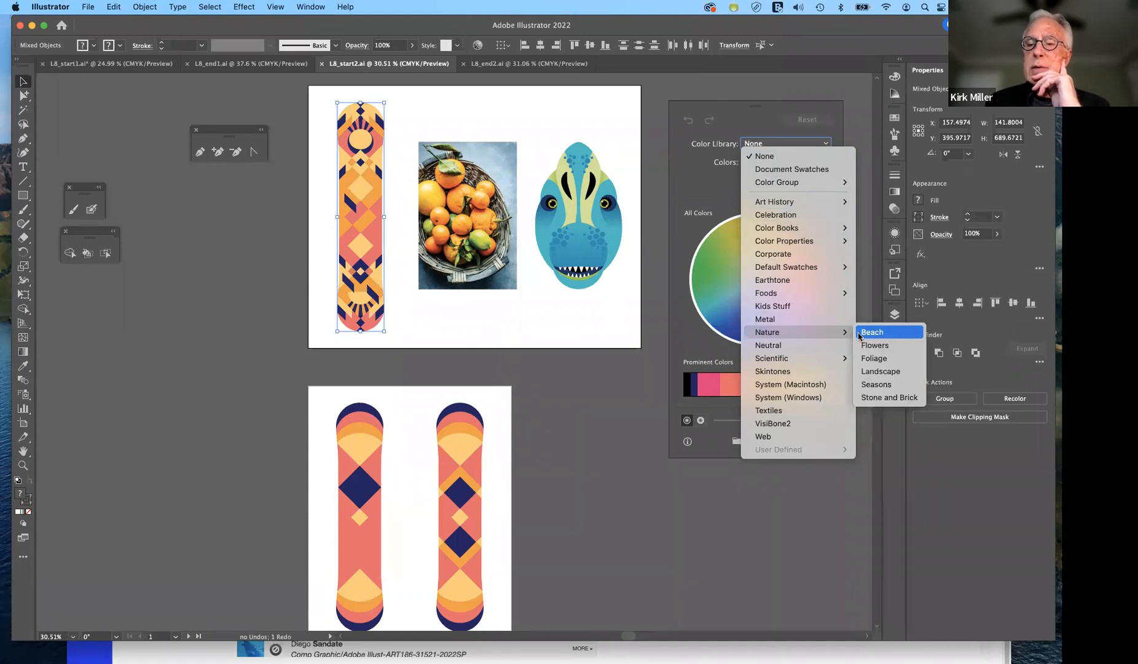
left_click(877, 373)
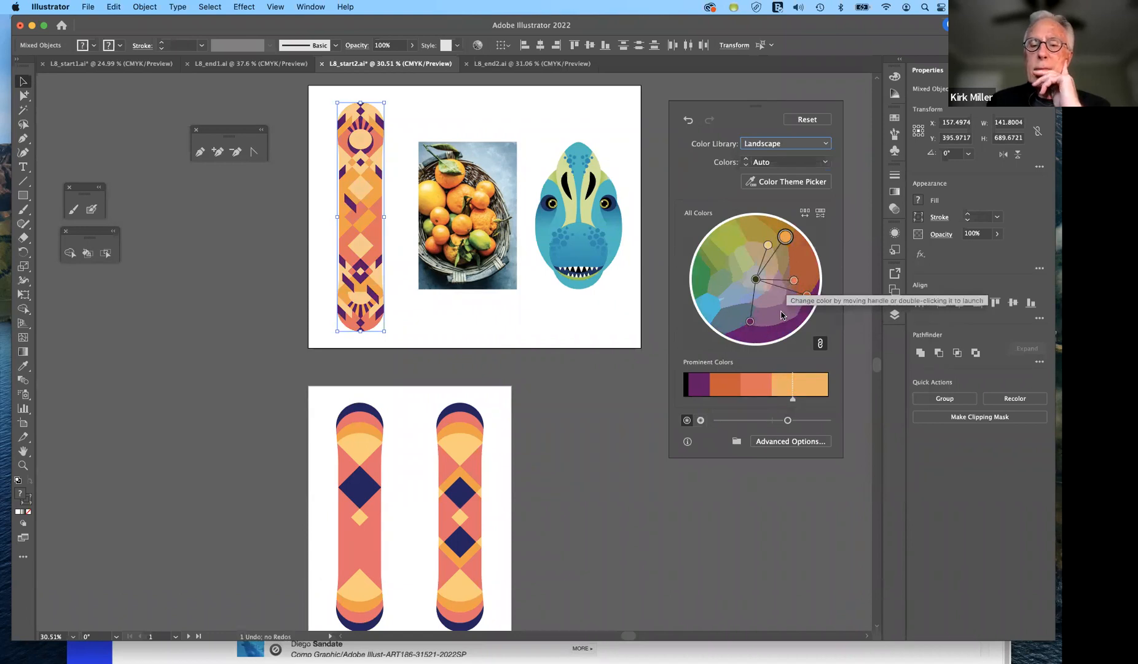
left_click(801, 180)
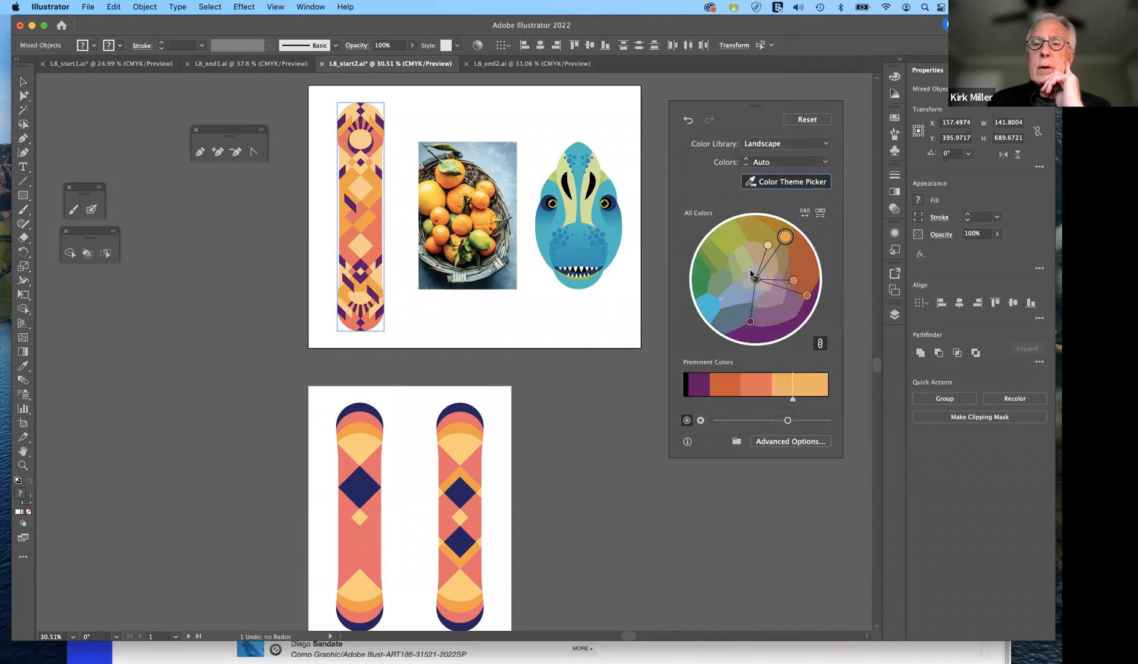
left_click(811, 120)
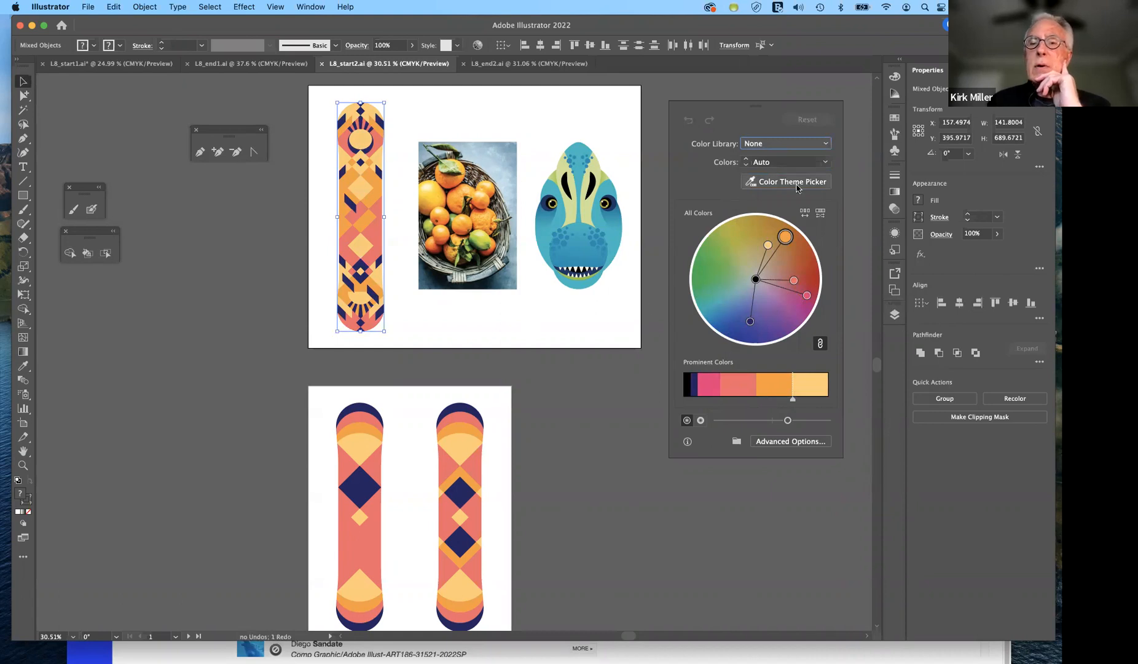
- Try the Fruit color library from the Foods group, shift the linked colors toward red-orange, and reset the snowboard
left_click(798, 145)
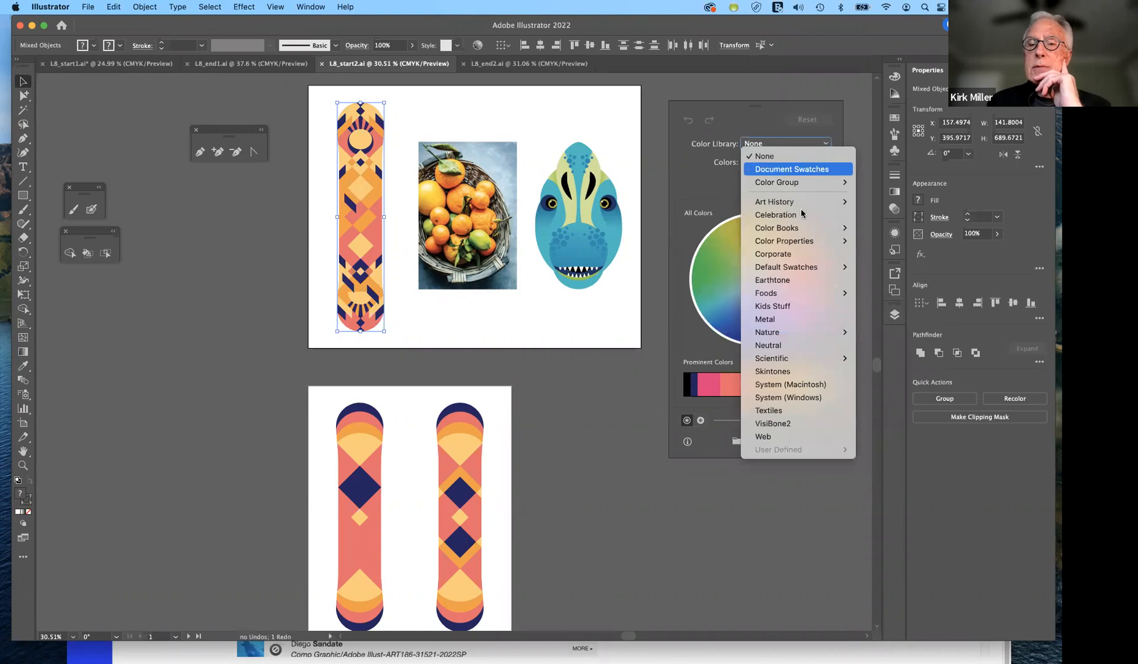
mouse_move(810, 296)
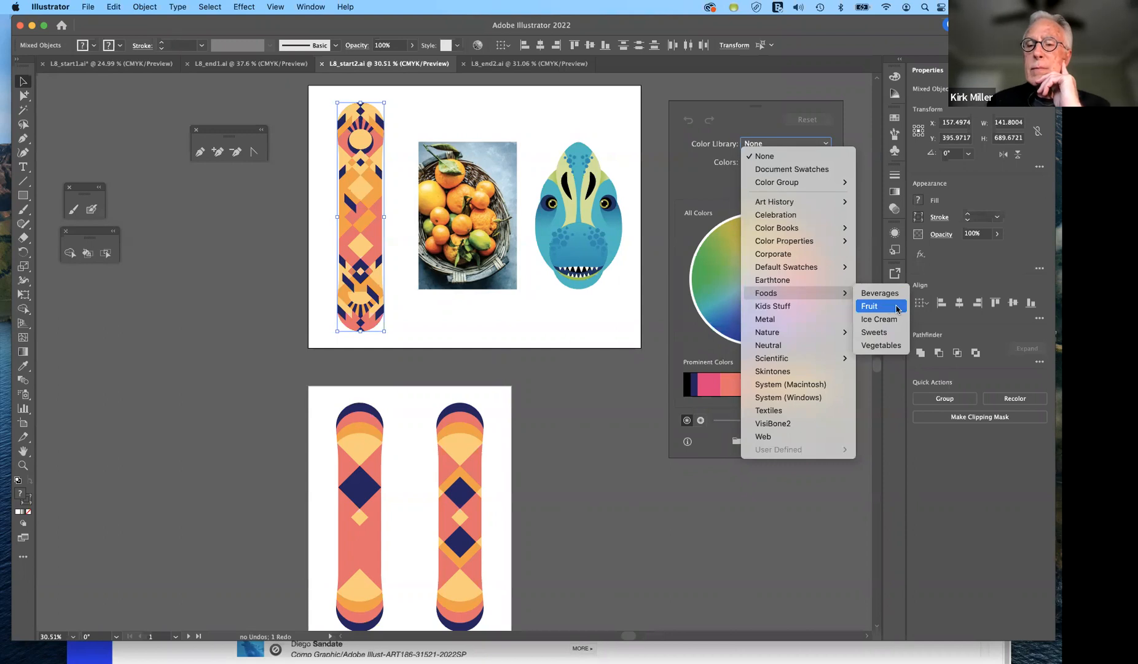
left_click(898, 309)
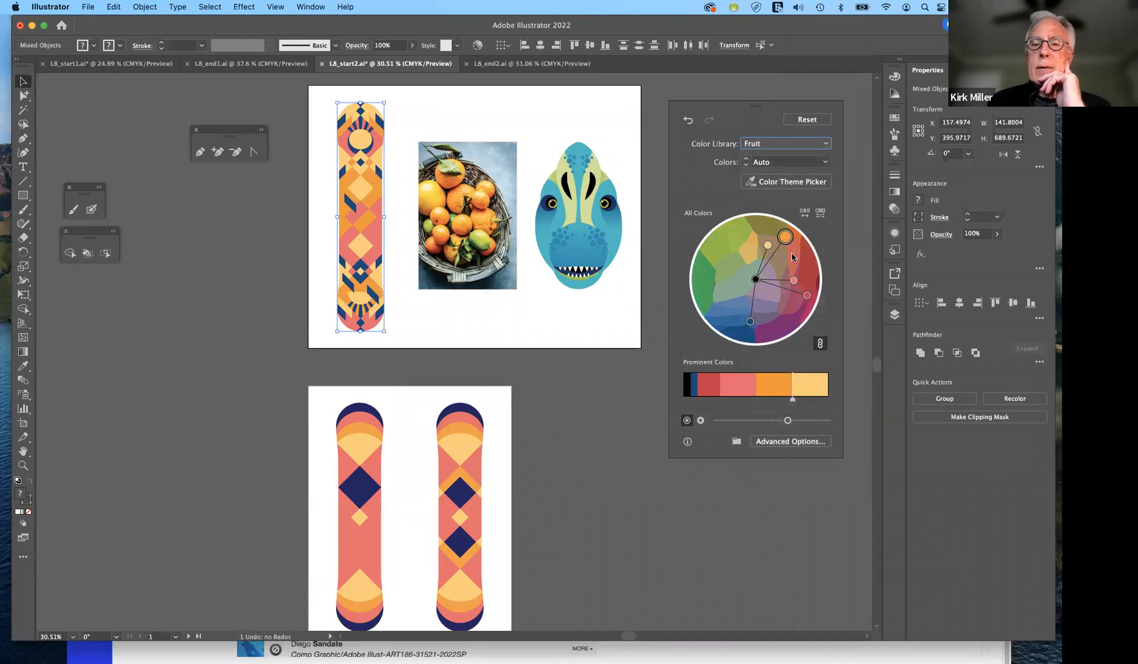
left_click_drag(786, 237, 808, 275)
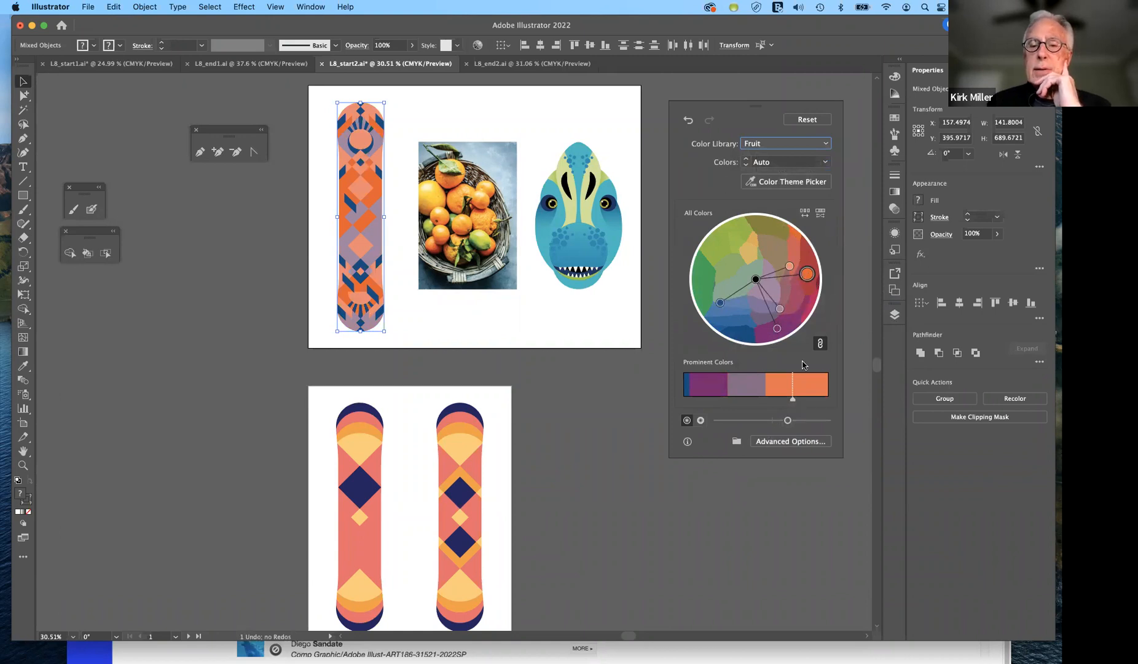
left_click(810, 120)
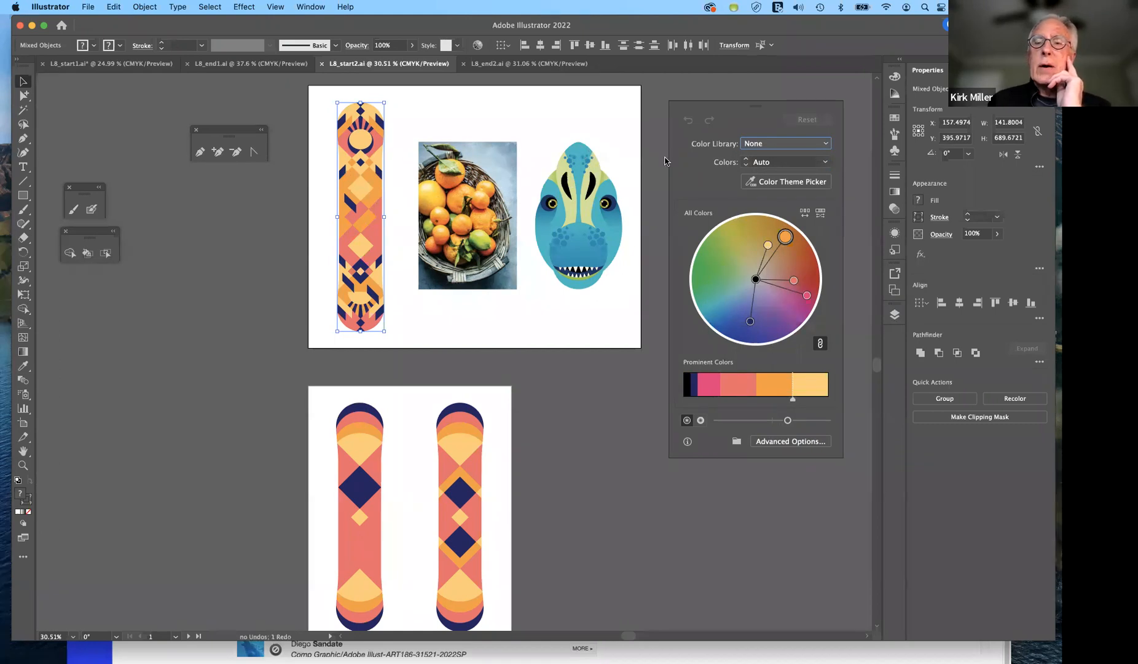
- Try recoloring the snowboard with a color theme picked from the blue dinosaur mask, and reset the colors
left_click(800, 183)
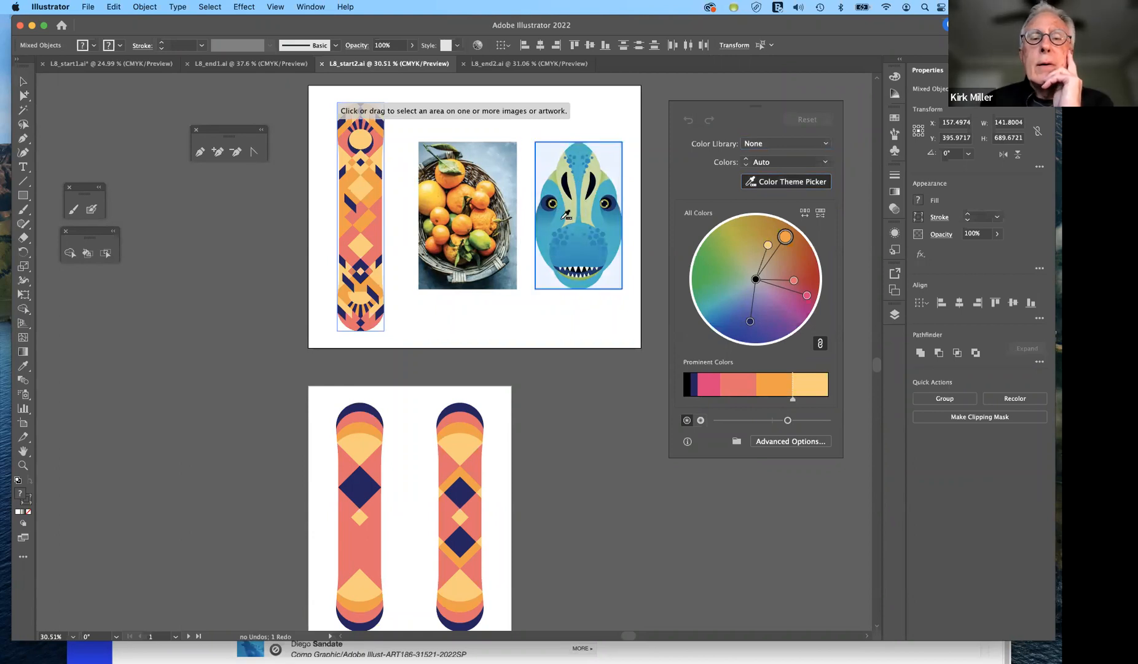
left_click(566, 215)
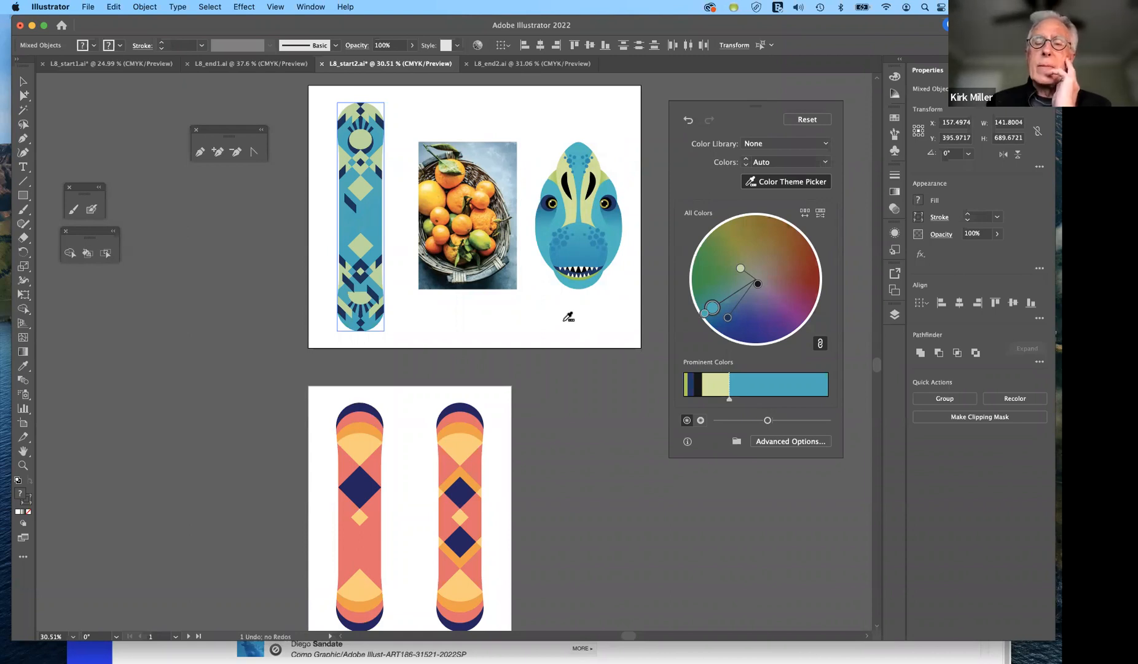
left_click(808, 119)
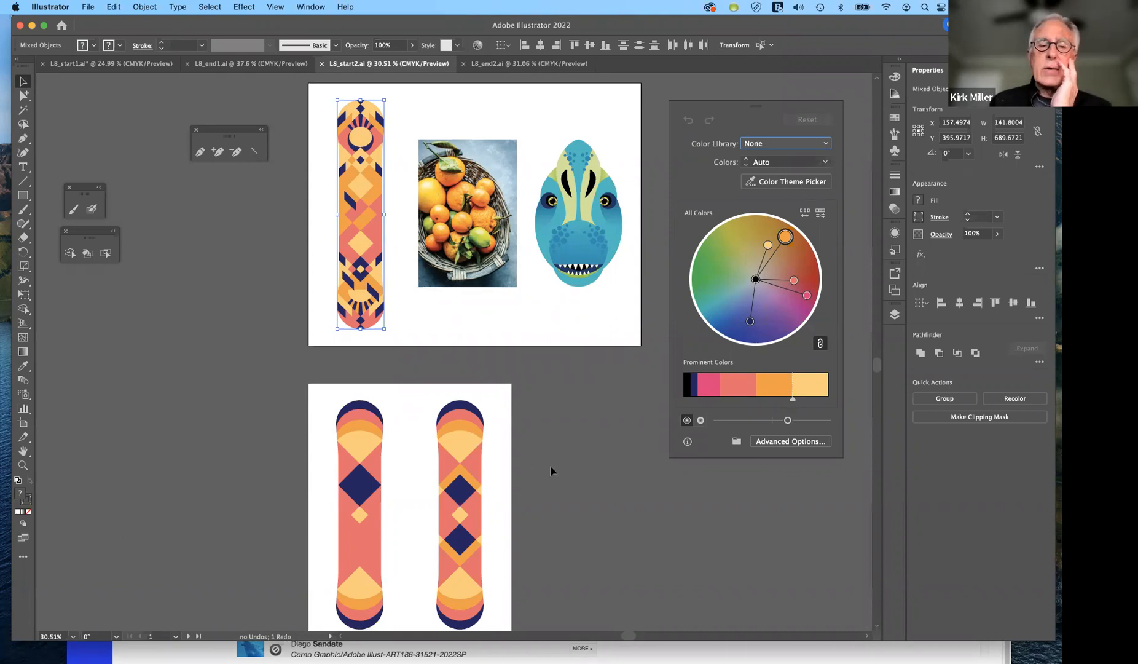
- Close Recolor Artwork and clear the snowboard selection, with the second artboard's two snowboards in view
scroll(551, 465, "down", 5)
scroll(547, 462, "up", 1)
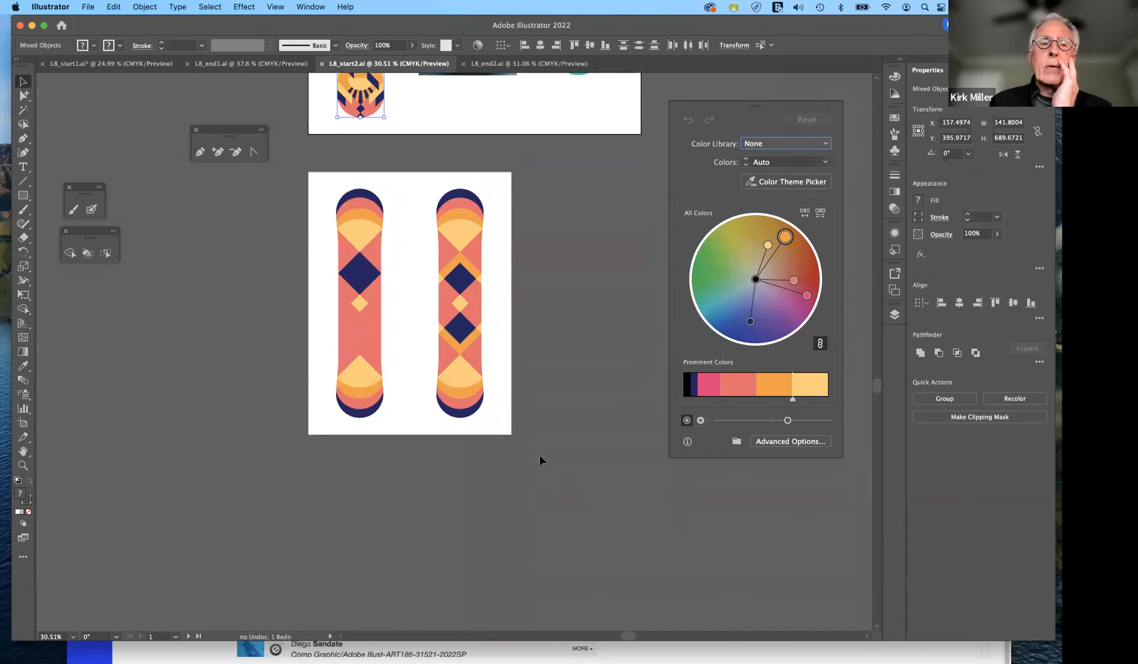
scroll(542, 460, "up", 1)
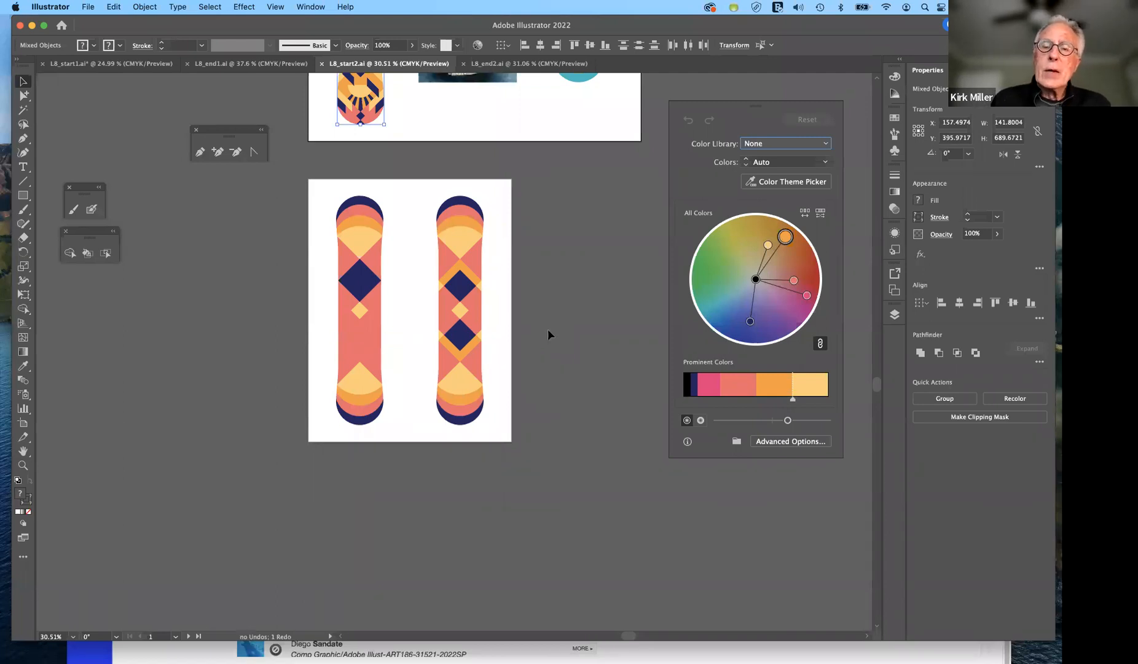
left_click(611, 207)
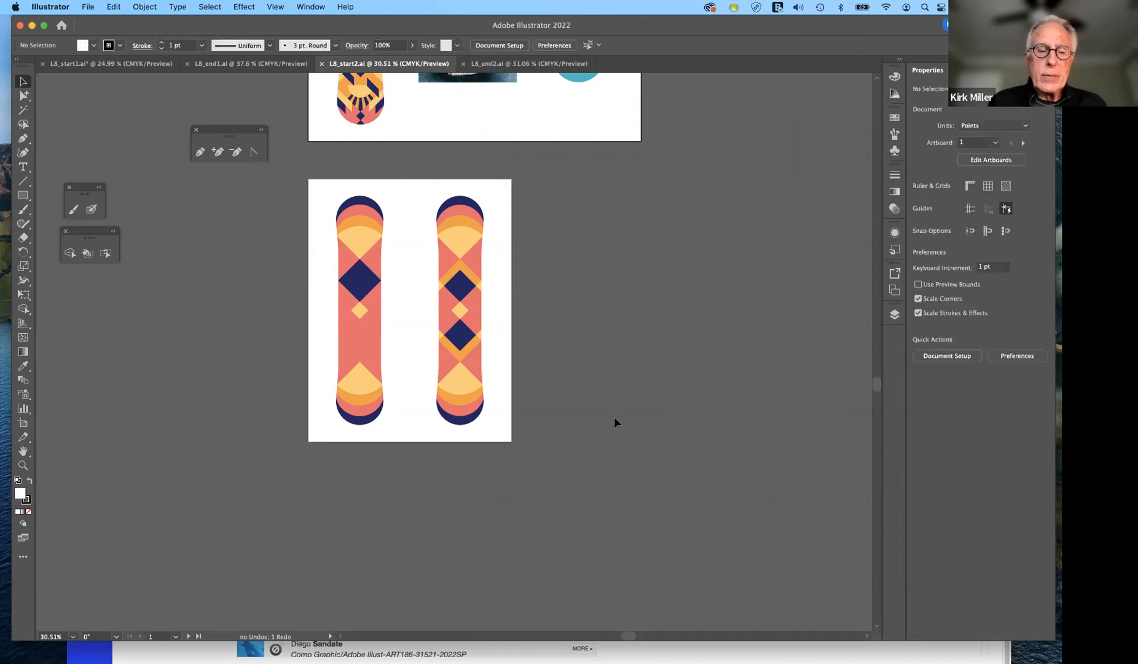